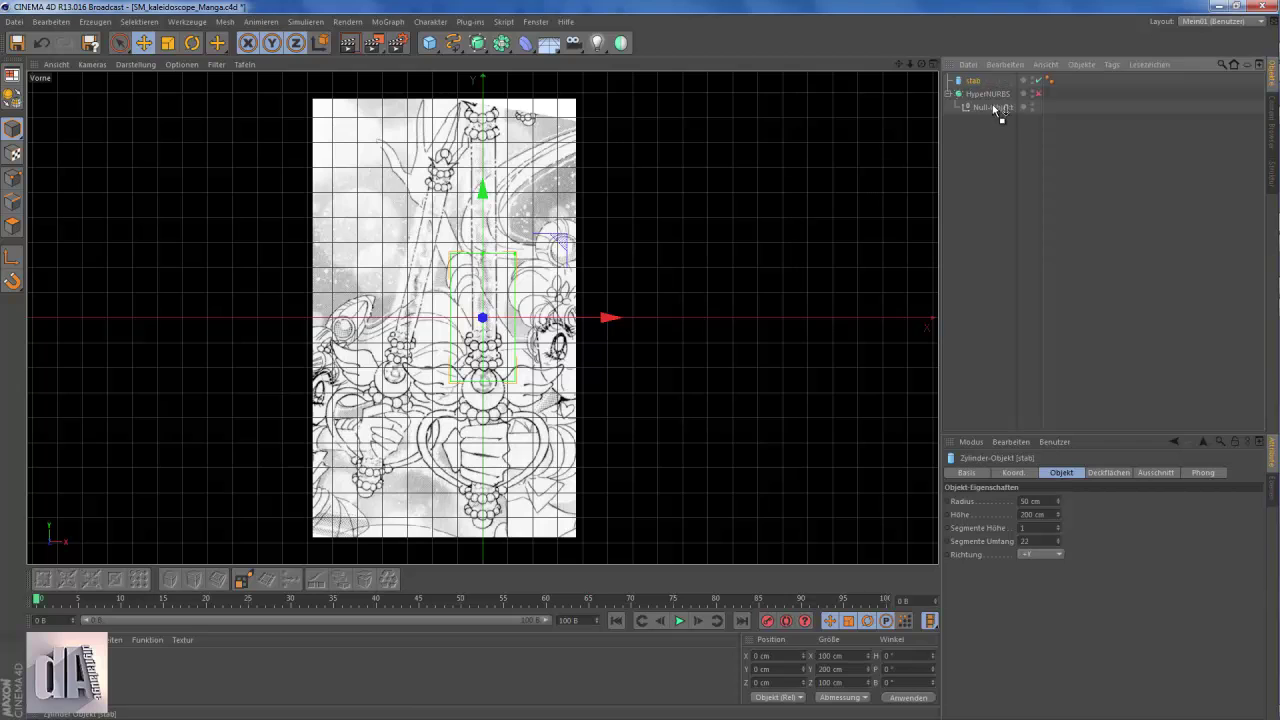
- Scale the stab cylinder into a thin rod and convert it to an editable polygon object
scroll(473, 264, "up", 3)
scroll(473, 264, "up", 3)
key("t")
left_click_drag(560, 444, 428, 444)
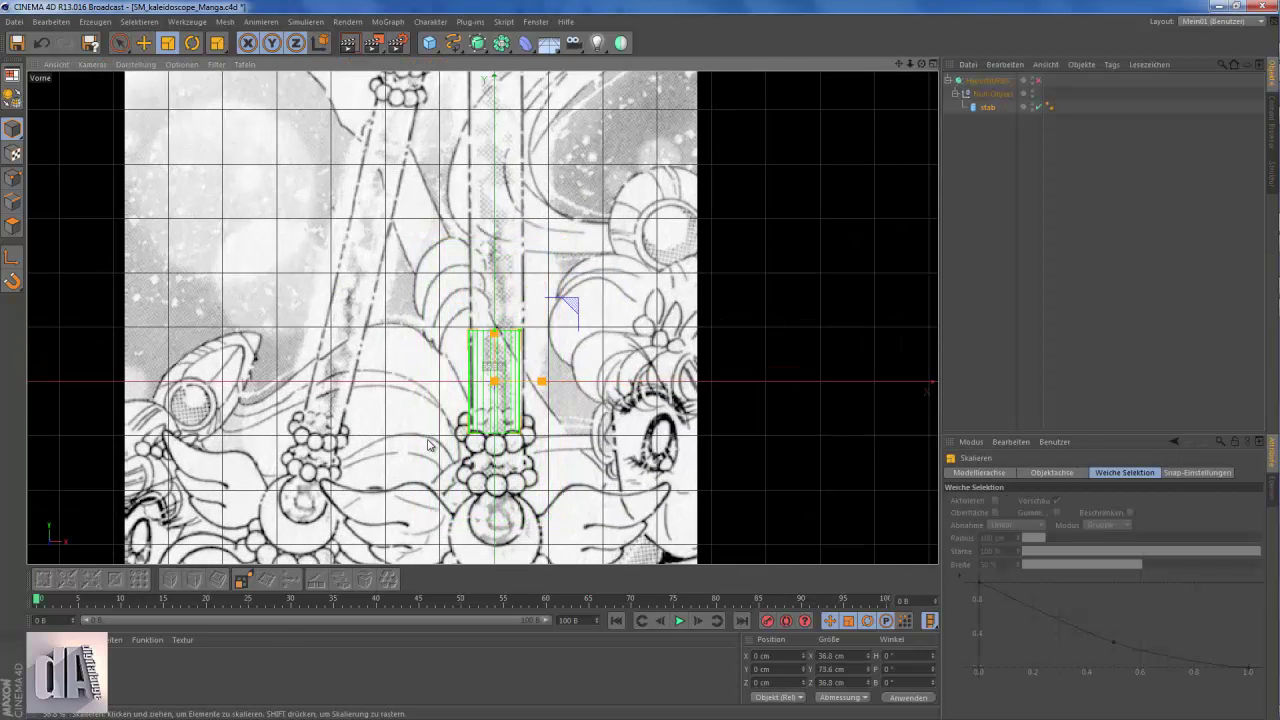
key("c")
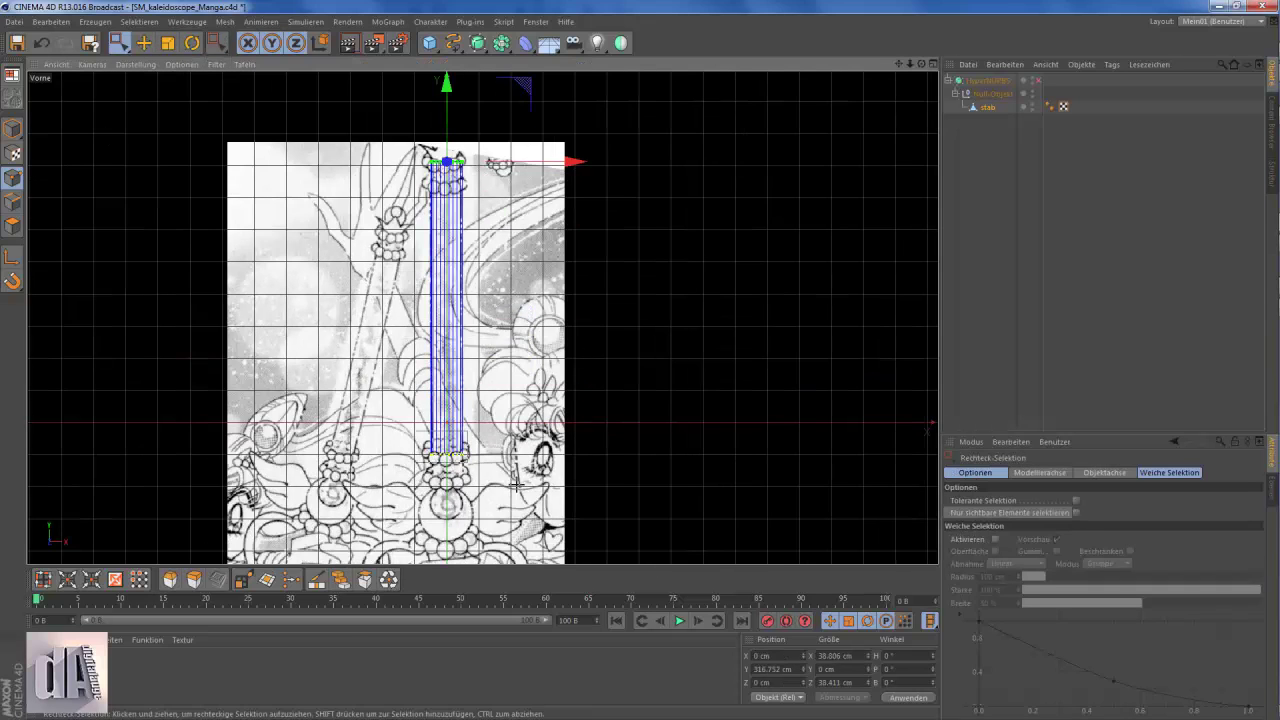
left_click(1020, 90)
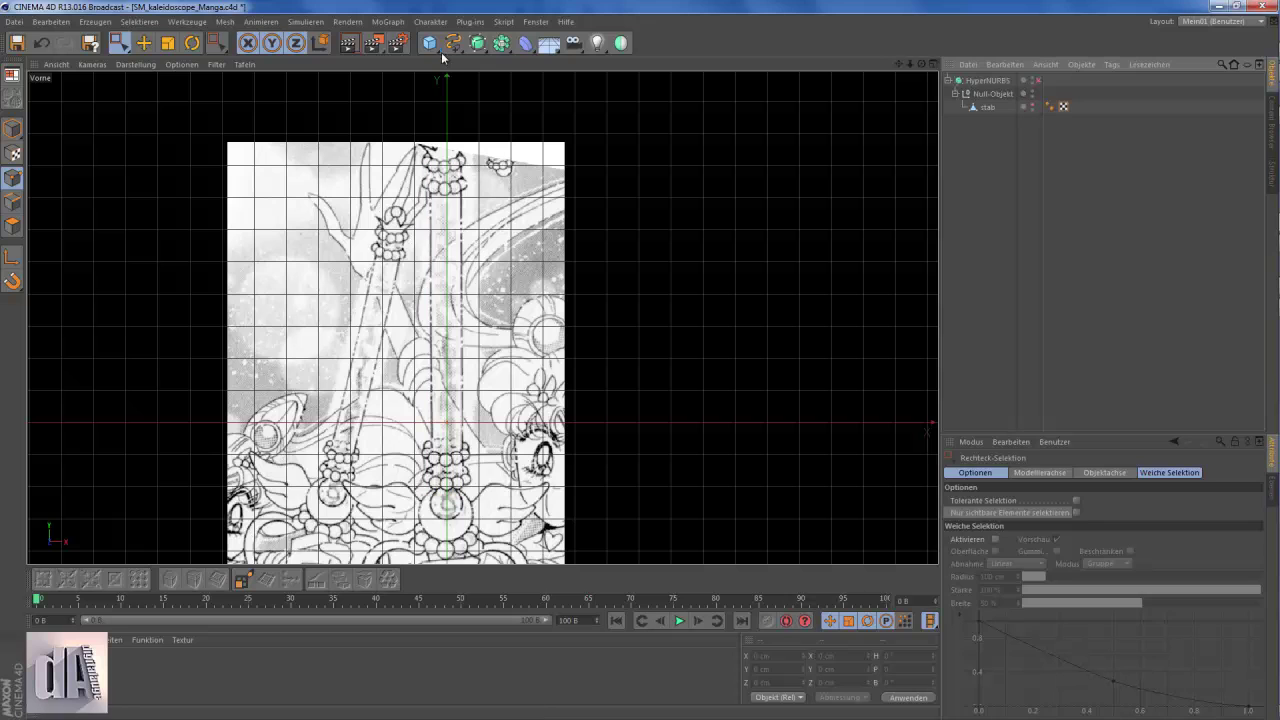
type("Kugel")
type("kugelkette")
- Name the array kugelkette, add a bead-sized sphere inside it, and group the array with the rod
key("Return")
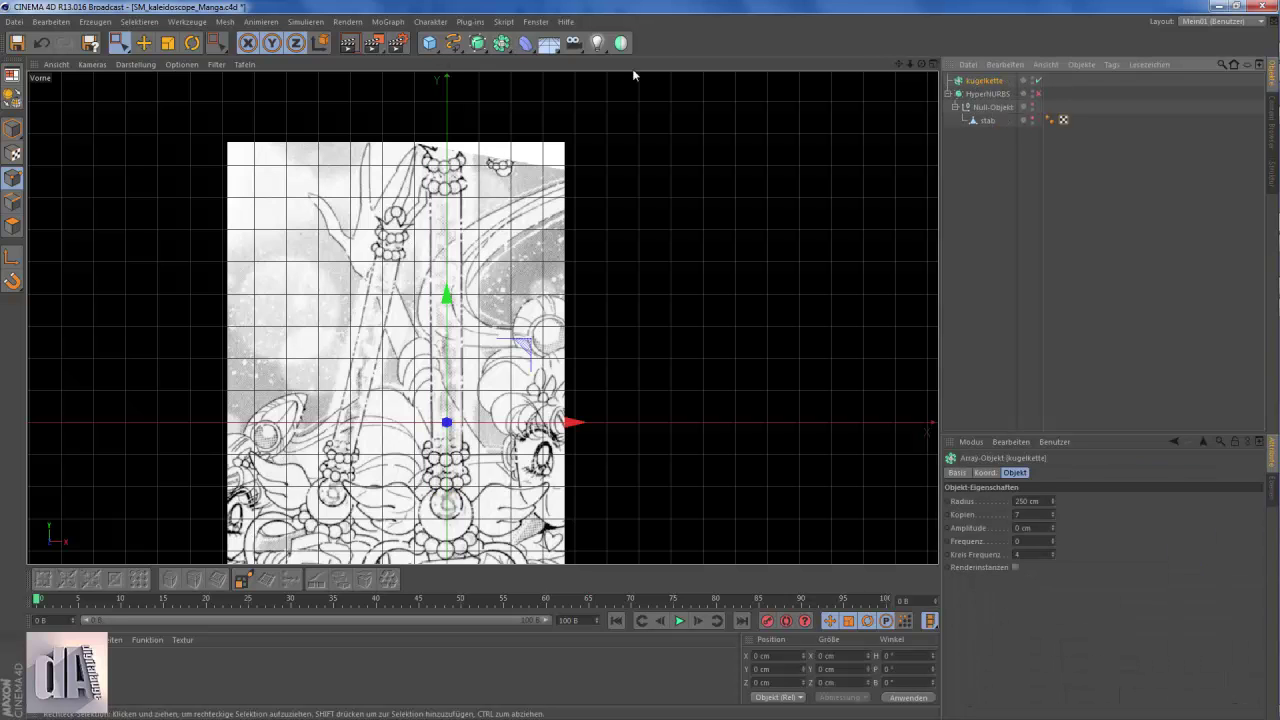
left_click_drag(429, 42, 480, 45)
scroll(300, 400, "up", 5)
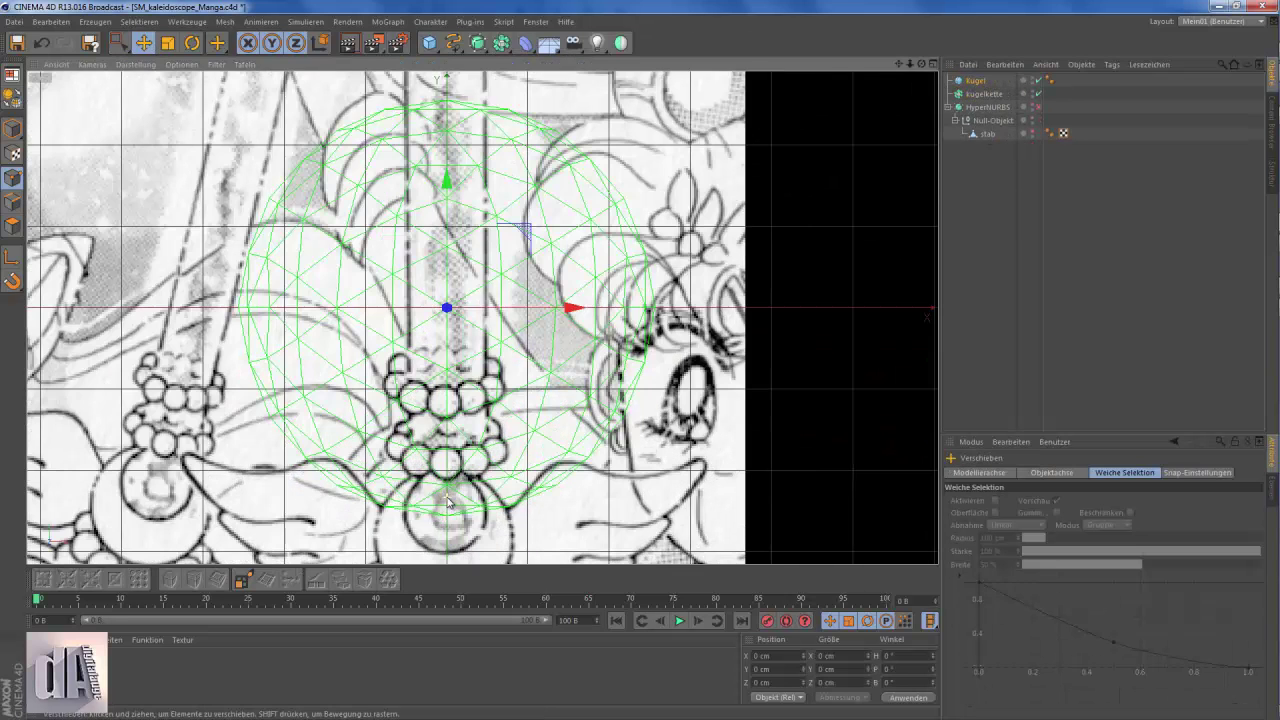
key("t")
left_click_drag(420, 420, 244, 420)
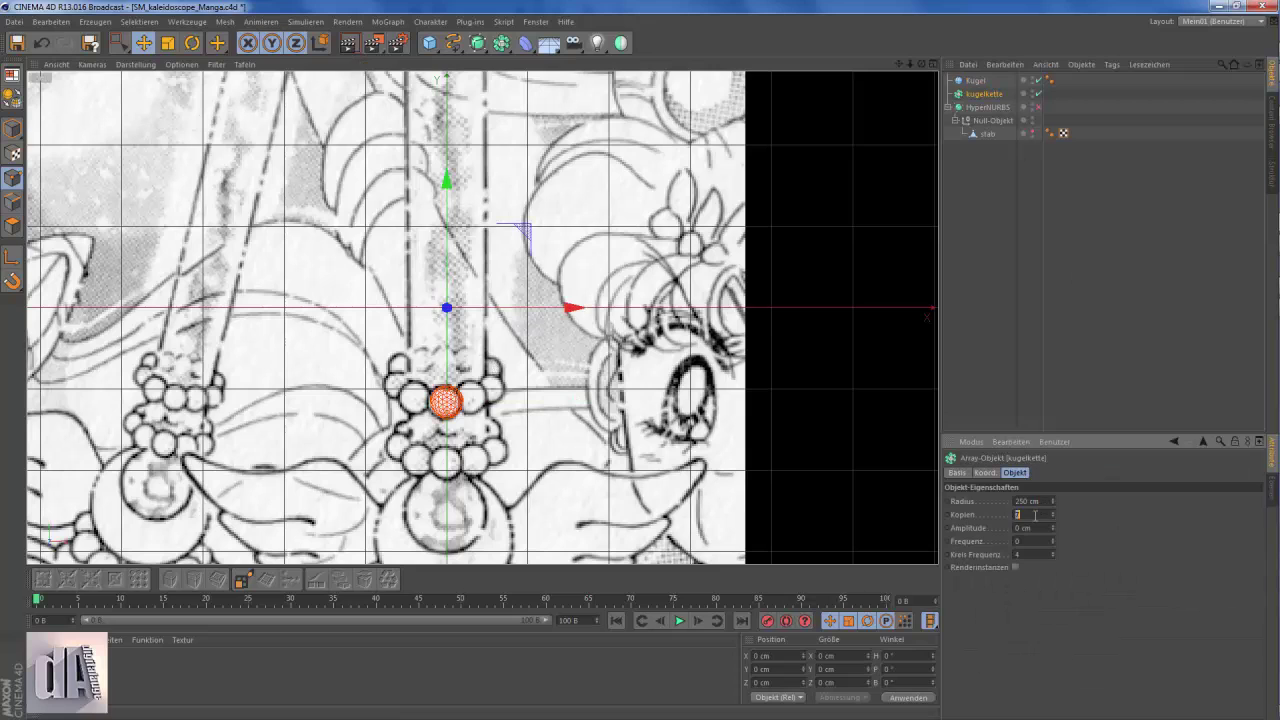
left_click_drag(975, 80, 1000, 131)
left_click_drag(1052, 510, 1052, 530)
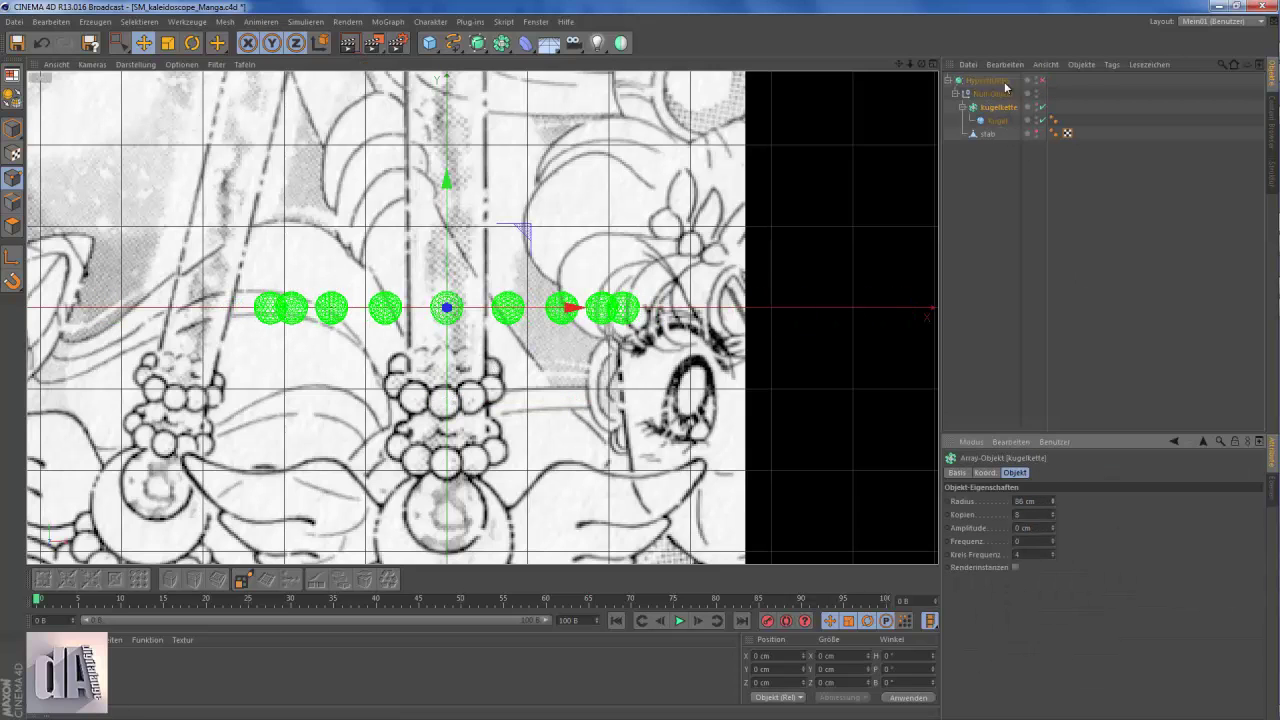
- Center the sphere's axis and reduce the array's ring radius to 26 cm with nine copies
left_click(997, 120)
key("l")
left_click_drag(447, 277, 447, 182)
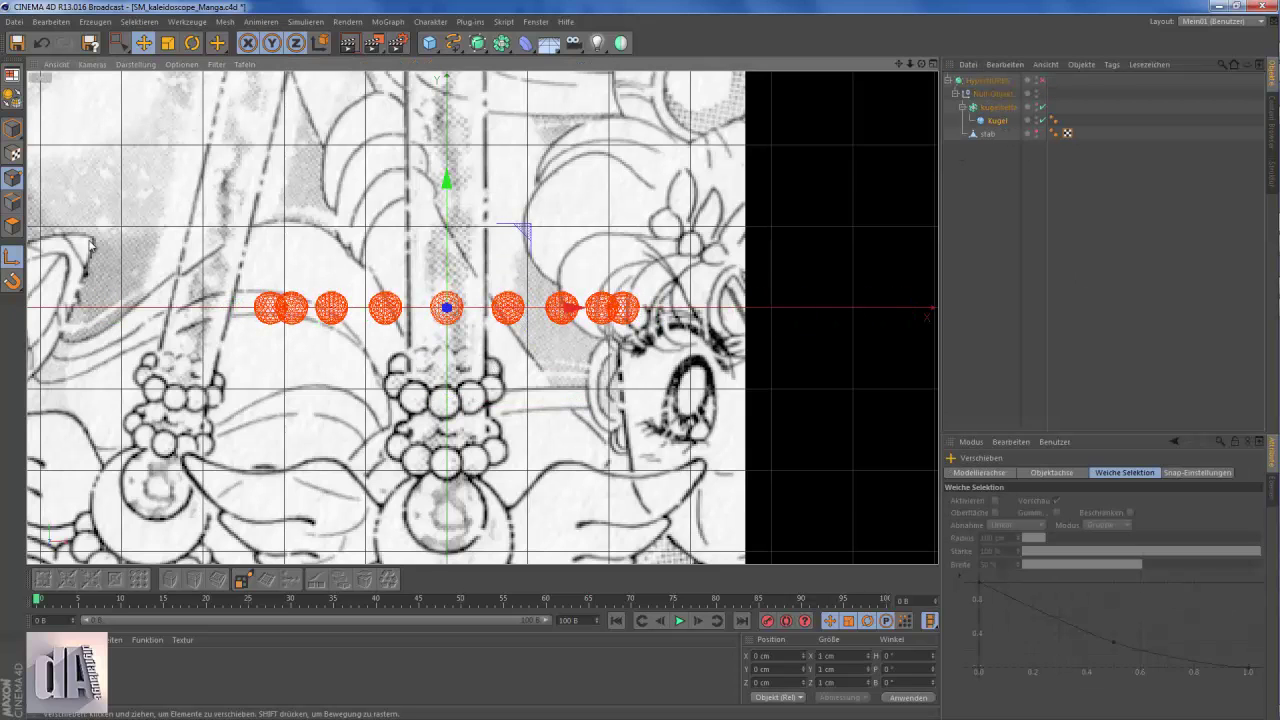
left_click(1000, 108)
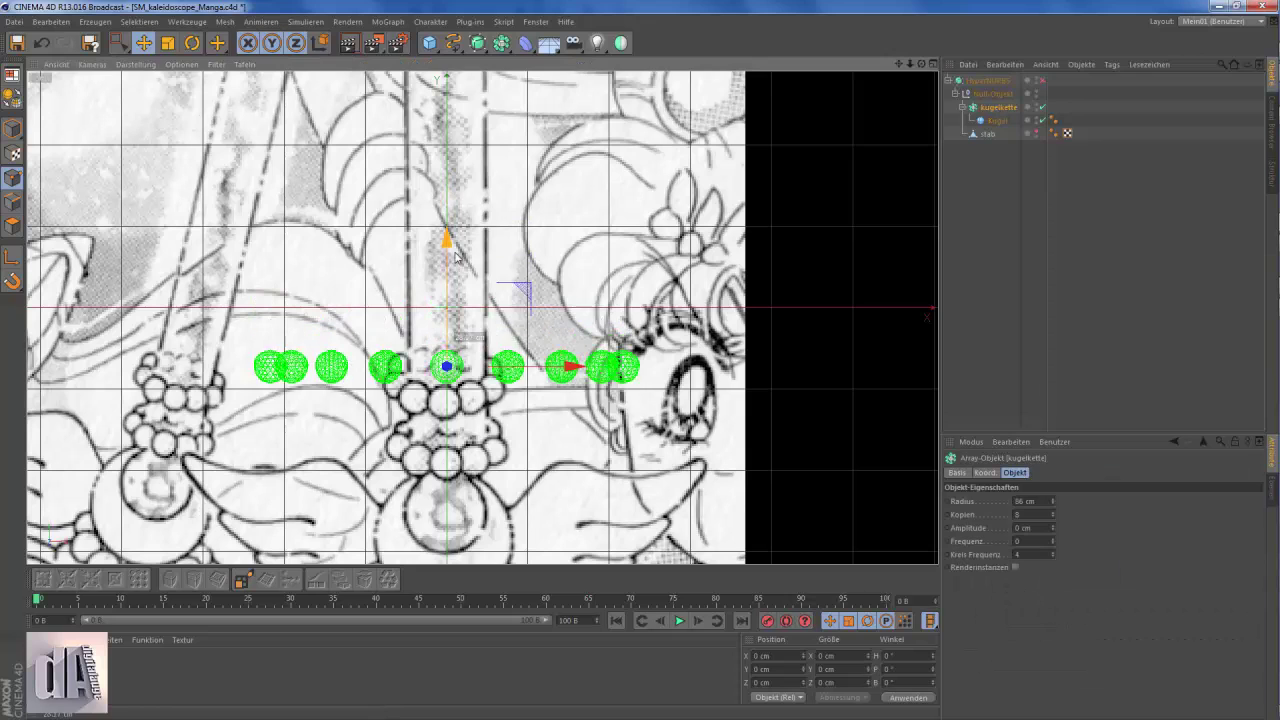
left_click(1037, 131)
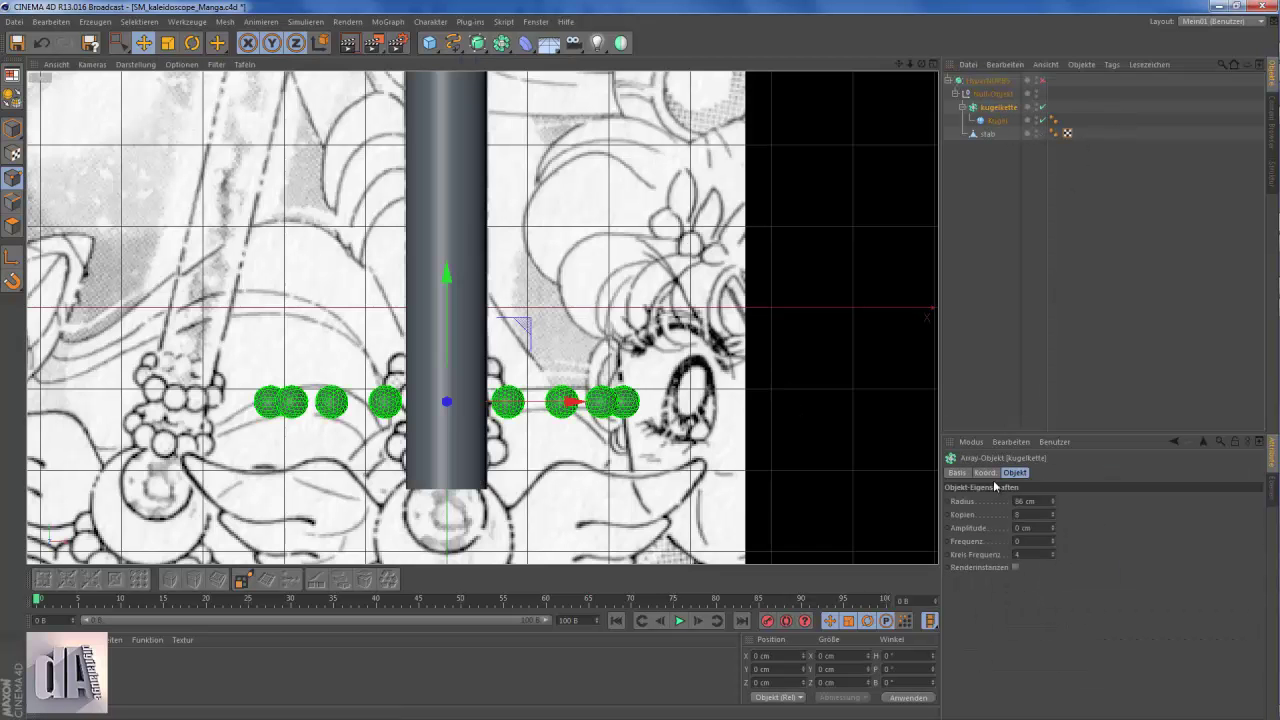
left_click_drag(1053, 501, 1053, 507)
key("F2")
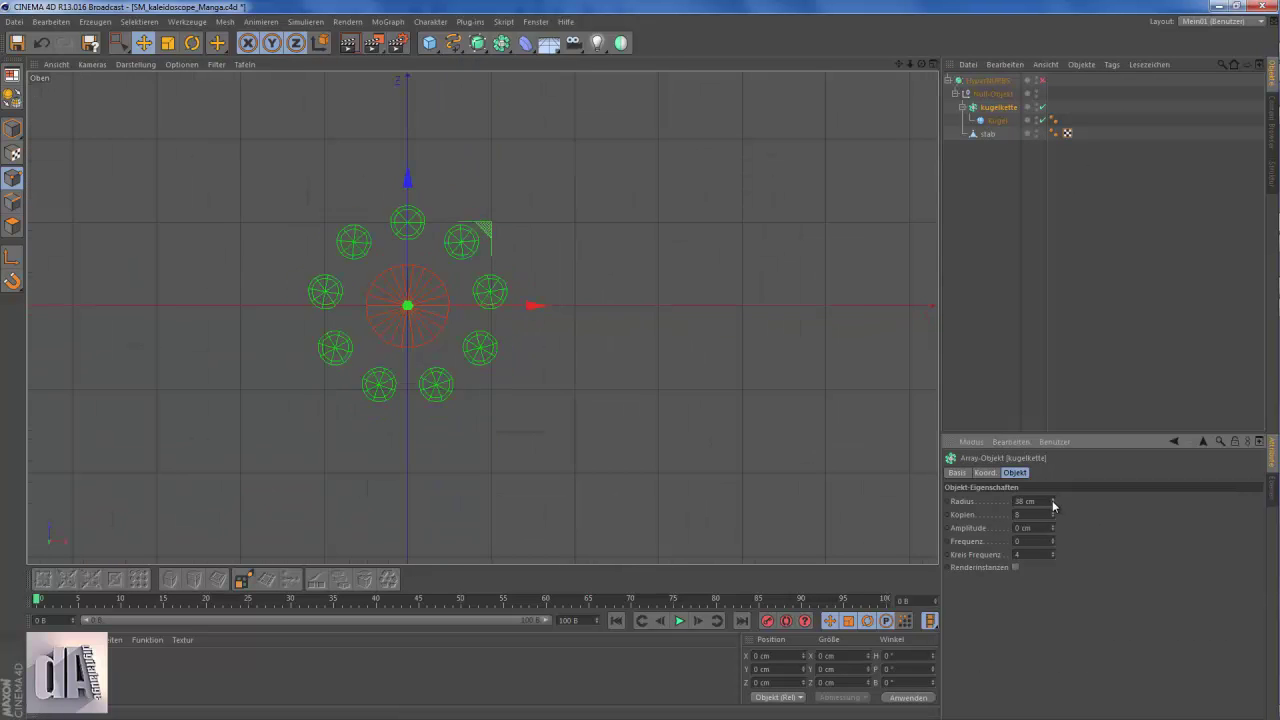
left_click(1053, 506)
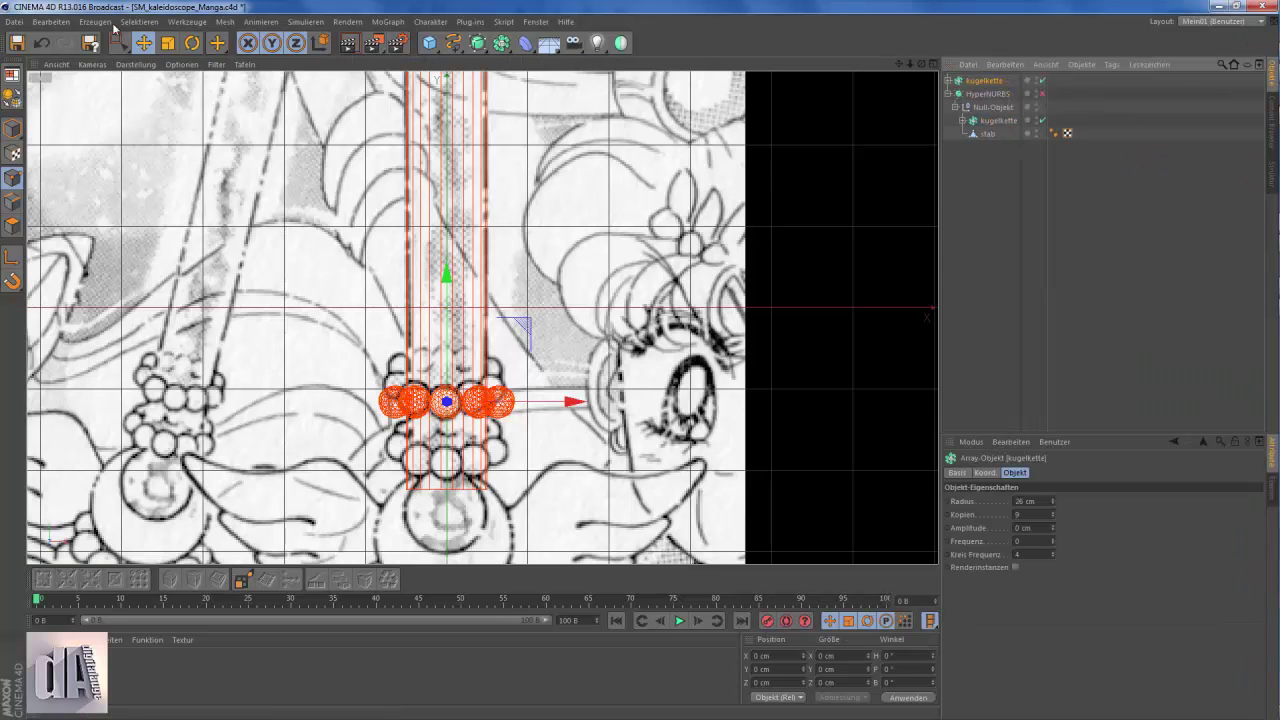
- Create a null named kugelketten in the wand group and put a kugelkette copy under it
left_click(95, 21)
left_click(250, 35)
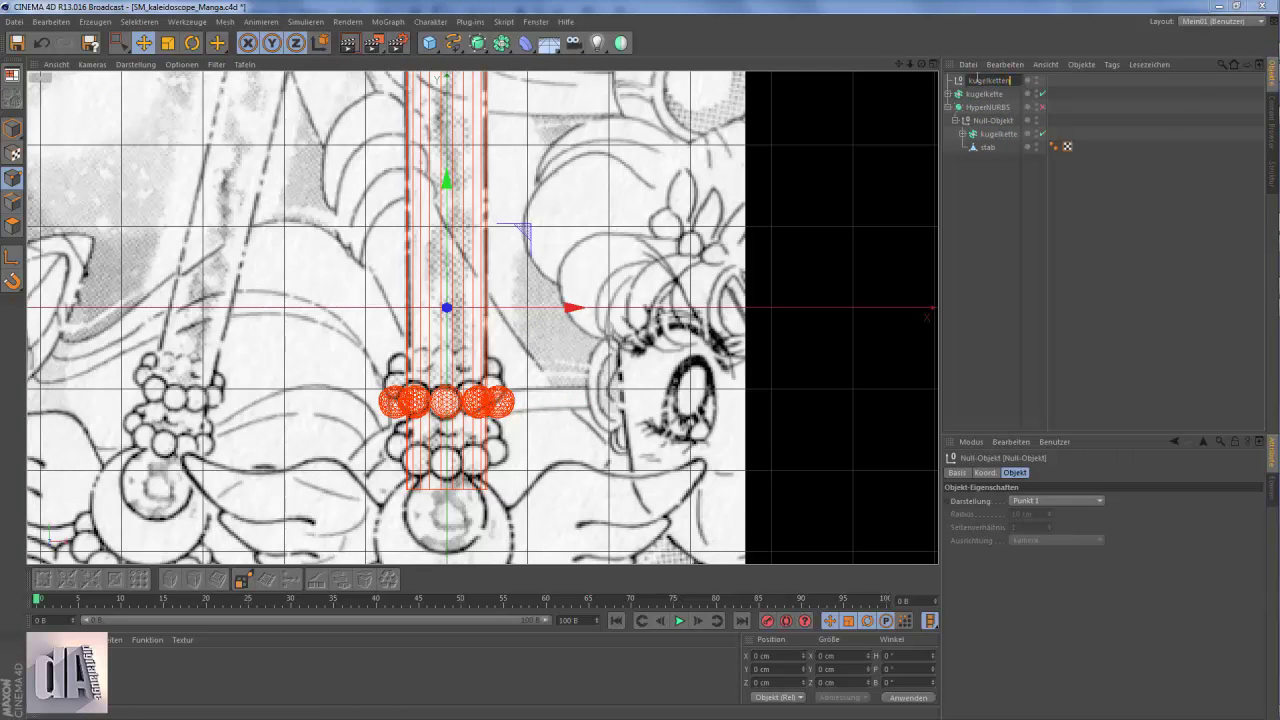
left_click_drag(978, 80, 998, 121)
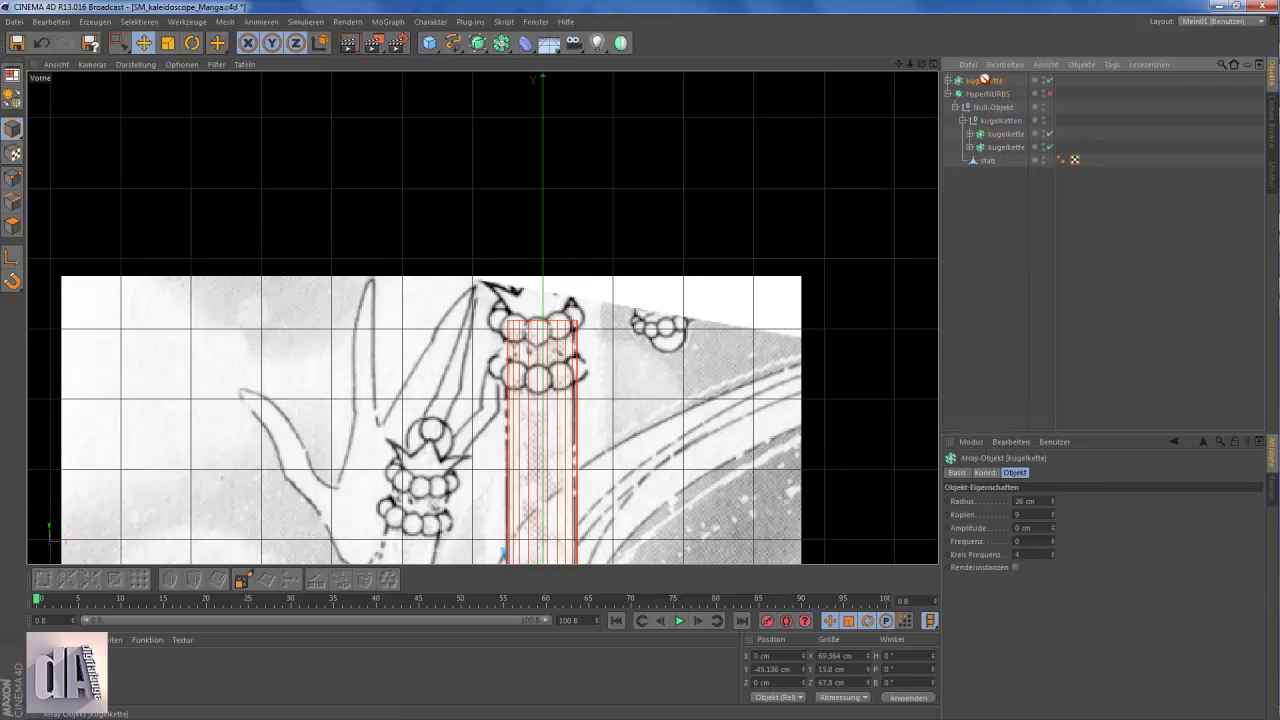
left_click_drag(985, 79, 1000, 120)
- Move a kugelkette copy up to the next bead row per the reference and group it under kugelketten
scroll(586, 189, "down", 2)
scroll(551, 200, "down", 2)
scroll(560, 190, "up", 5)
scroll(562, 248, "up", 2)
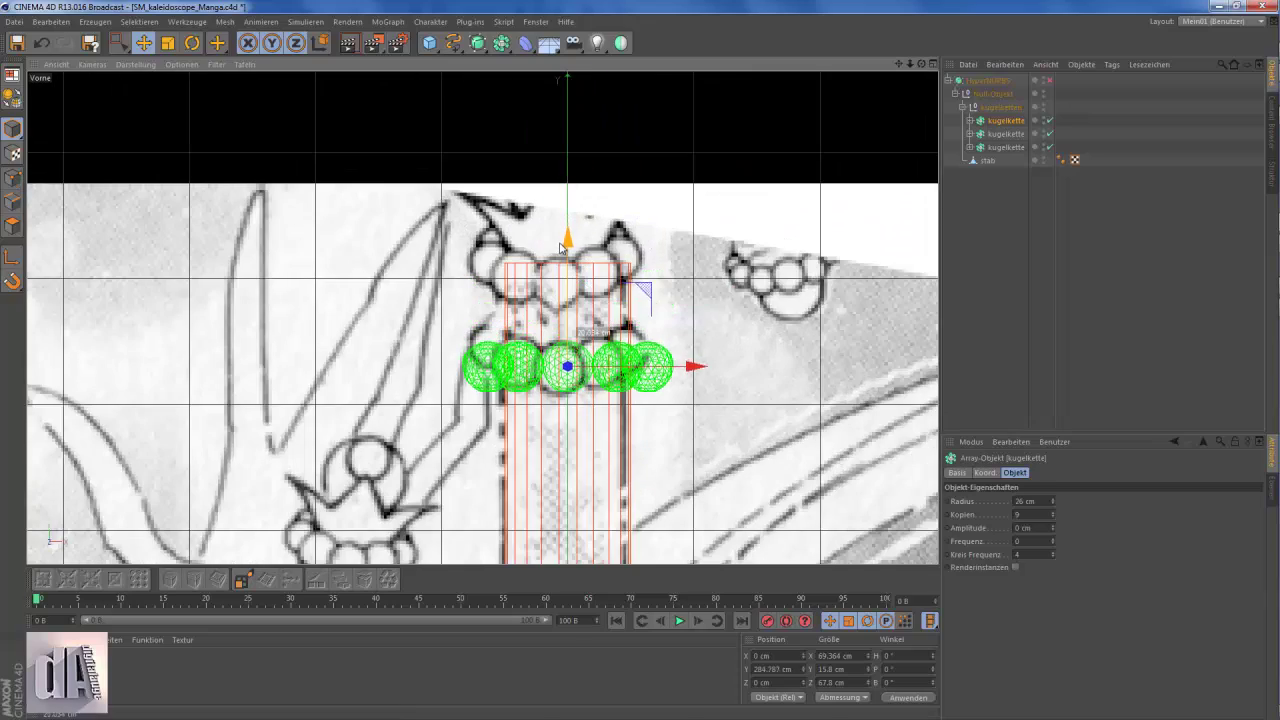
left_click(1258, 200)
left_click(918, 11)
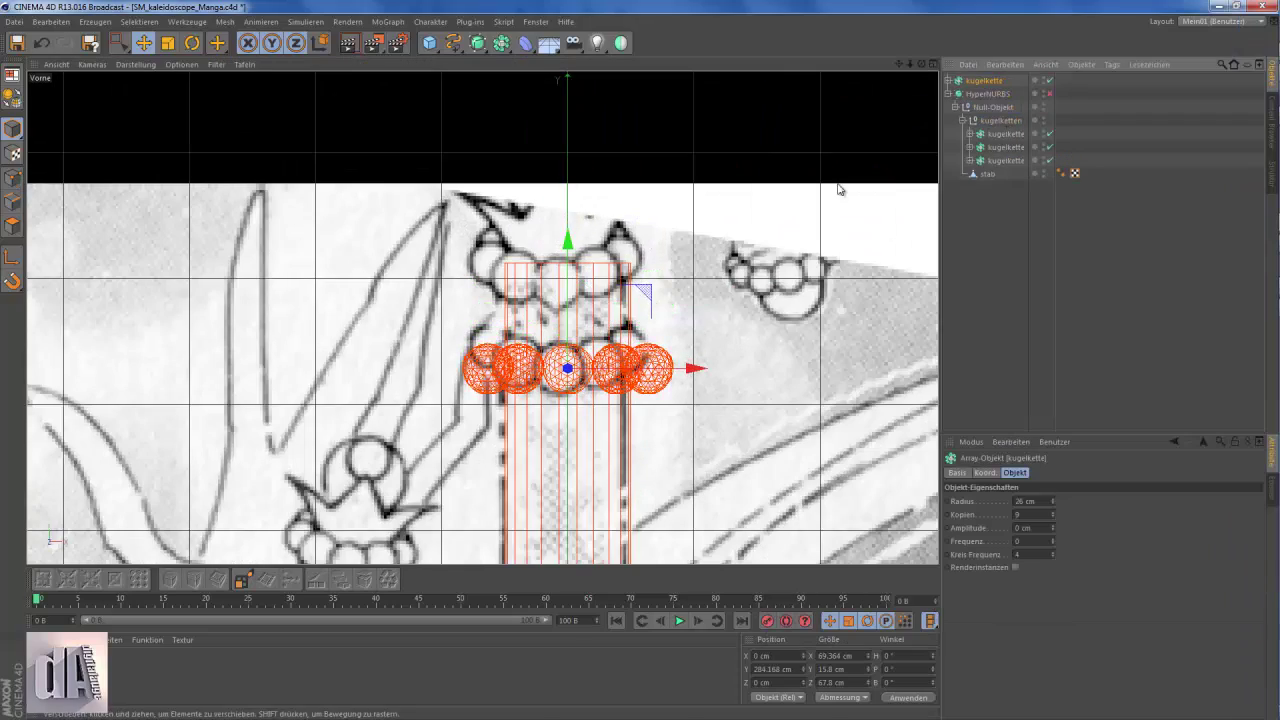
left_click_drag(567, 243, 566, 149)
scroll(545, 140, "down", 3)
scroll(545, 140, "down", 1)
scroll(584, 400, "up", 3)
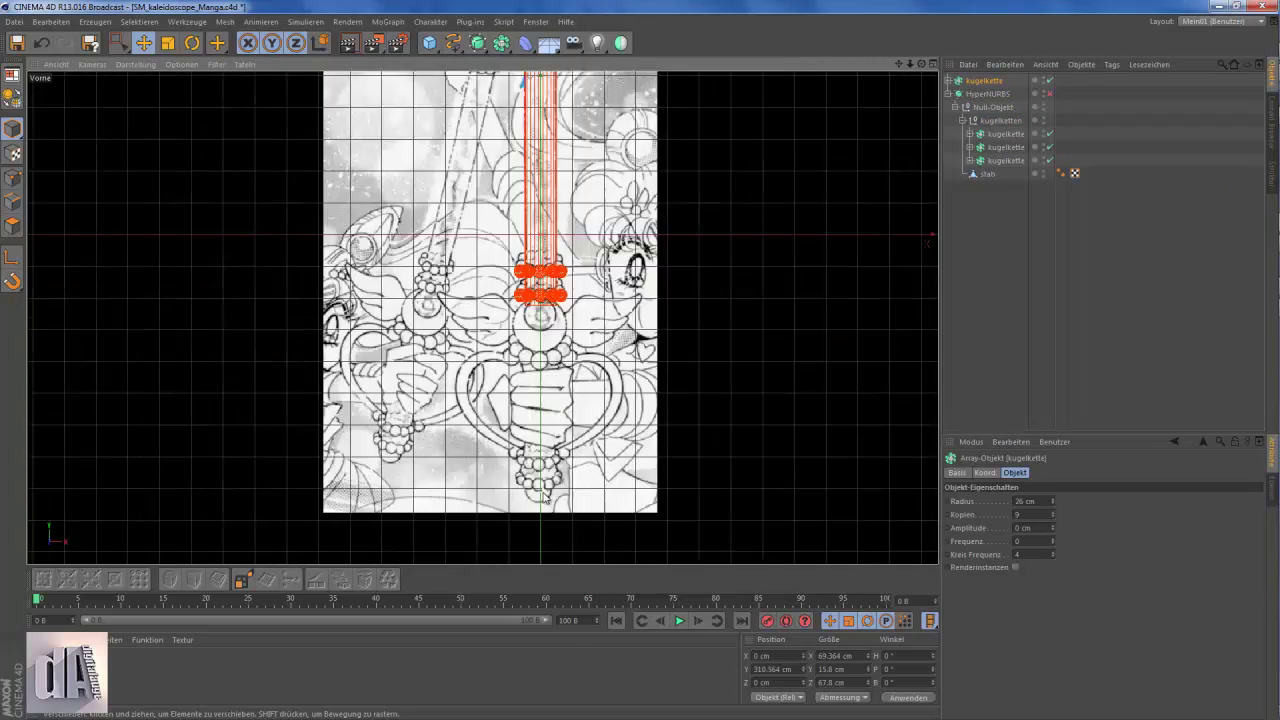
scroll(584, 400, "up", 2)
left_click_drag(985, 80, 1037, 95)
- Add a griff cylinder, move it down onto the handle, halve its size, and make it editable
left_click(988, 121)
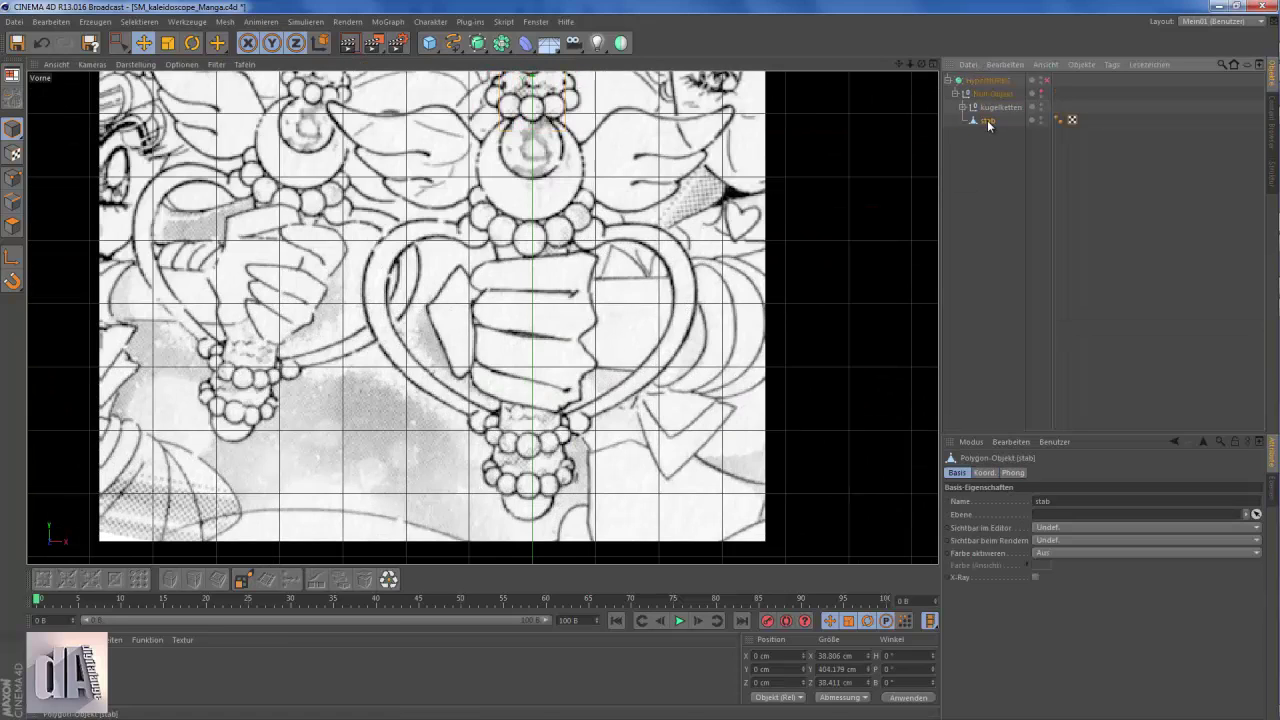
left_click_drag(429, 42, 790, 52)
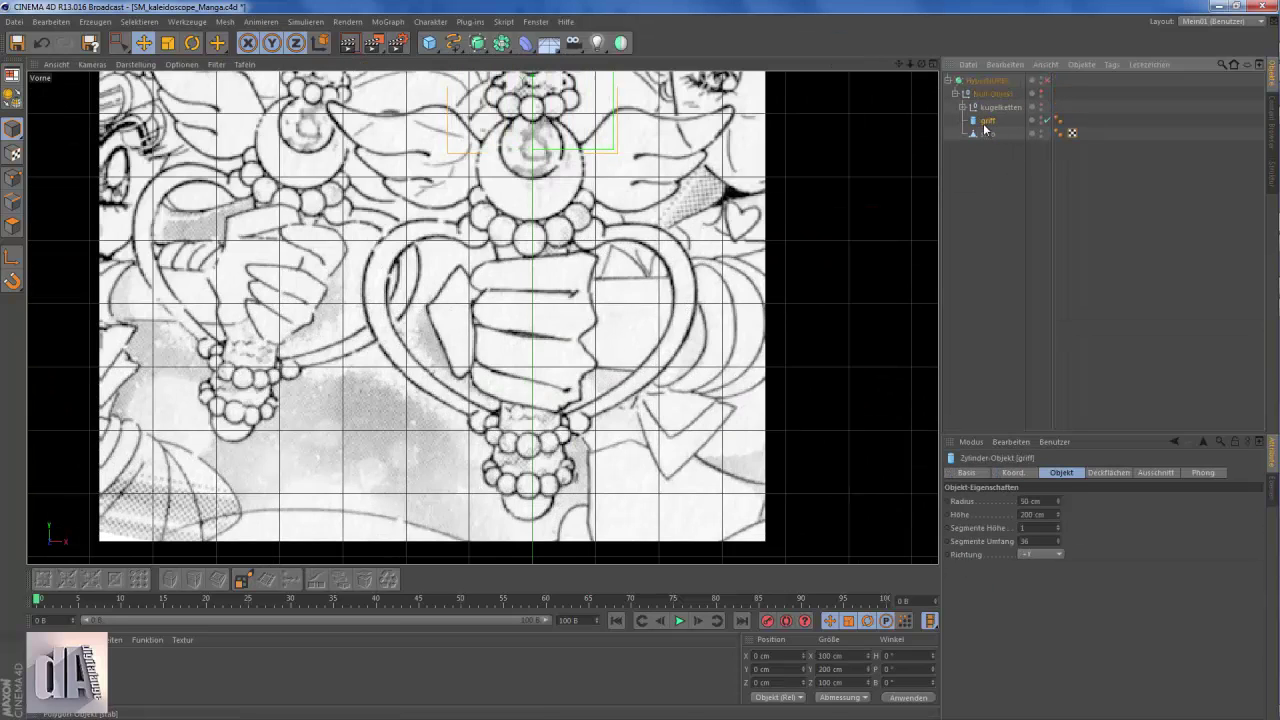
key("Return")
scroll(480, 310, "down", 3)
left_click_drag(543, 160, 543, 360)
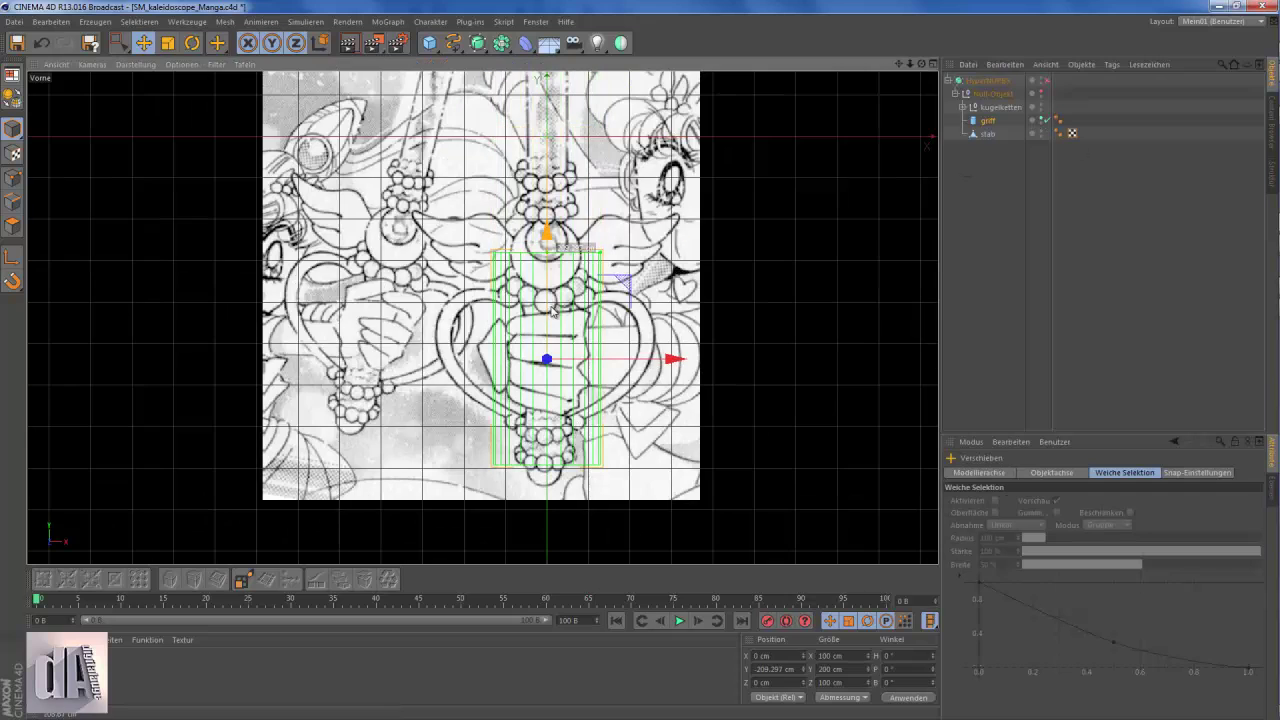
key("t")
scroll(771, 340, "up", 2)
left_click_drag(771, 340, 660, 340)
key("c")
- Enlarge the griff slightly and cut a knife loop across it
key("0")
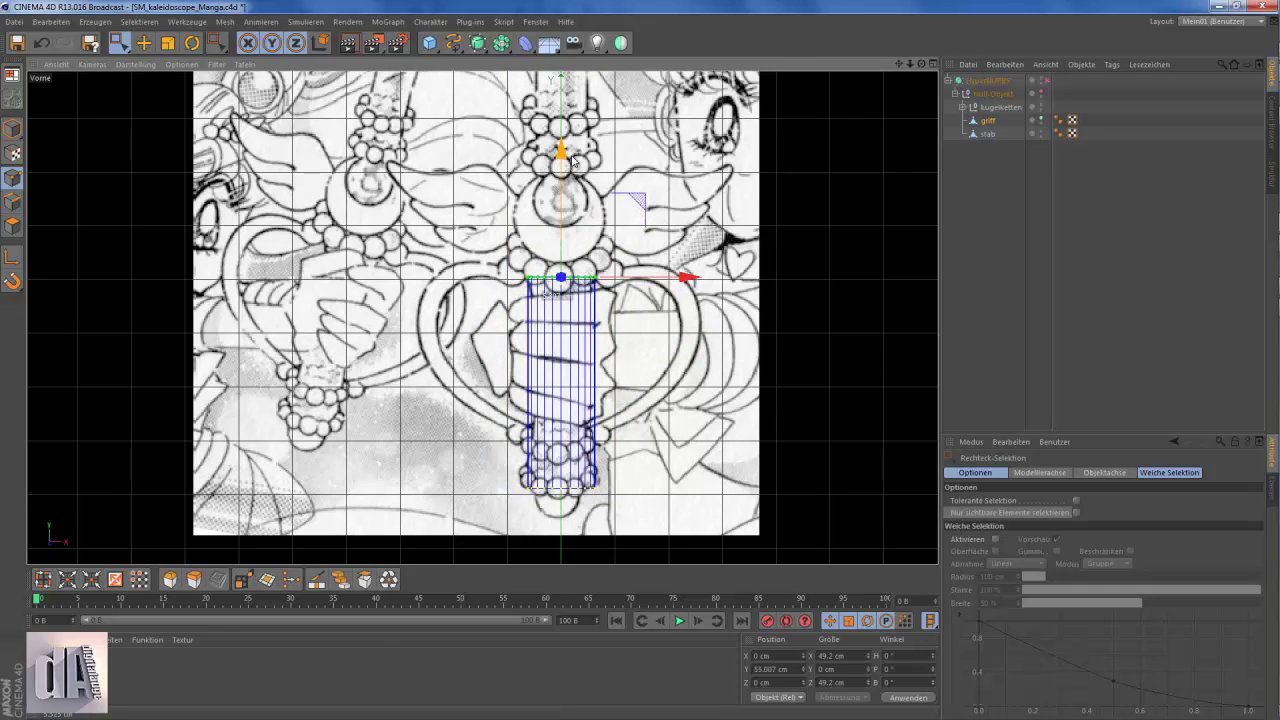
left_click_drag(686, 349, 745, 307)
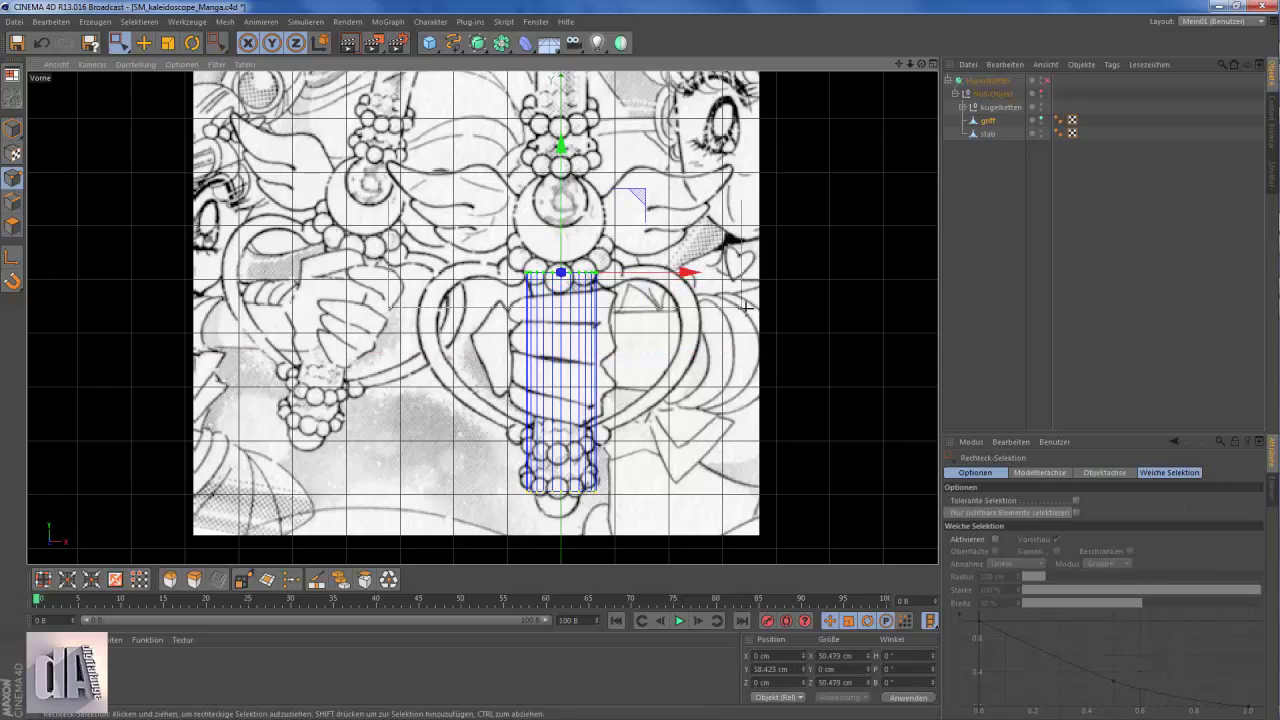
key("k")
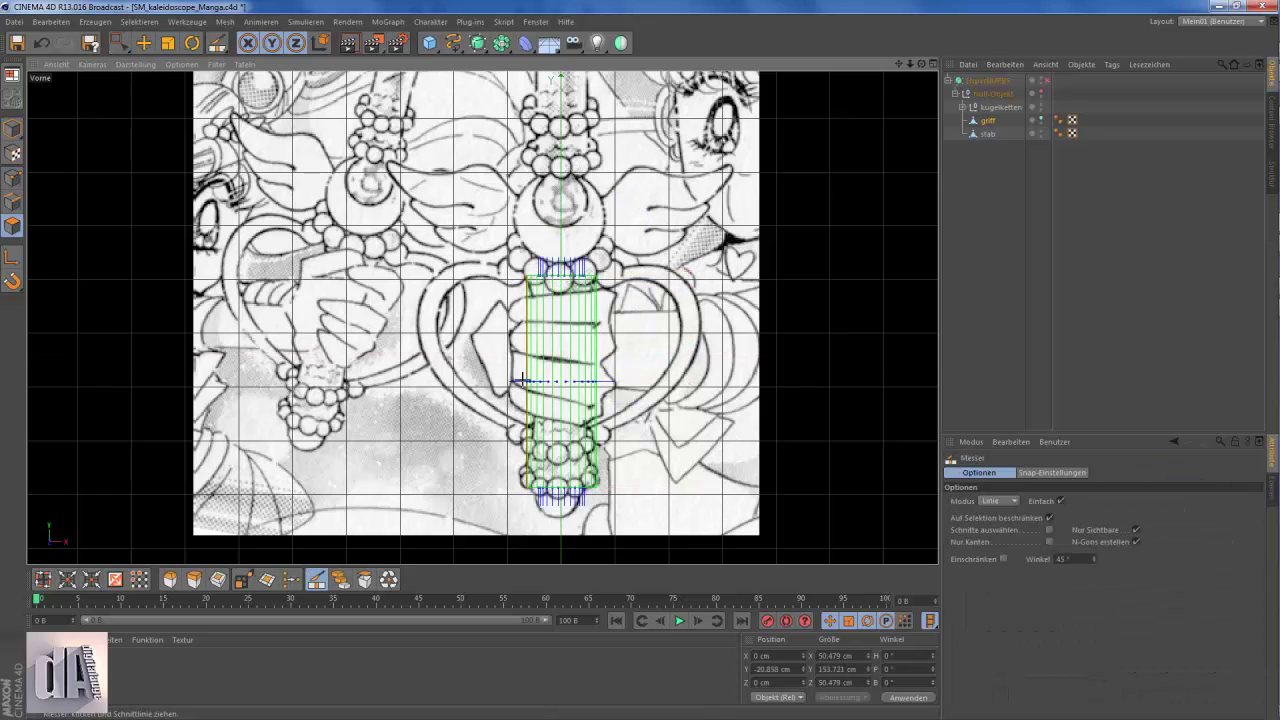
left_click_drag(521, 381, 500, 380)
key("0")
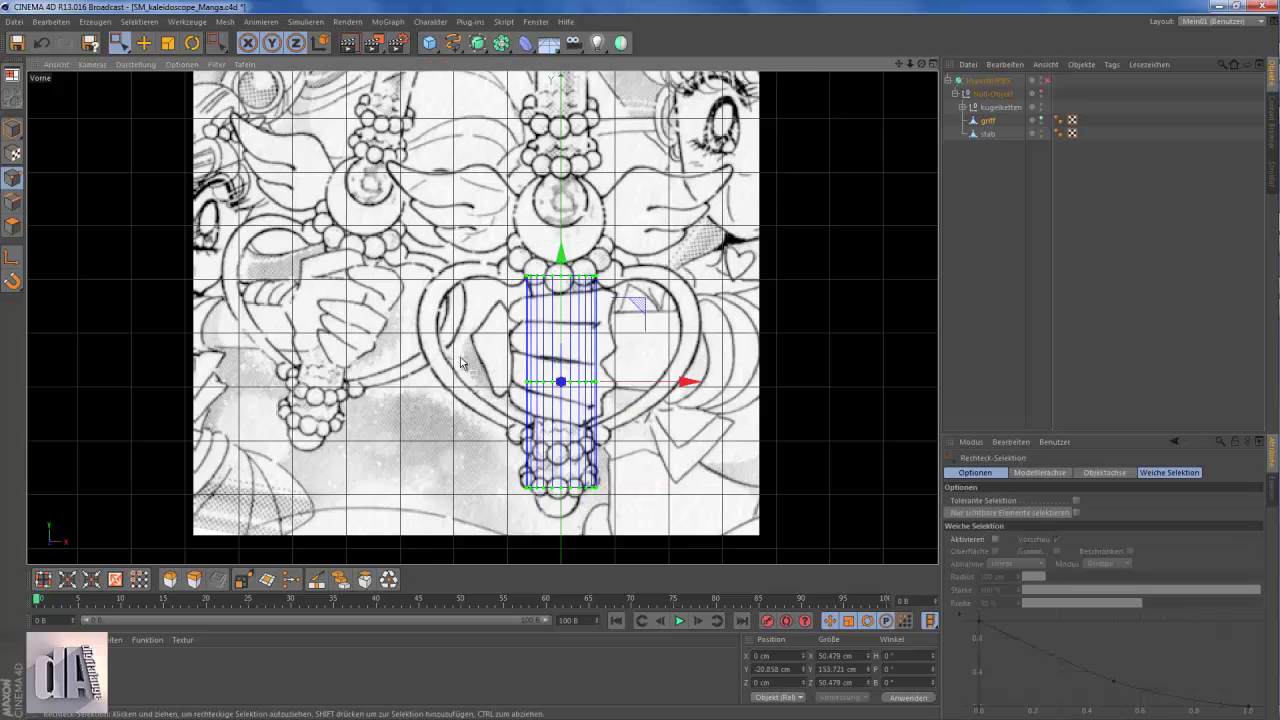
key("t")
key("F1")
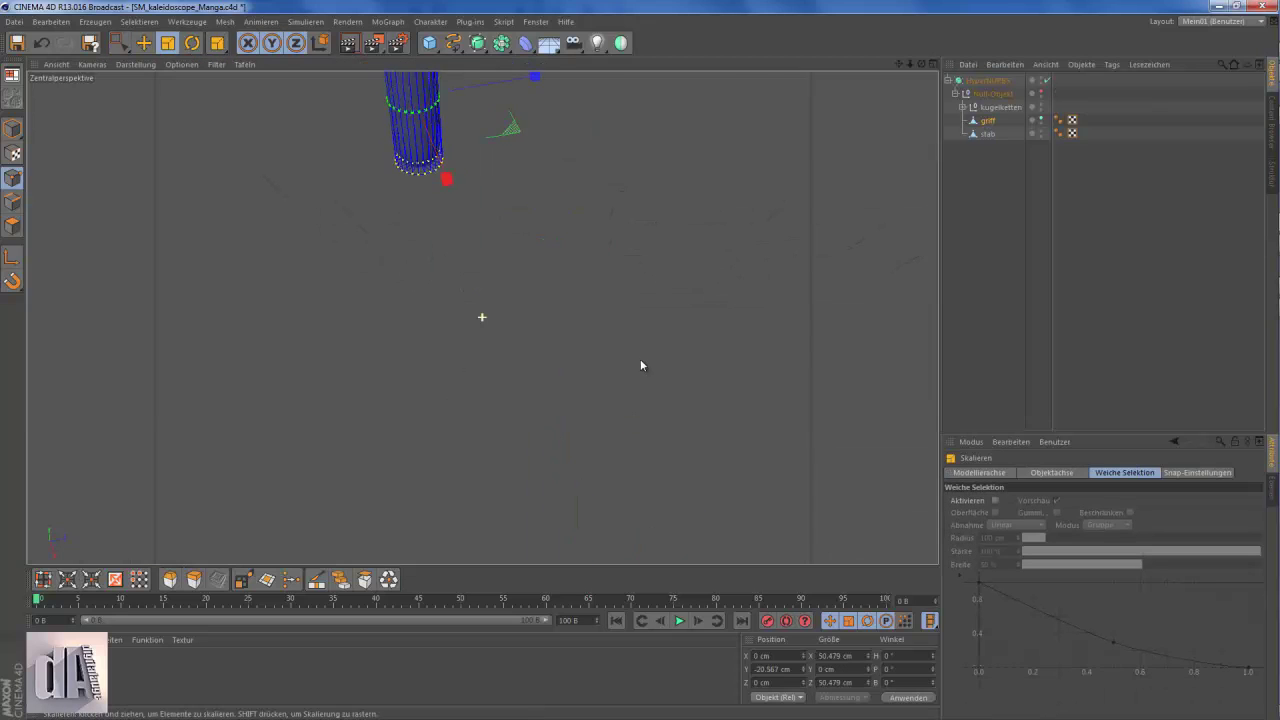
- Inset the griff's end-cap polygons and select the edge loop across the handle
left_click(118, 42)
left_click(171, 54)
key("F2")
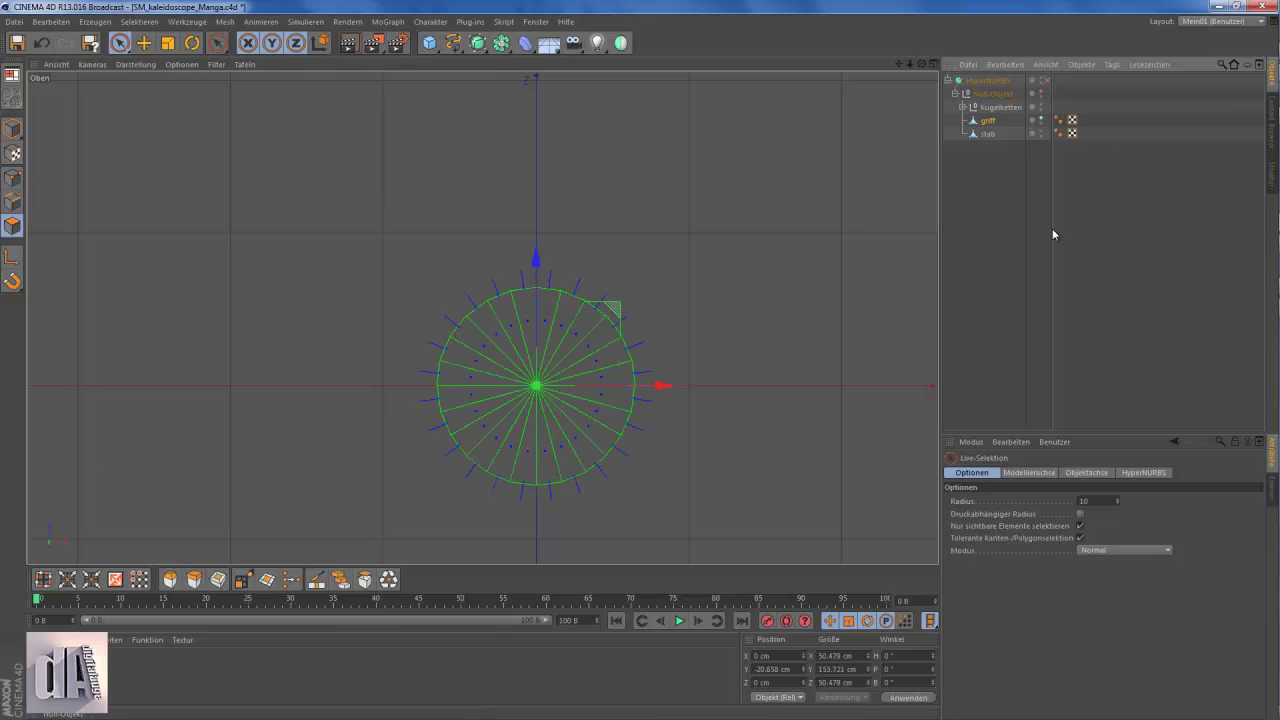
key("i")
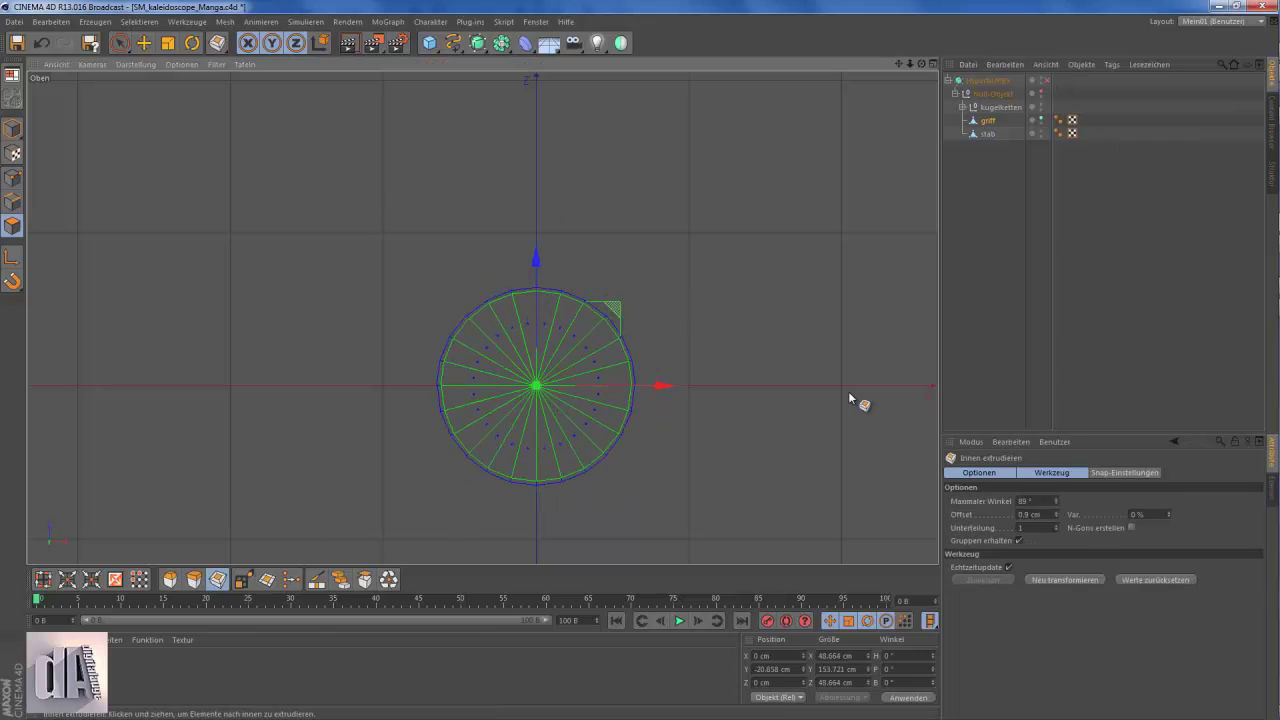
key("F1")
key("F4")
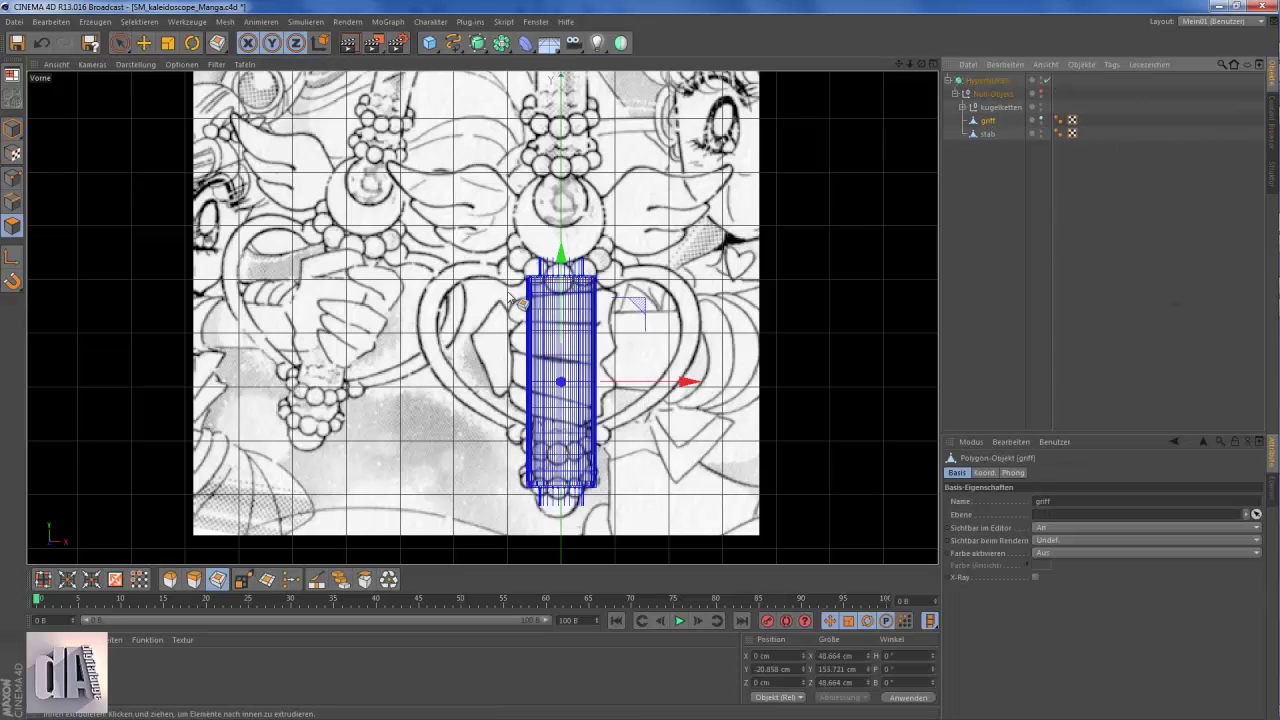
key("k")
scroll(597, 387, "up", 3)
key("0")
left_click_drag(332, 285, 698, 438)
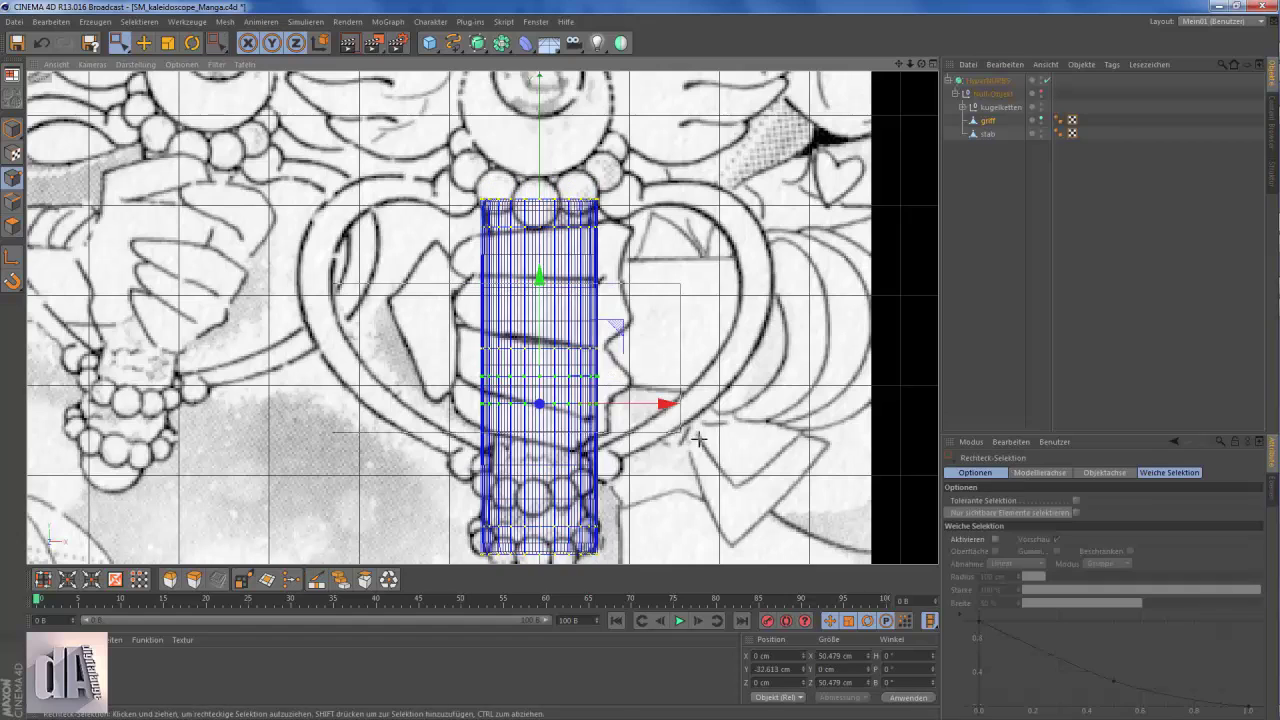
scroll(600, 350, "down", 2)
- Narrow the selected griff loop in X/Z only, keeping height, and preview it smoothed
key("t")
key("y")
key("F2")
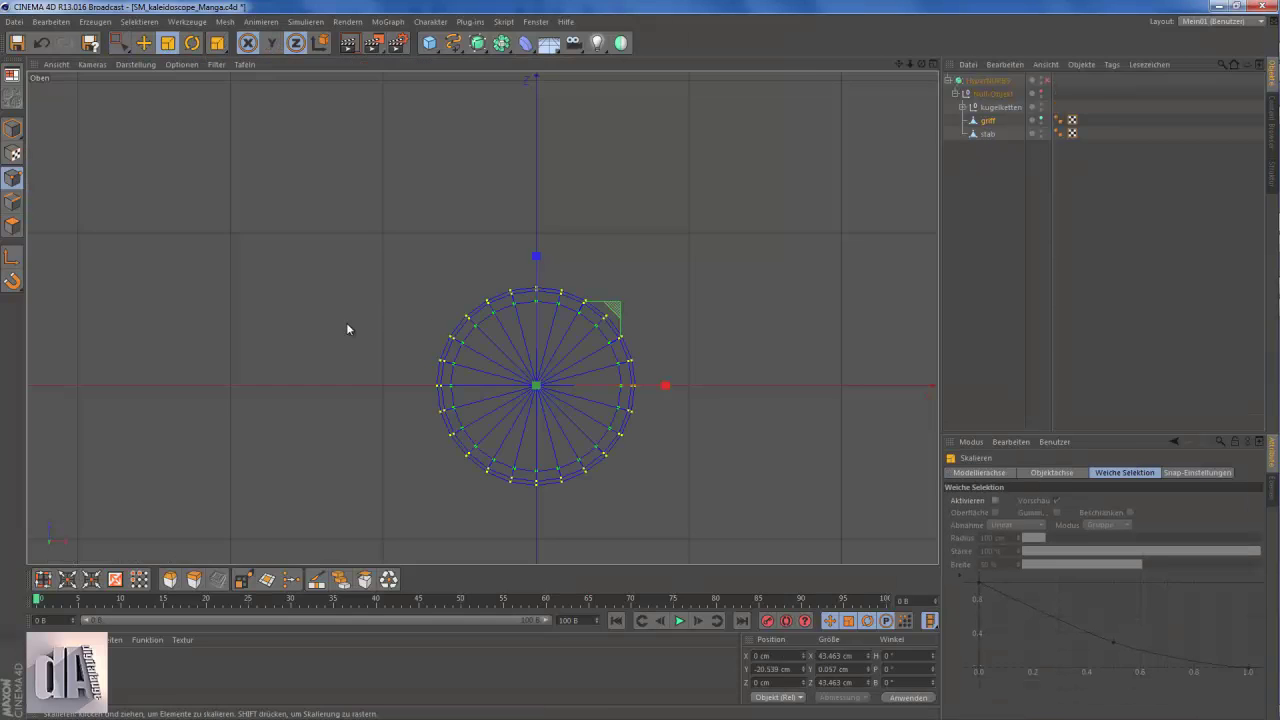
key("F4")
left_click_drag(830, 340, 698, 370)
left_click(1046, 81)
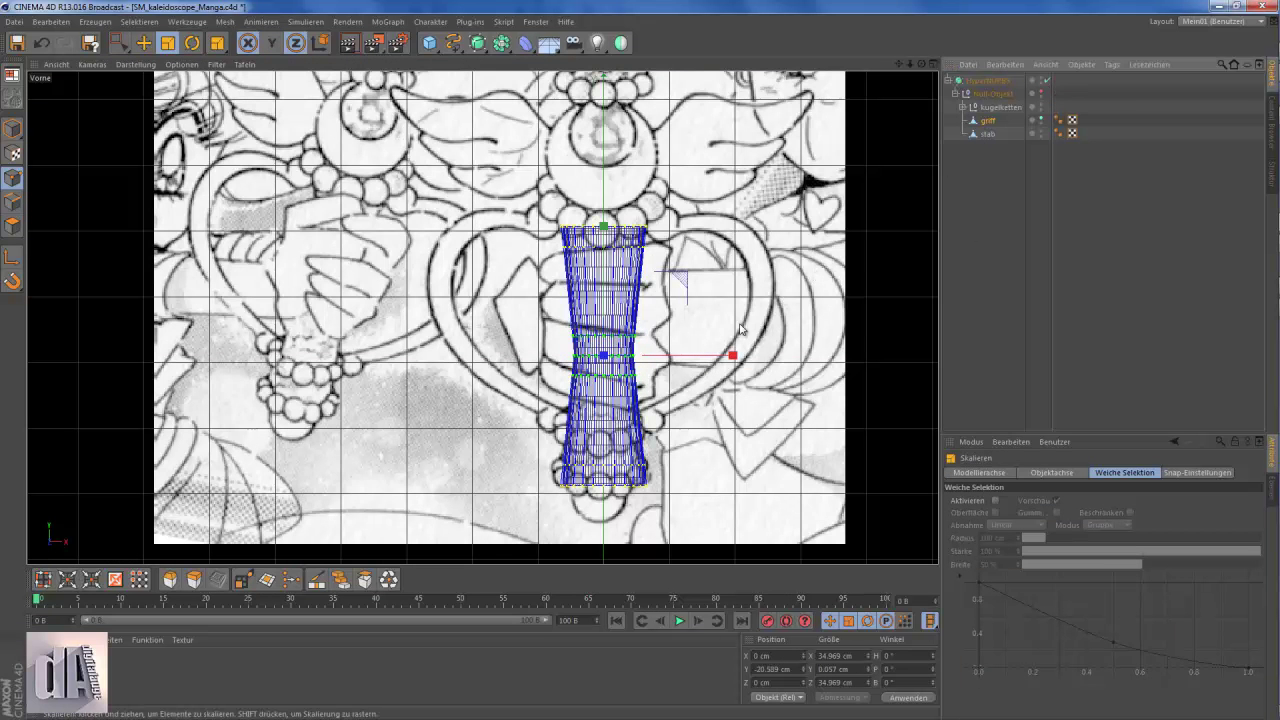
- Cut a new edge loop around the handle, scale its points, and render a preview
key("k")
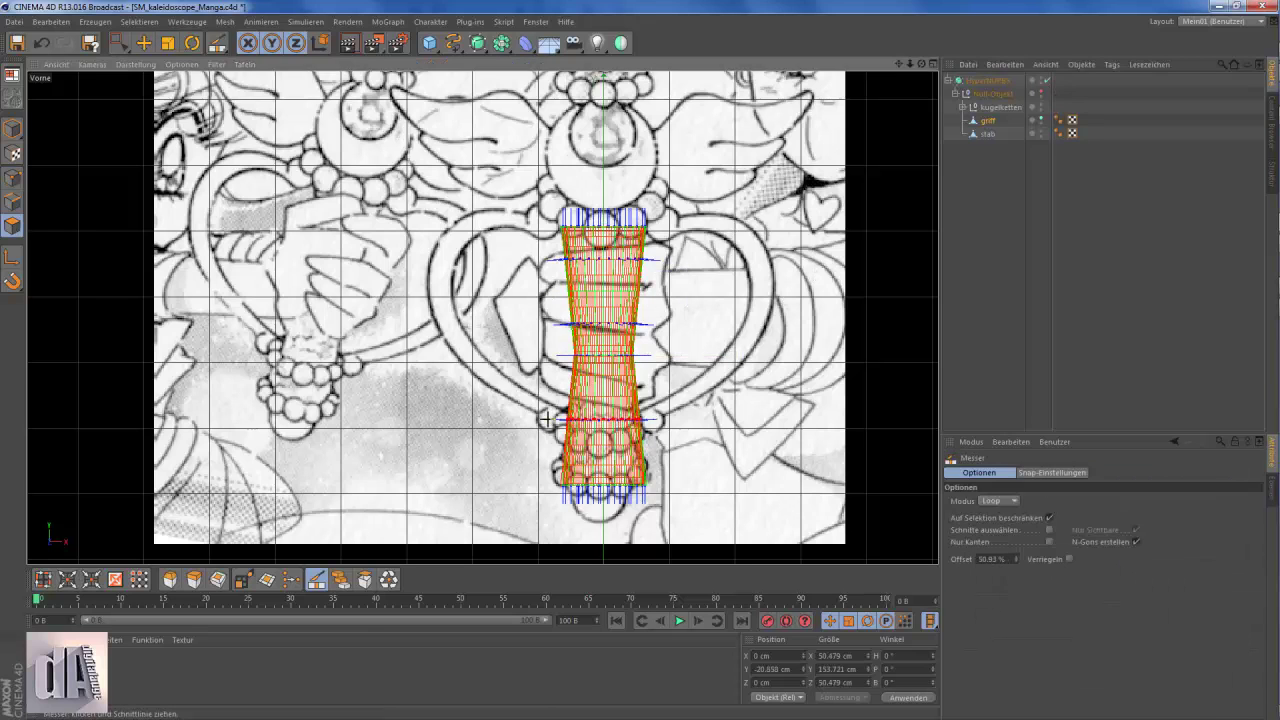
key("0")
key("q")
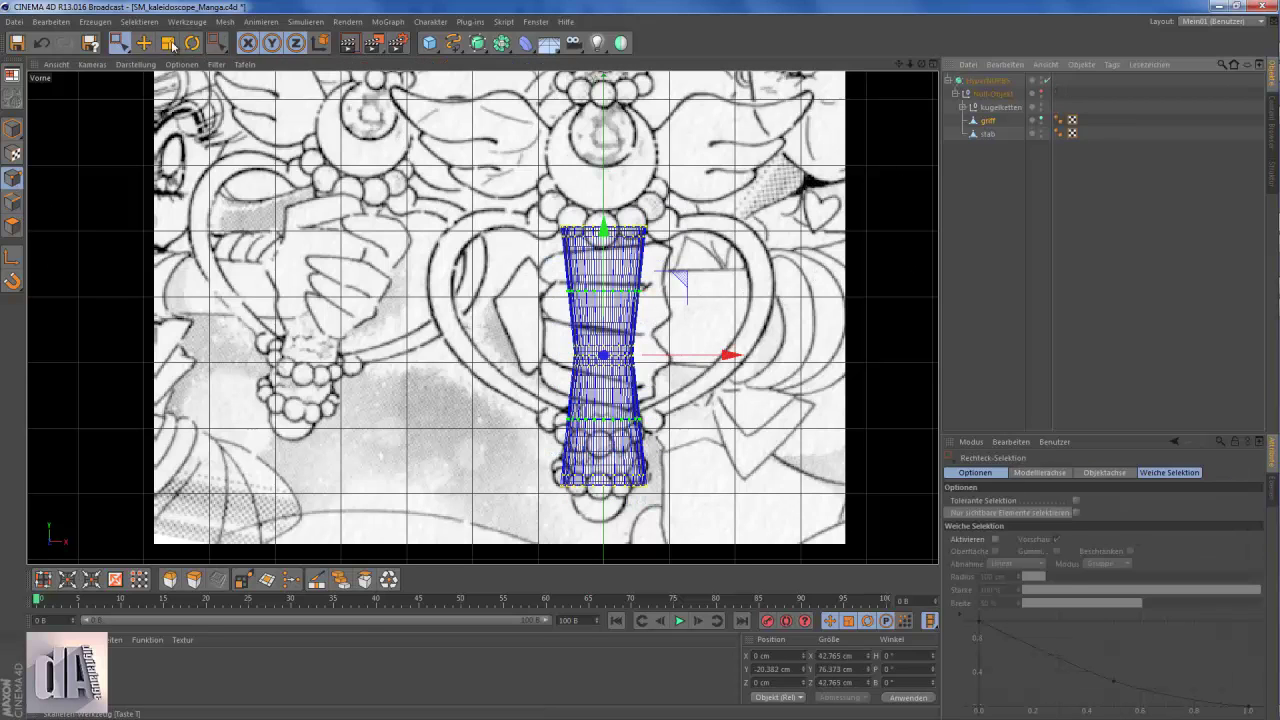
key("t")
scroll(684, 318, "up", 2)
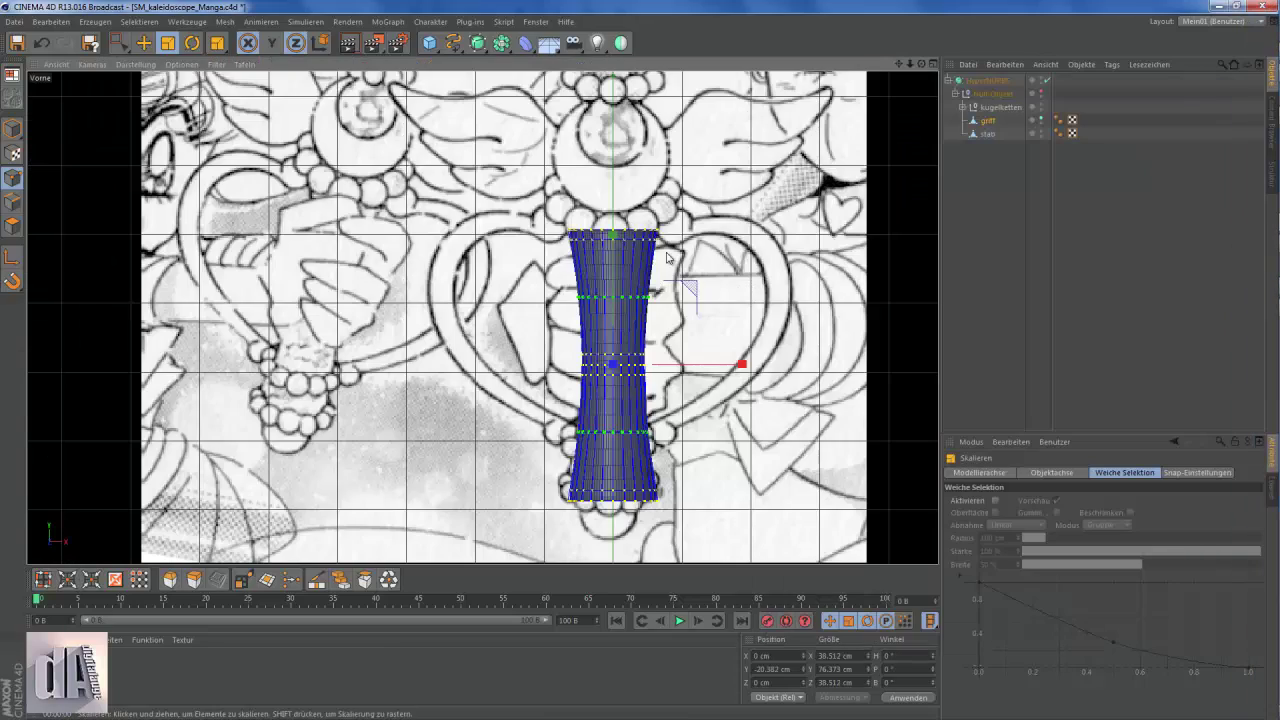
key("ctrl+r")
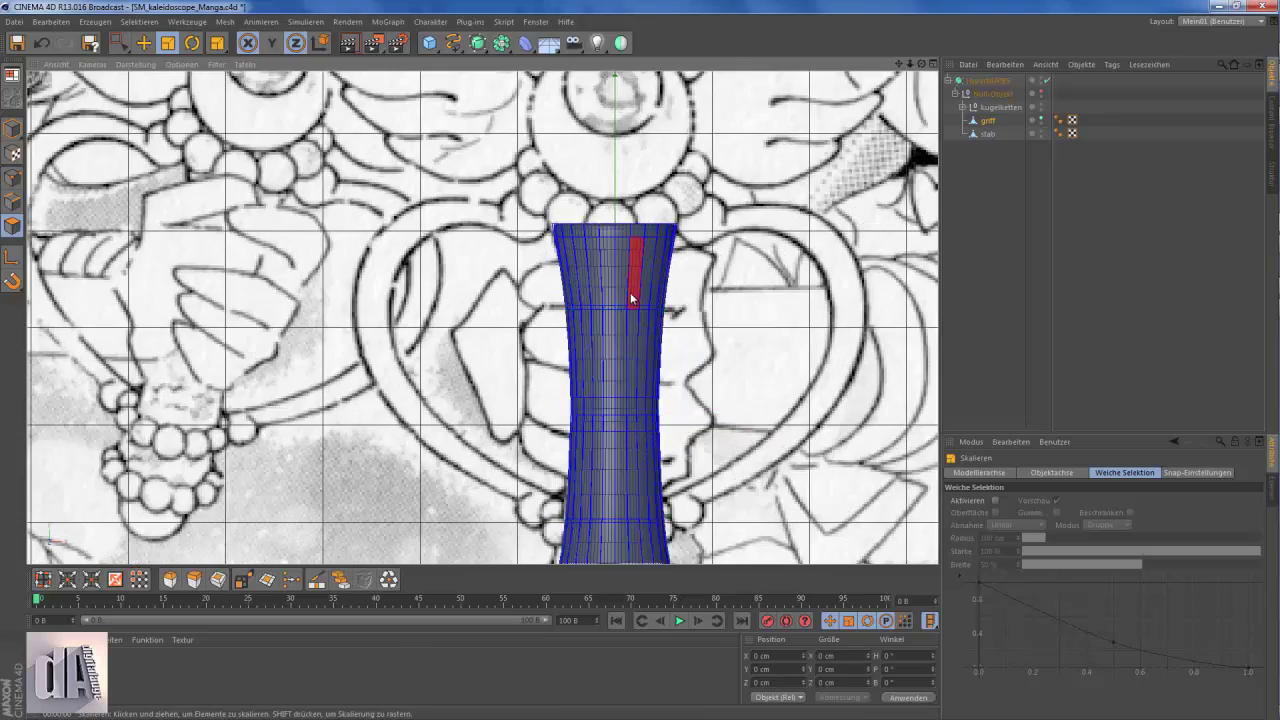
- Cut another edge loop near the handle's top and render again to check the shape
key("k")
scroll(630, 292, "up", 5)
scroll(630, 292, "up", 2)
scroll(630, 292, "up", 2)
scroll(651, 323, "down", 3)
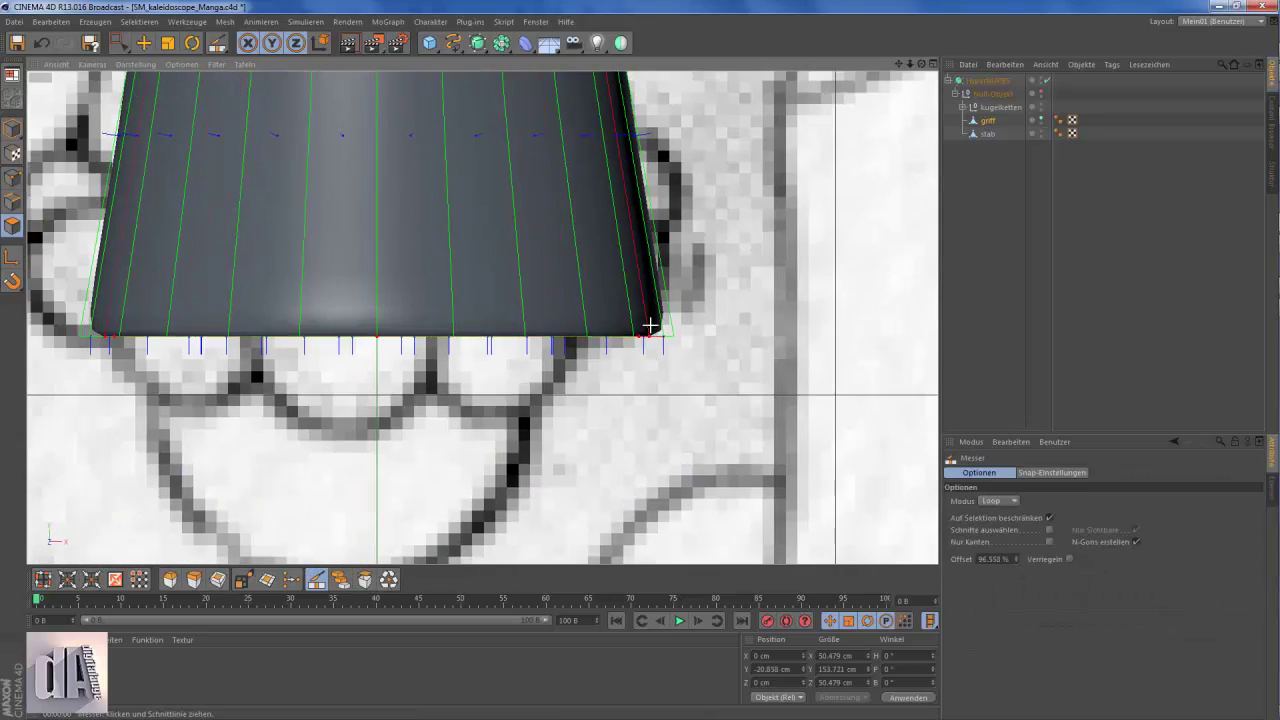
scroll(606, 423, "down", 5)
key("ctrl+r")
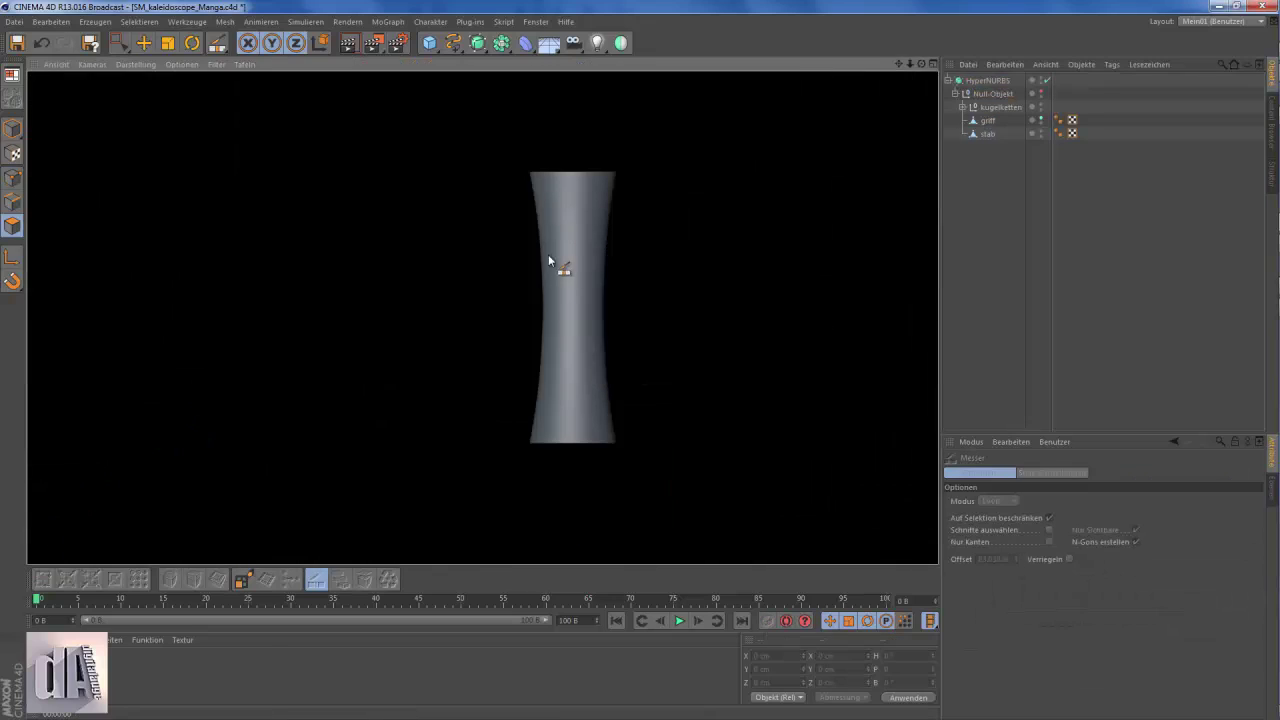
- Duplicate a kugelkette bead ring and move the copy down to the handle's bottom
scroll(548, 260, "down", 1)
key("ctrl+r")
scroll(538, 187, "down", 1)
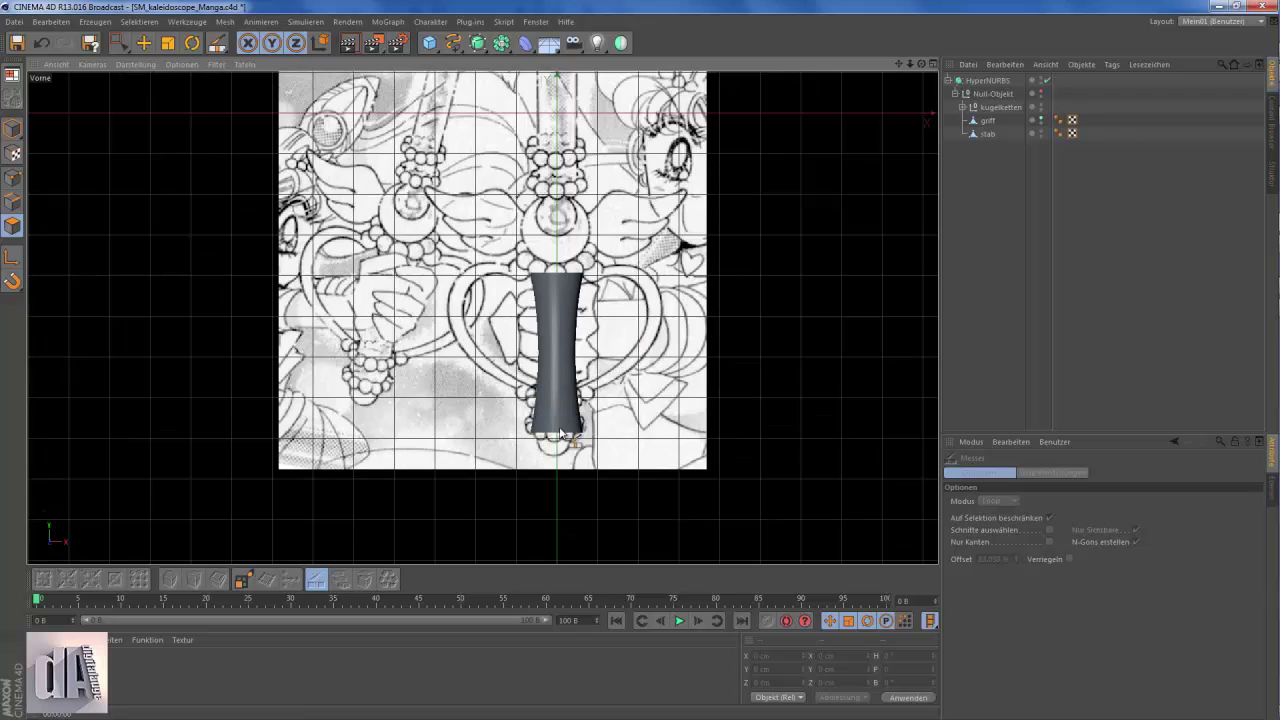
left_click(988, 133)
key("ctrl+c")
key("ctrl+v")
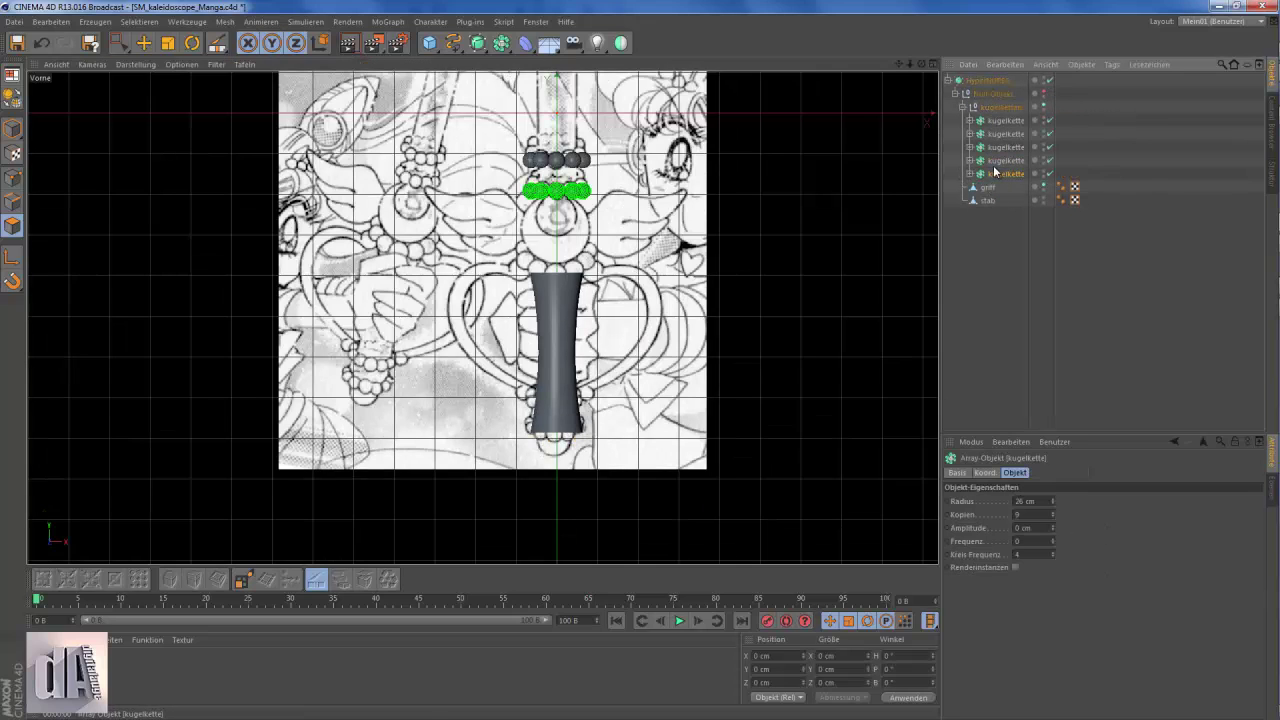
key("e")
left_click_drag(558, 114, 558, 176)
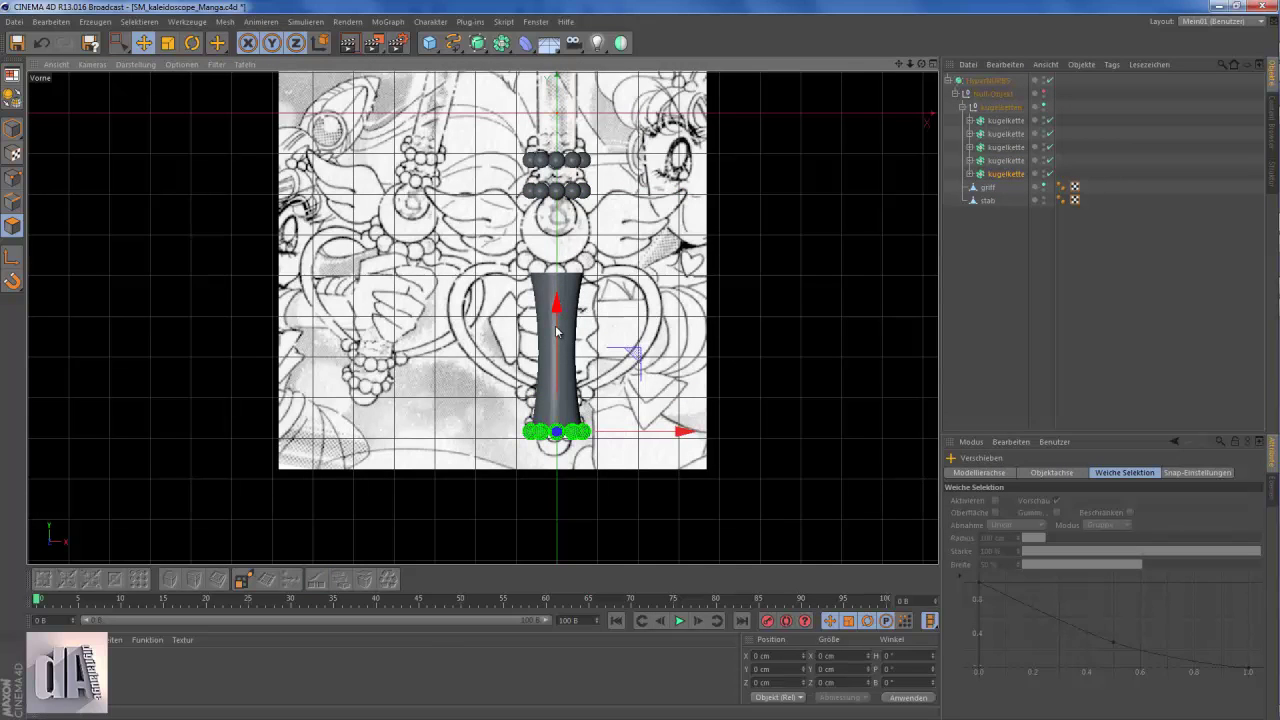
- Add an icosahedron sphere to the wand group, halve its size, and move it to the rod's bottom
left_click(429, 42)
left_click_drag(990, 80, 980, 218)
left_click(1050, 527)
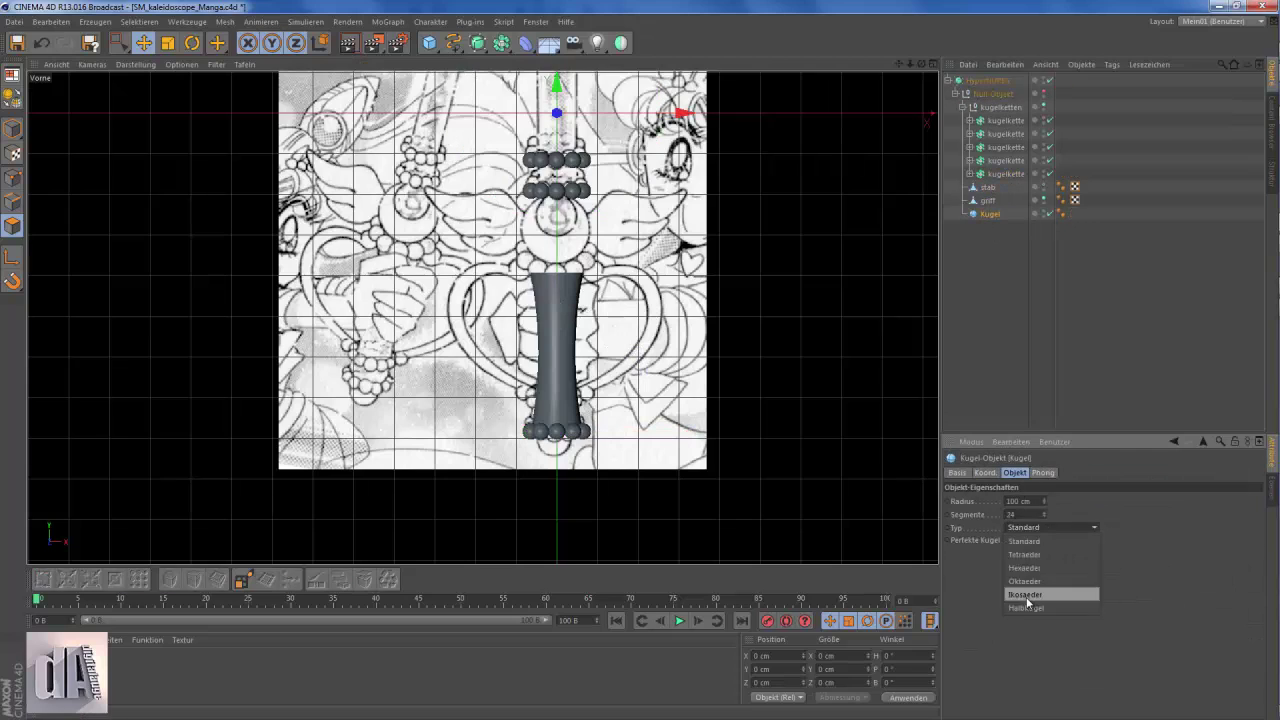
key("t")
left_click_drag(530, 334, 432, 334)
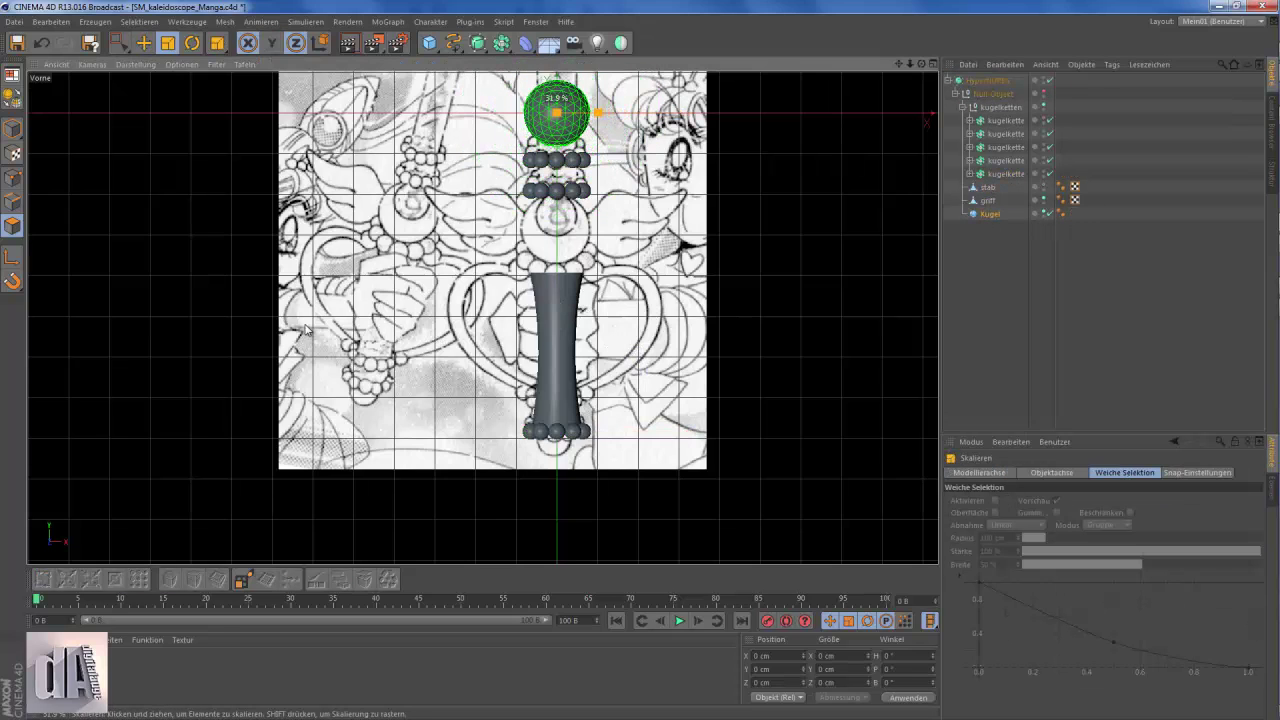
key("e")
left_click_drag(557, 112, 557, 430)
scroll(560, 435, "up", 5)
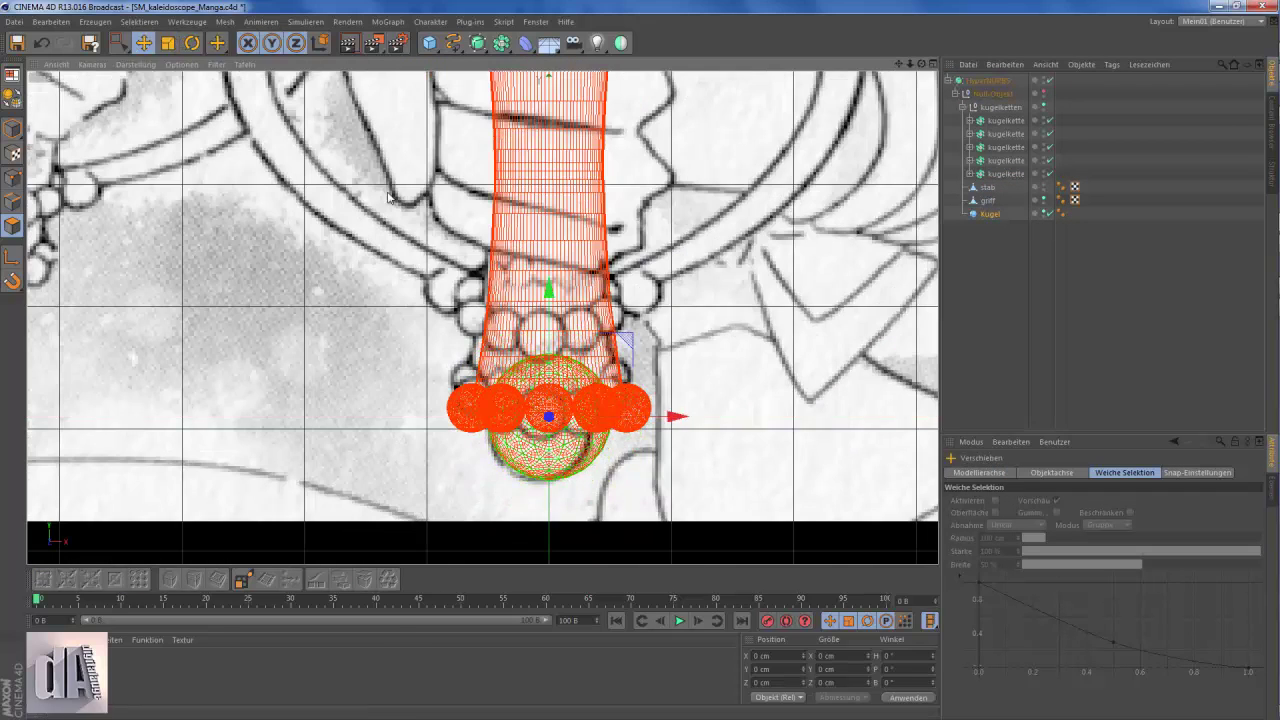
key("ctrl+z")
key("ctrl+z")
key("ctrl+z")
key("ctrl+z")
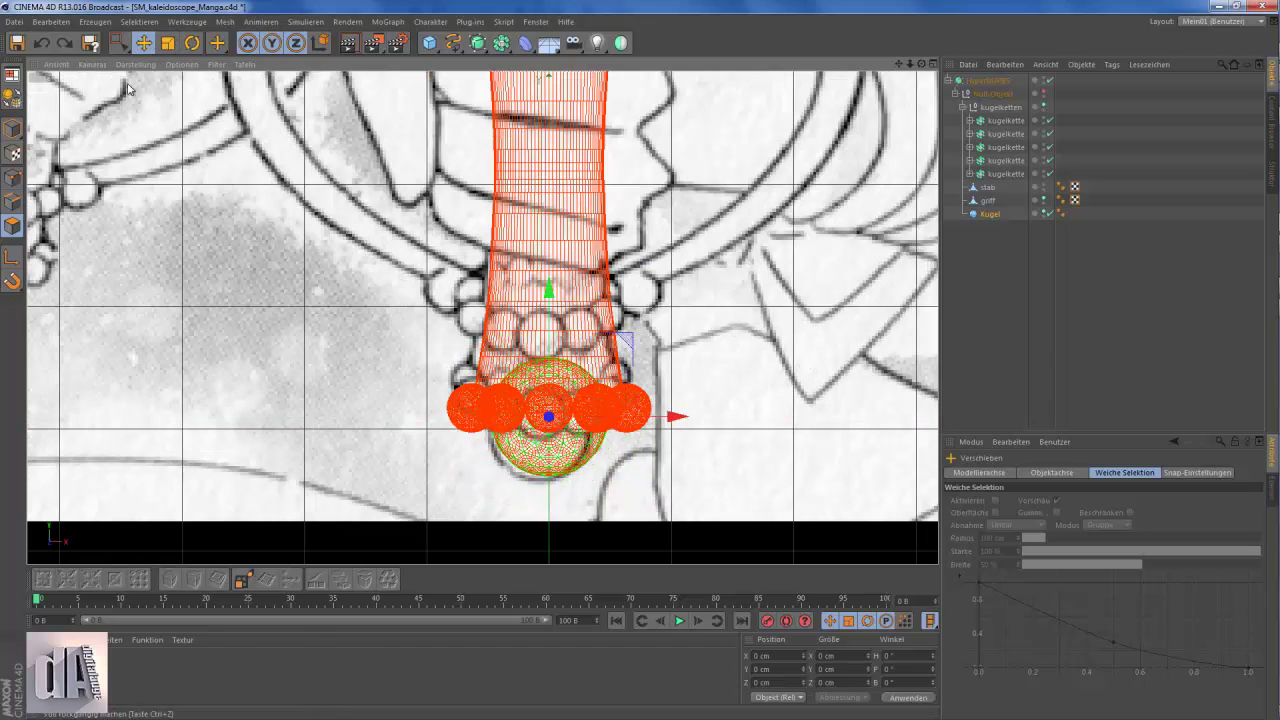
key("ctrl+y")
left_click(1262, 117)
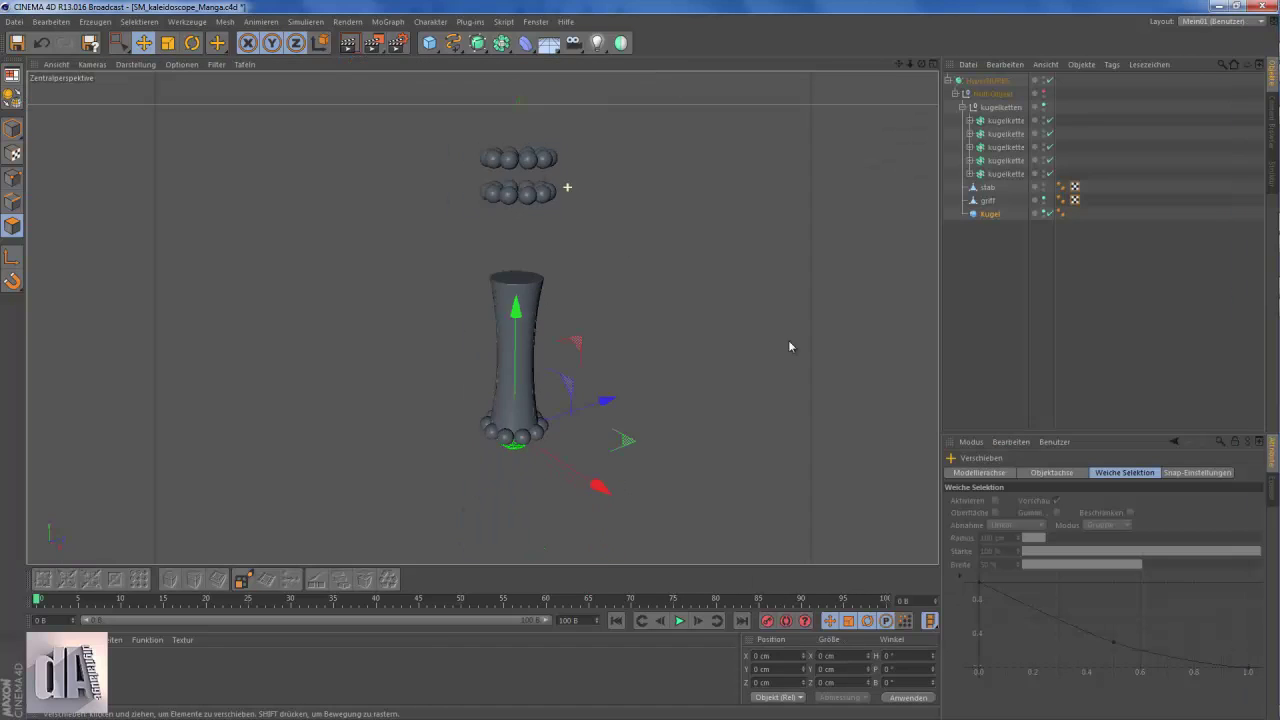
- Paste a sixth bead-ring array and cut an extra edge loop across the stab rod
key("ctrl+v")
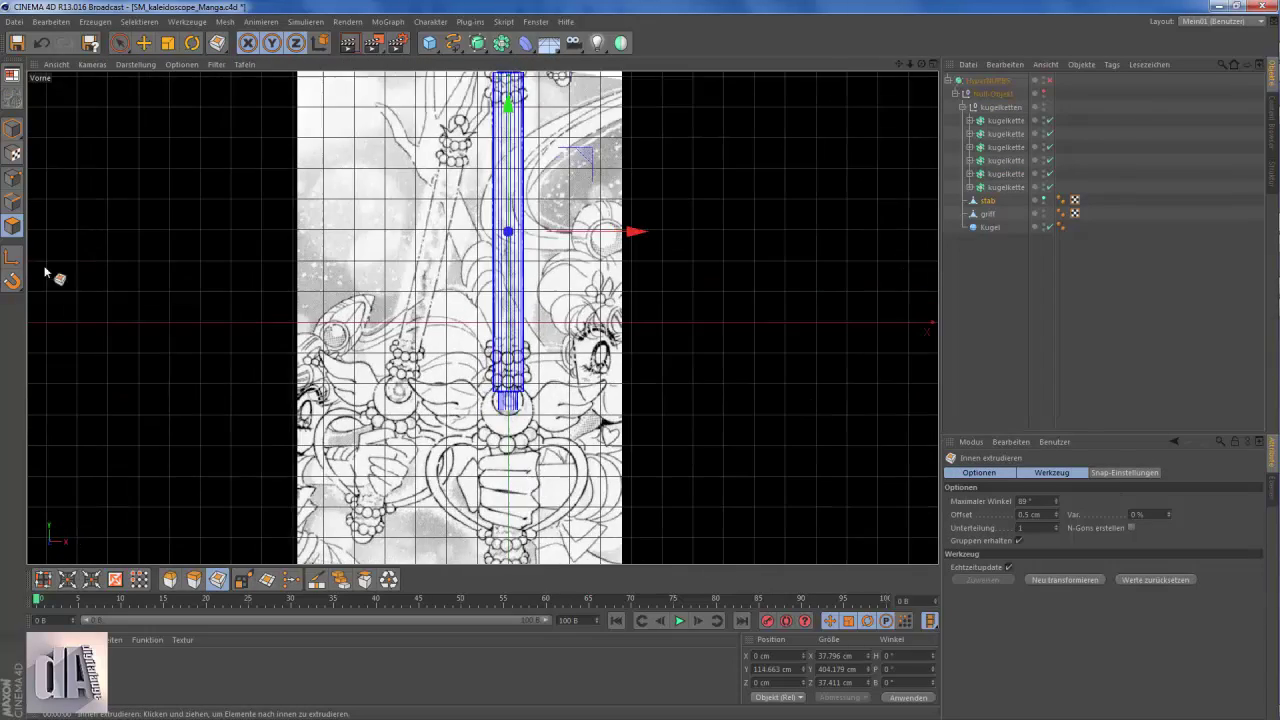
scroll(492, 384, "up", 1)
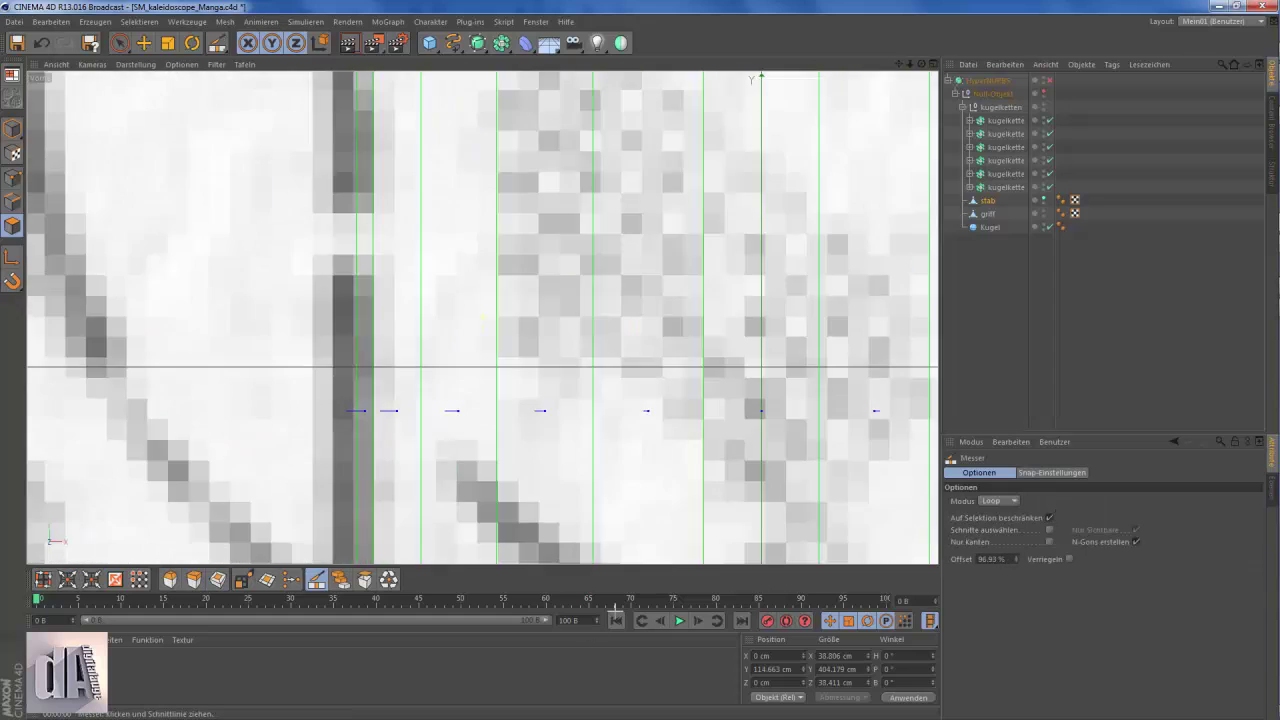
middle_click_drag(592, 358, 634, 394, "alt")
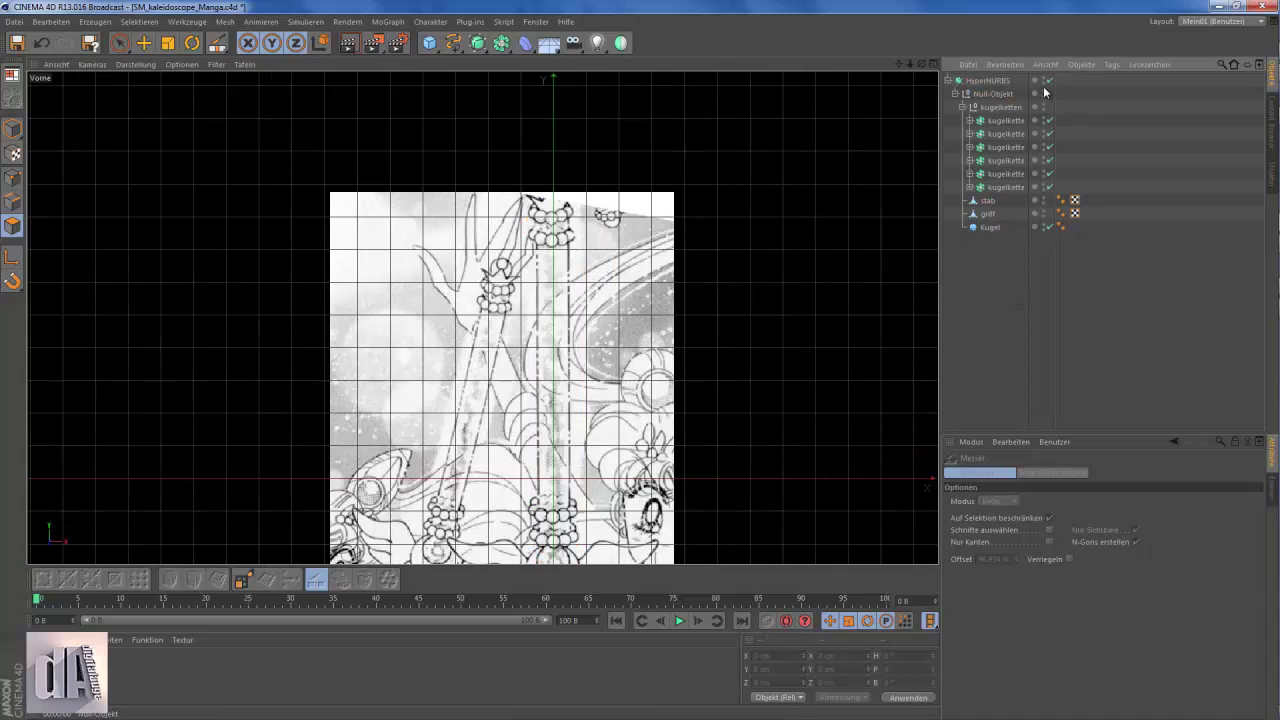
- Add a small sphere and size it to cap the top of the rod above the bead rings
scroll(575, 195, "up", 1)
scroll(575, 195, "up", 2)
left_click_drag(430, 42, 470, 90)
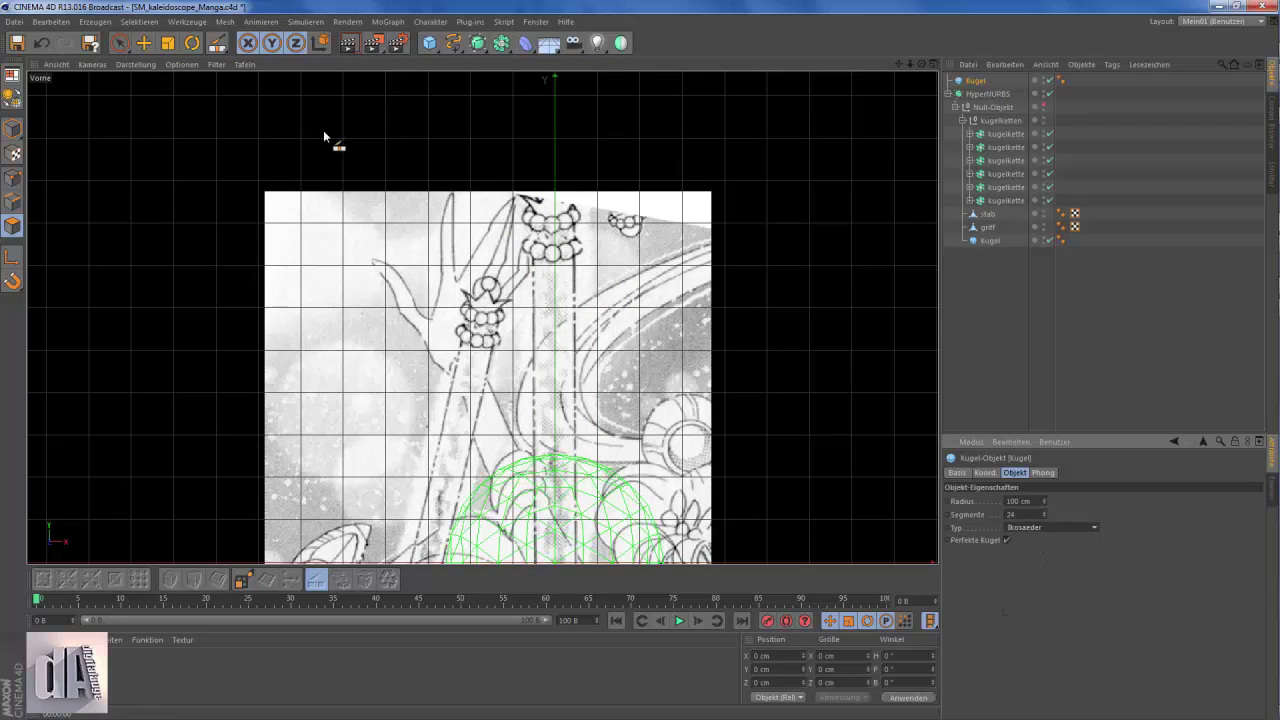
mouse_move(555, 500)
left_mouse_down()
mouse_move(166, 108)
mouse_move(450, 410)
left_mouse_up()
key("t")
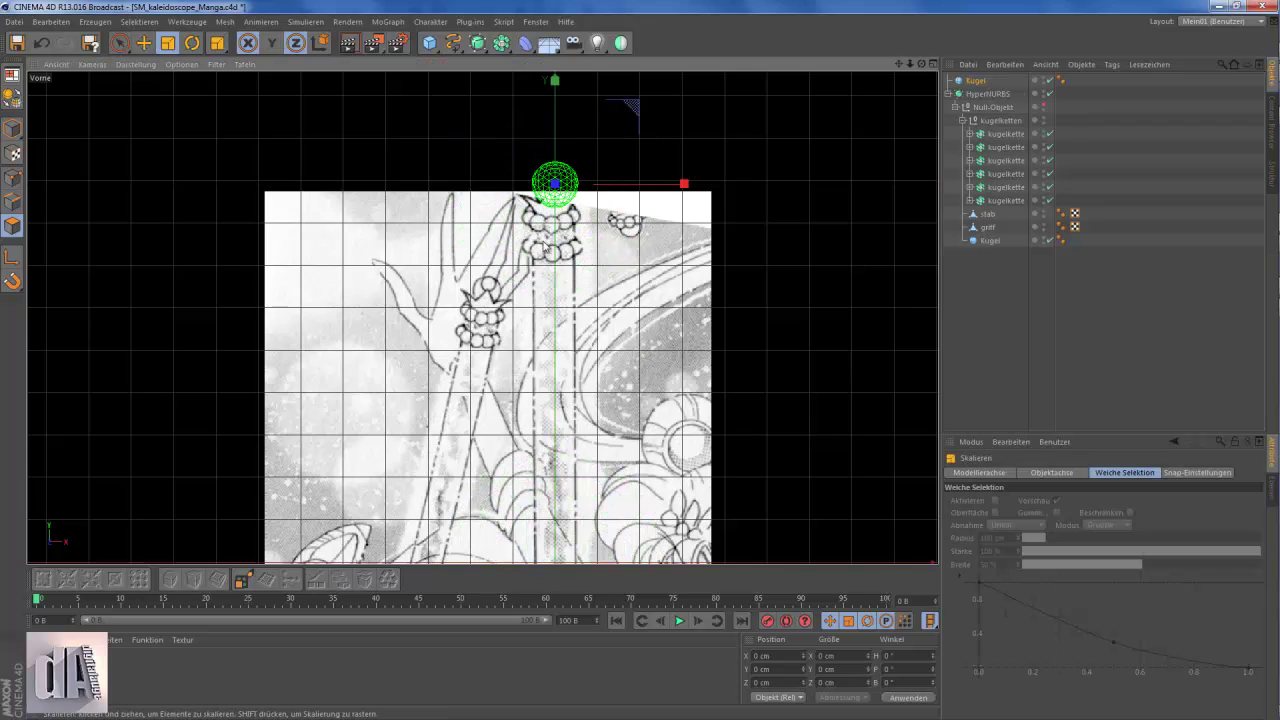
scroll(550, 180, "up", 3)
left_click(1256, 116)
left_click(1260, 116)
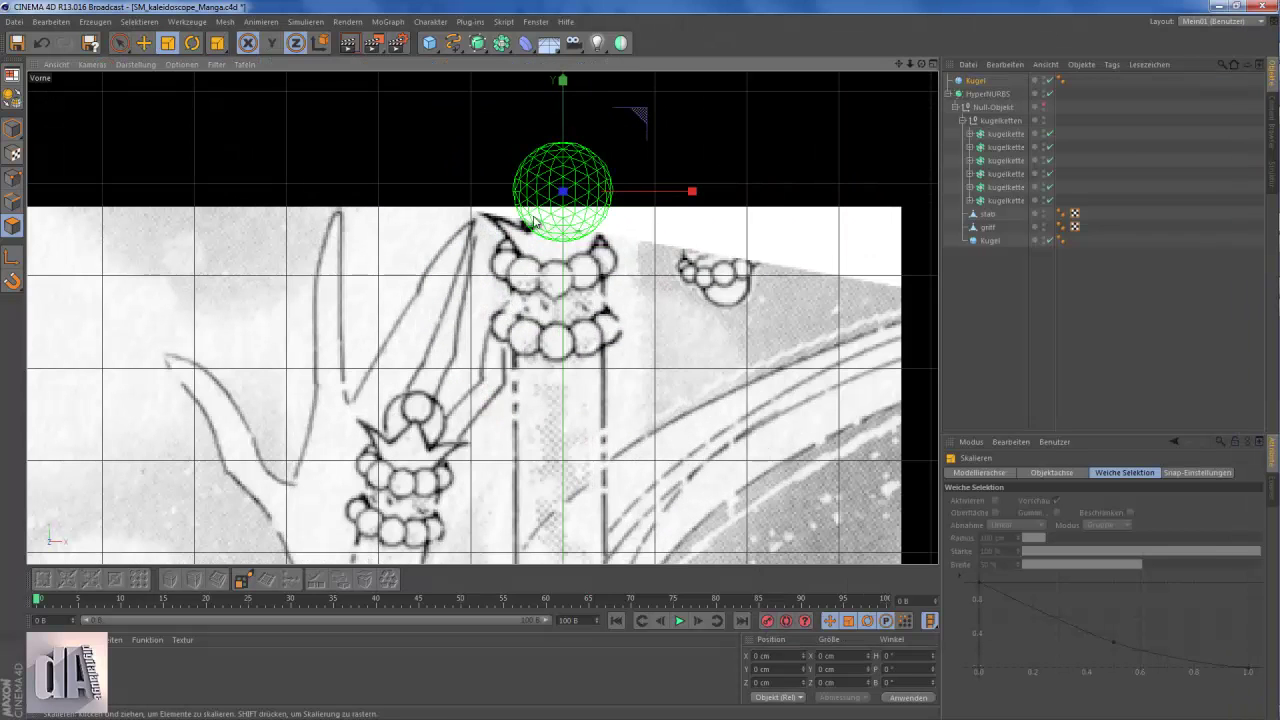
left_click_drag(780, 204, 752, 204)
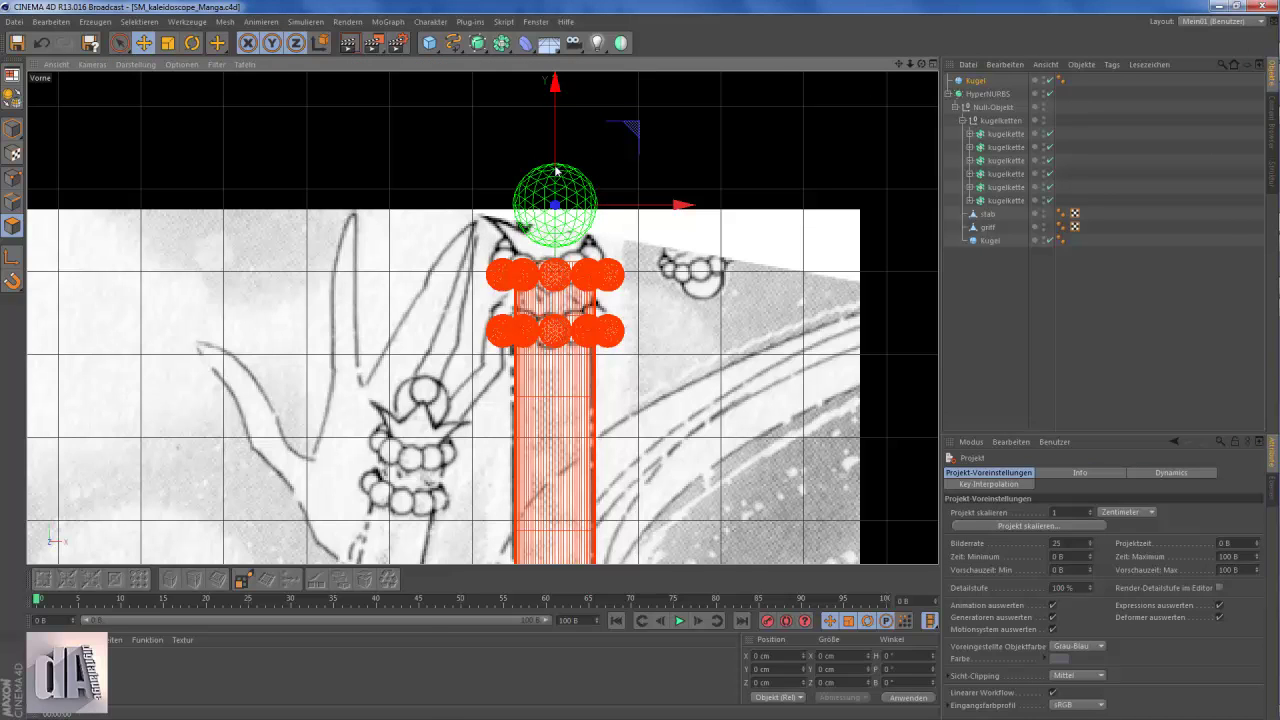
- Add a cylinder and rotate it 90 degrees onto its side
left_click_drag(432, 46, 490, 52)
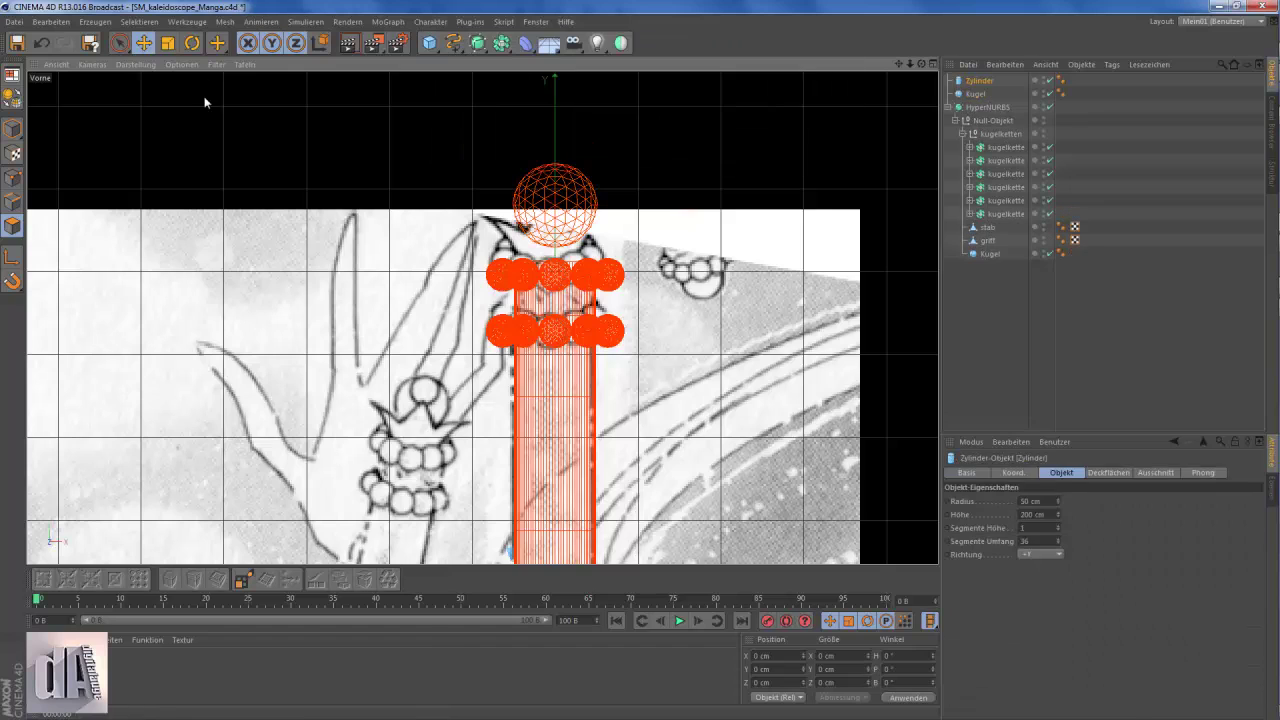
scroll(296, 394, "down", 3)
key("r")
left_click_drag(296, 394, 449, 302, "shift")
scroll(449, 302, "up", 3)
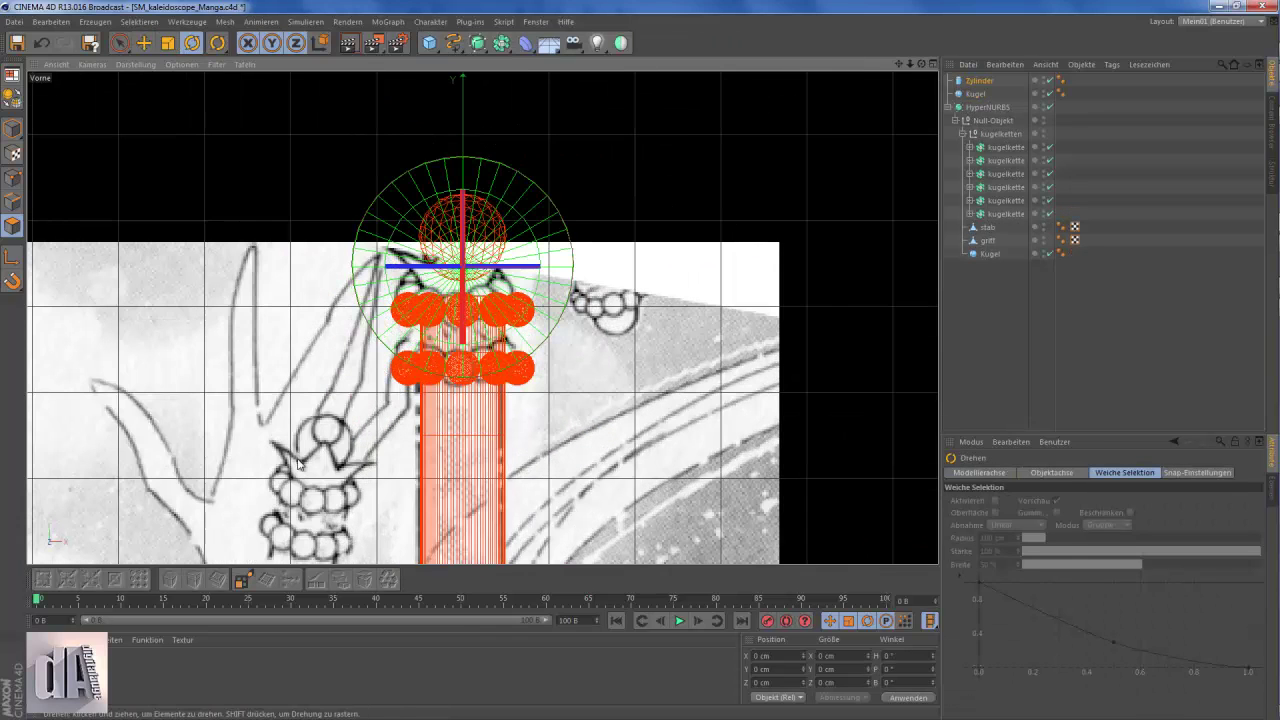
key("t")
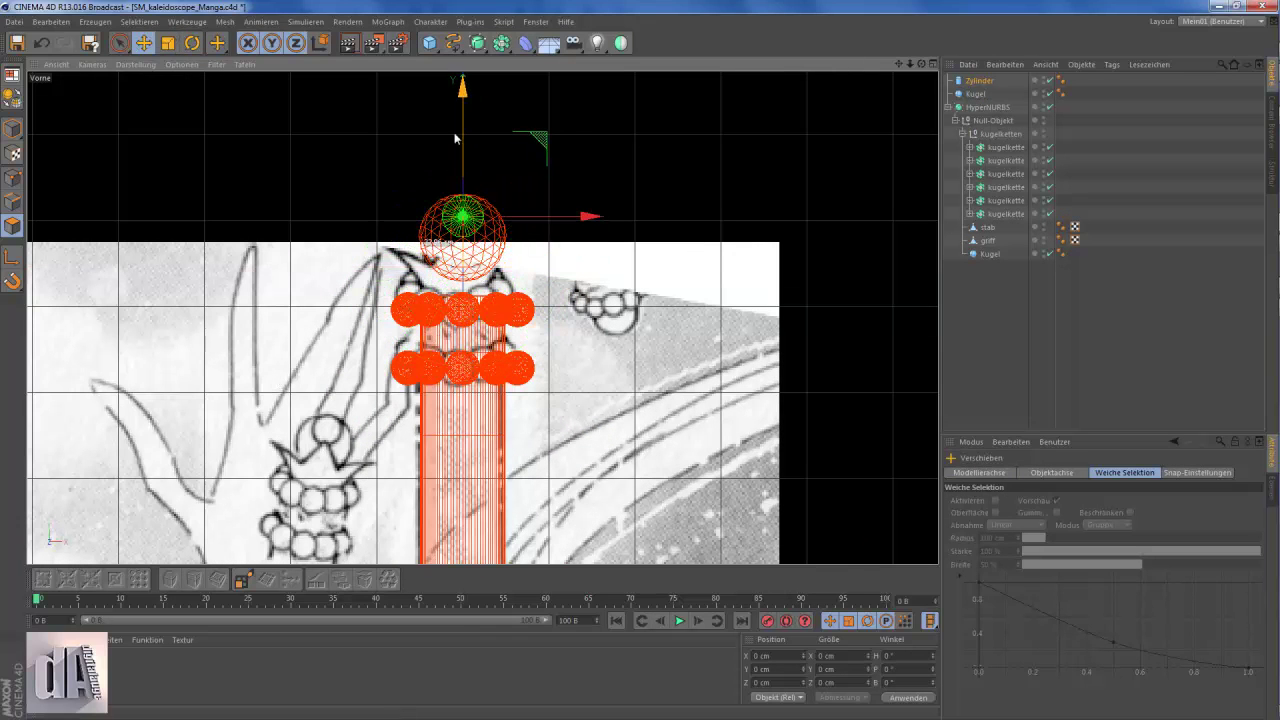
- Scale the cylinder without changing its height, nudge the sphere down slightly, and check from the top view
scroll(464, 254, "up", 1)
scroll(464, 254, "up", 2)
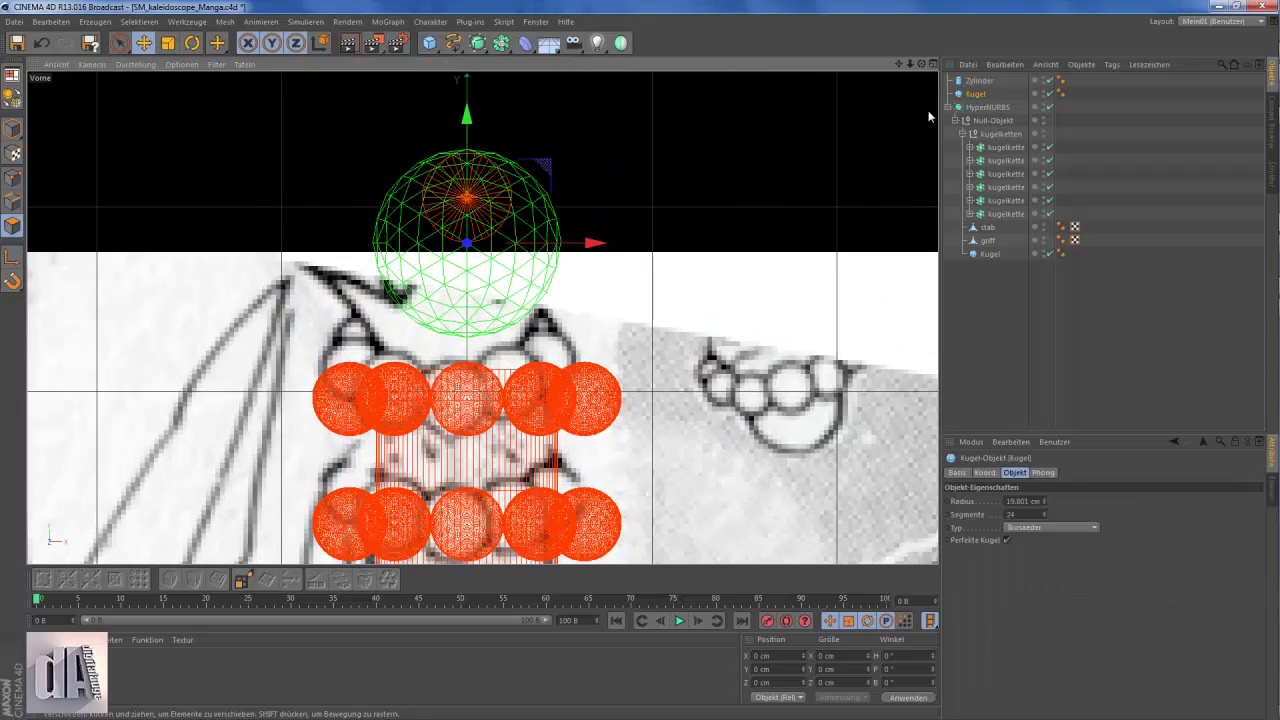
scroll(462, 254, "up", 1)
key("t")
key("y")
key("e")
left_click_drag(467, 88, 467, 93)
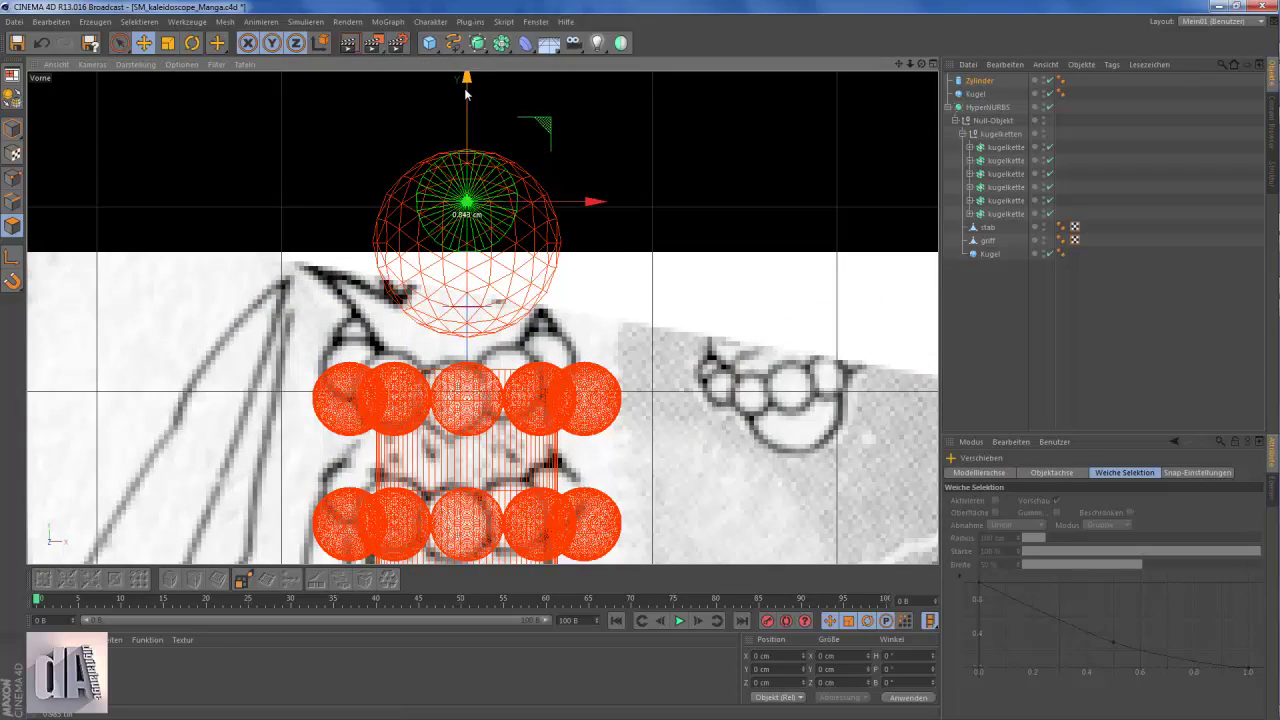
scroll(660, 198, "down", 2)
key("F2")
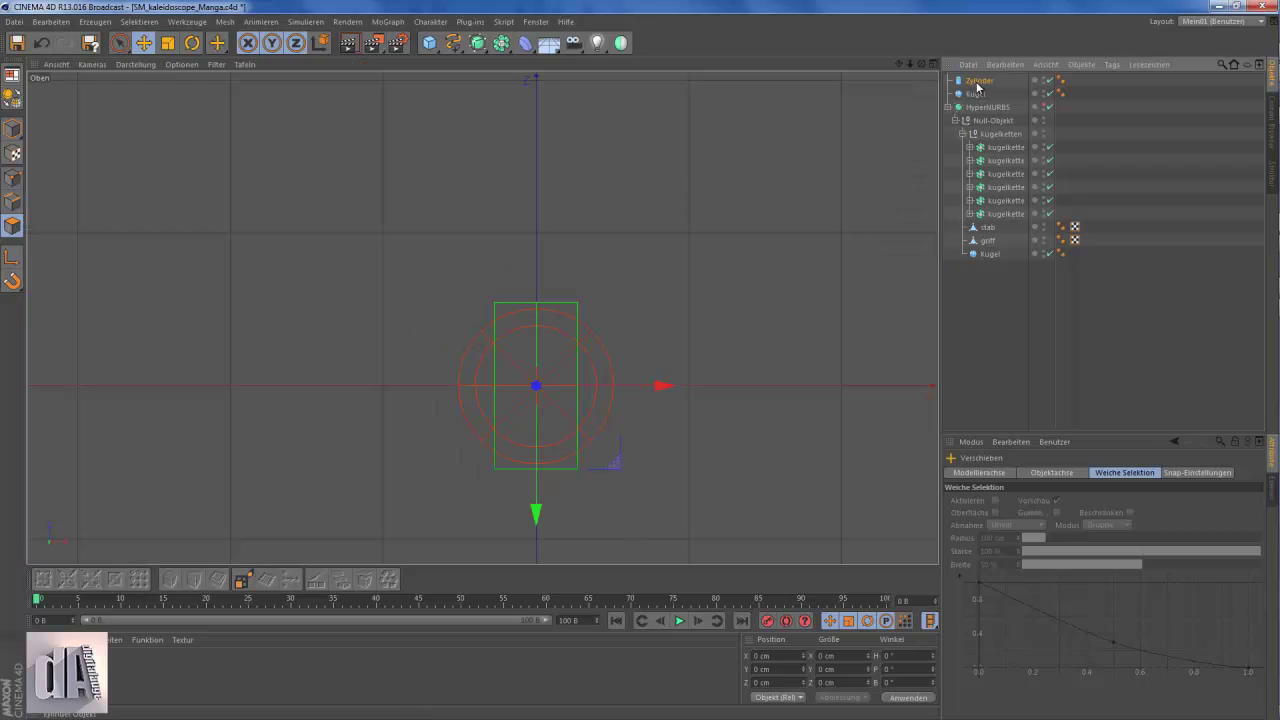
- Switch to hidden-line perspective and nest the smoothed cylinder and sphere under a Boole object
left_click(979, 80)
left_click(136, 64)
left_click(158, 164)
key("F1")
scroll(601, 171, "up", 5)
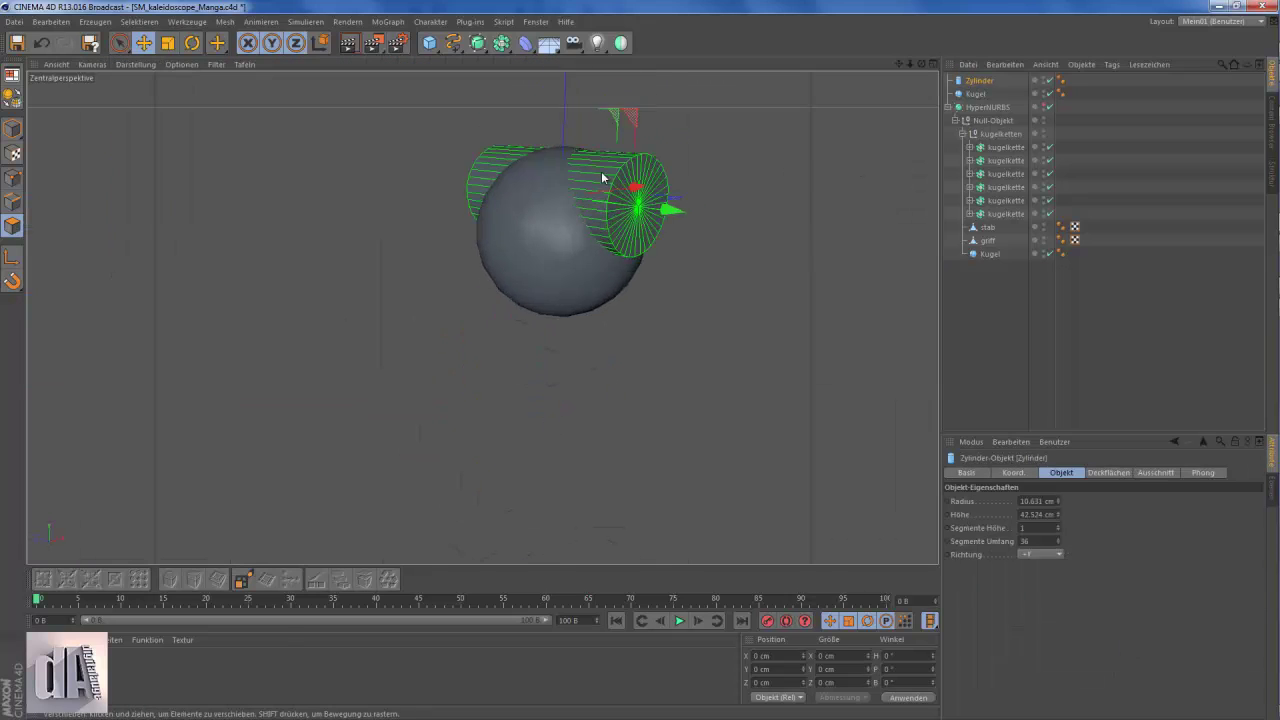
left_click(478, 42)
left_click(478, 42)
type("3")
left_click_drag(980, 107, 988, 80)
left_click_drag(502, 42, 560, 90)
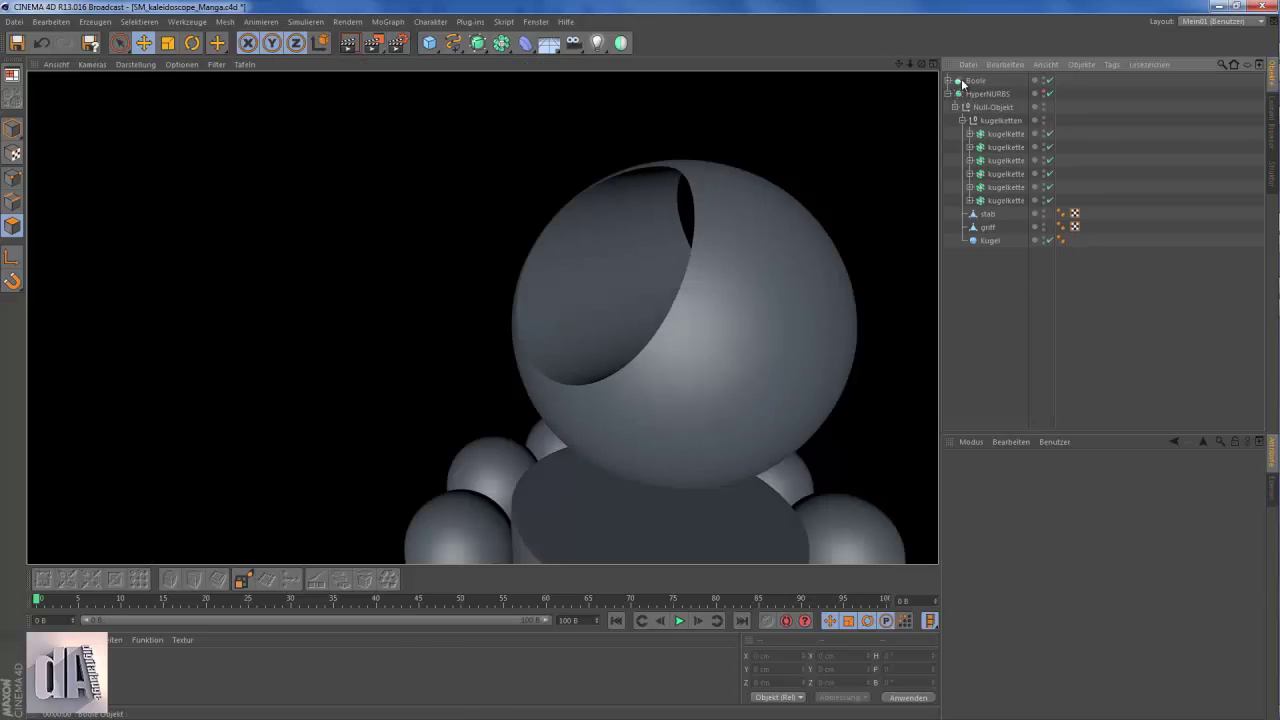
left_click(962, 82)
- Add a Null object and name it topkugel
left_click(95, 21)
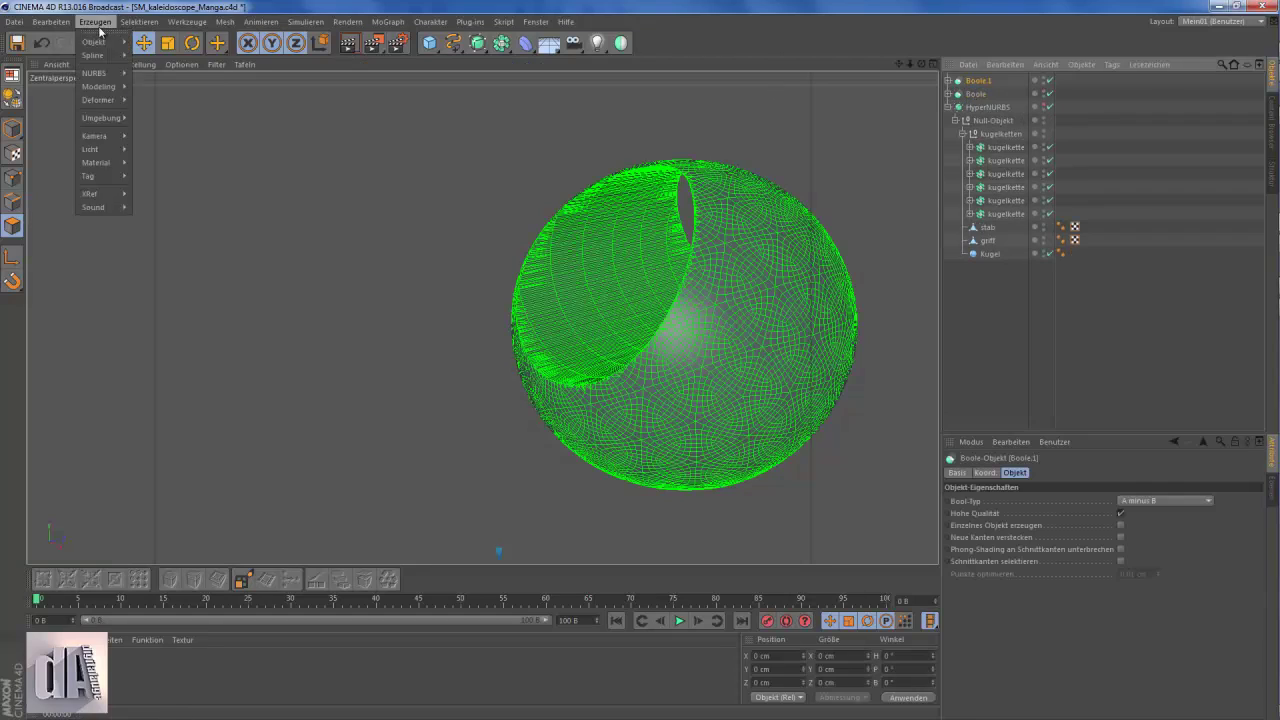
left_click(100, 28)
type("kugel")
- Set Boole.1's Bool-Typ to A geschnitten B and select both Boole objects to group under topkugel
left_click(978, 93)
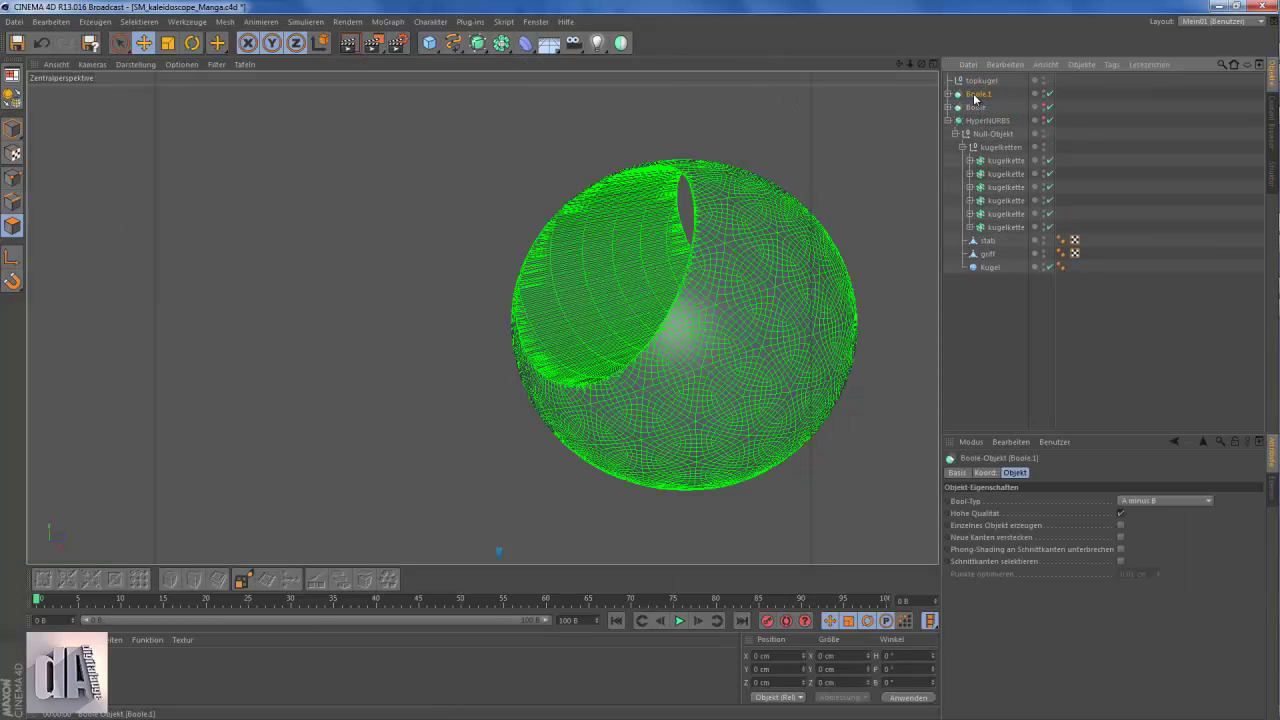
left_click(1165, 500)
left_click(1158, 520)
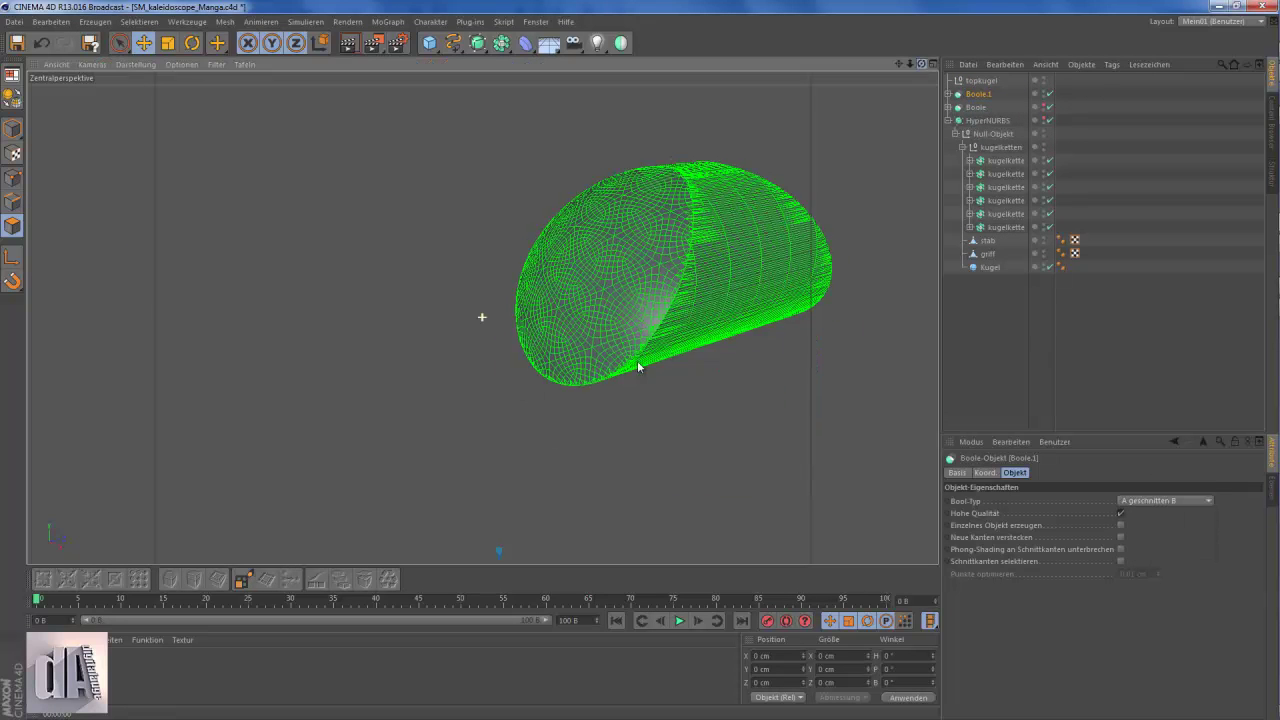
left_click(348, 42)
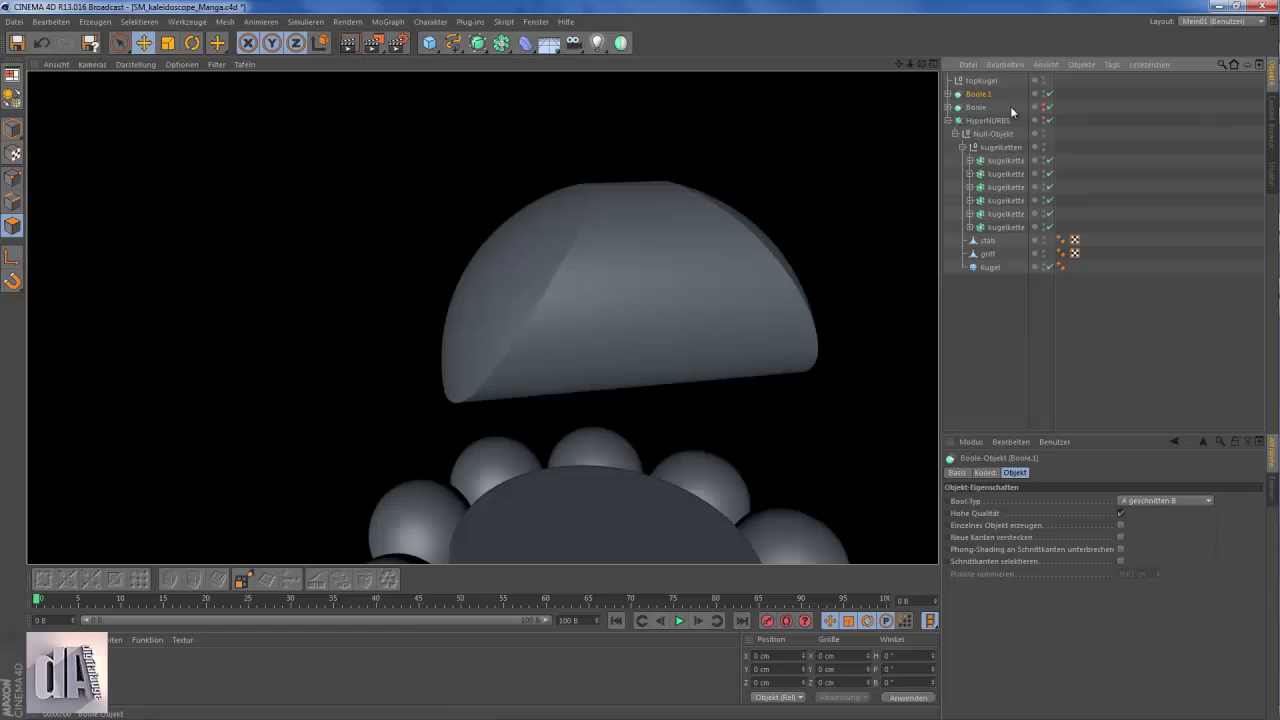
left_click(1044, 106)
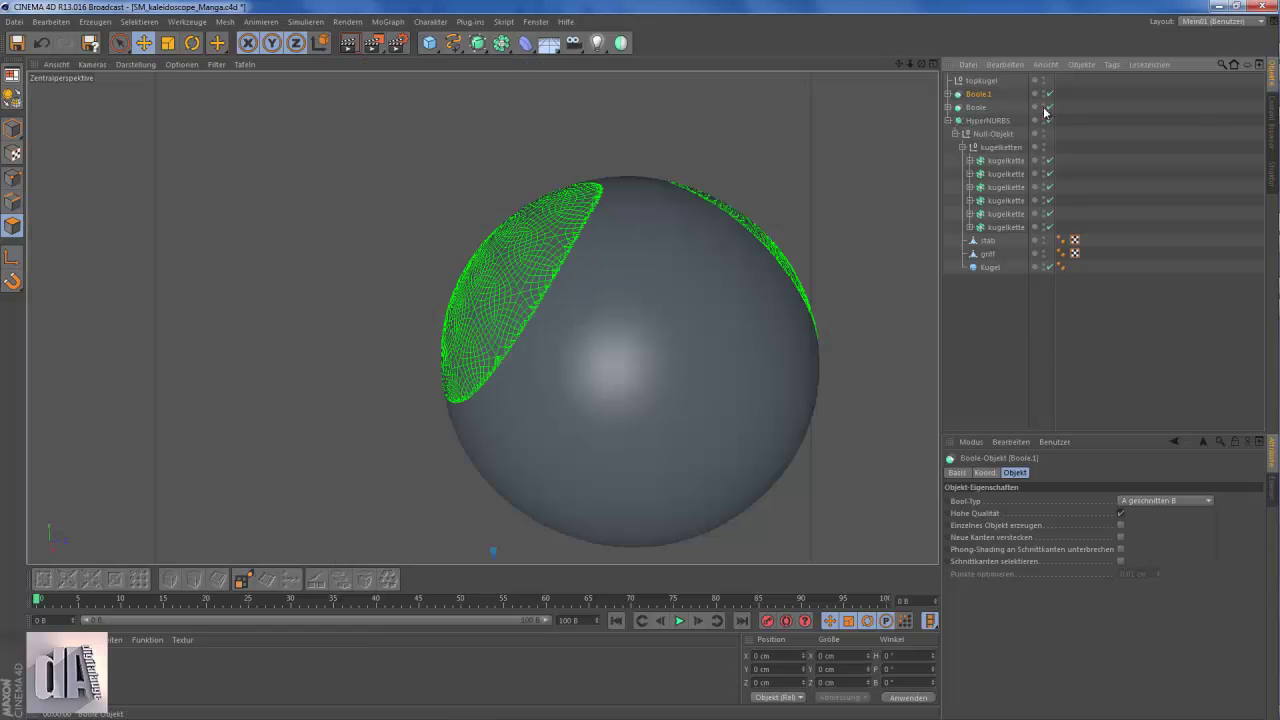
left_click(975, 108)
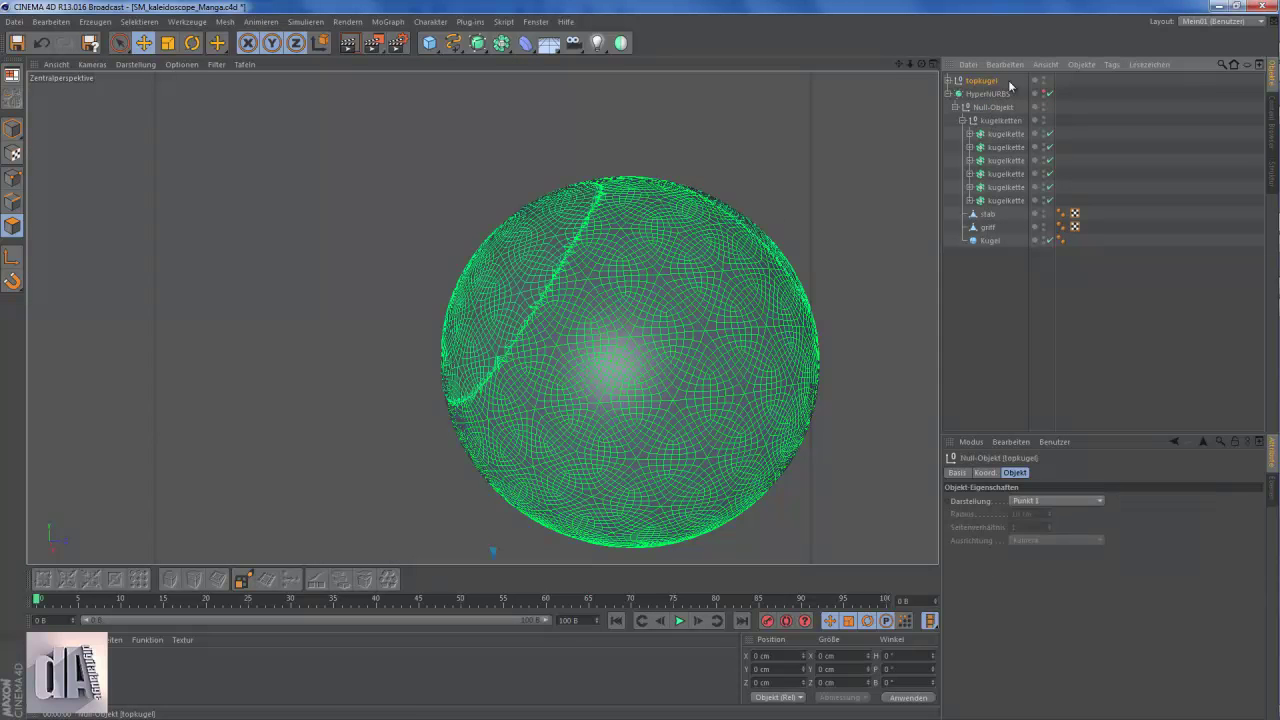
- Create material Mat.1 with a purple Farbe and apply it to the top sphere
left_click(60, 670)
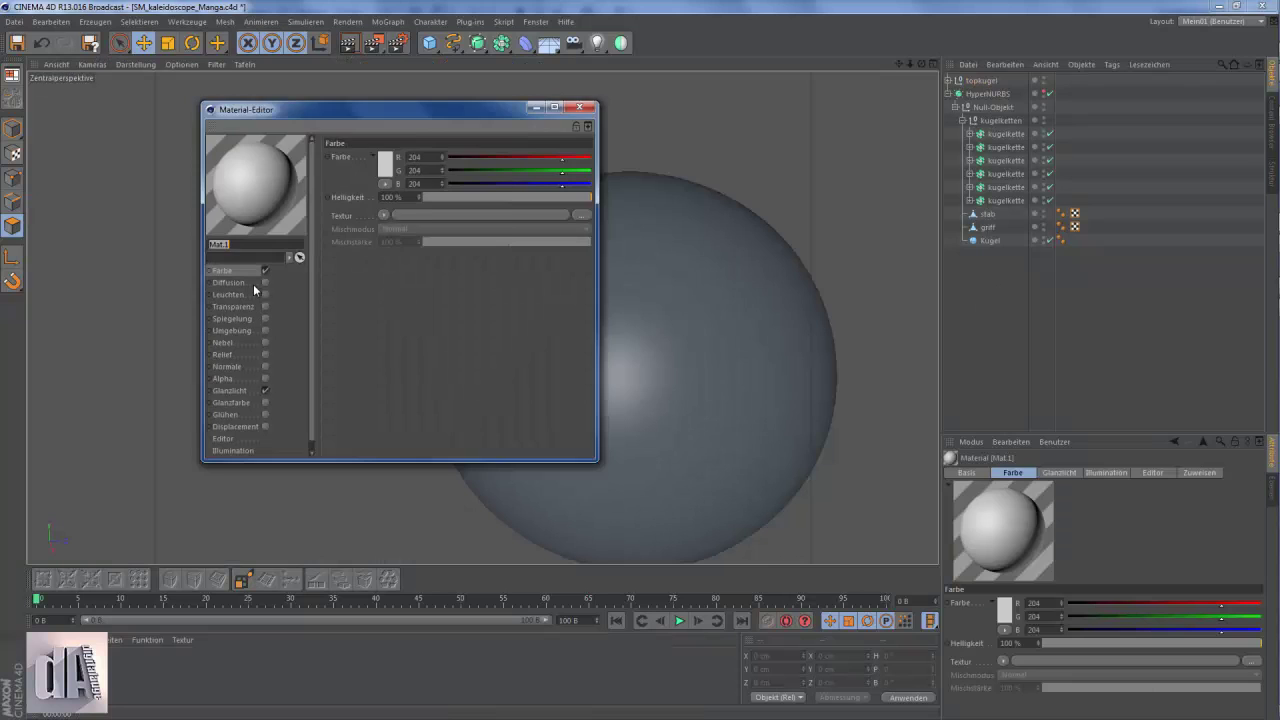
left_click(986, 94)
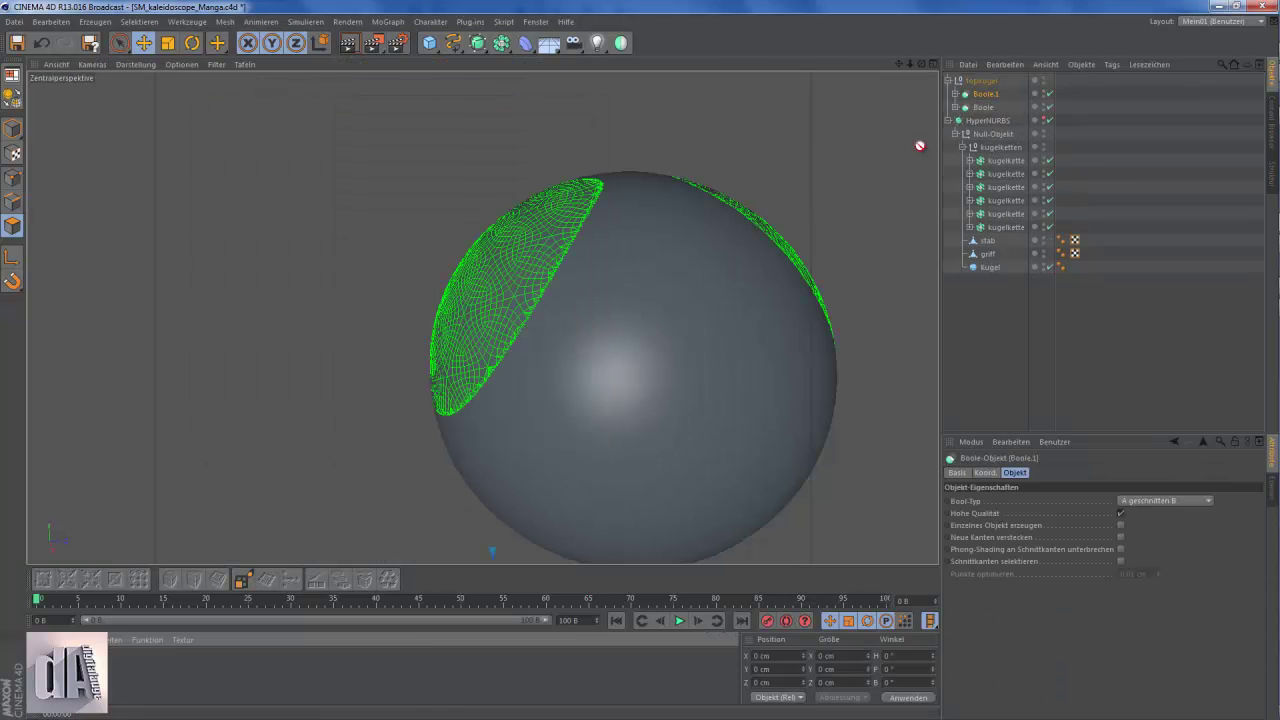
left_click_drag(60, 670, 620, 300)
- Render previews of the purple sphere from different angles and cameras, then select topkugel
key("ctrl+r")
scroll(540, 218, "up", 3)
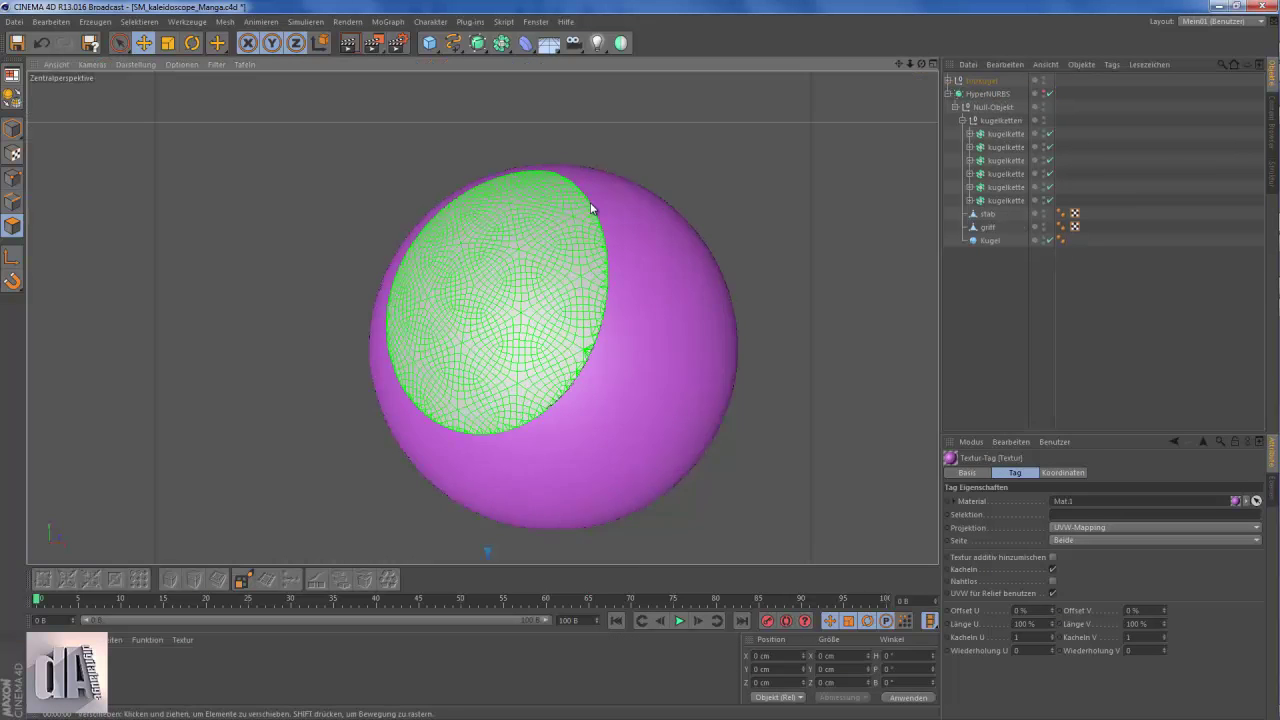
key("ctrl+r")
left_click_drag(919, 70, 599, 222)
scroll(656, 295, "up", 3)
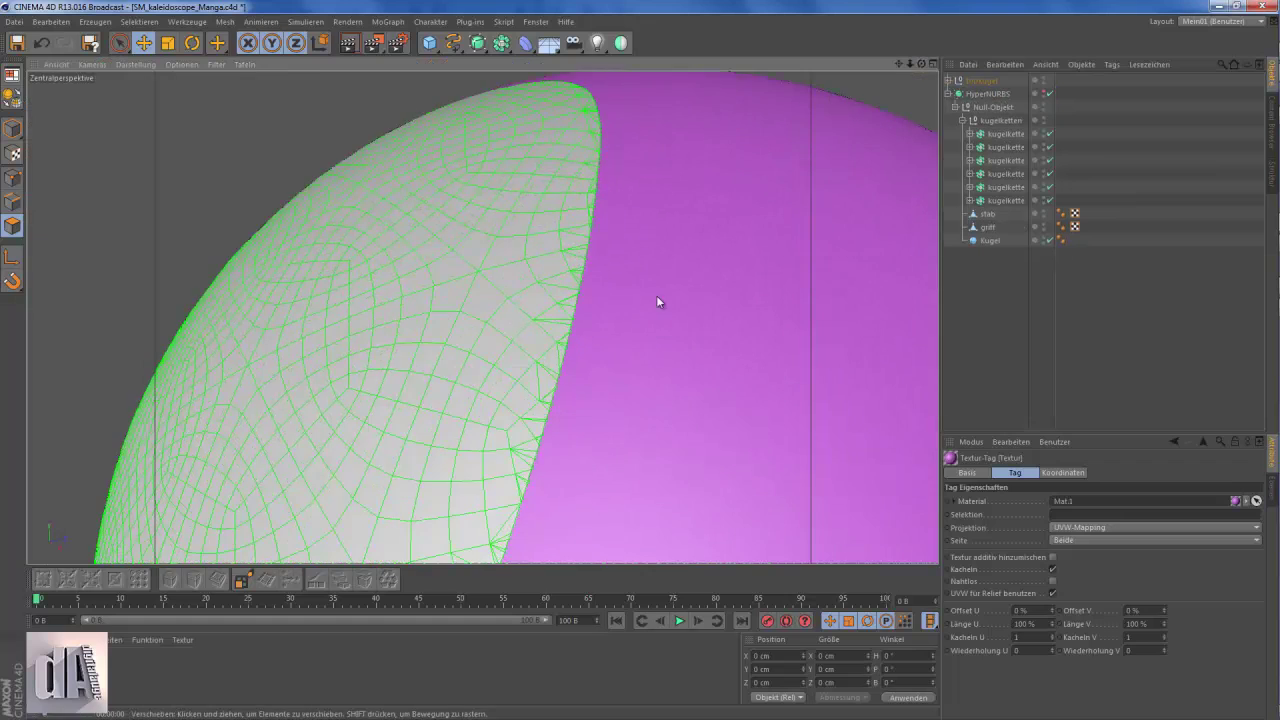
scroll(392, 355, "down", 2)
left_click(92, 64)
left_click(106, 173)
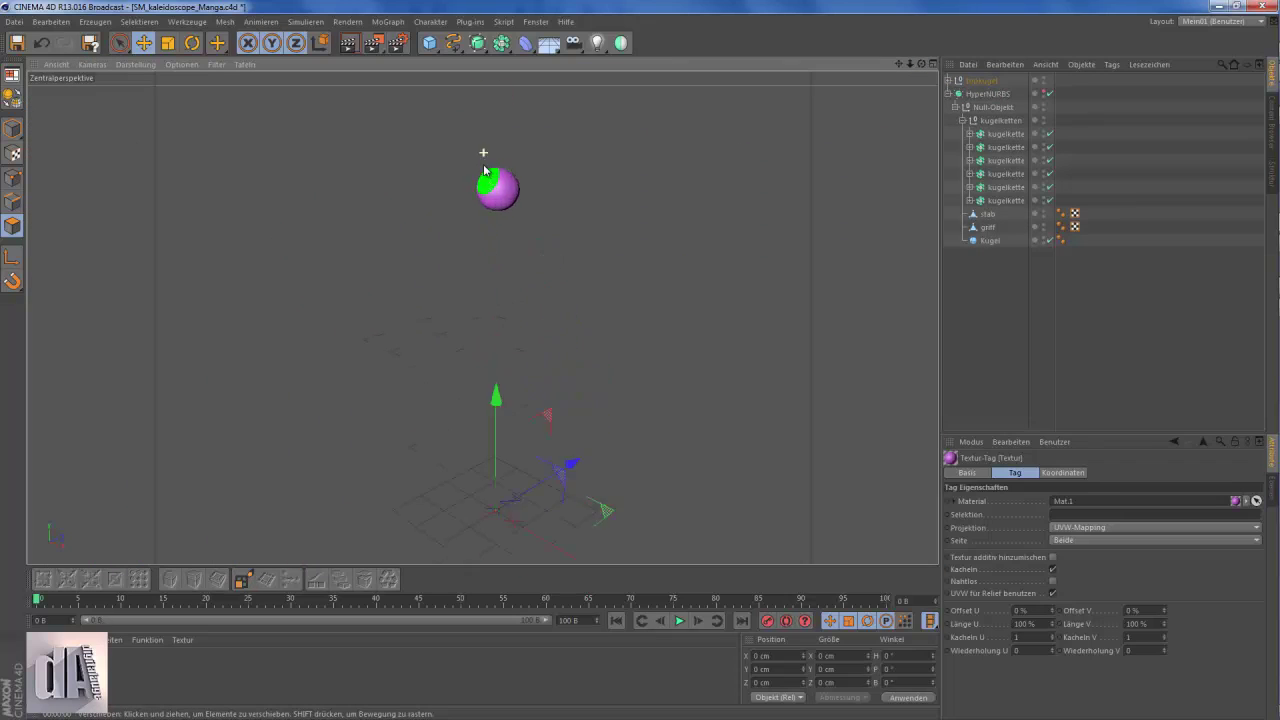
key("ctrl+r")
left_click(969, 82)
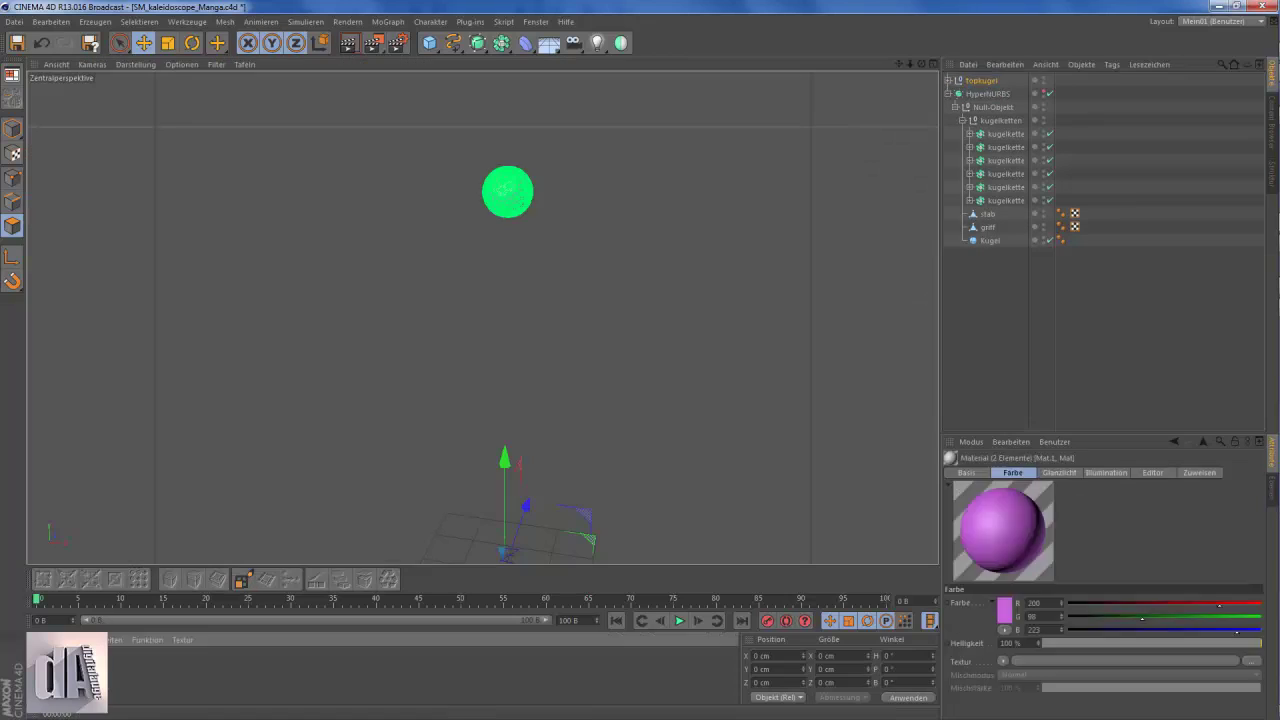
- Group all the wand's objects under a new null with Alt+G and view the front drawing
left_click(975, 241, "shift")
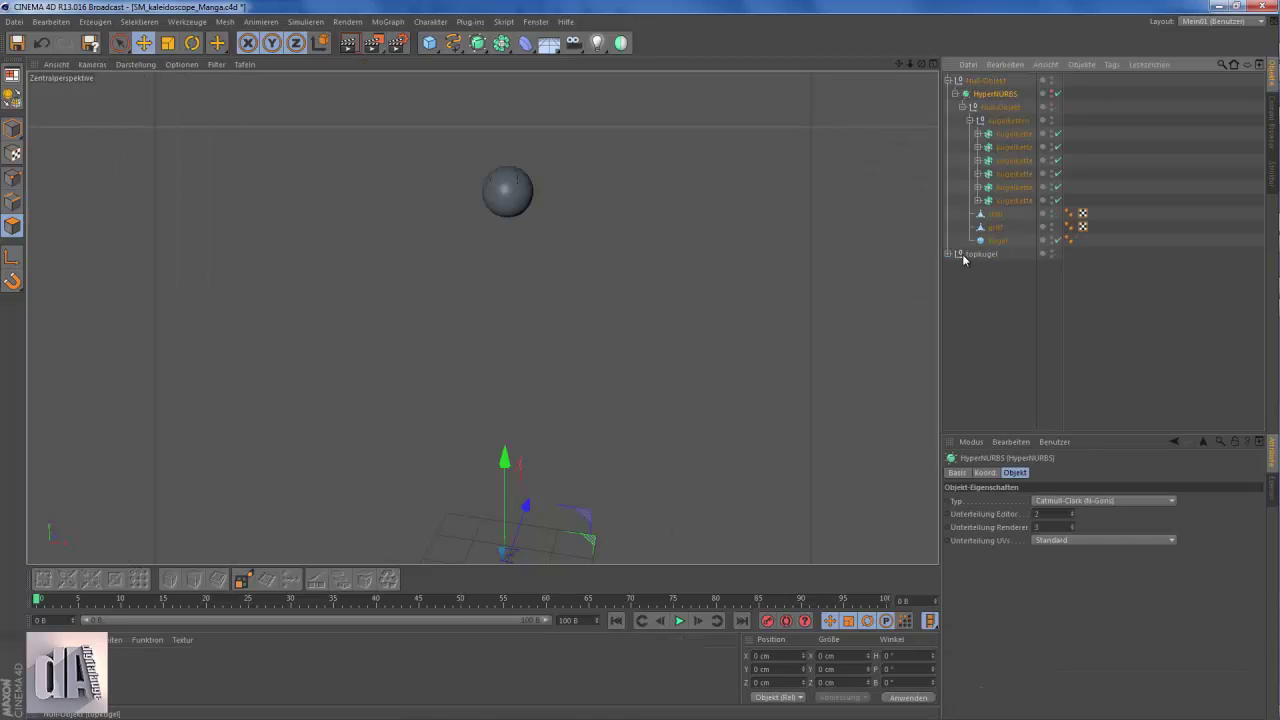
key("alt+g")
key("F4")
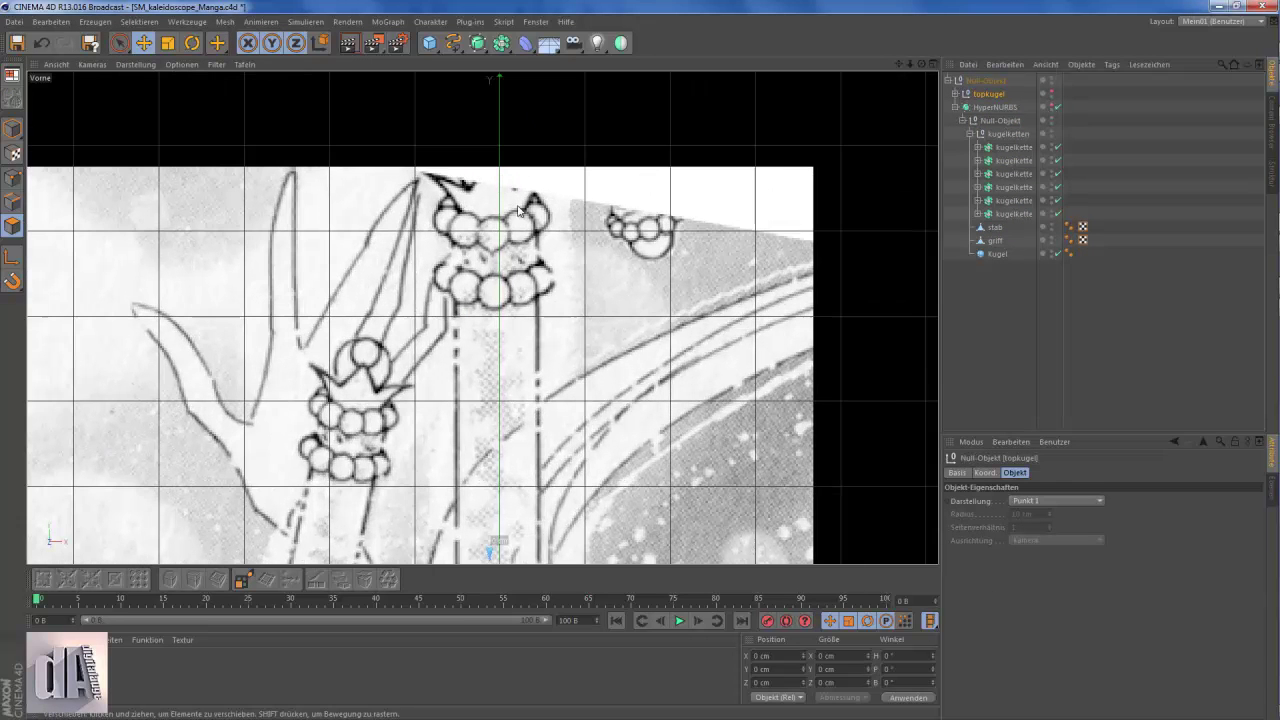
scroll(653, 226, "down", 3)
scroll(600, 200, "up", 5)
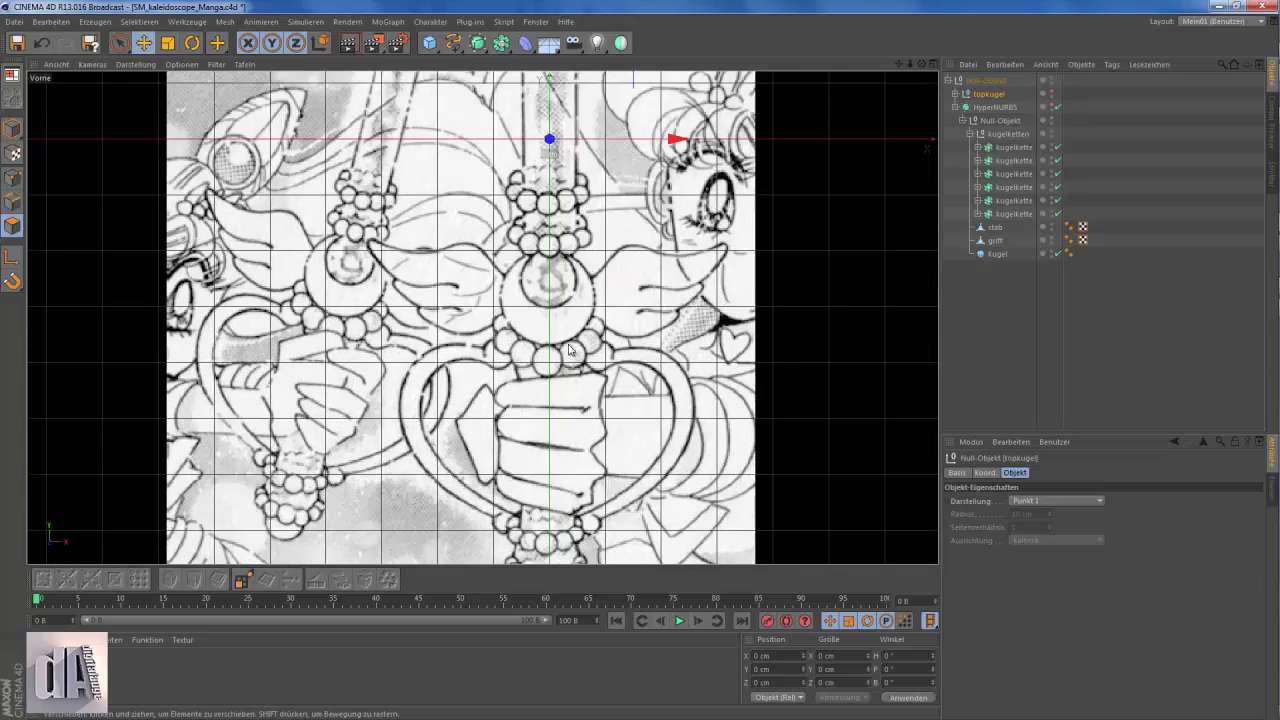
- Add an Öltank named halbmond mitte with 24 circumference segments and scale it down to the central orb
left_click_drag(430, 42, 668, 110)
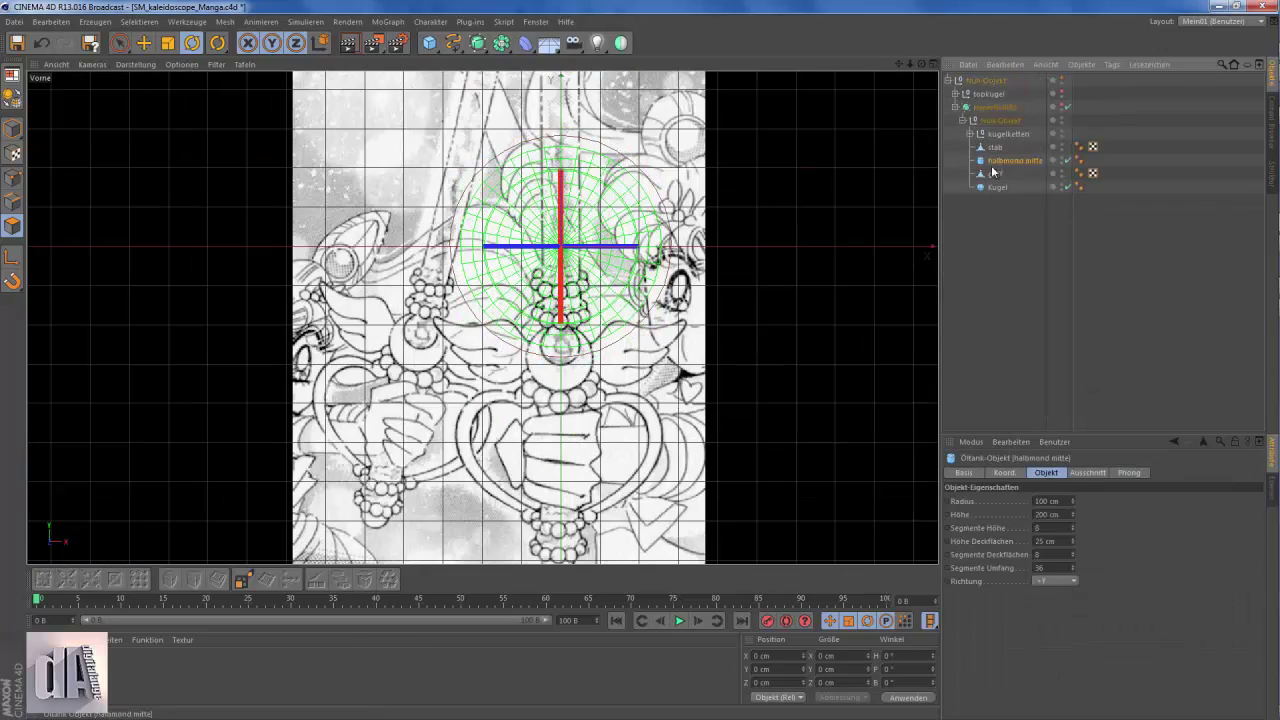
double_click(1048, 568)
type("25")
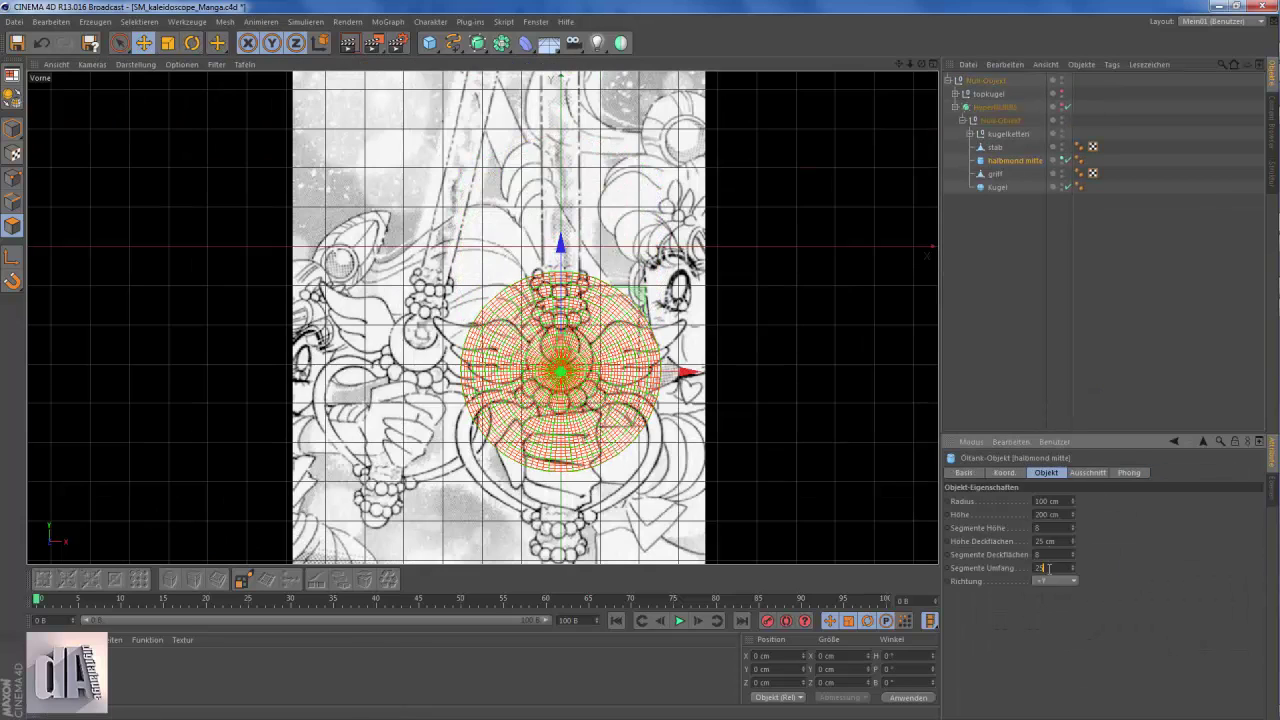
key("Return")
key("F1")
double_click(1044, 528)
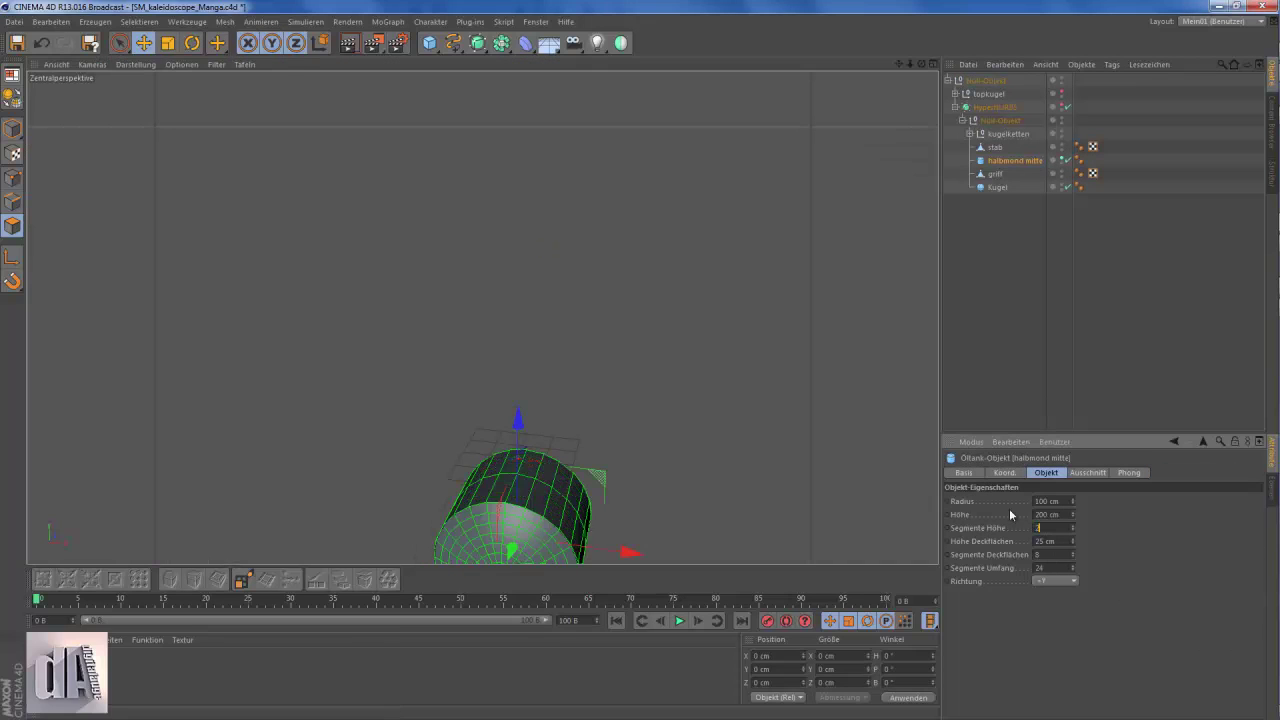
key("F4")
key("t")
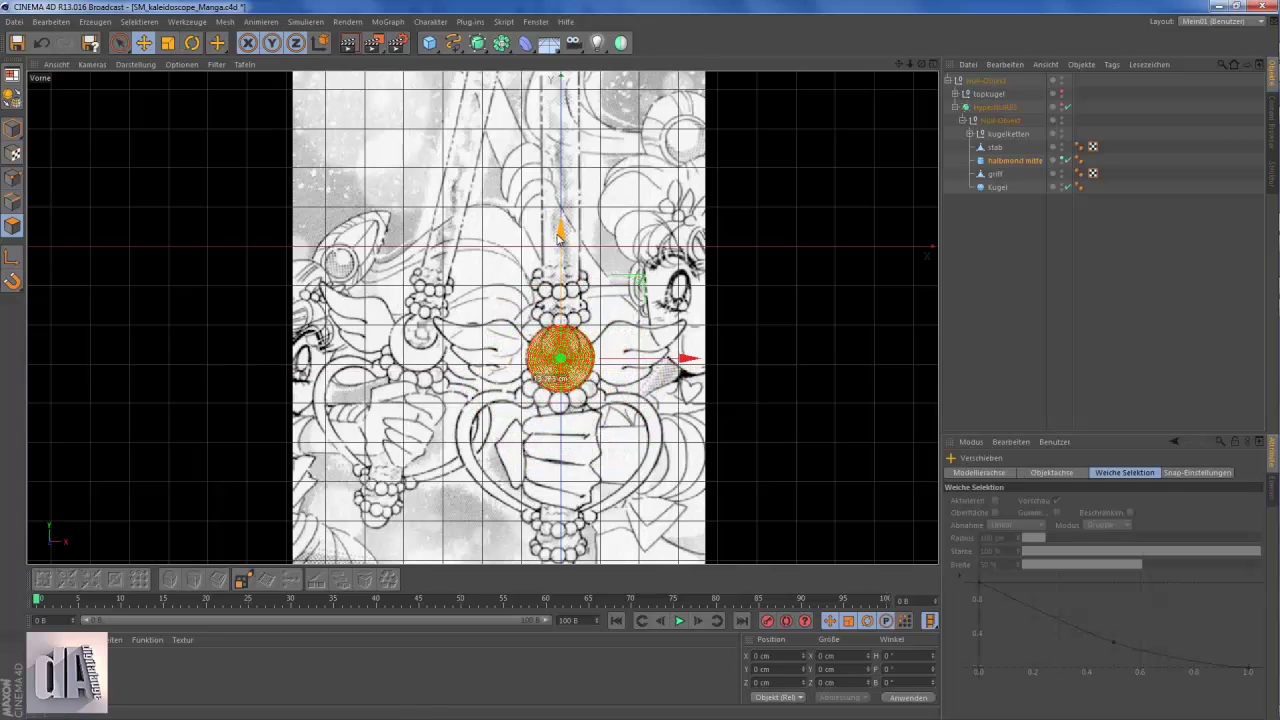
scroll(559, 234, "up", 3)
key("F3")
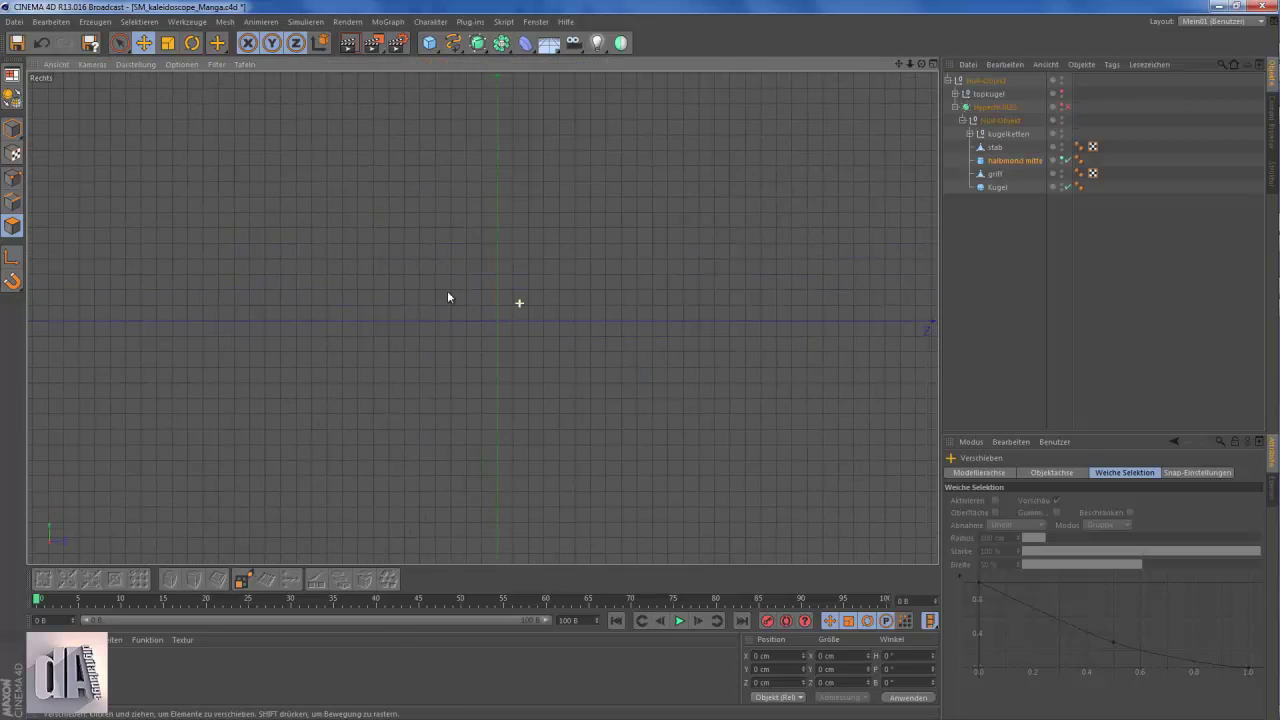
- Check the orb's placement against the drawing in the front, right and perspective views
left_click(349, 47)
middle_click_drag(500, 363, 563, 343, "alt")
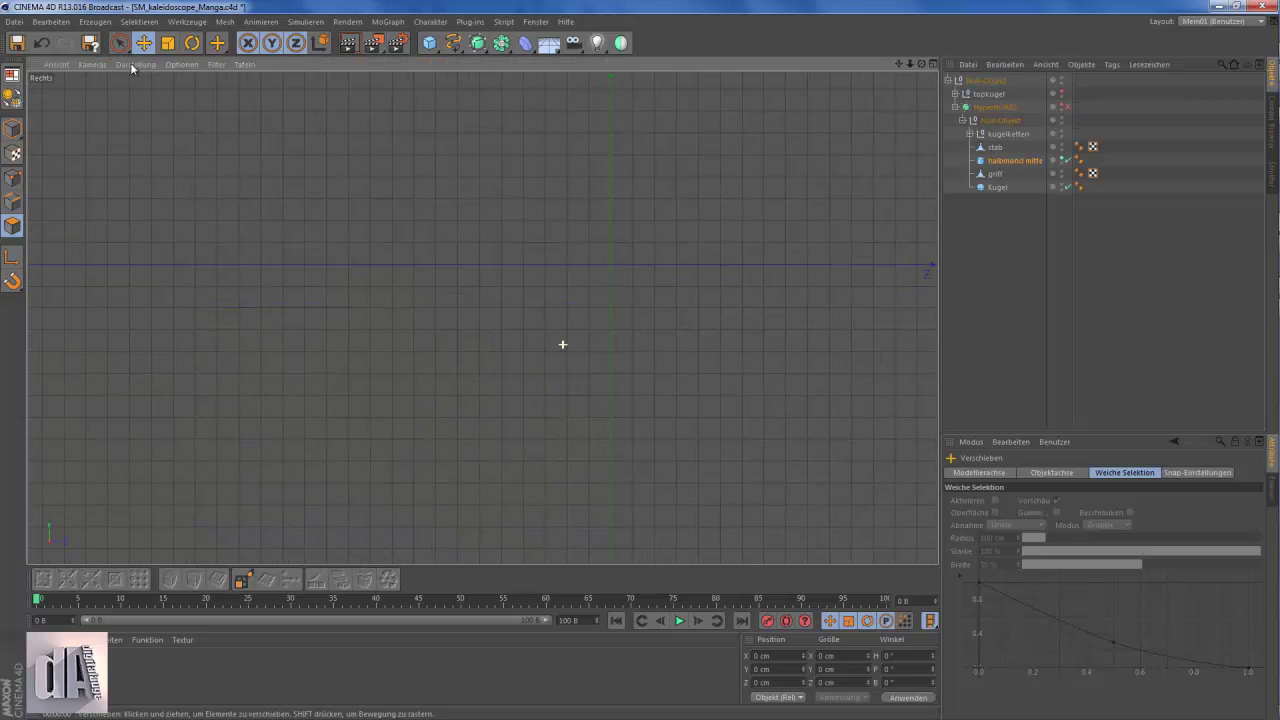
left_click(181, 64)
left_click(955, 94)
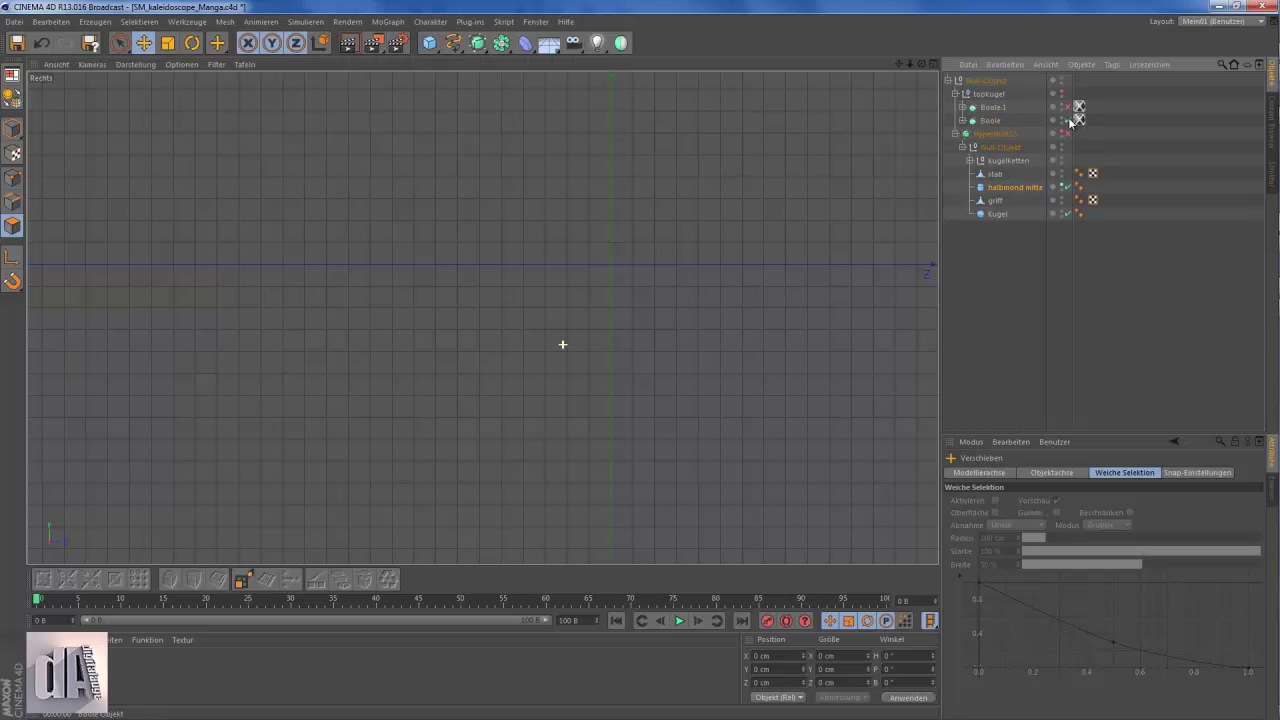
scroll(632, 323, "up", 3)
scroll(620, 303, "up", 3)
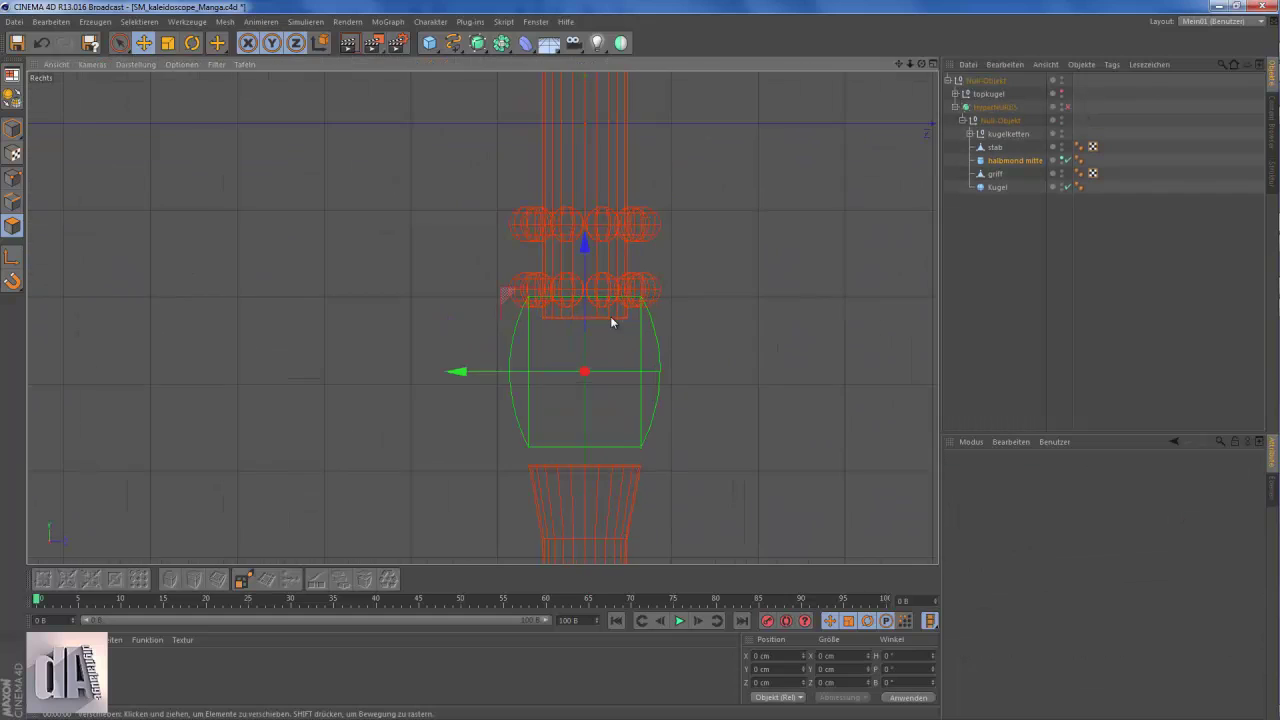
key("F4")
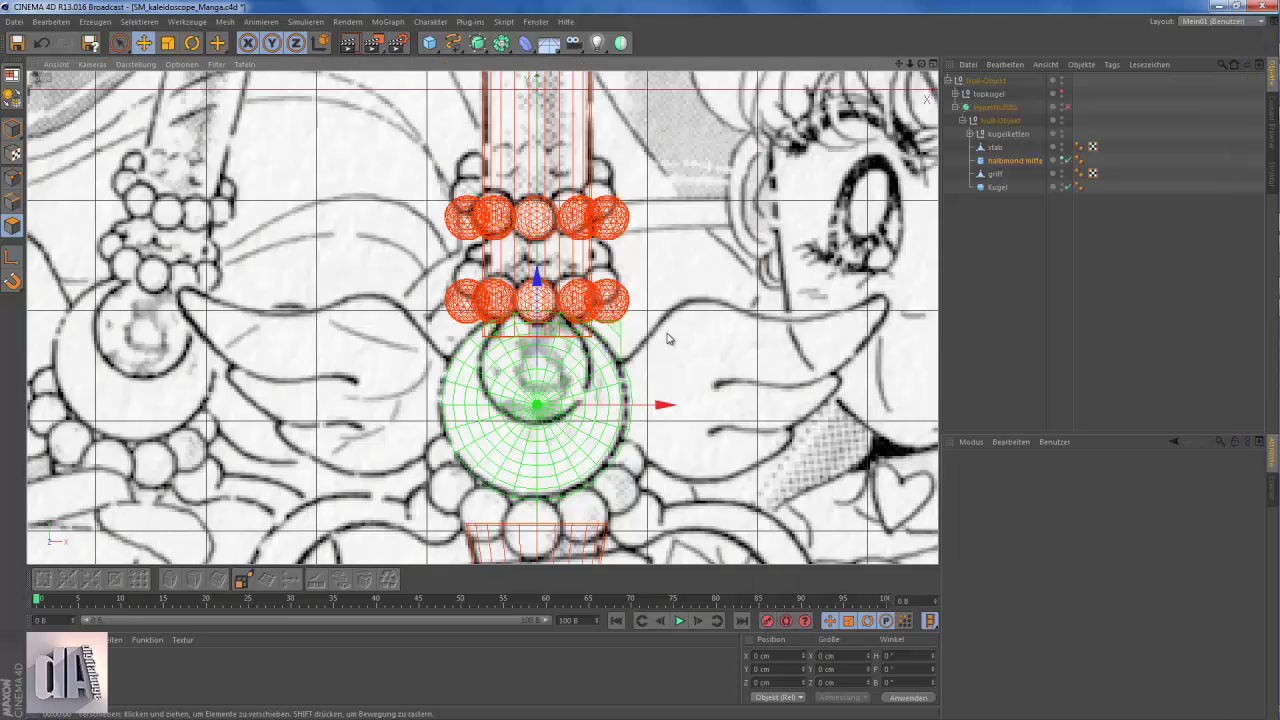
key("F3")
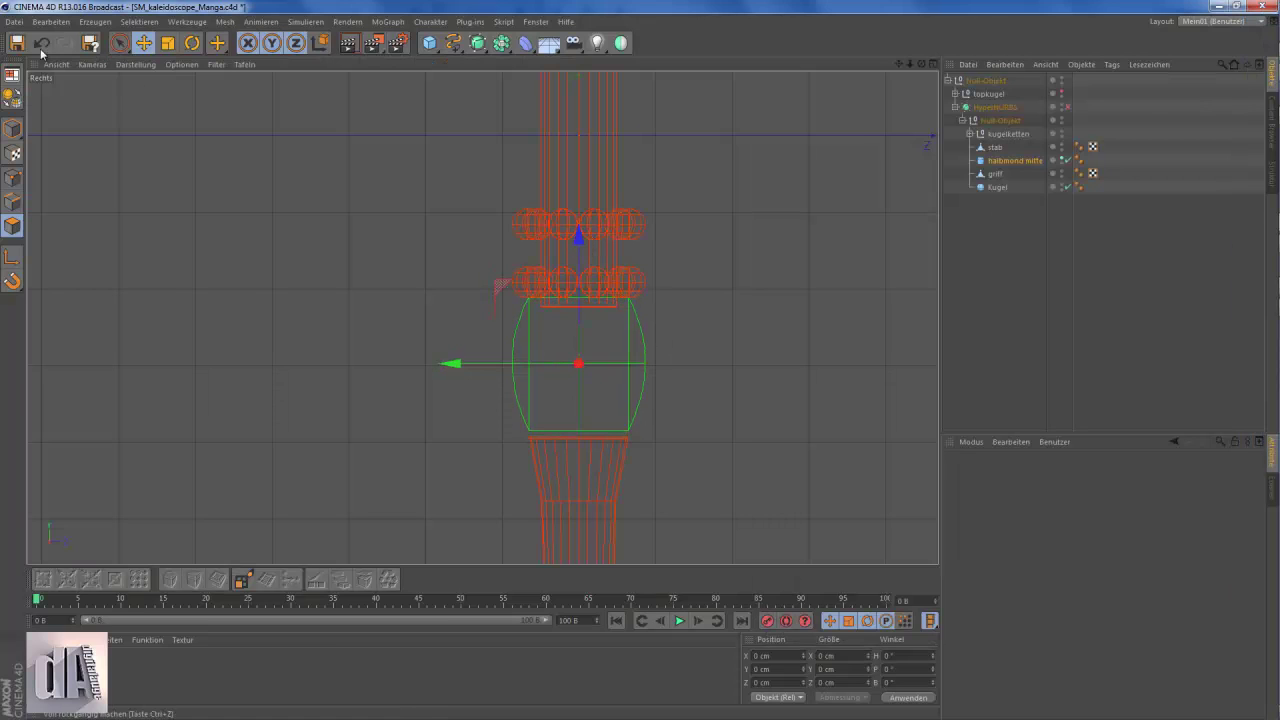
key("F4")
scroll(540, 390, "up", 2)
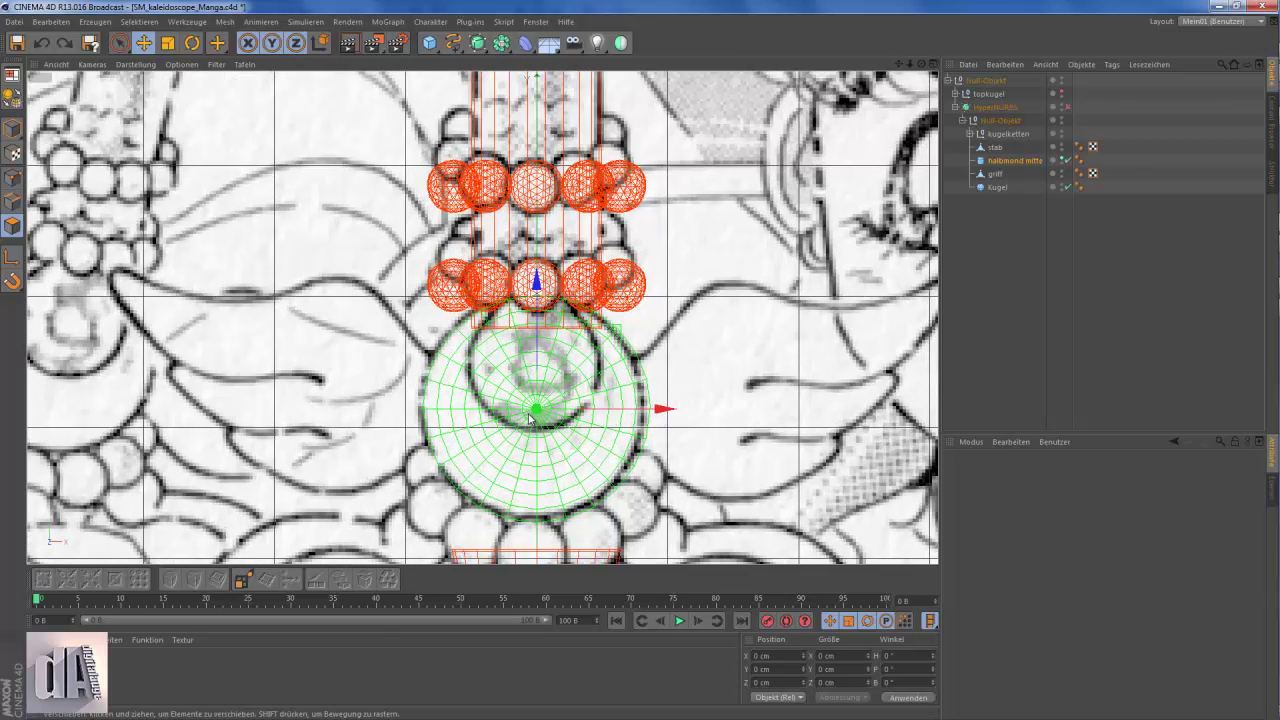
key("F1")
left_click_drag(563, 414, 543, 490, "alt")
- Set halbmond mitte's cap segments to 3 and make it an editable polygon object
left_click(1012, 160)
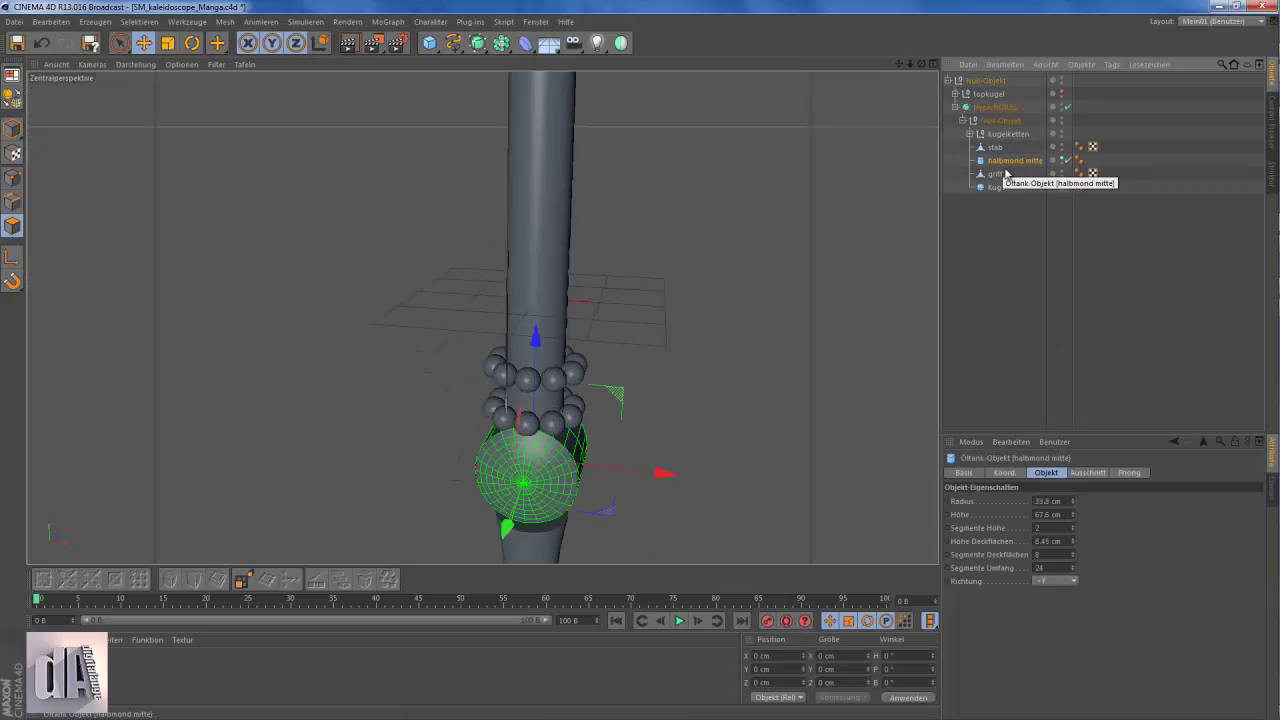
left_click_drag(643, 513, 1045, 541, "alt")
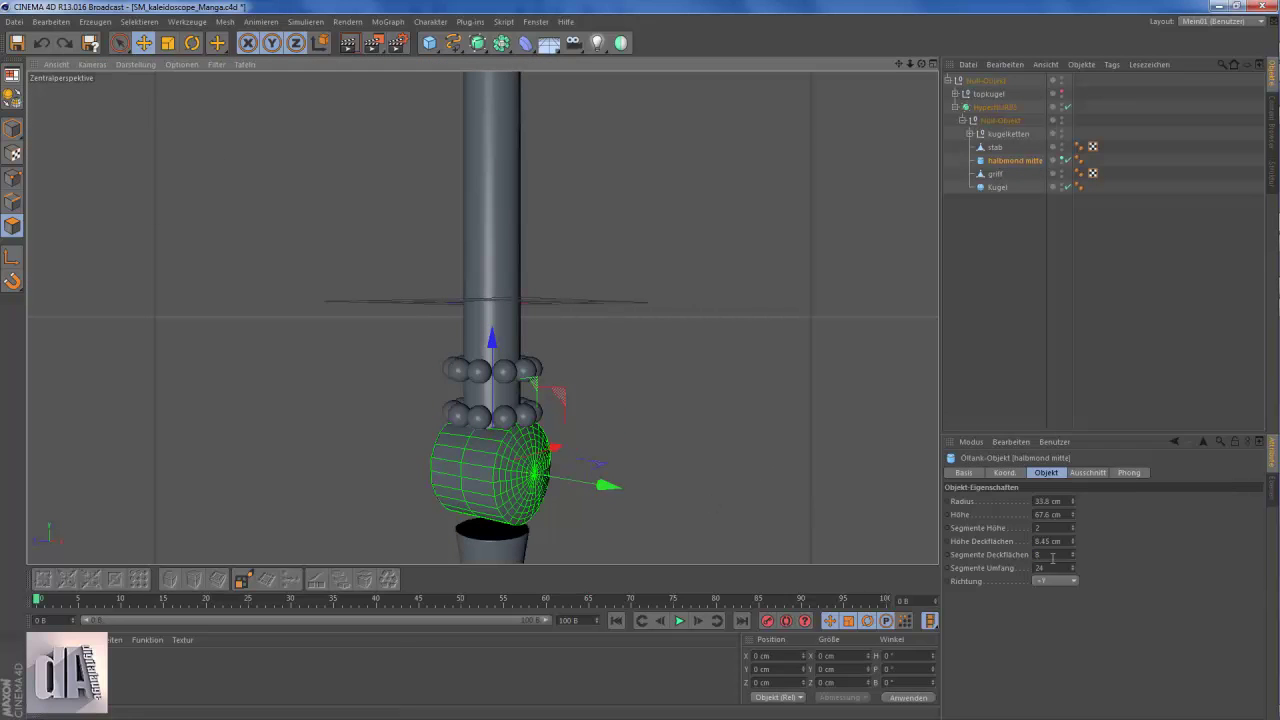
left_click(1100, 300)
left_click_drag(884, 421, 180, 410, "alt")
left_click(520, 480)
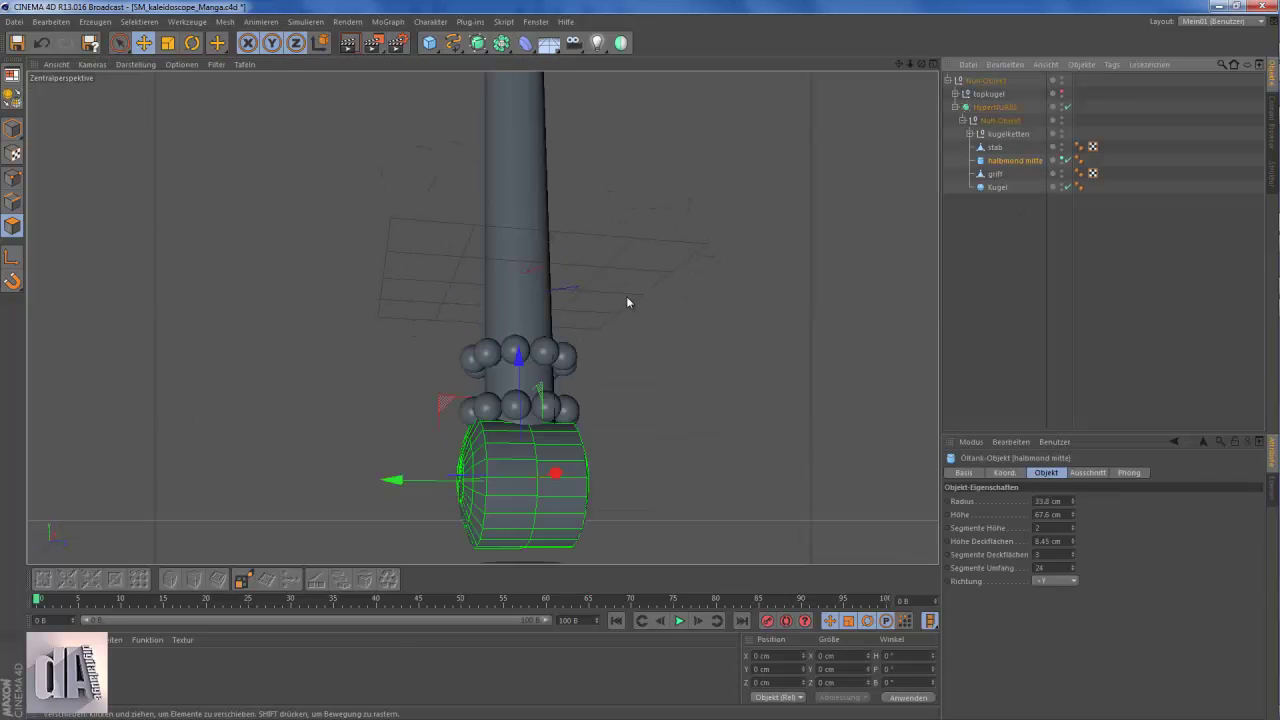
left_click_drag(626, 296, 632, 461, "alt")
key("c")
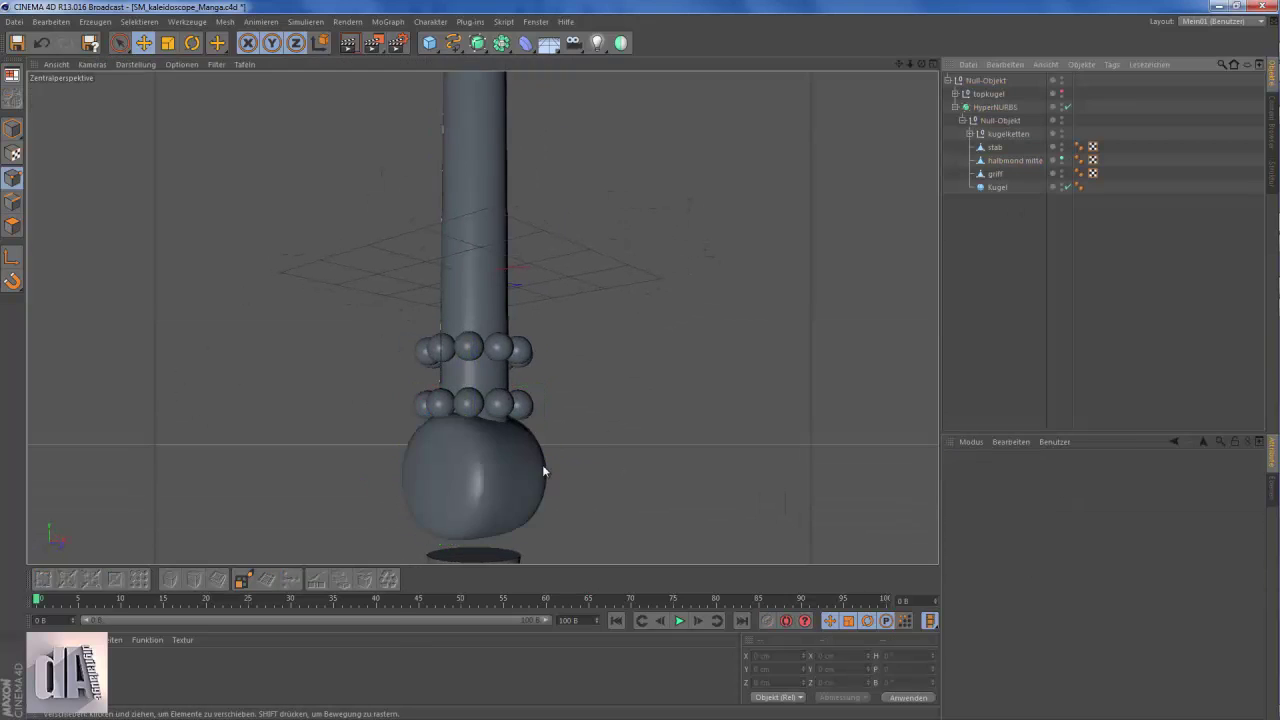
left_click_drag(542, 470, 657, 451, "alt")
- Cut another loop into halbmond mitte with the Knife loop tool
key("F3")
left_click(629, 337)
key("k")
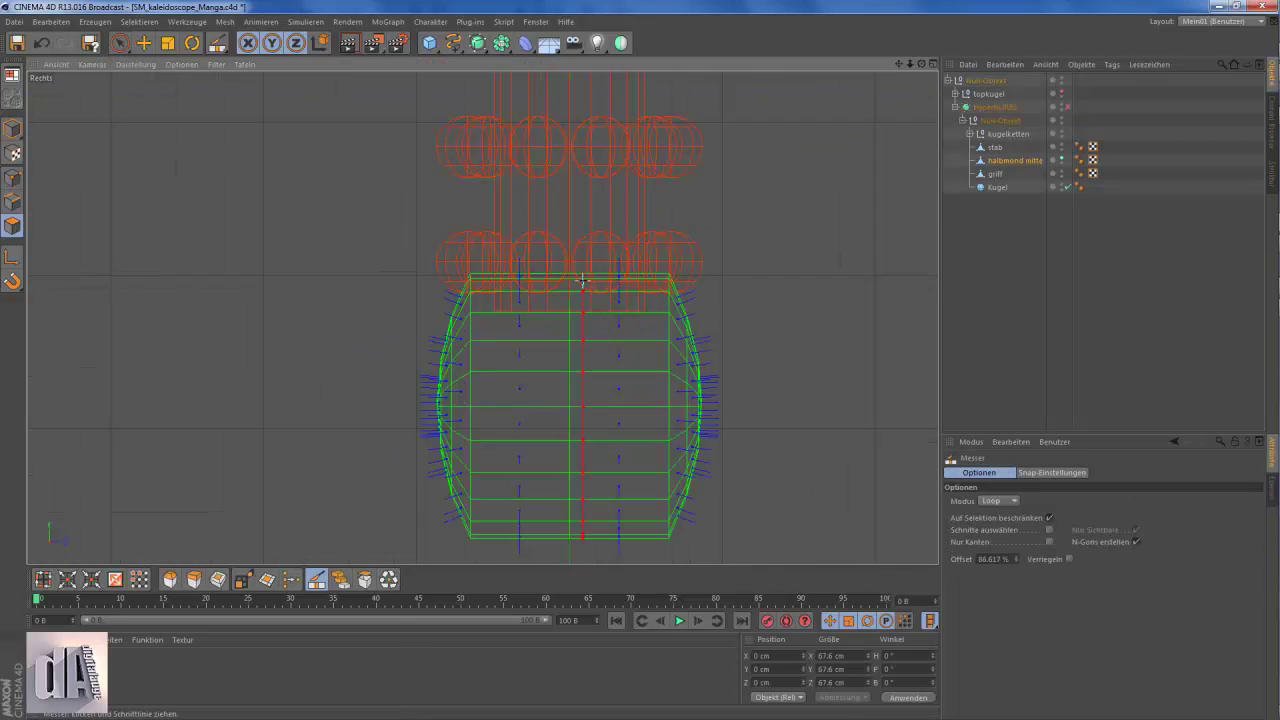
scroll(583, 281, "up", 5)
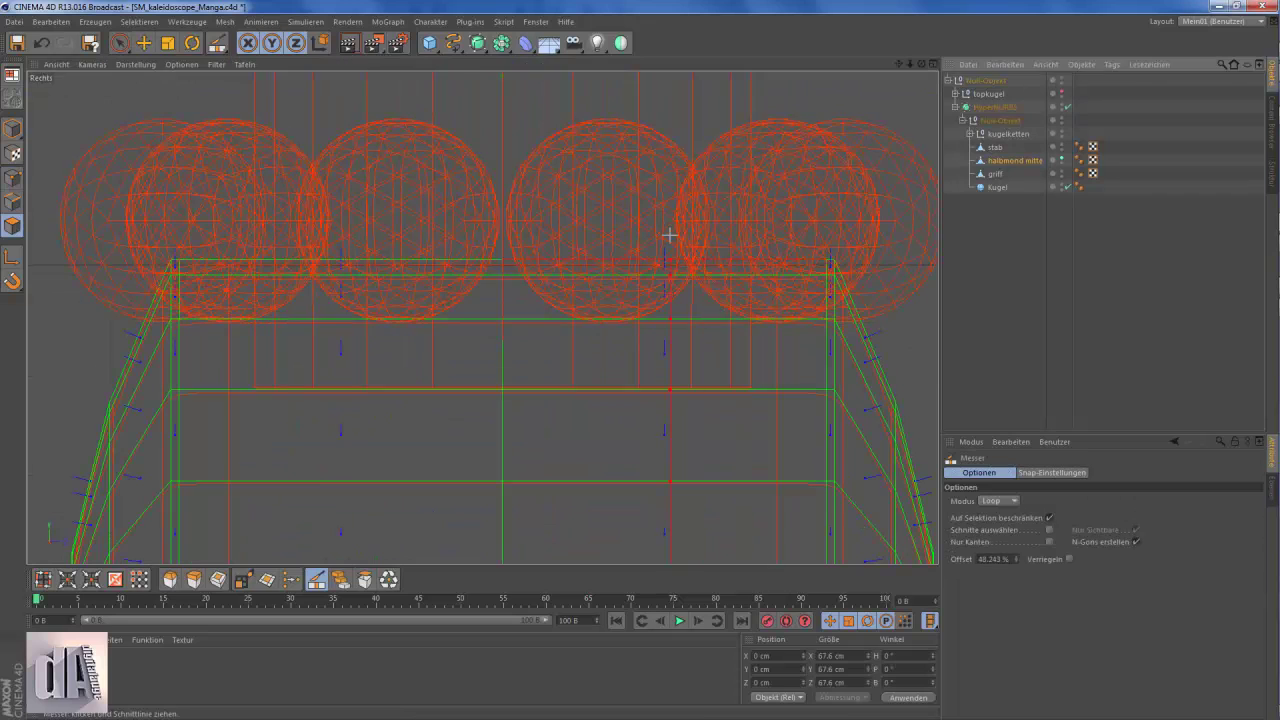
key("F1")
mouse_move(400, 486)
left_mouse_down("alt")
mouse_move(354, 508)
mouse_move(472, 433)
left_mouse_up("alt")
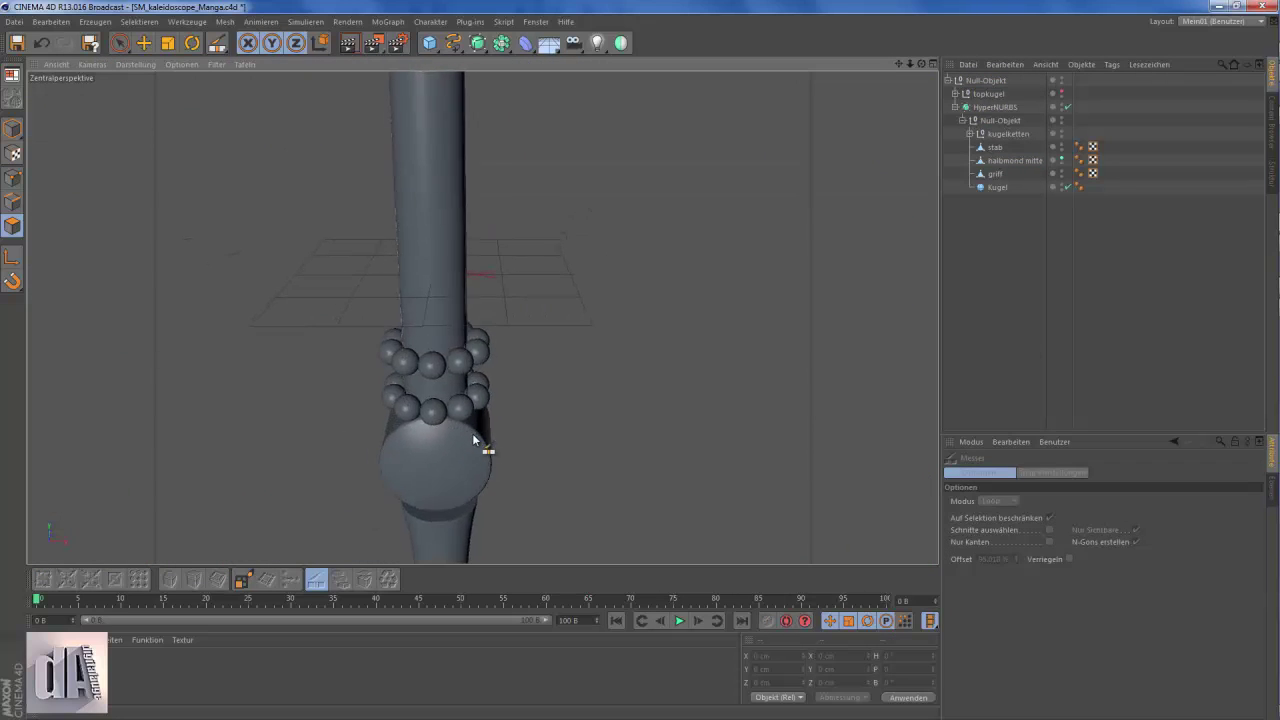
- Check the manga reference image, then return to the front view over the drawing
left_click(1268, 118)
key("Escape")
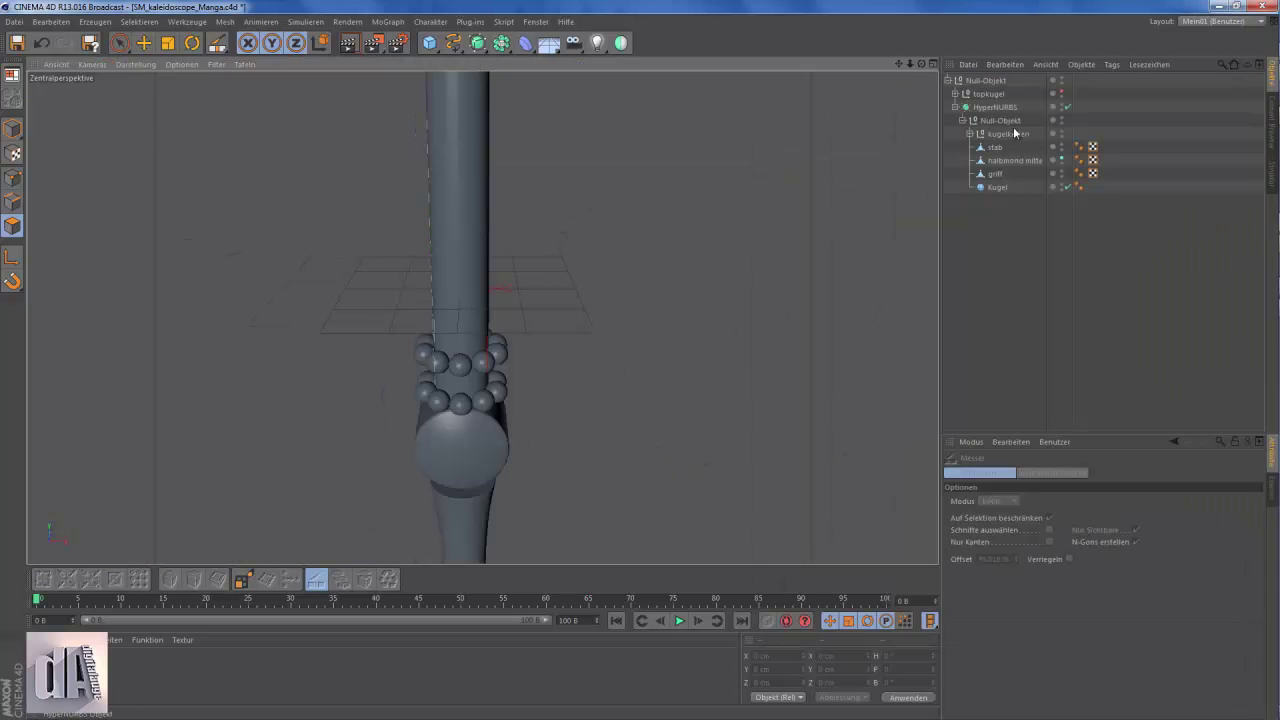
key("F4")
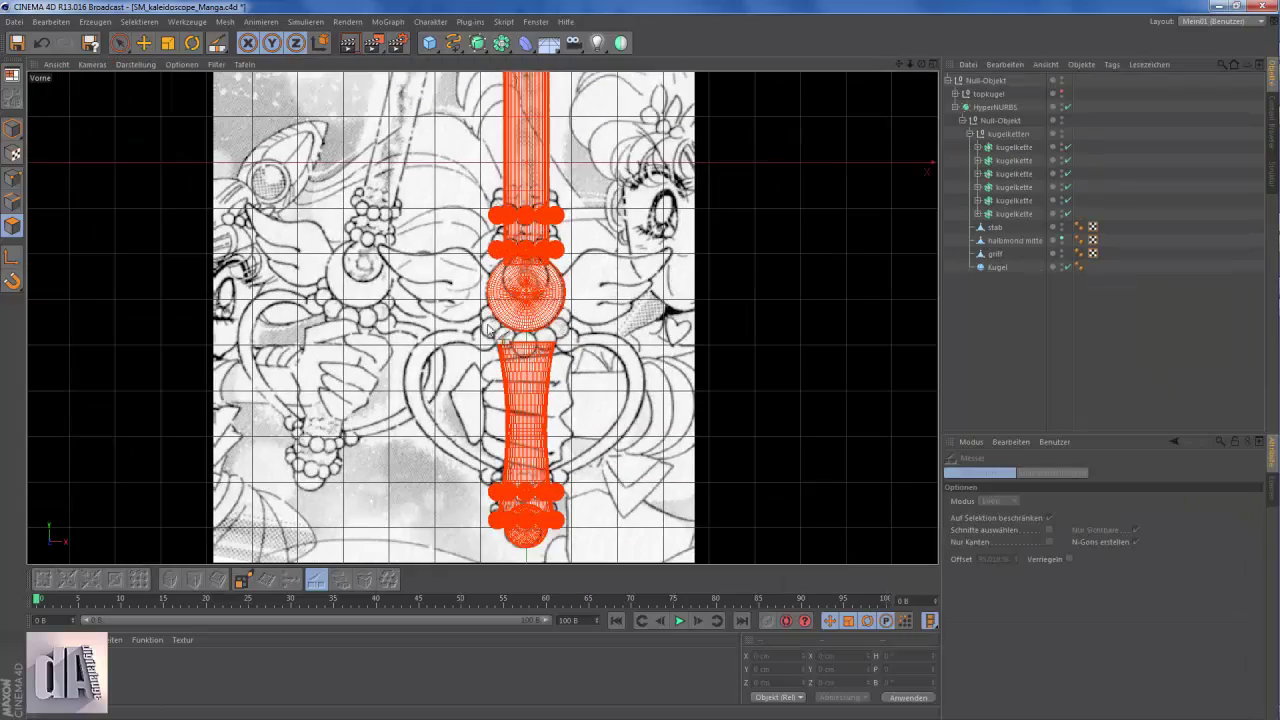
- Duplicate a kugelkette bead ring array, move its Kugel sphere down, and re-enable it
left_click(1007, 210)
key("ctrl+c")
key("ctrl+v")
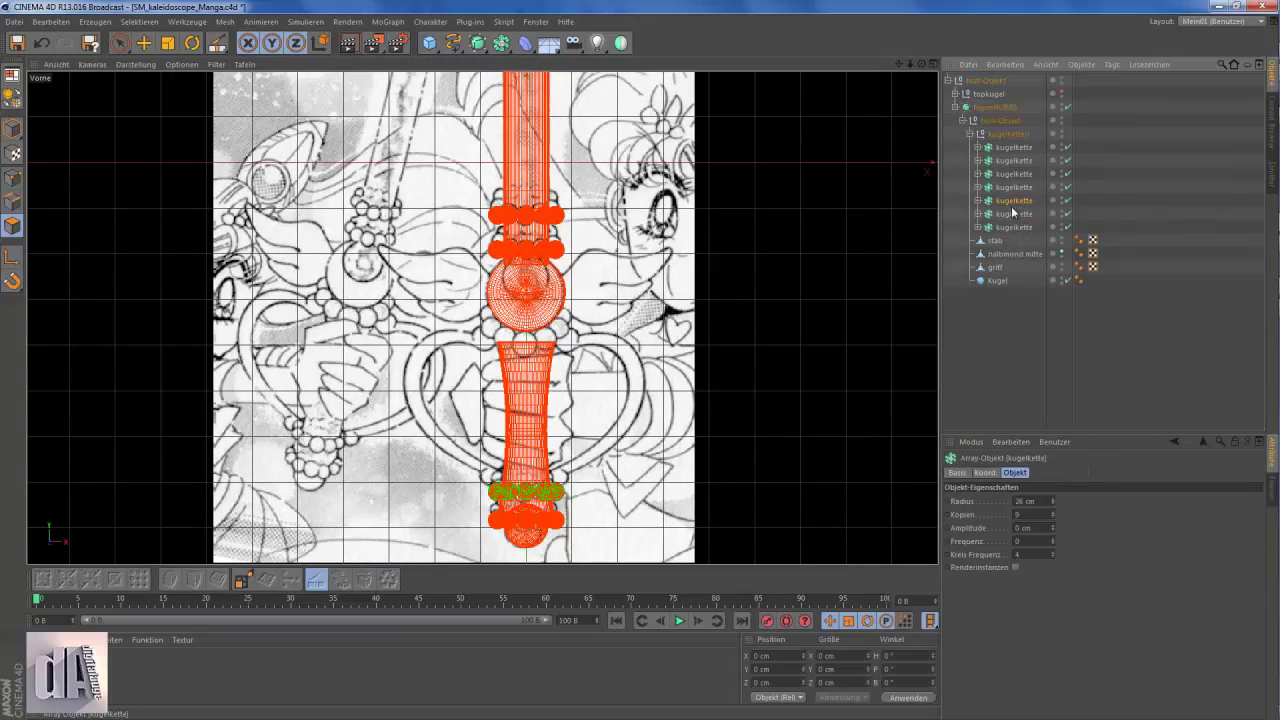
left_click(978, 200)
left_click(1013, 213)
scroll(520, 505, "up", 5)
scroll(520, 505, "up", 5)
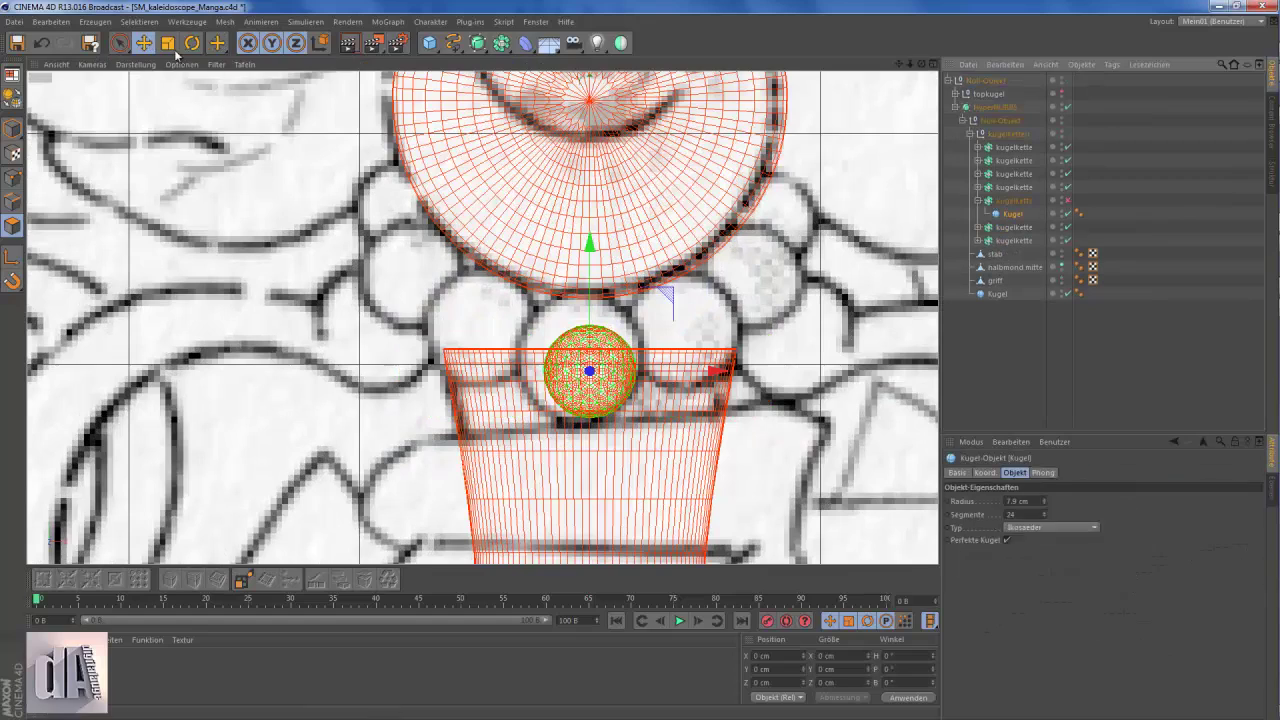
left_click(143, 42)
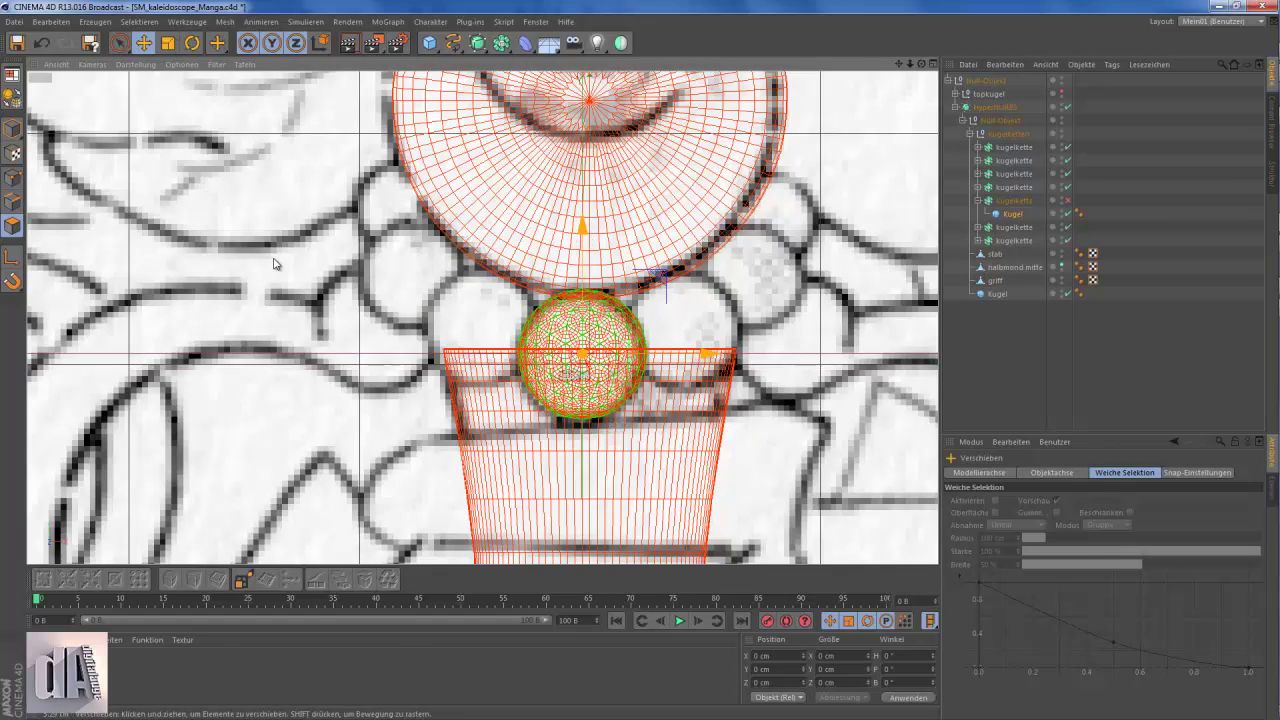
left_click(1067, 200)
- Set the new bead ring array's radius to 35 cm
scroll(664, 395, "down", 5)
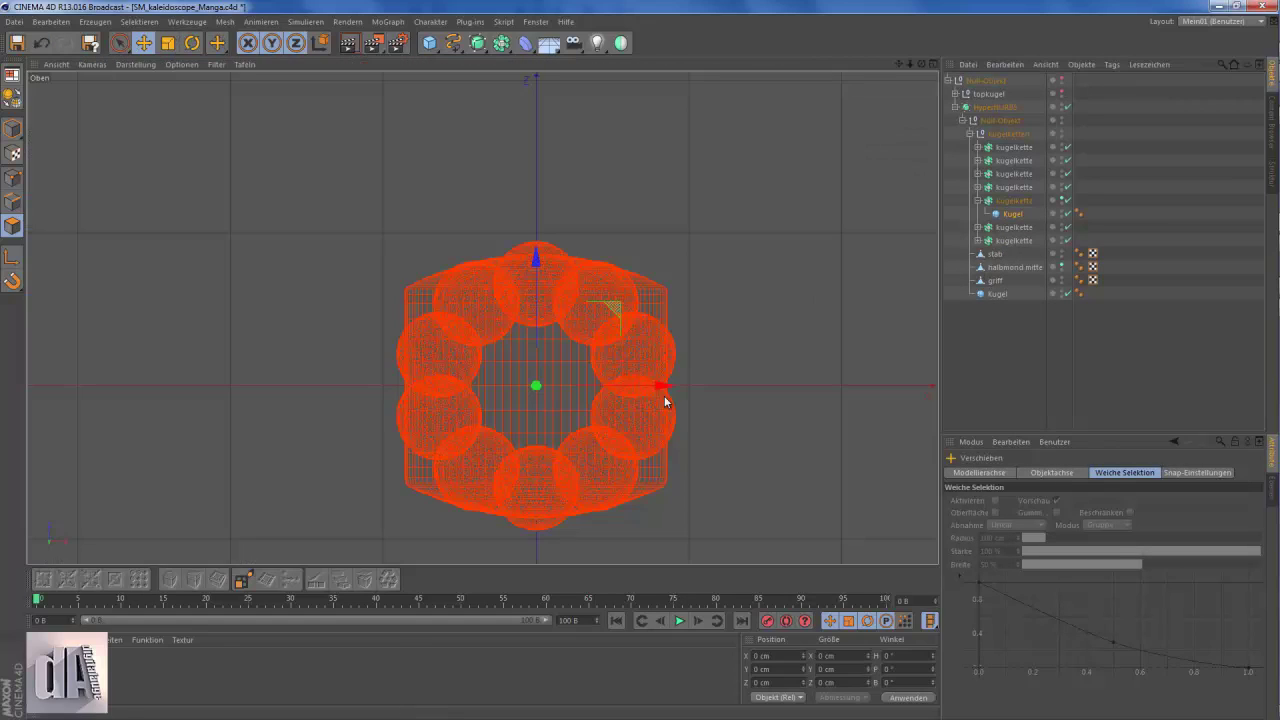
scroll(703, 389, "up", 5)
left_click(1014, 200)
left_click(1036, 501)
type("34")
key("Return")
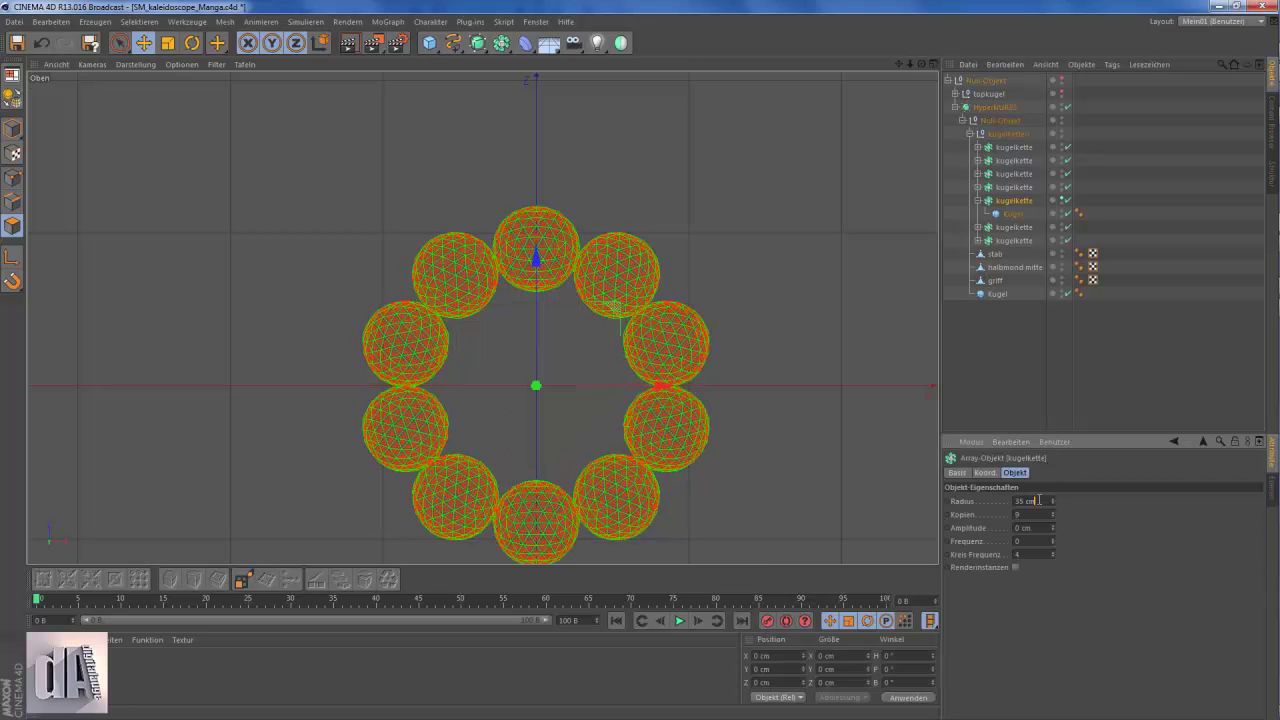
- Inspect the widened ring in perspective and front views against the manga reference
key("F1")
left_click(614, 399)
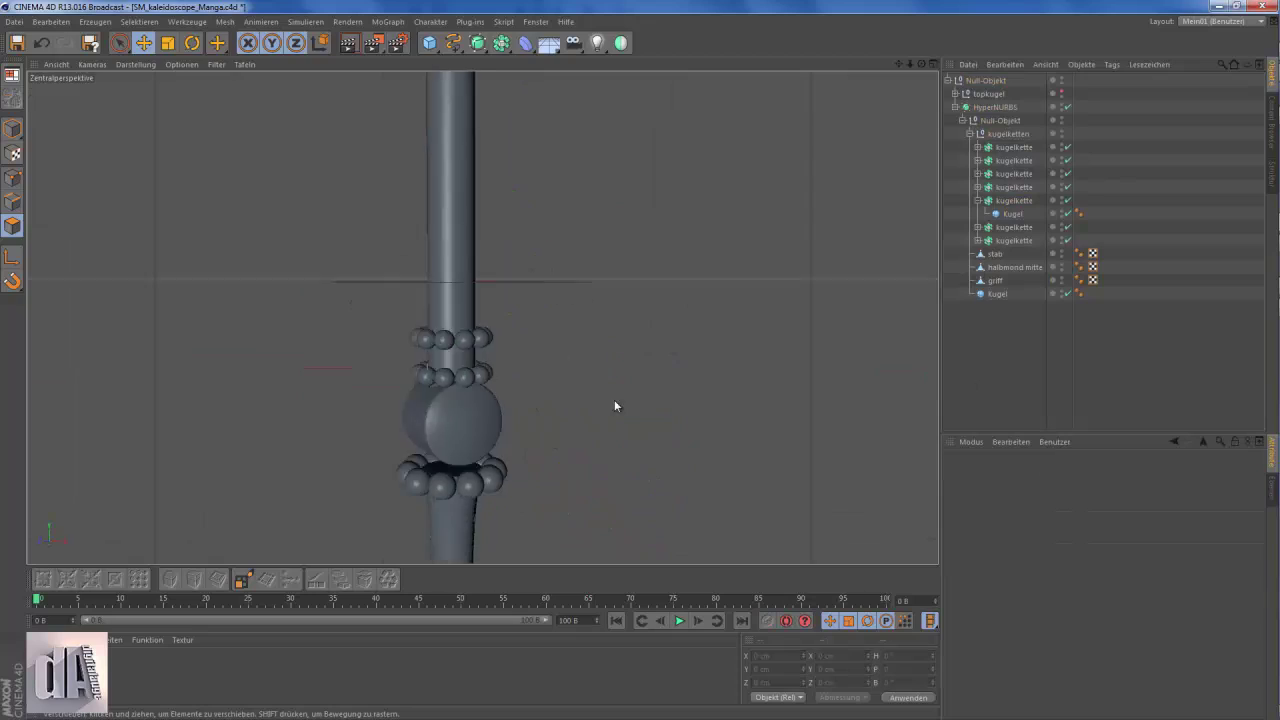
key("F4")
left_click(976, 205)
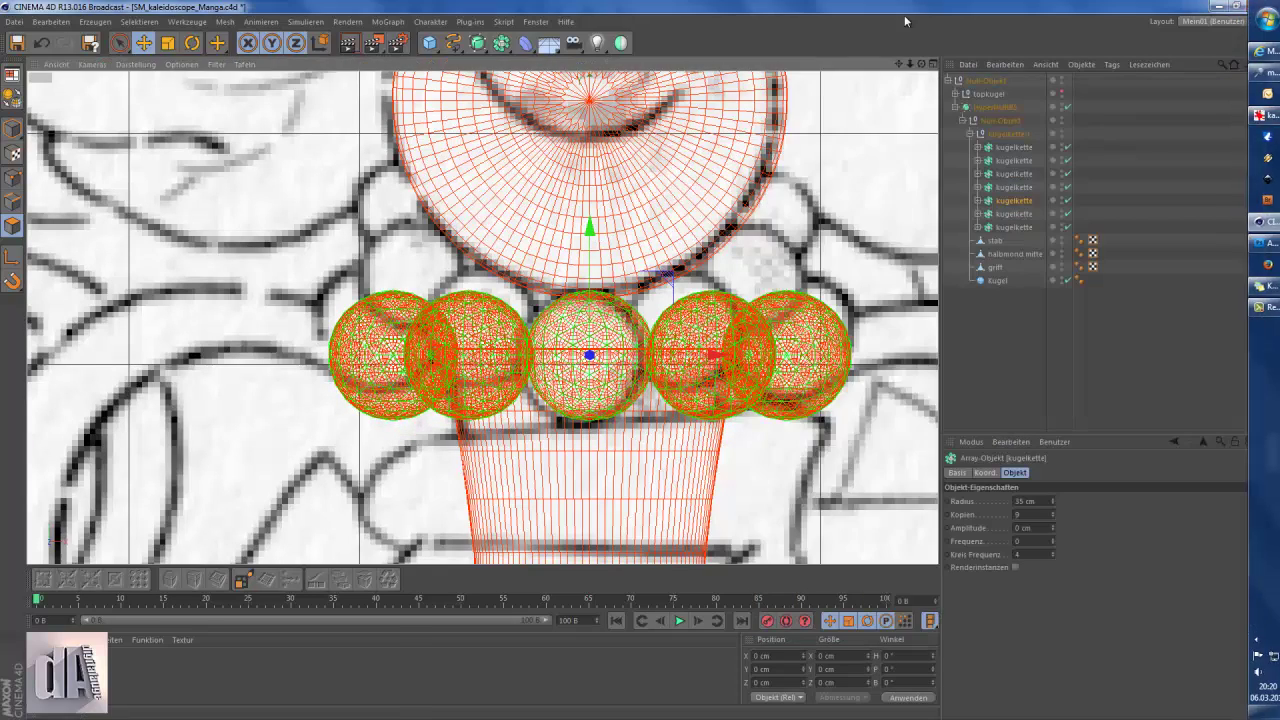
key("F1")
left_click(643, 436)
left_click_drag(643, 436, 806, 406, "alt")
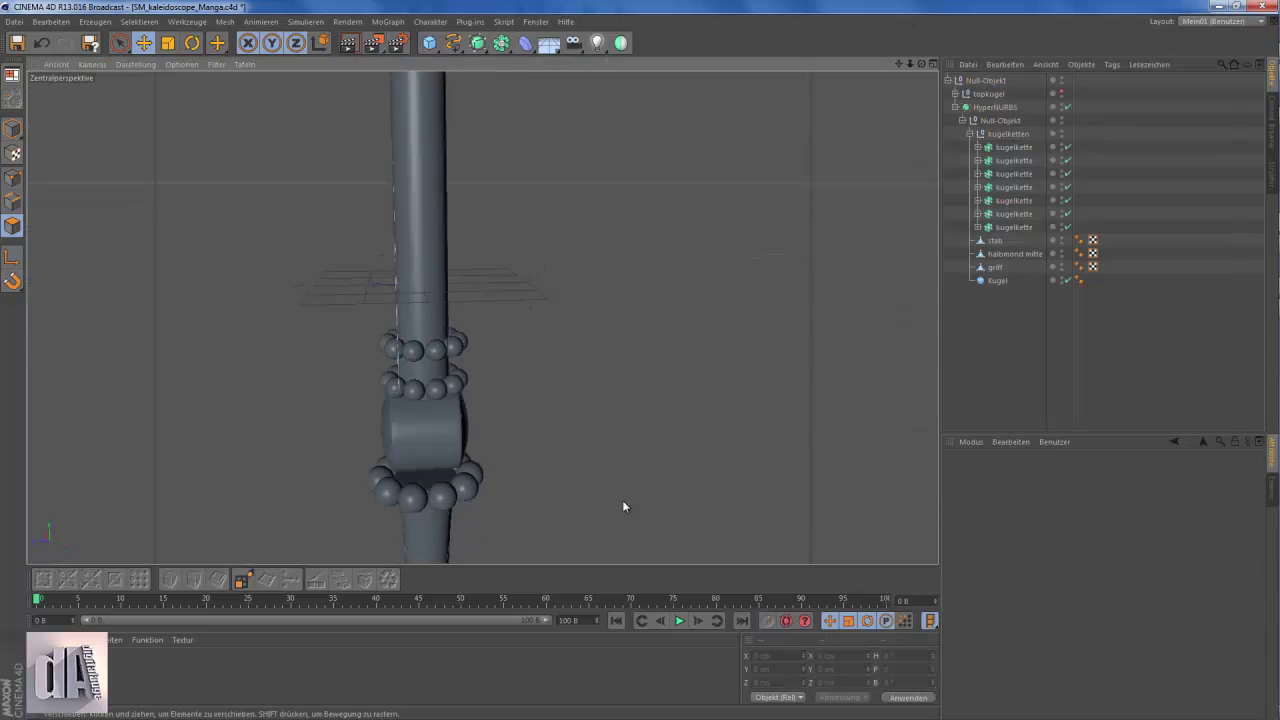
key("alt+Tab")
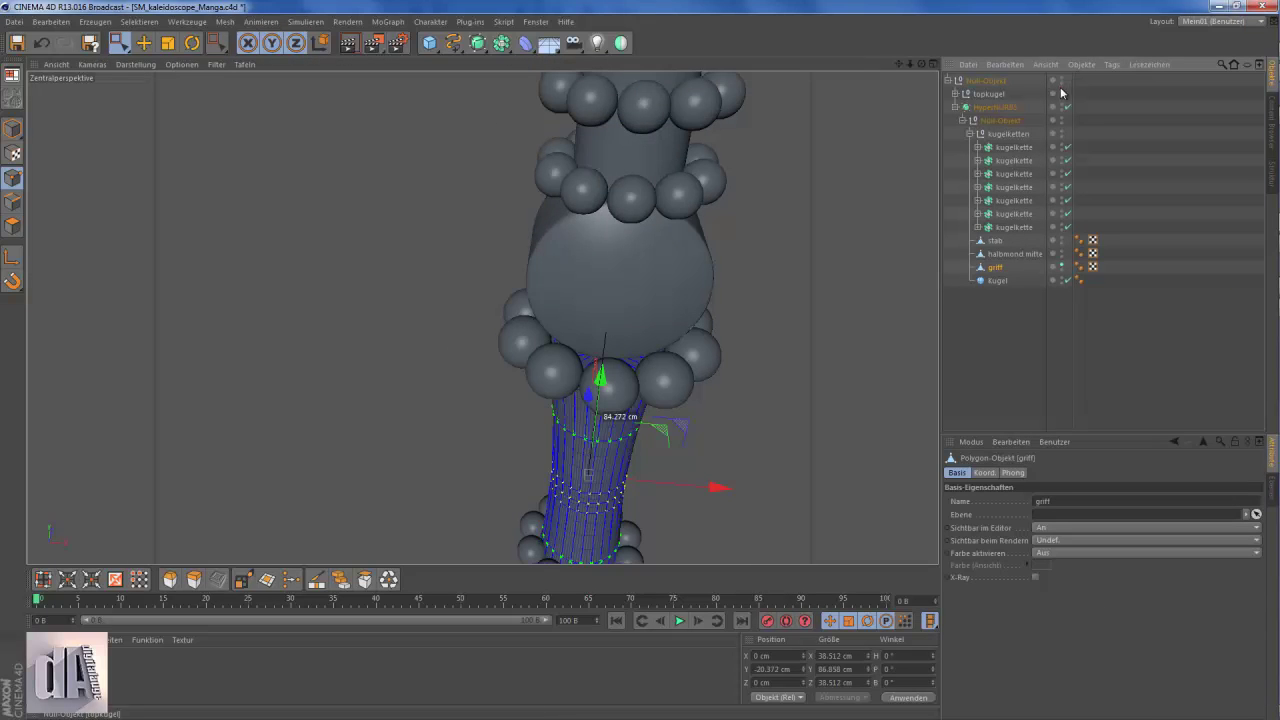
- Select griff's top cap polygons, extrude, scale and raise them slightly
left_click(1061, 92)
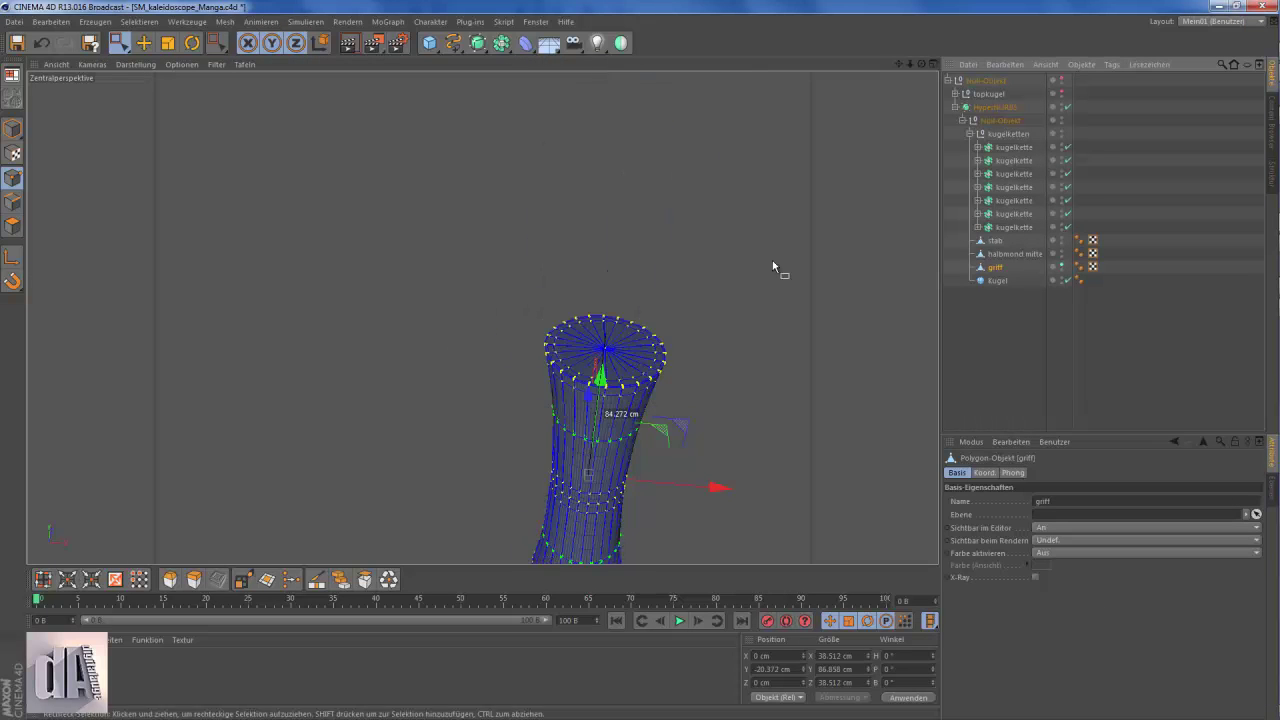
left_click(12, 225)
left_click_drag(772, 266, 621, 342, "alt")
left_click(621, 342)
scroll(593, 368, "up", 3)
scroll(593, 368, "up", 2)
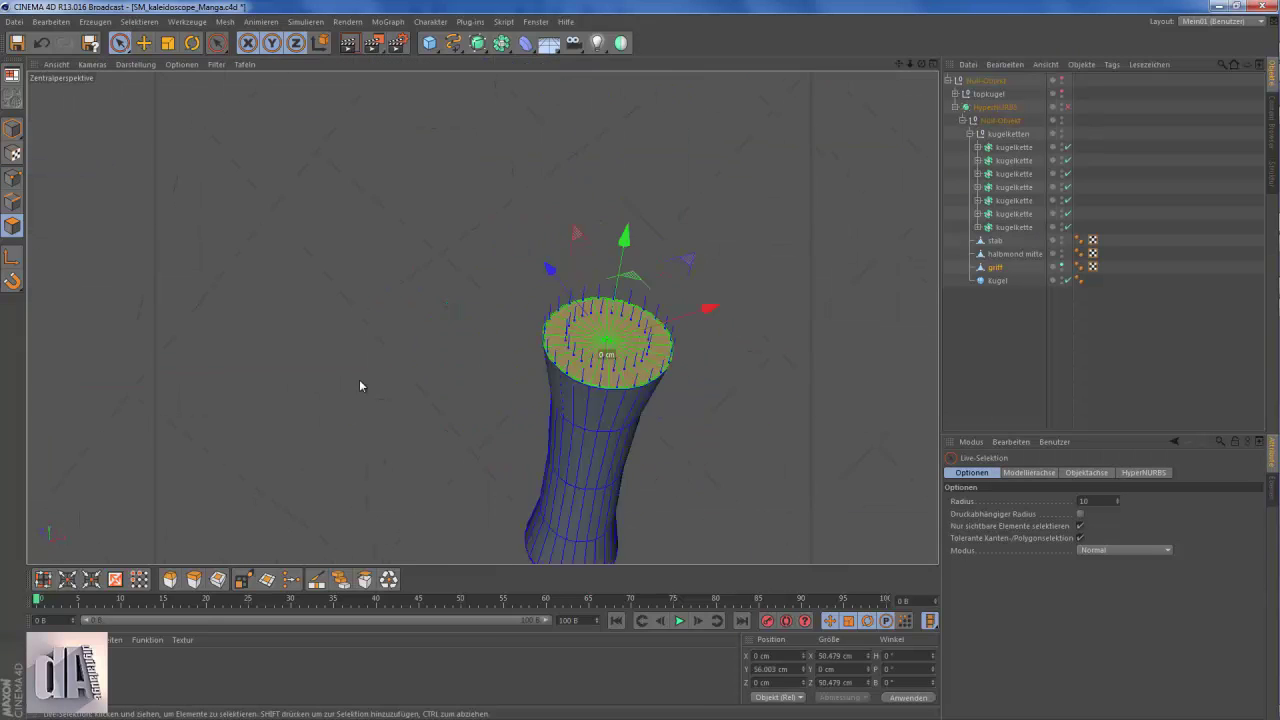
scroll(563, 343, "up", 3)
key("d")
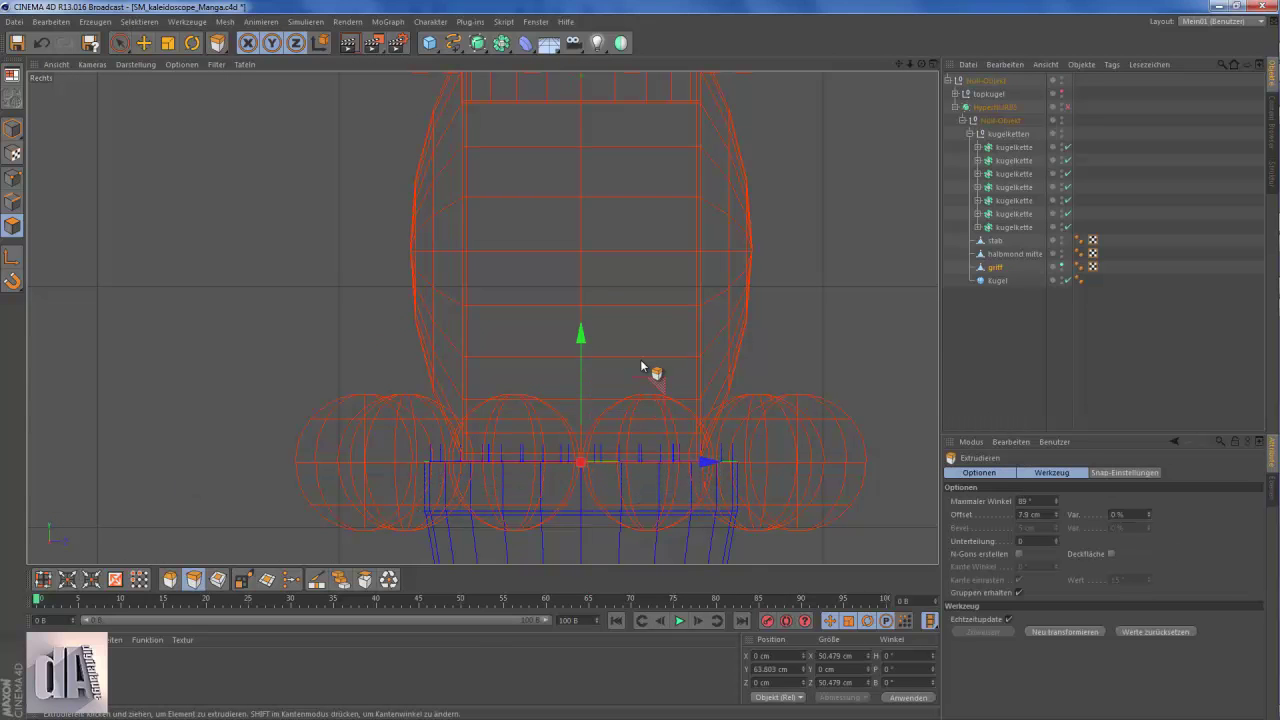
left_click(1062, 132)
key("t")
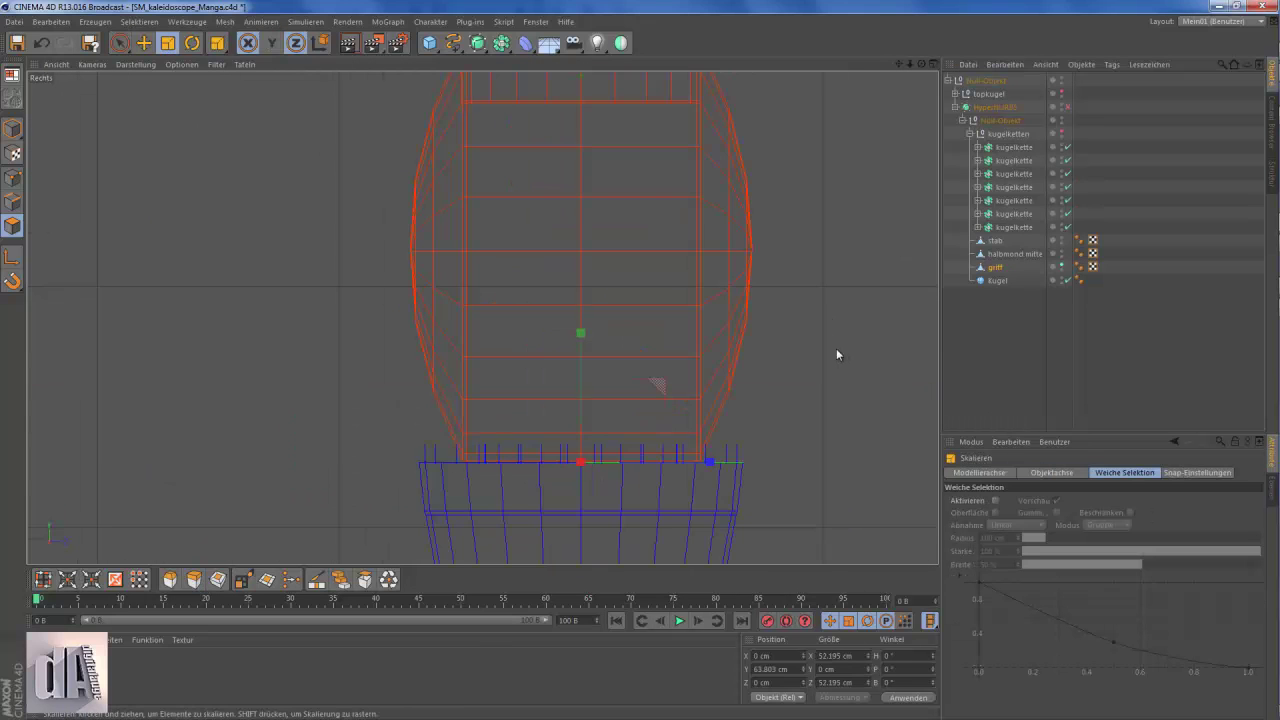
scroll(666, 430, "up", 3)
key("e")
left_click_drag(428, 400, 430, 405)
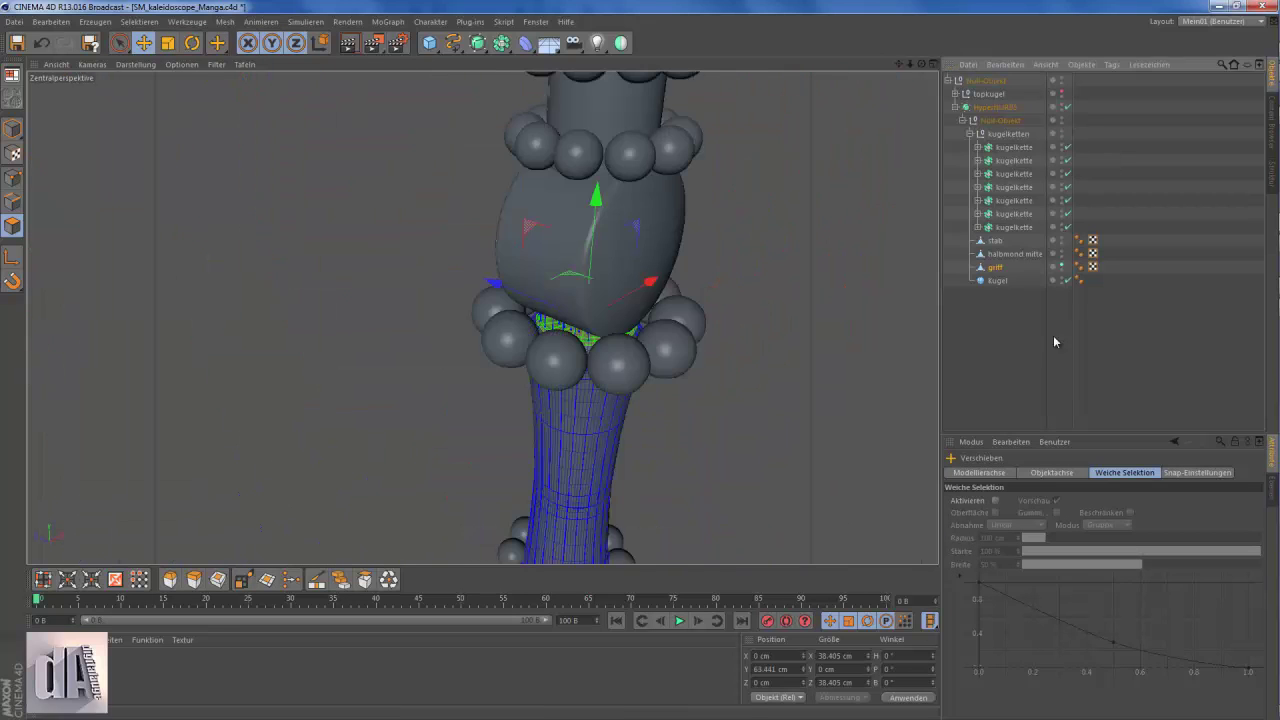
- Inspect the new handle top from perspective and side views and reselect griff
mouse_move(593, 346)
left_mouse_down("alt")
mouse_move(793, 324)
mouse_move(818, 339)
left_mouse_up("alt")
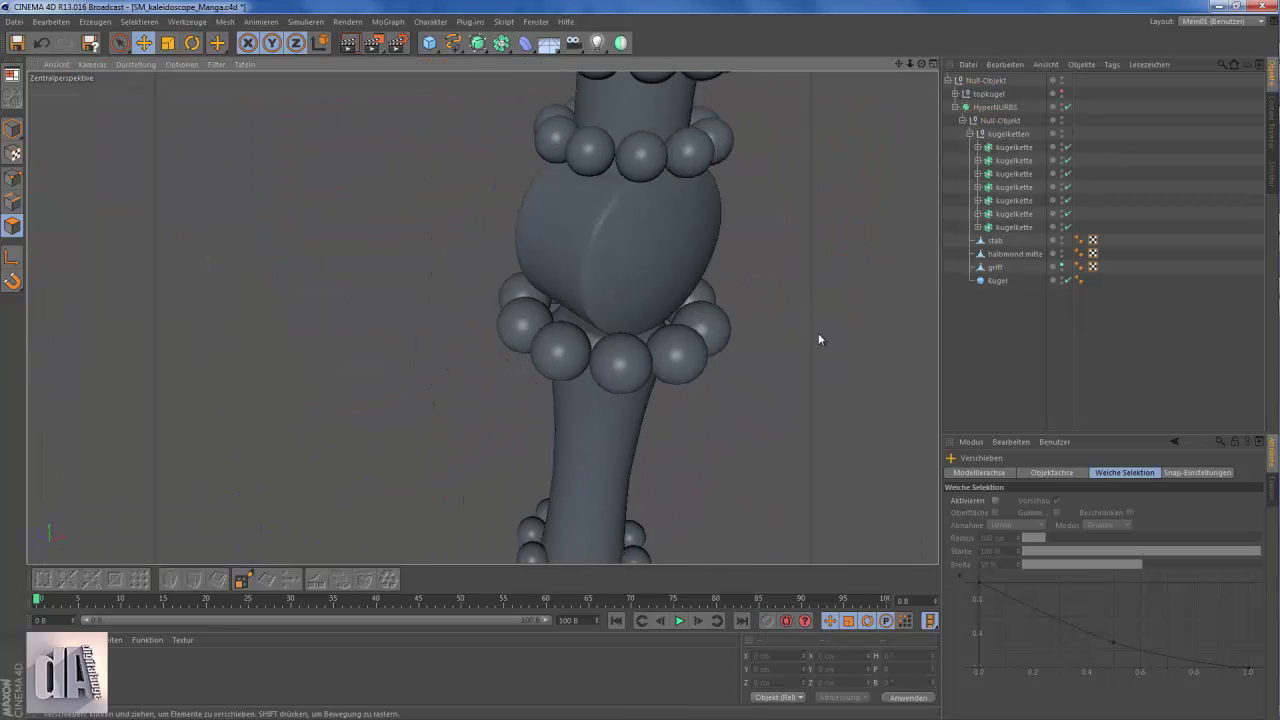
left_click(1062, 131)
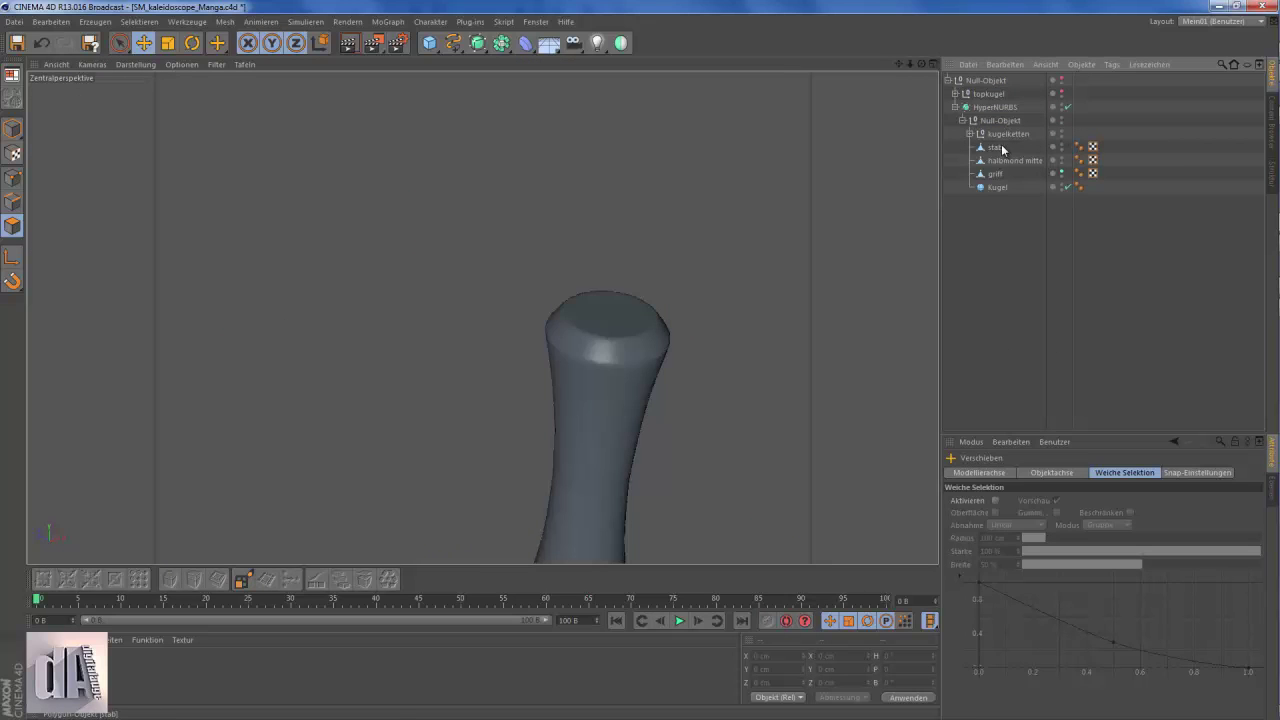
mouse_move(617, 339)
left_mouse_down("alt")
mouse_move(776, 254)
mouse_move(761, 240)
left_mouse_up("alt")
key("F3")
left_click(998, 187)
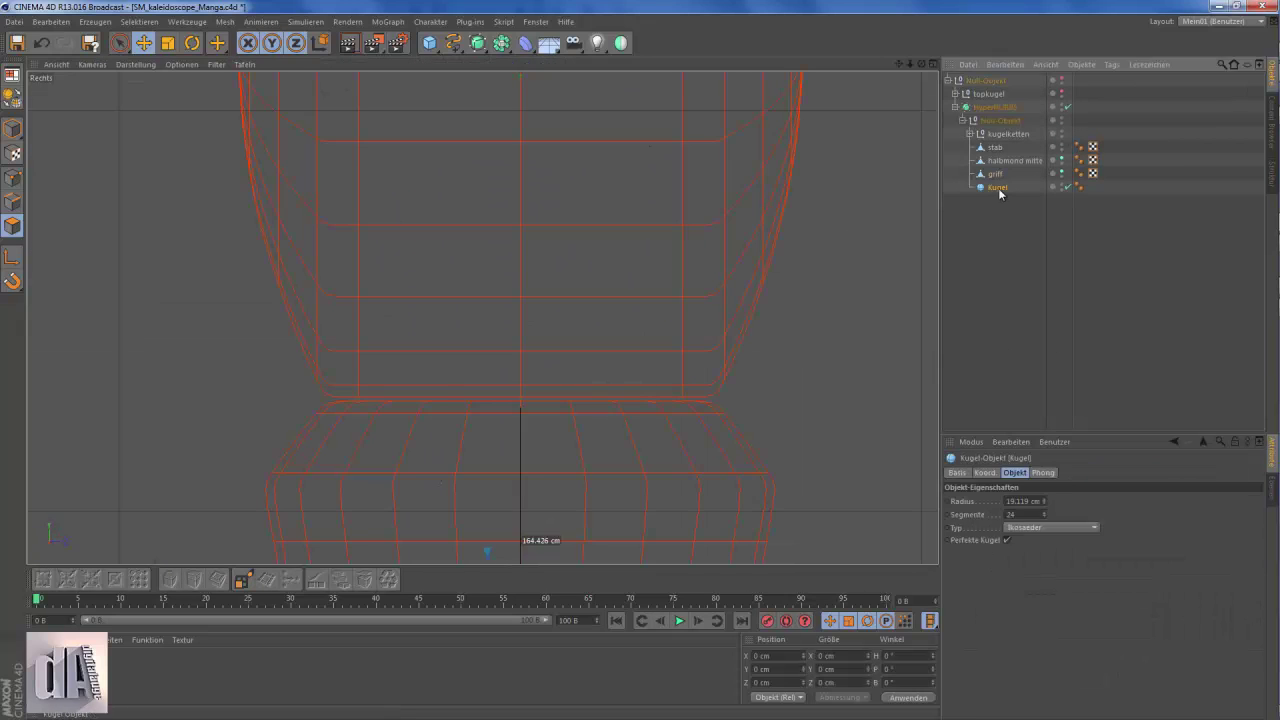
left_click(995, 173)
key("F1")
mouse_move(717, 349)
left_mouse_down("alt")
mouse_move(591, 400)
mouse_move(653, 320)
mouse_move(514, 337)
left_mouse_up("alt")
key("F4")
scroll(634, 274, "up", 5)
- Extrude and scale griff's top cap again so the handle flares toward the sphere
key("d")
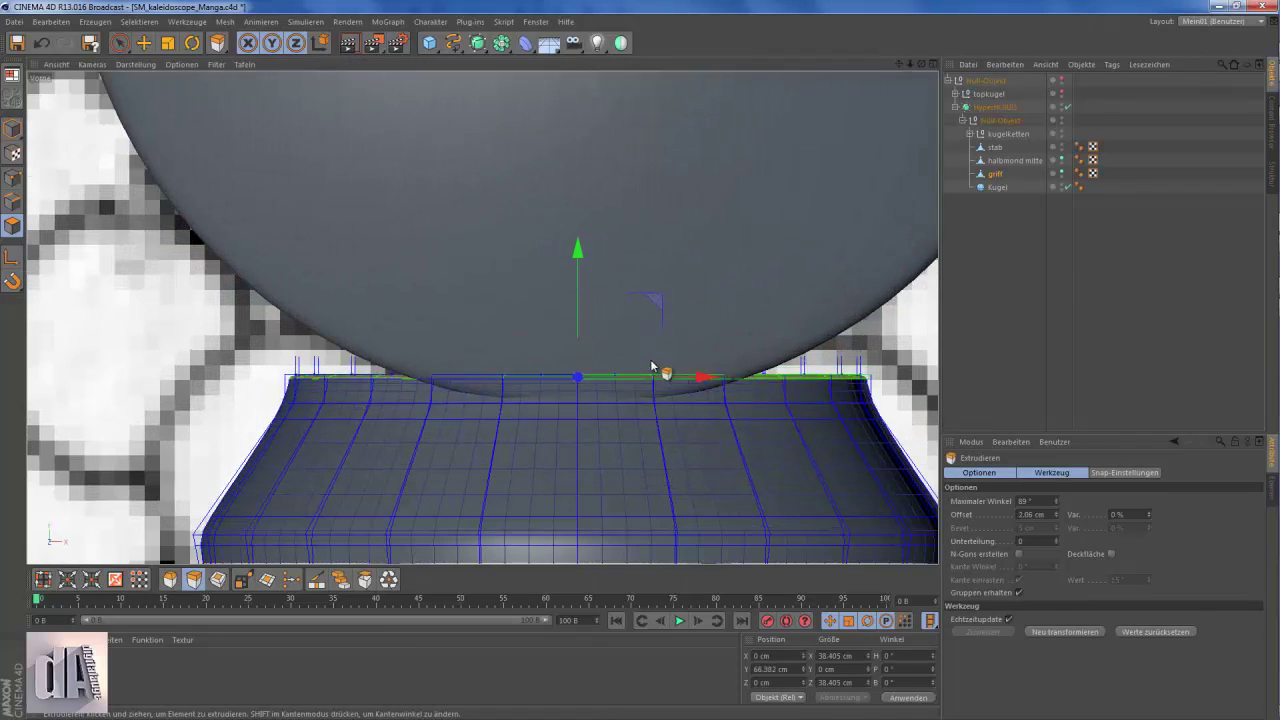
key("t")
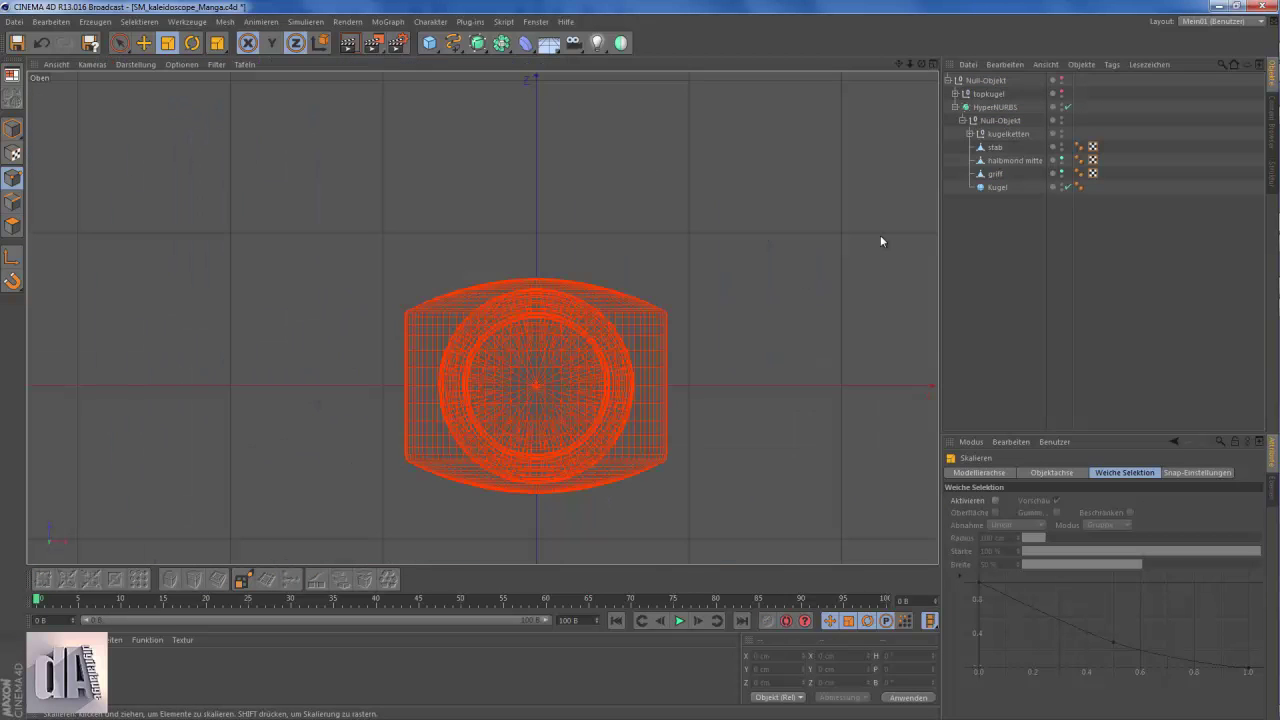
left_click(995, 173)
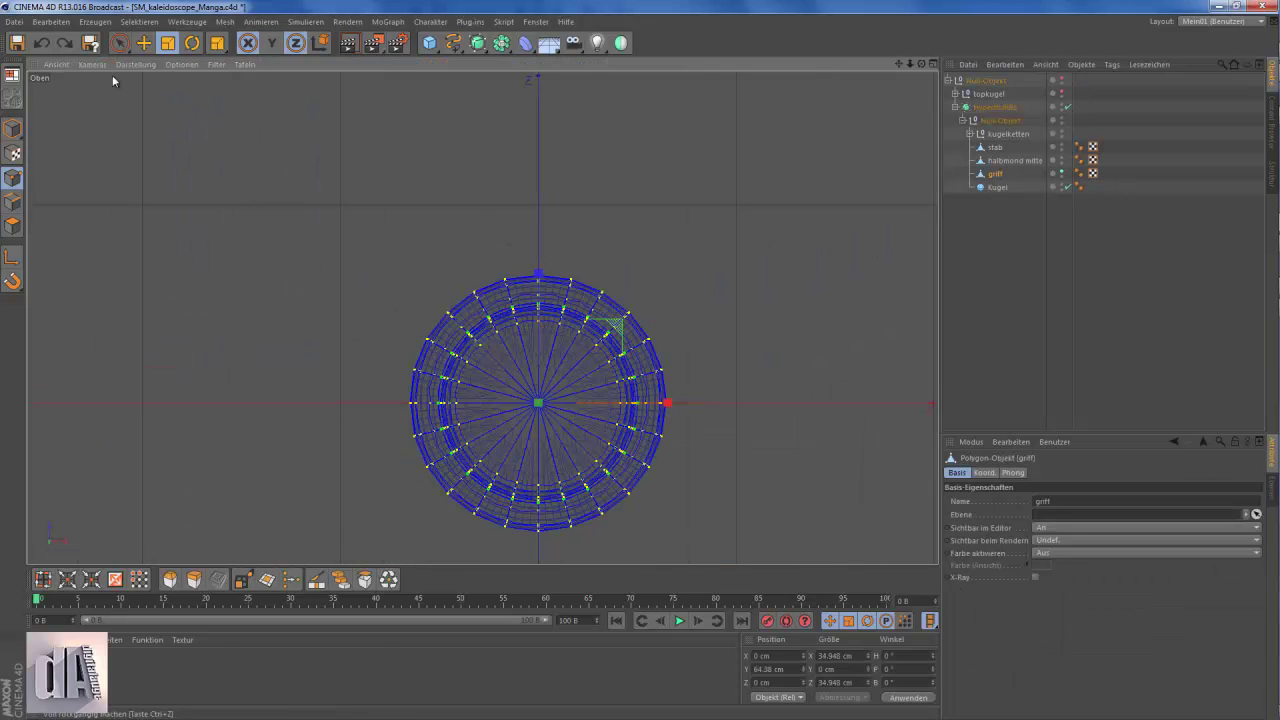
key("F1")
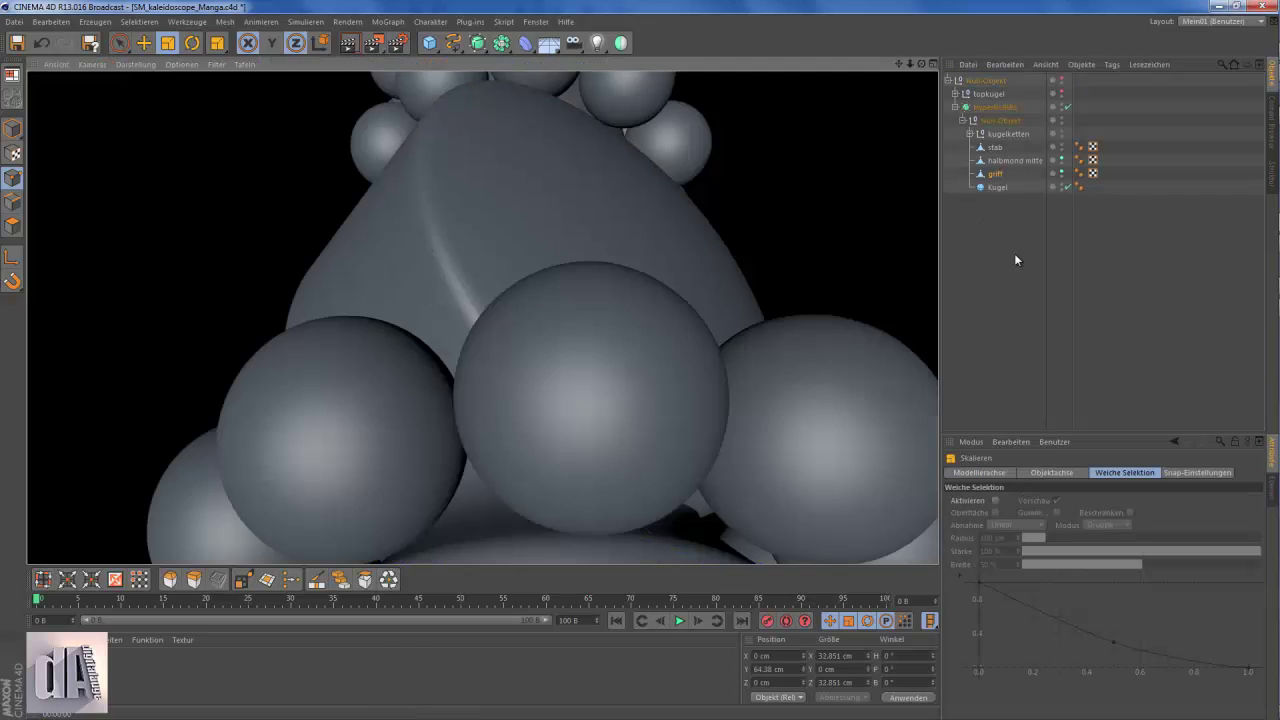
left_click(1014, 253)
scroll(503, 304, "down", 10)
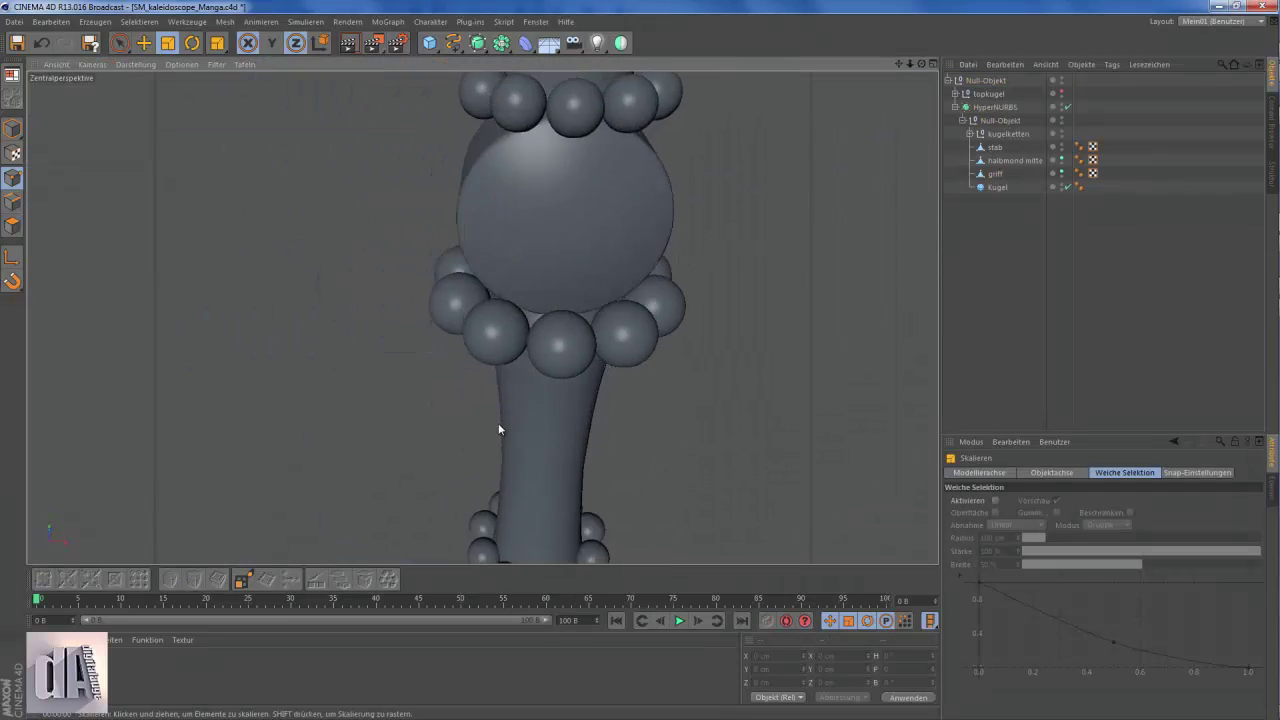
- Compare the whole wand with the manga reference in perspective and front views
left_click(1263, 118)
left_click(617, 240)
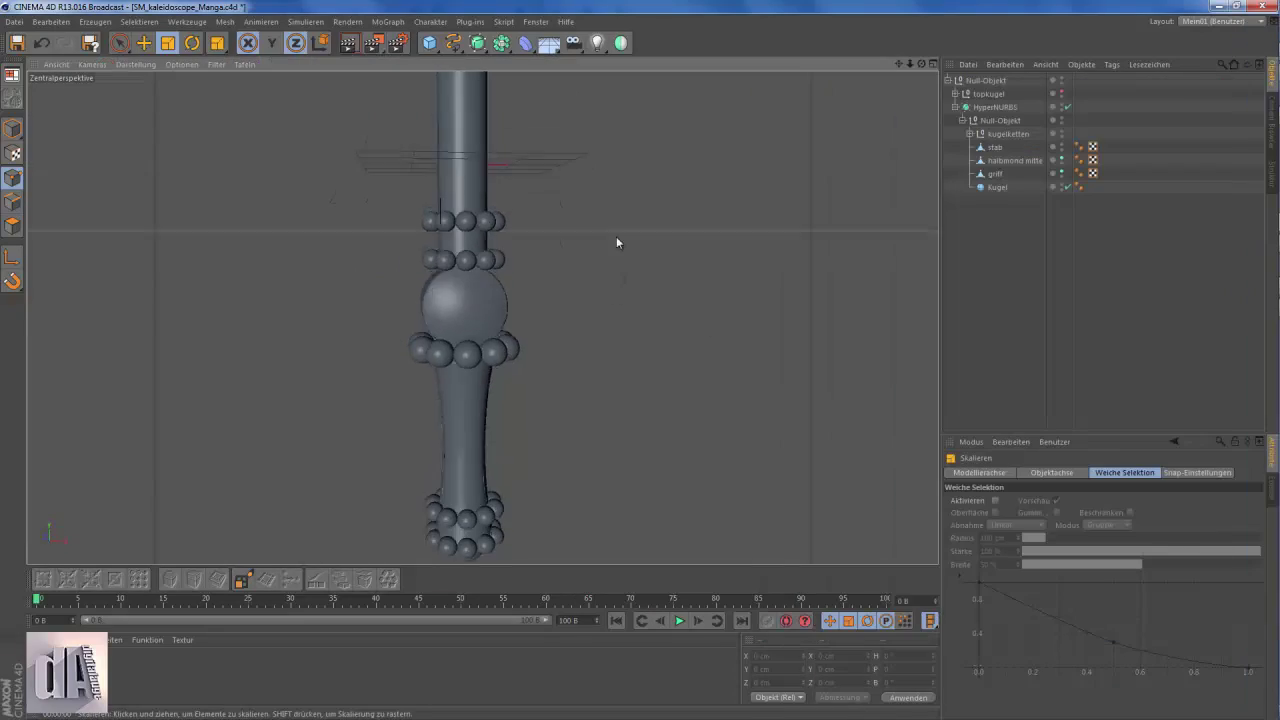
mouse_move(617, 240)
left_mouse_down("alt")
mouse_move(486, 214)
mouse_move(625, 357)
left_mouse_up("alt")
key("F4")
scroll(499, 350, "down", 5)
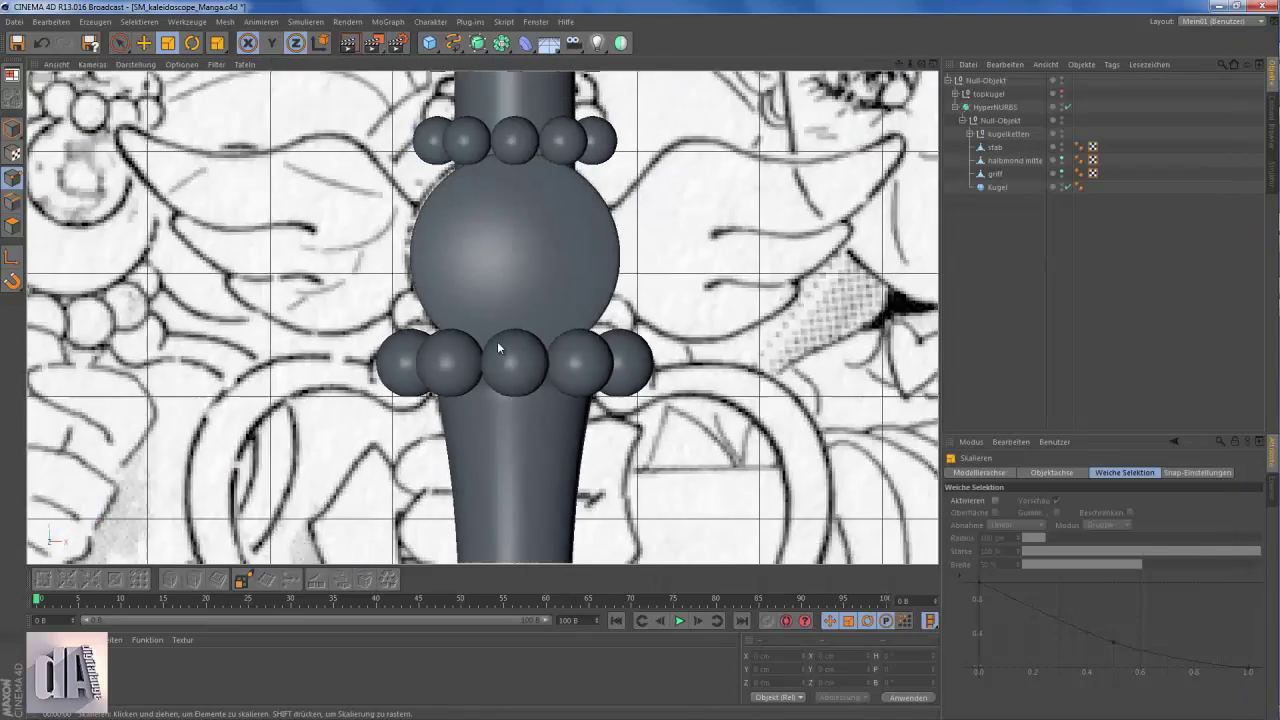
scroll(499, 350, "down", 5)
key("alt+Tab")
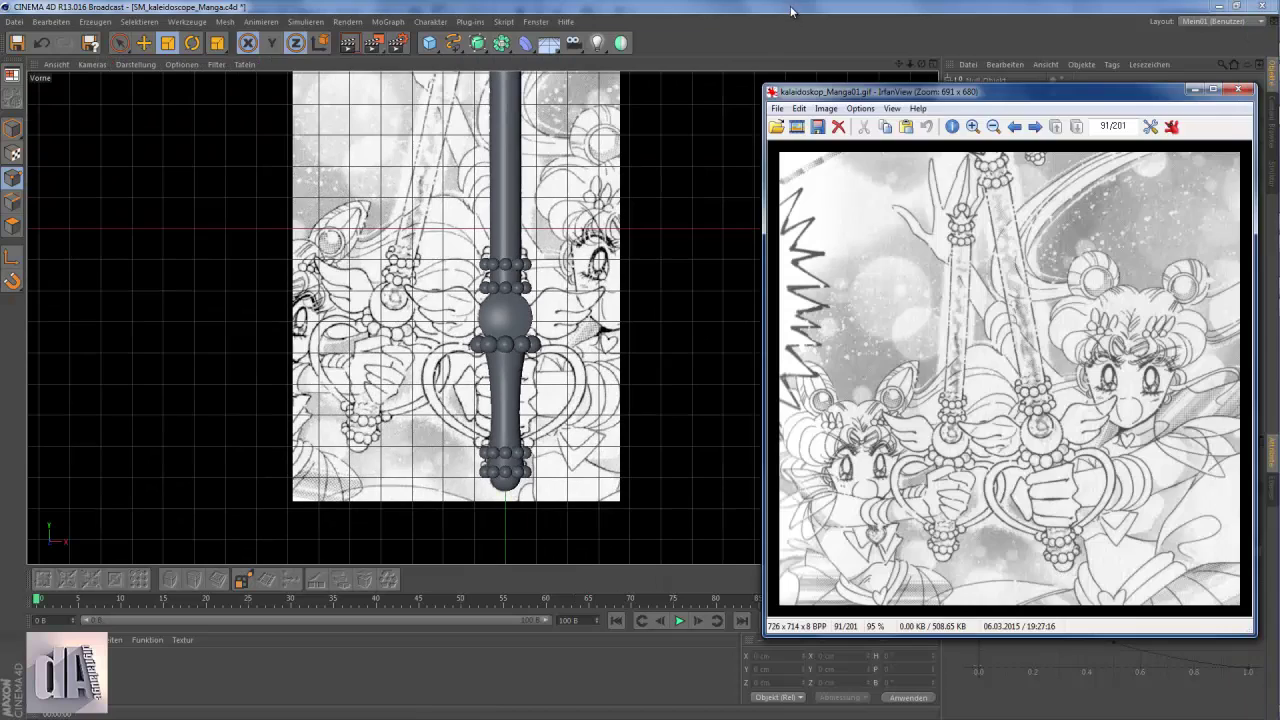
left_click(790, 11)
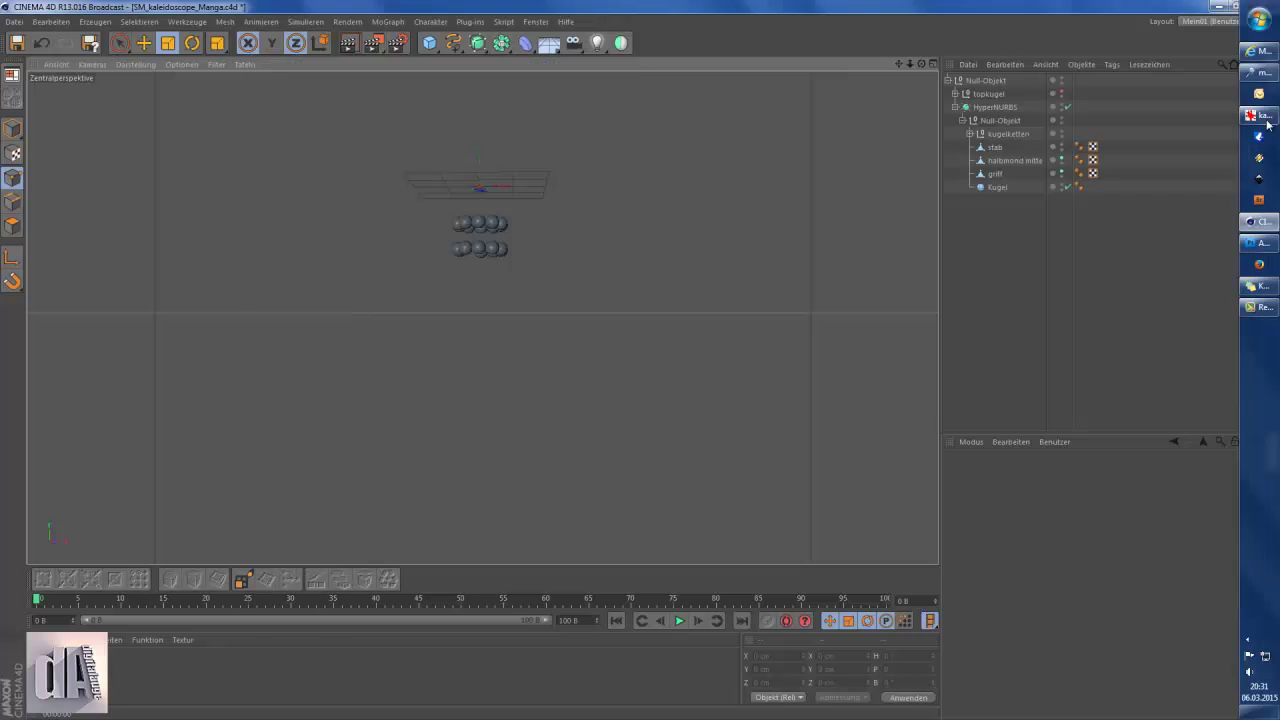
- Compare the wand with the manga reference from the top, front and perspective views
left_click(1267, 122)
left_click(728, 182)
left_click(1261, 117)
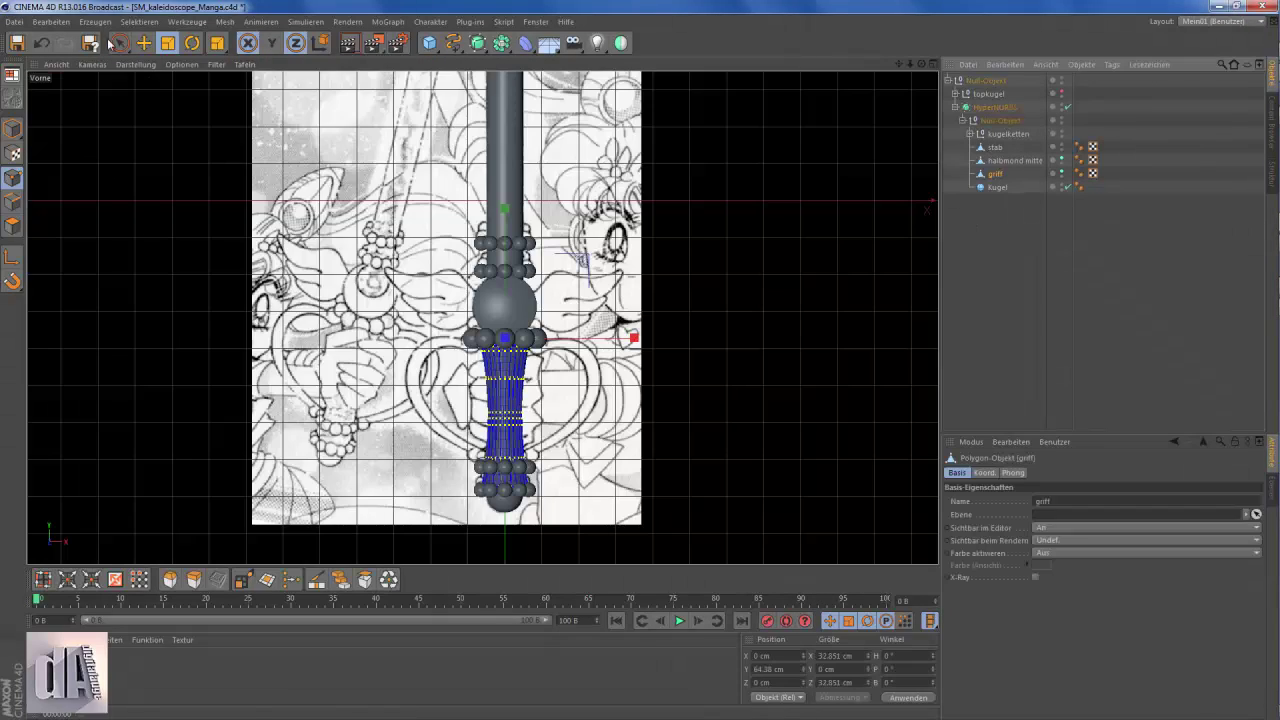
key("t")
key("F2")
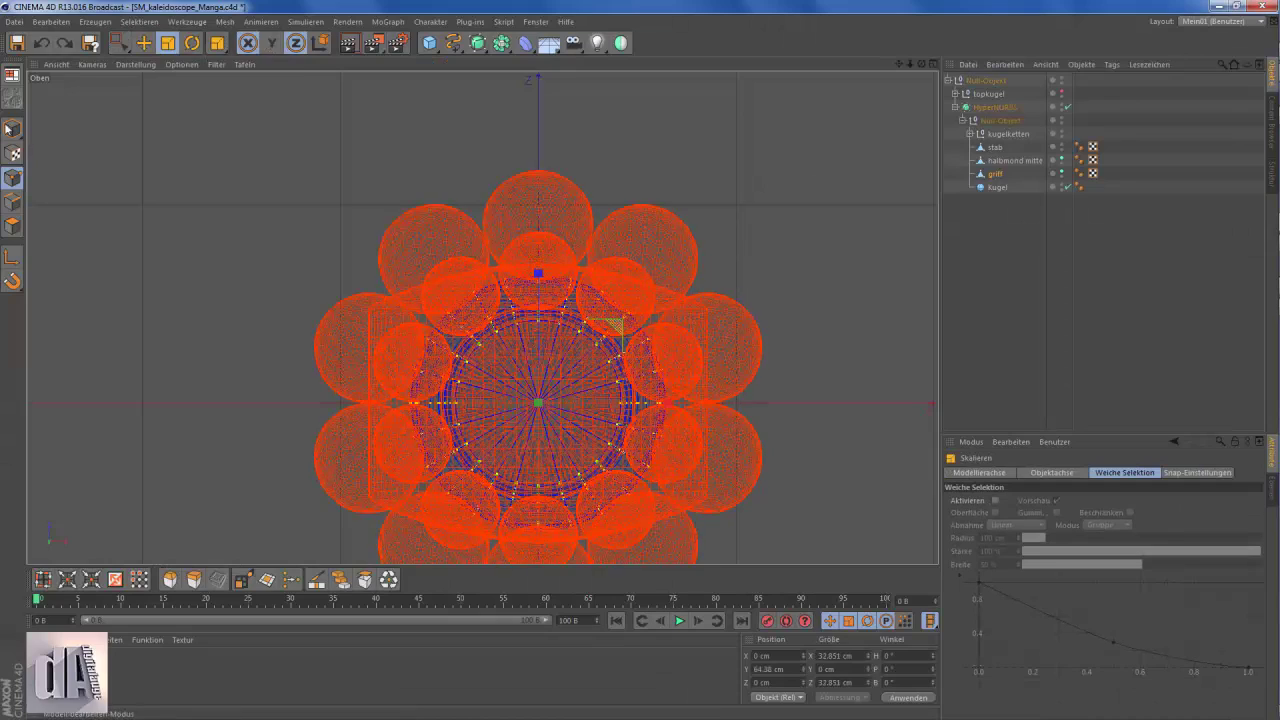
key("F4")
key("F1")
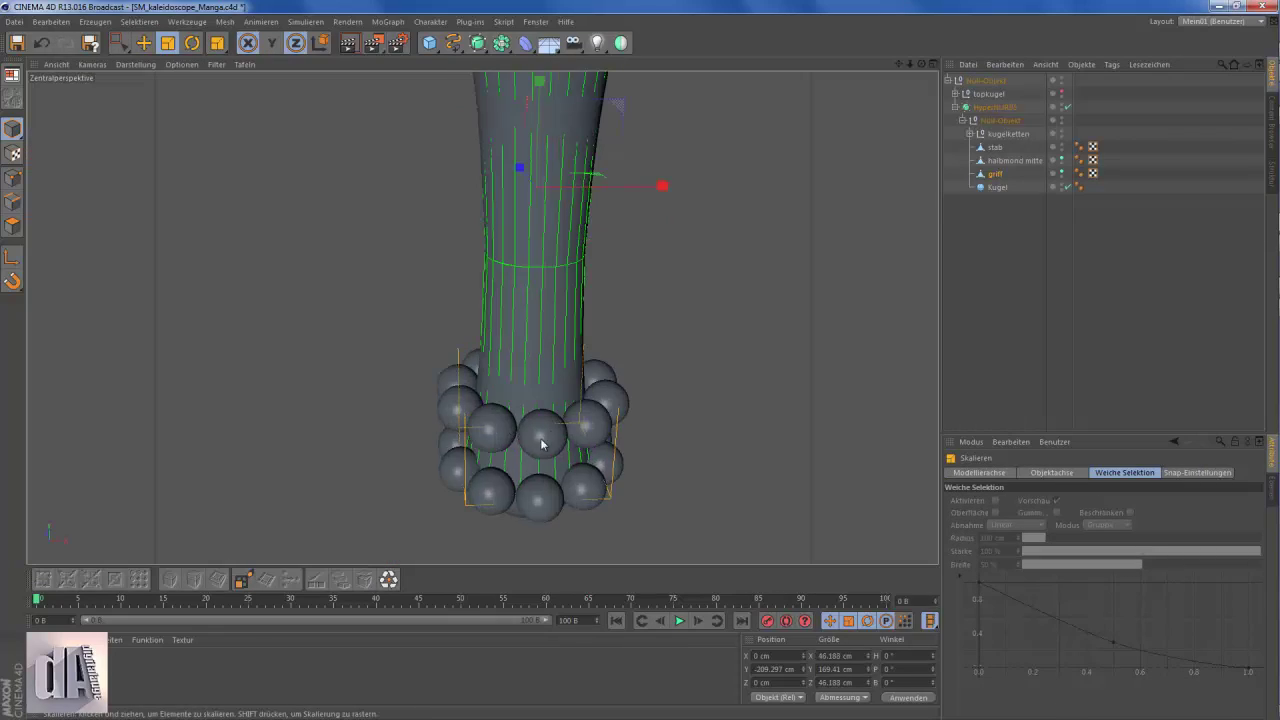
mouse_move(600, 520)
left_mouse_down("alt")
mouse_move(551, 177)
mouse_move(586, 177)
mouse_move(640, 363)
mouse_move(143, 103)
mouse_move(473, 205)
left_mouse_up("alt")
mouse_move(473, 205)
right_mouse_down("alt")
mouse_move(522, 306)
mouse_move(243, 325)
right_mouse_up("alt")
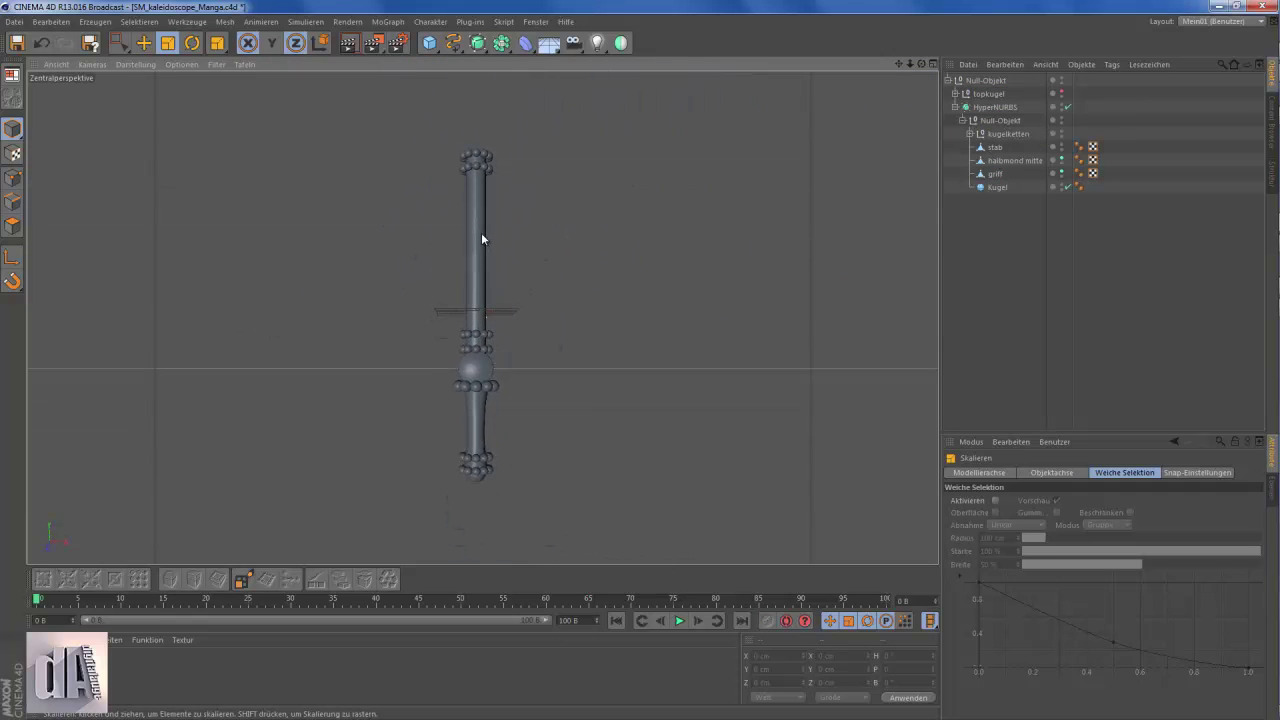
- Select the handle's top points below the sphere and render quick previews of the wand
left_click(1262, 118)
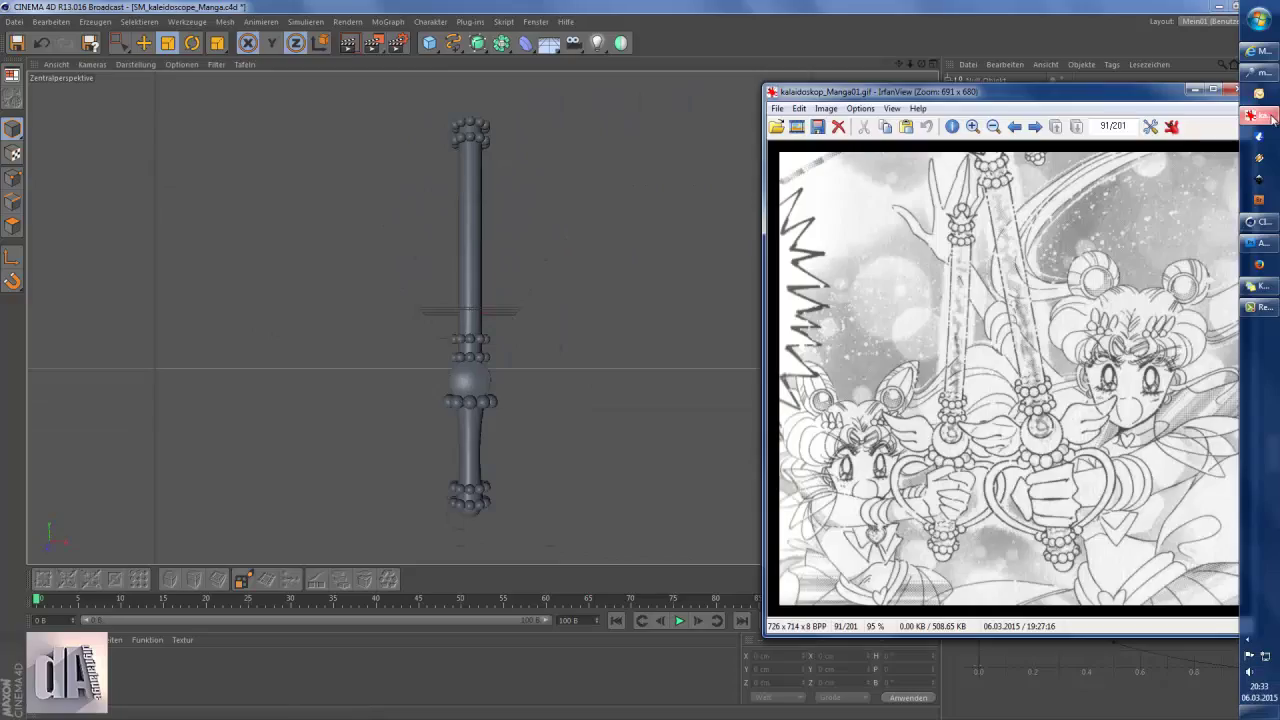
left_click(1272, 118)
scroll(544, 376, "up", 5)
key("F4")
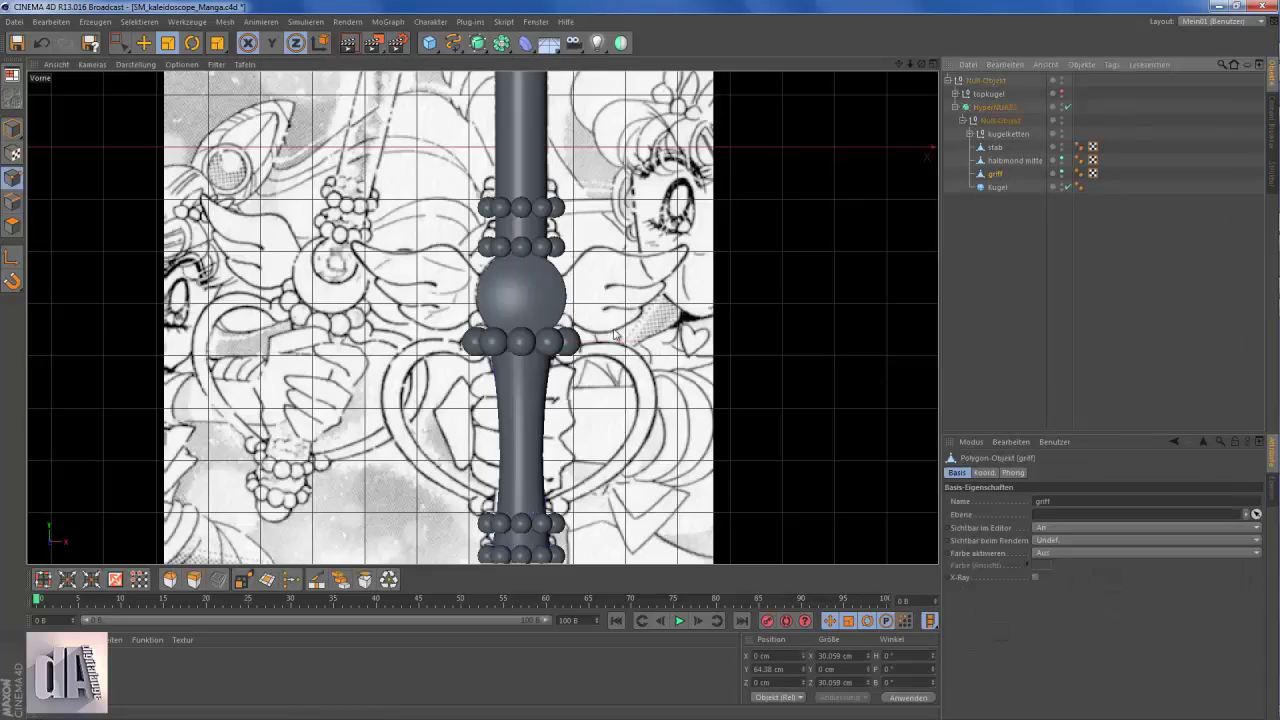
scroll(615, 335, "up", 5)
left_click_drag(118, 42, 130, 195)
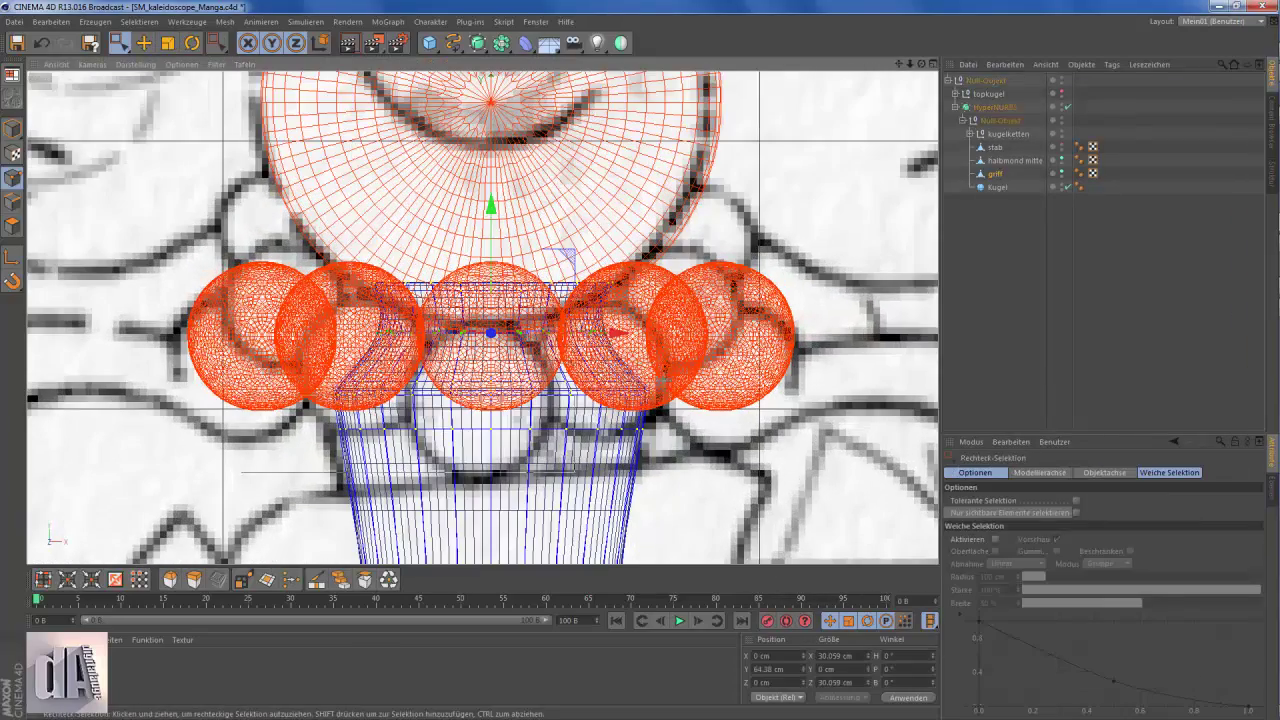
scroll(470, 265, "down", 4)
key("ctrl+r")
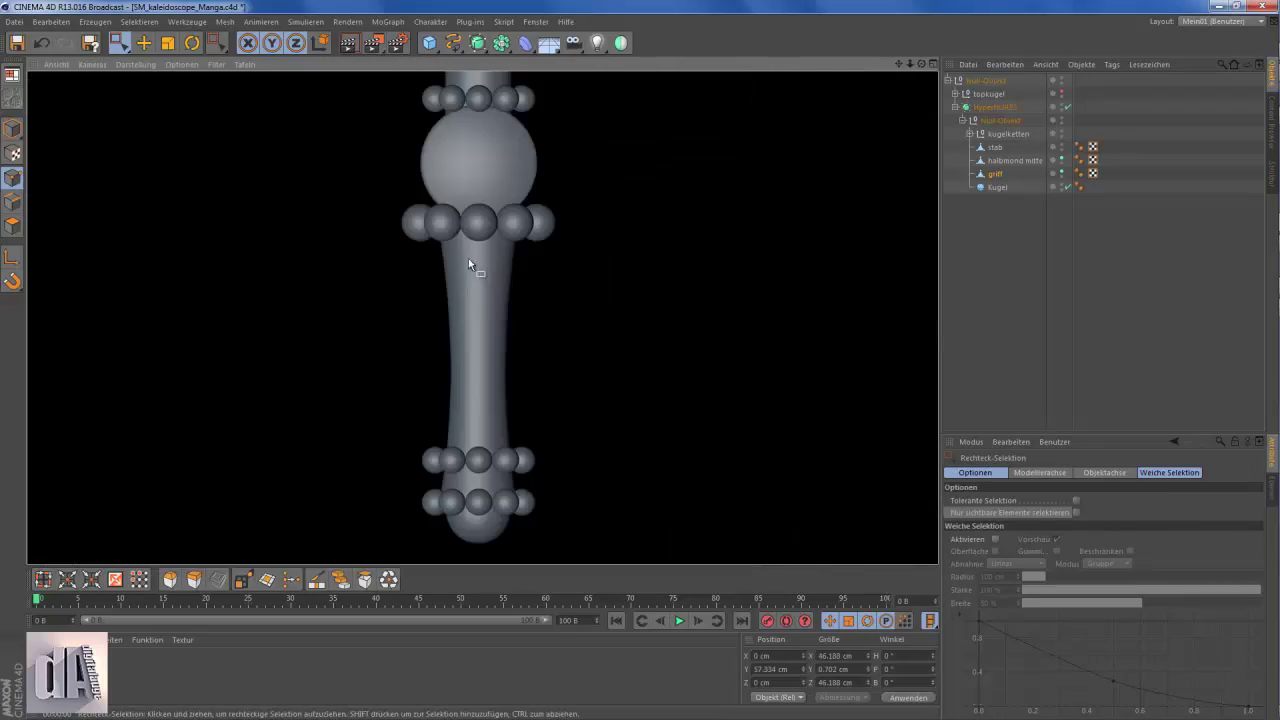
left_click(476, 312)
key("ctrl+r")
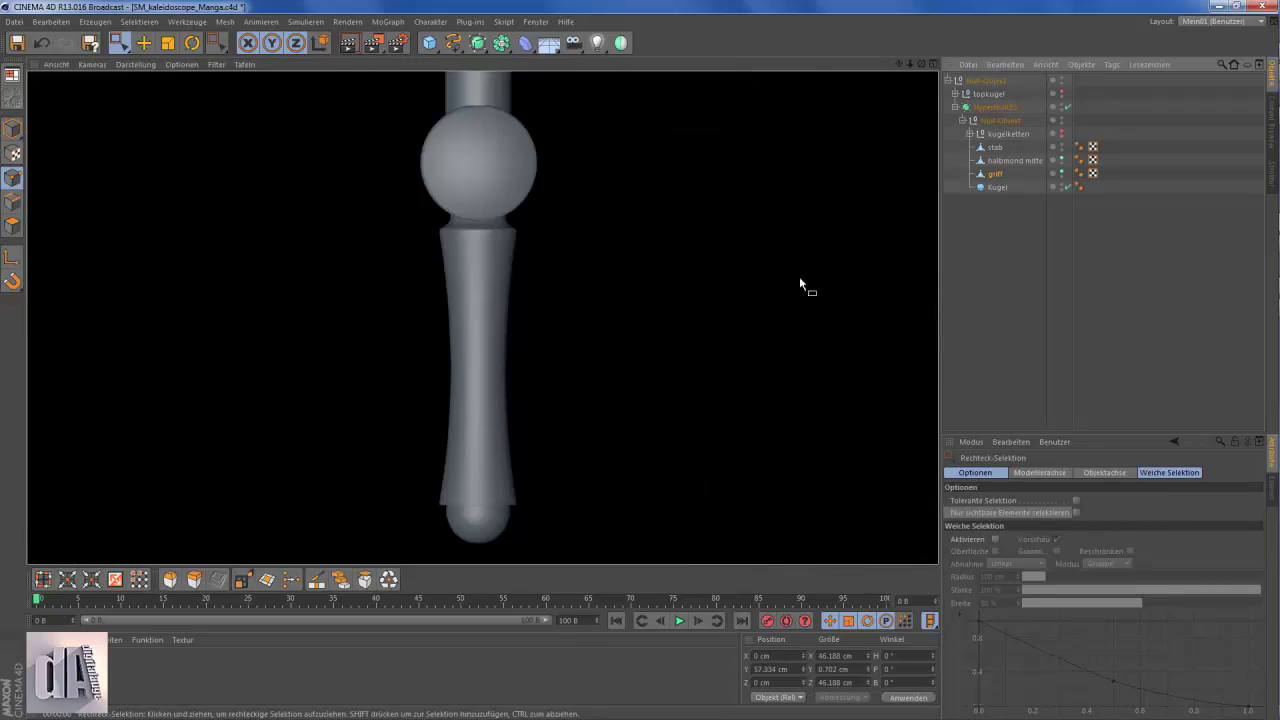
left_click(518, 255)
- Scale the handle's middle points into a slimmer taper spanning 34.534 cm, checking with renders
key("t")
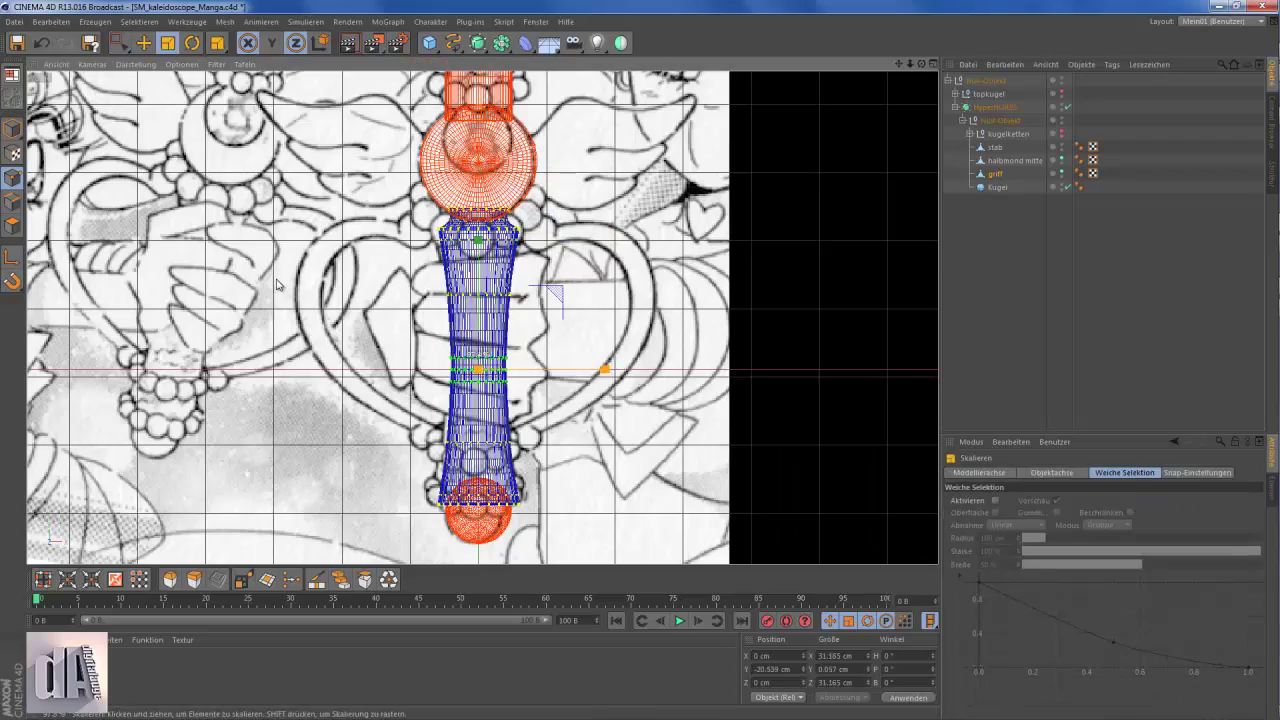
key("ctrl+r")
left_click(496, 389)
key("q")
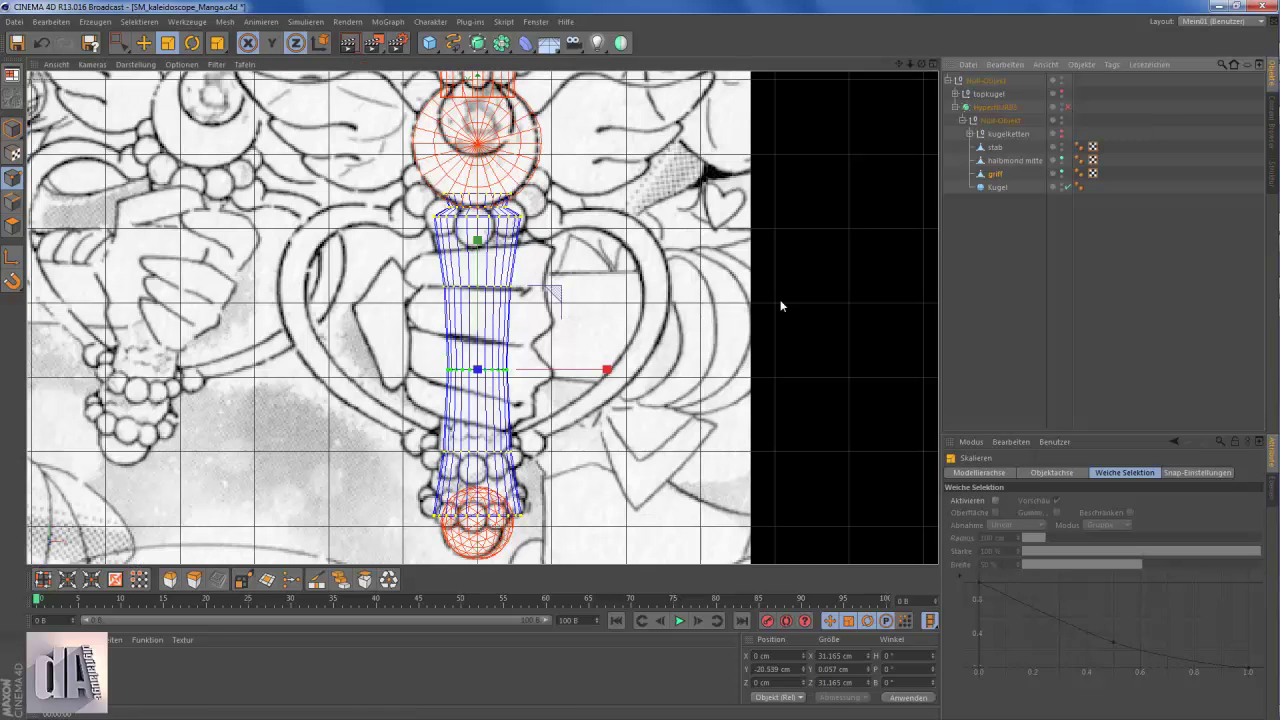
left_click(120, 45)
left_click_drag(353, 282, 607, 454)
left_click(168, 44)
key("q")
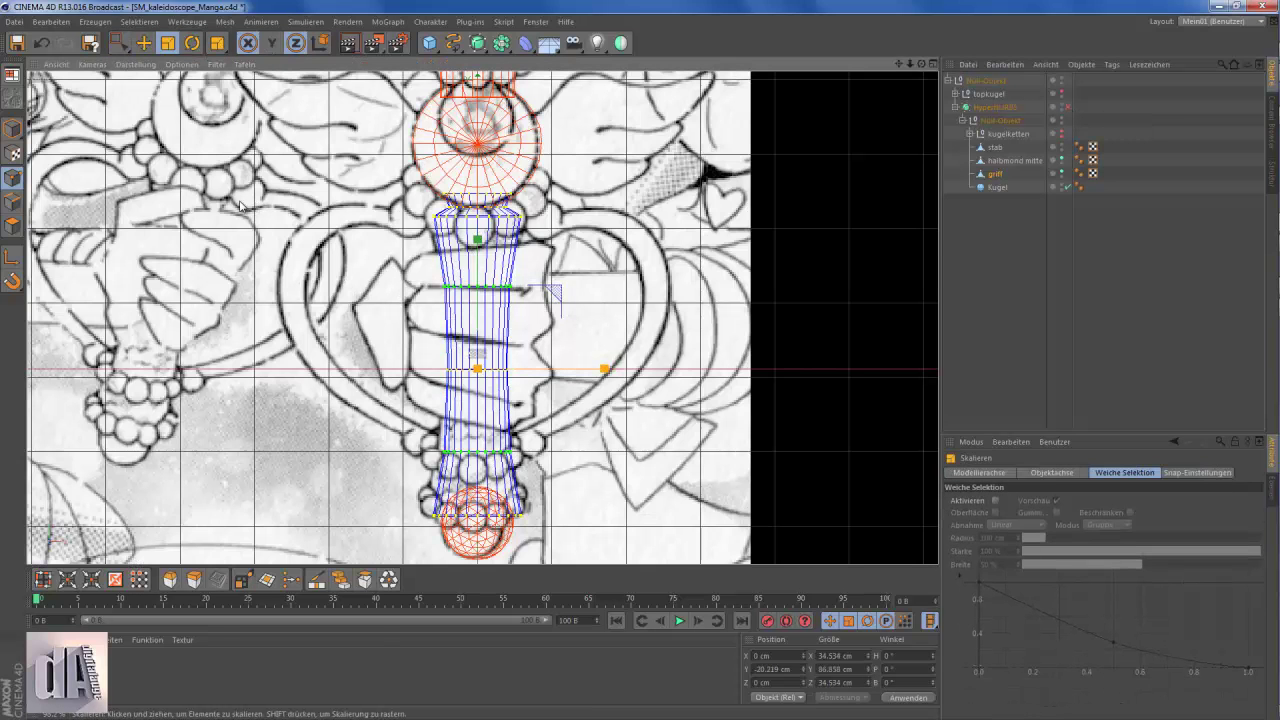
scroll(667, 117, "down", 4)
key("ctrl+r")
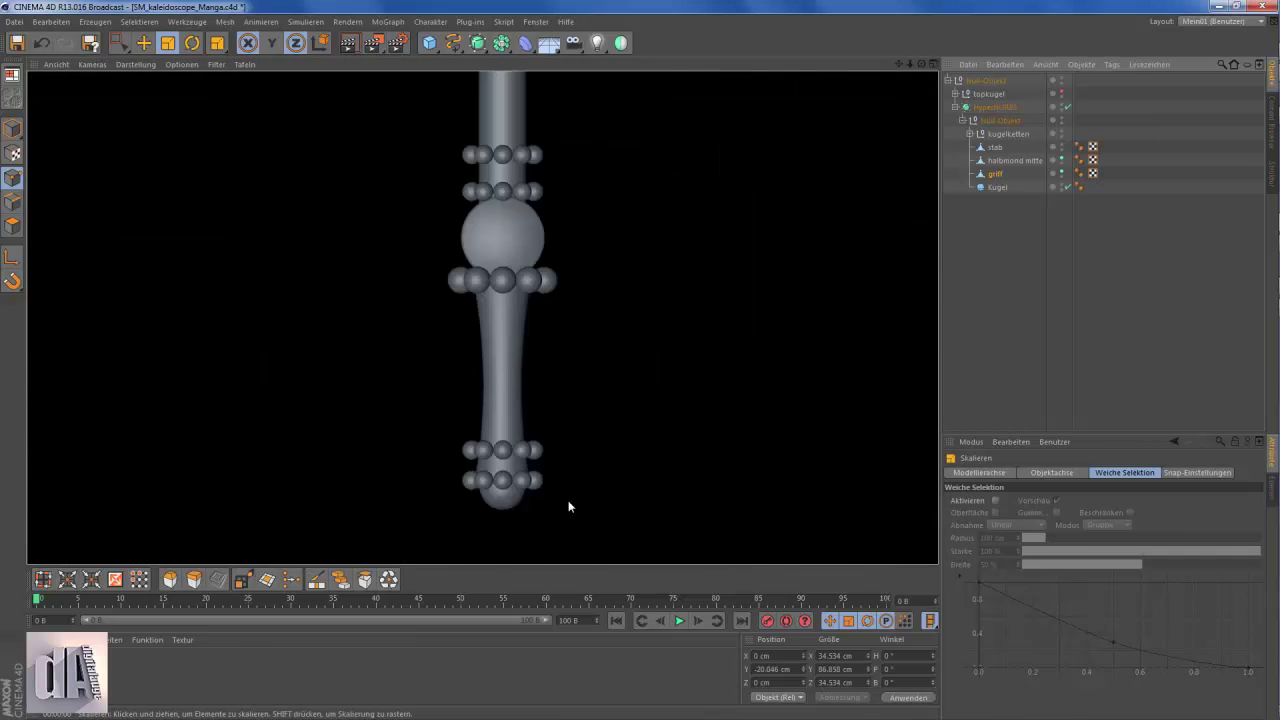
scroll(566, 512, "down", 1)
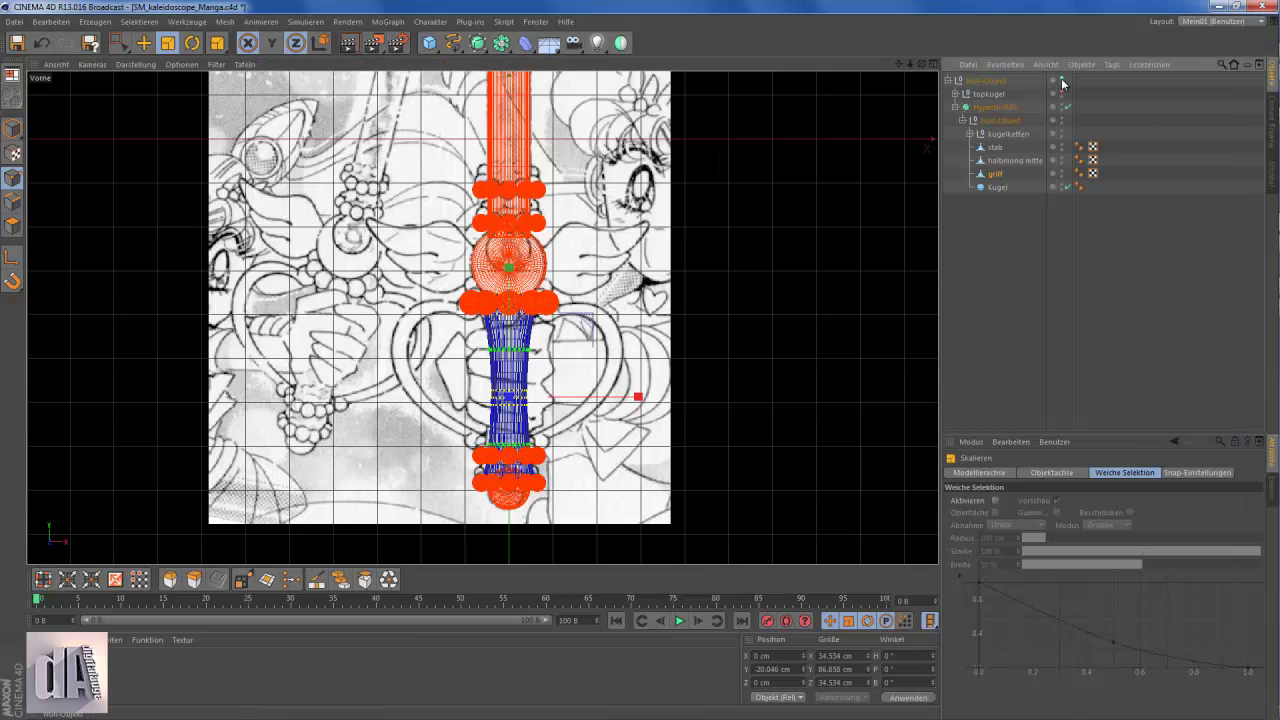
left_click(1061, 78)
- Add a new cube and display it as a wire outline
scroll(480, 300, "up", 2)
left_click(429, 42)
left_click(470, 52)
left_click(135, 64)
left_click(140, 177)
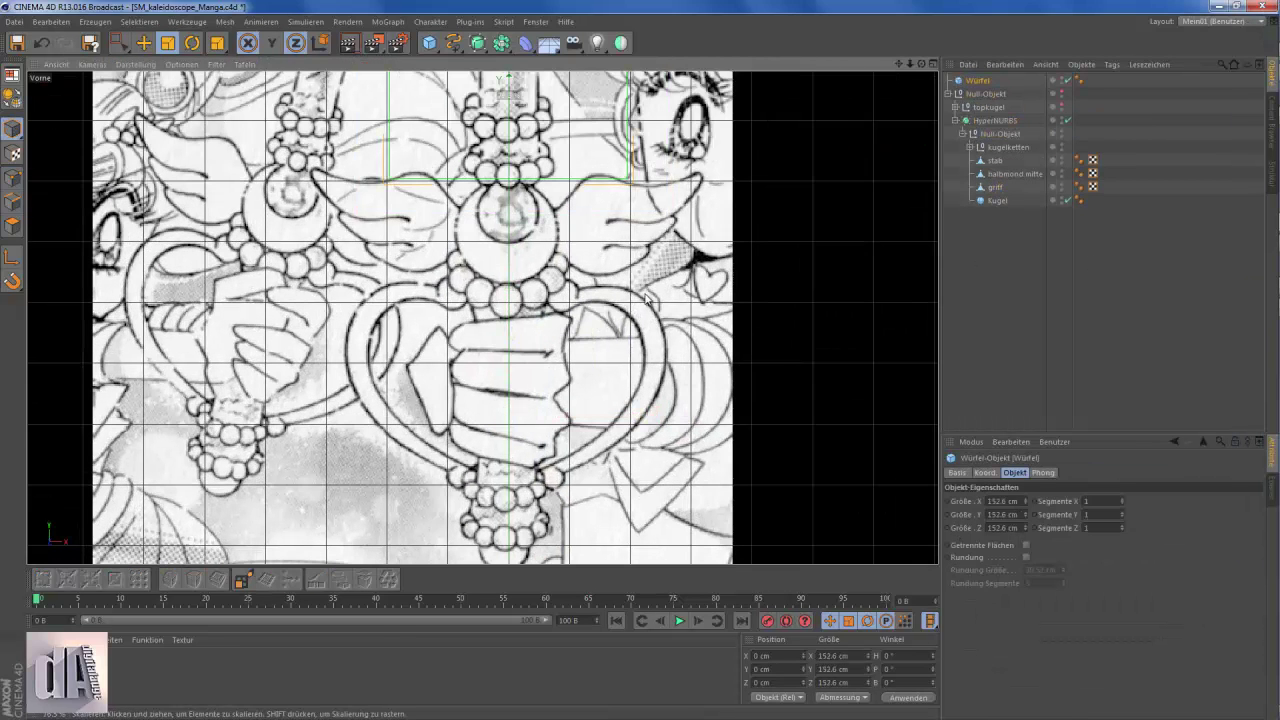
- Raise the schutz cube slightly so it sits beside the lower bead ring
key("e")
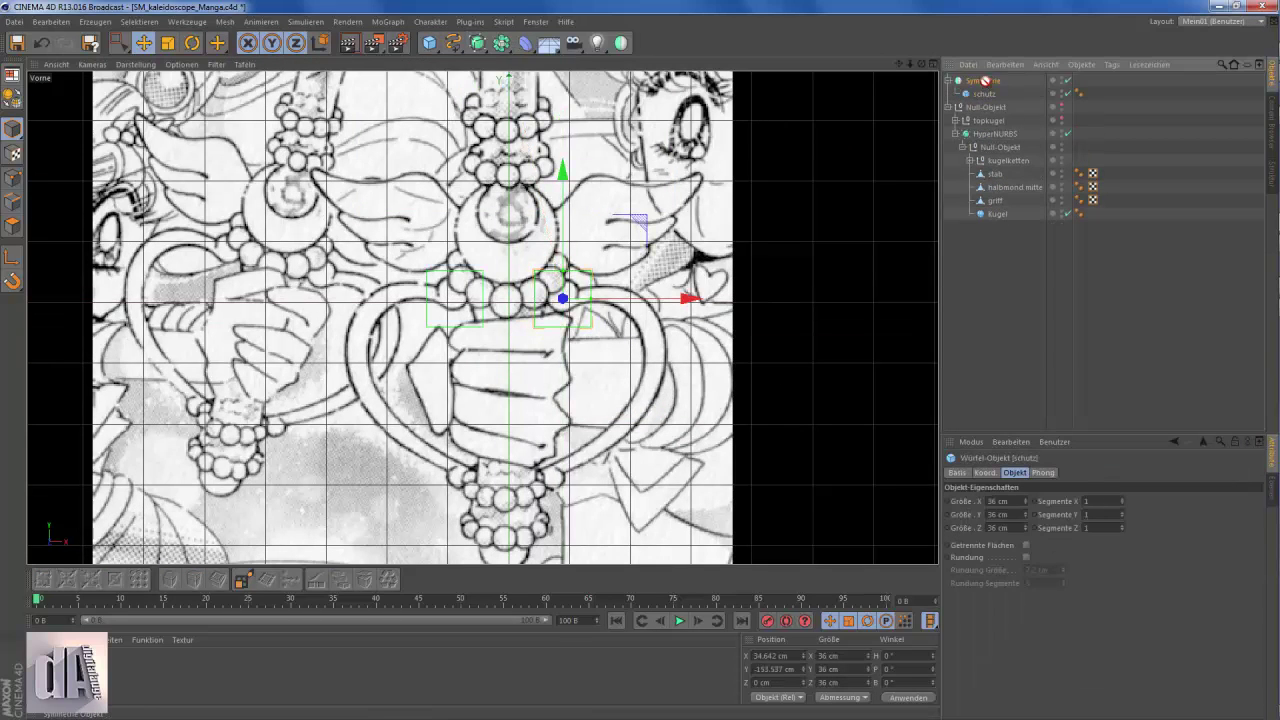
left_click(1010, 186)
key("F1")
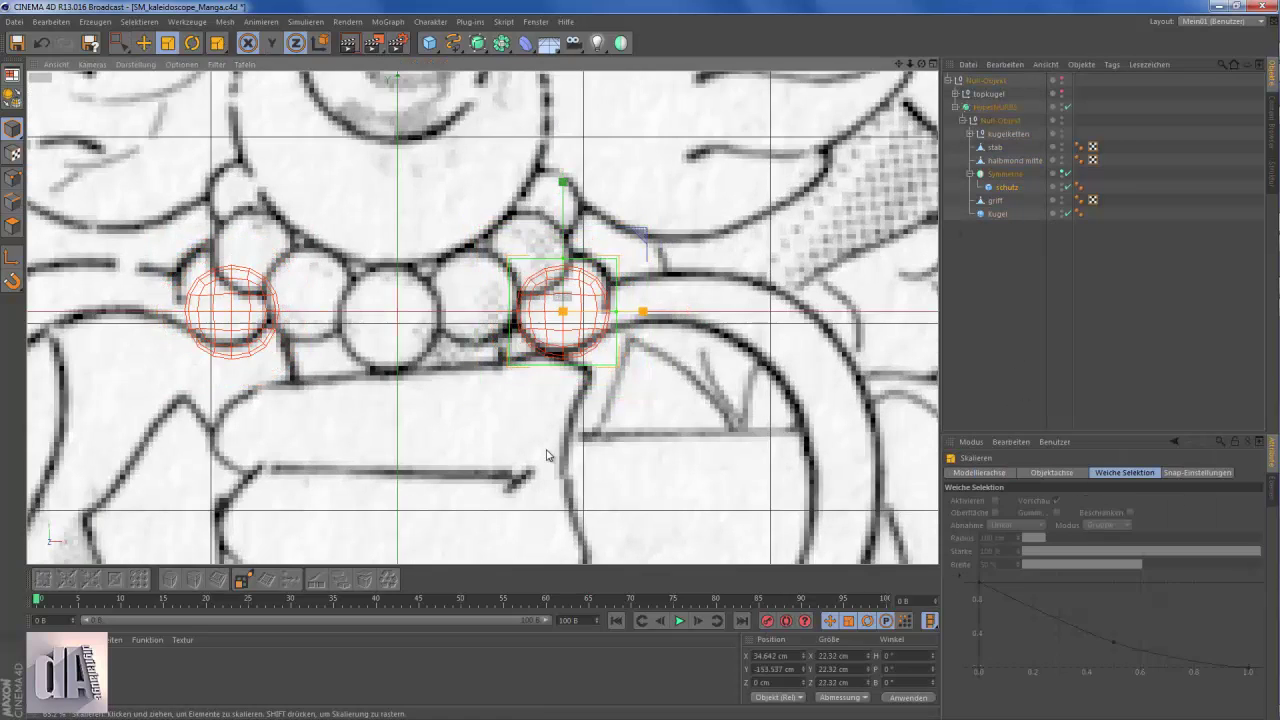
left_click(1005, 188)
key("e")
left_click_drag(563, 187, 563, 175)
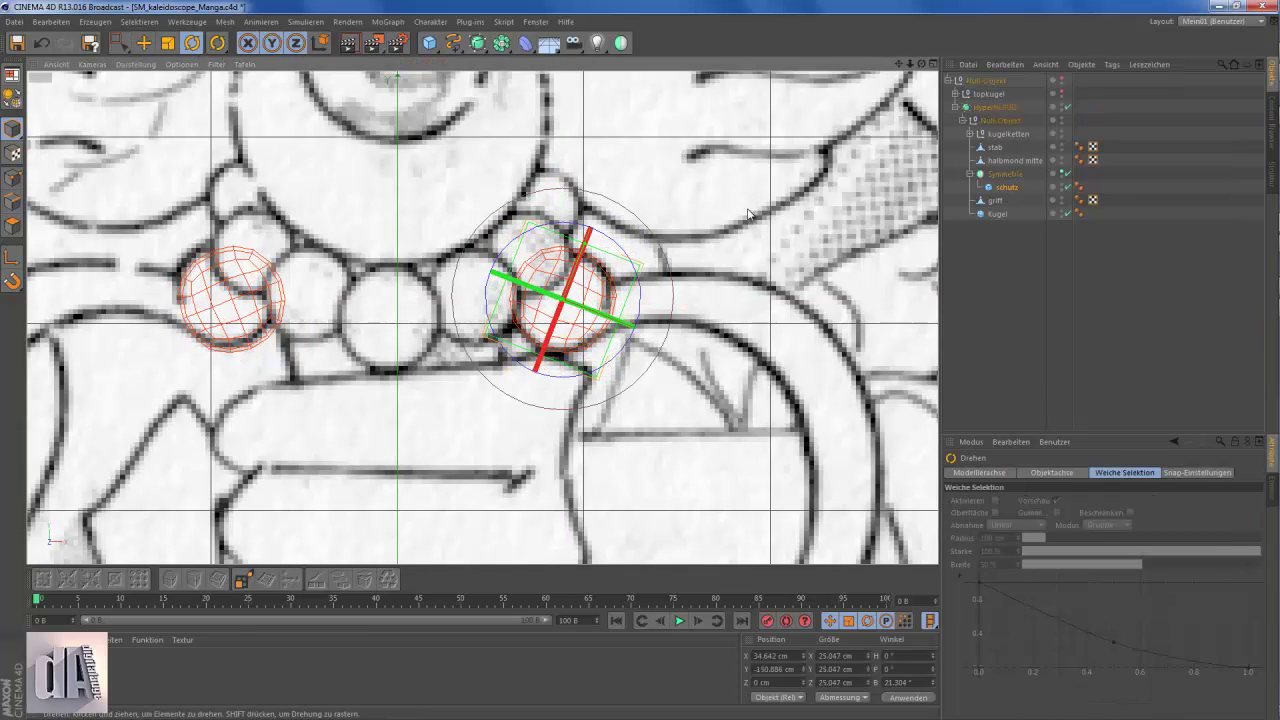
key("F1")
- Make schutz editable, then extrude and inner-extrude its outer face
left_click(121, 45)
key("c")
key("F4")
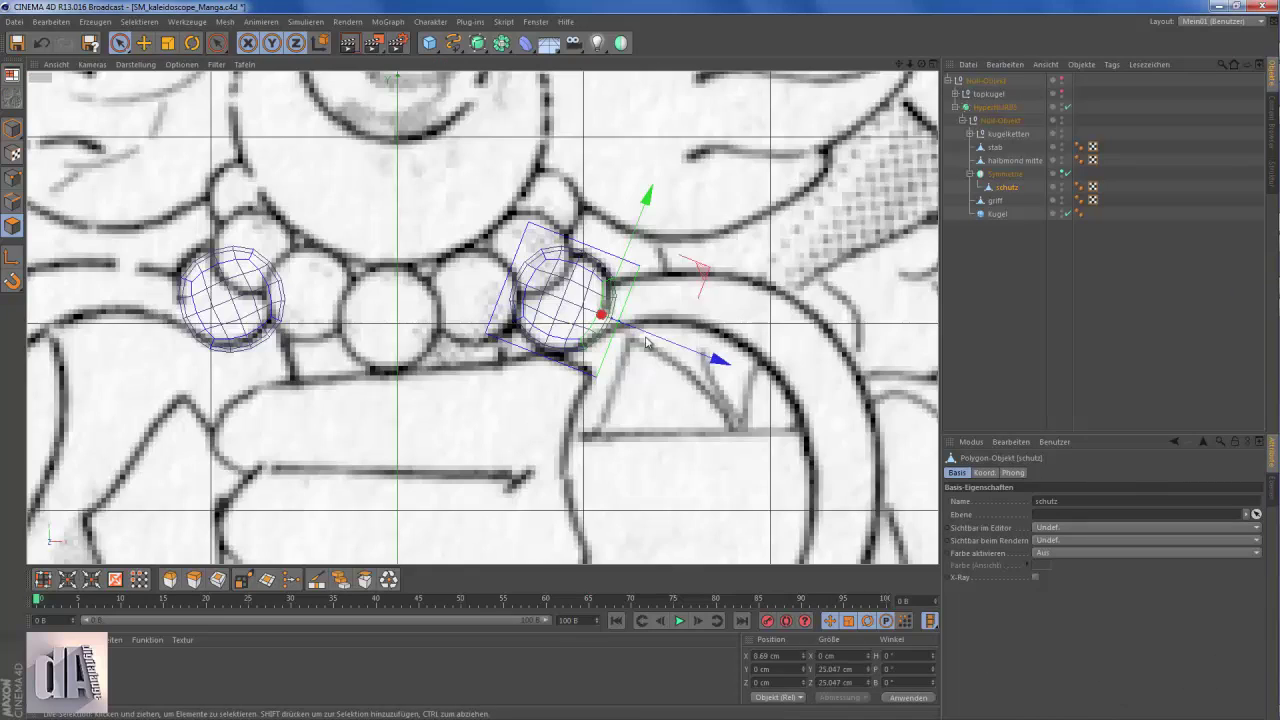
key("d")
mouse_move(672, 326)
left_mouse_down()
mouse_move(641, 366)
mouse_move(726, 408)
left_mouse_up()
key("F1")
right_click(735, 195)
left_click(790, 290)
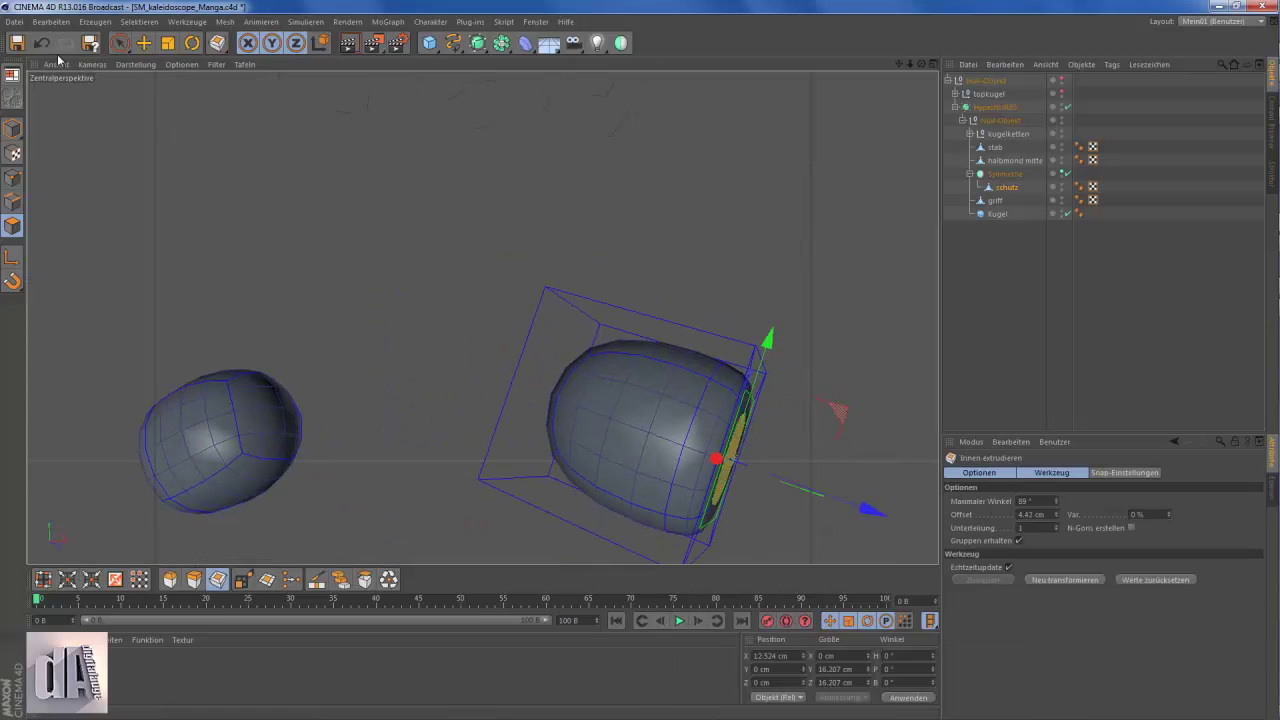
key("F4")
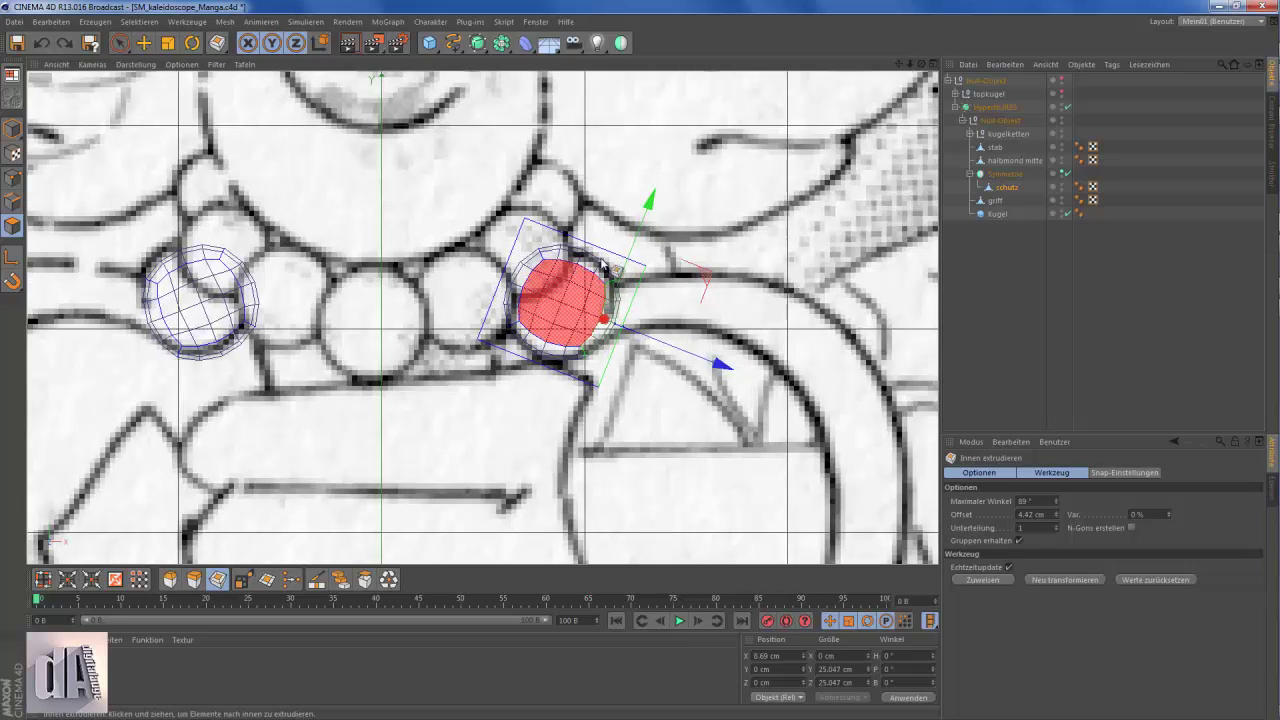
- Shrink the guard's inset face to 11.772 cm with the X-axis lock off
scroll(610, 310, "up", 2)
key("k")
scroll(590, 260, "up", 3)
scroll(570, 210, "up", 3)
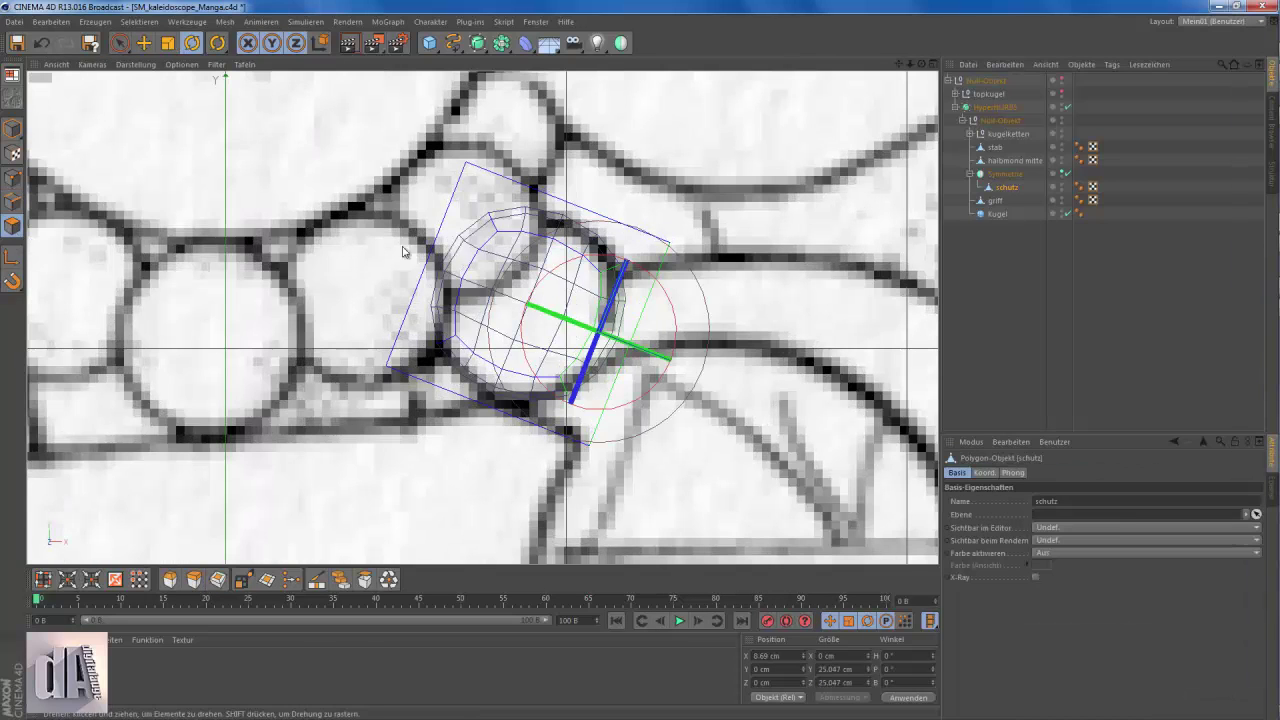
left_click(118, 42)
left_click(165, 72)
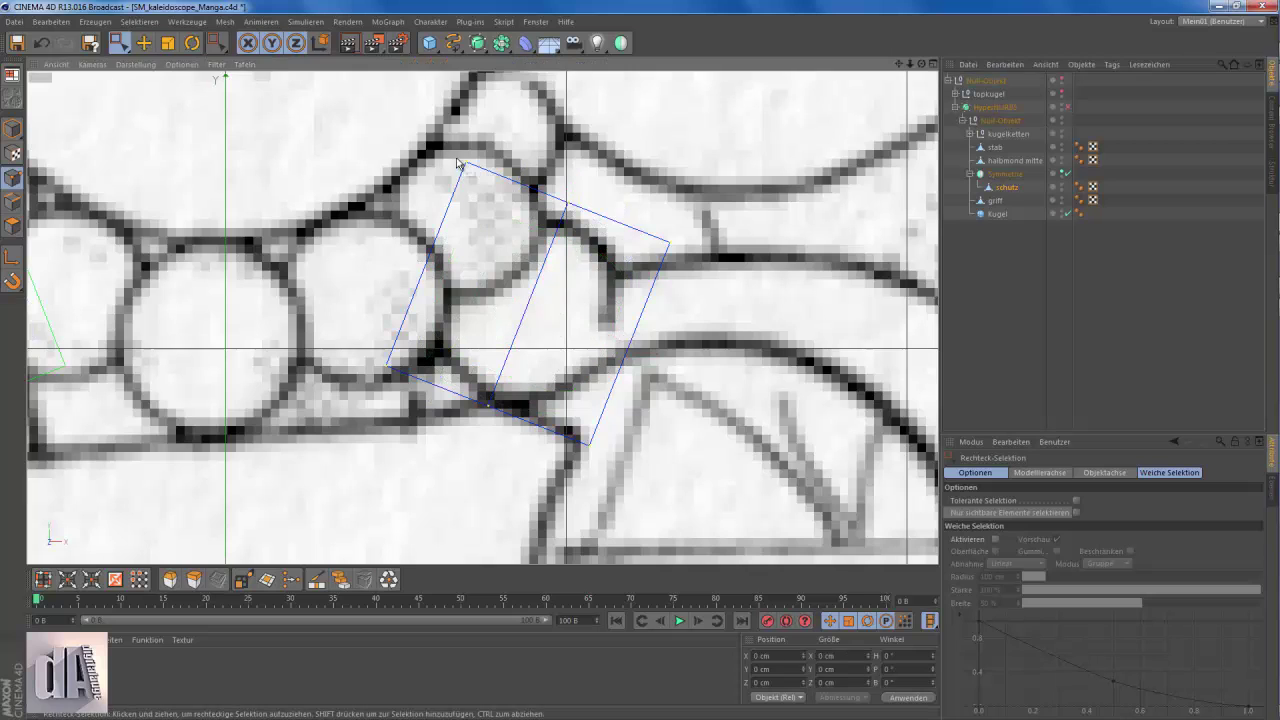
key("F1")
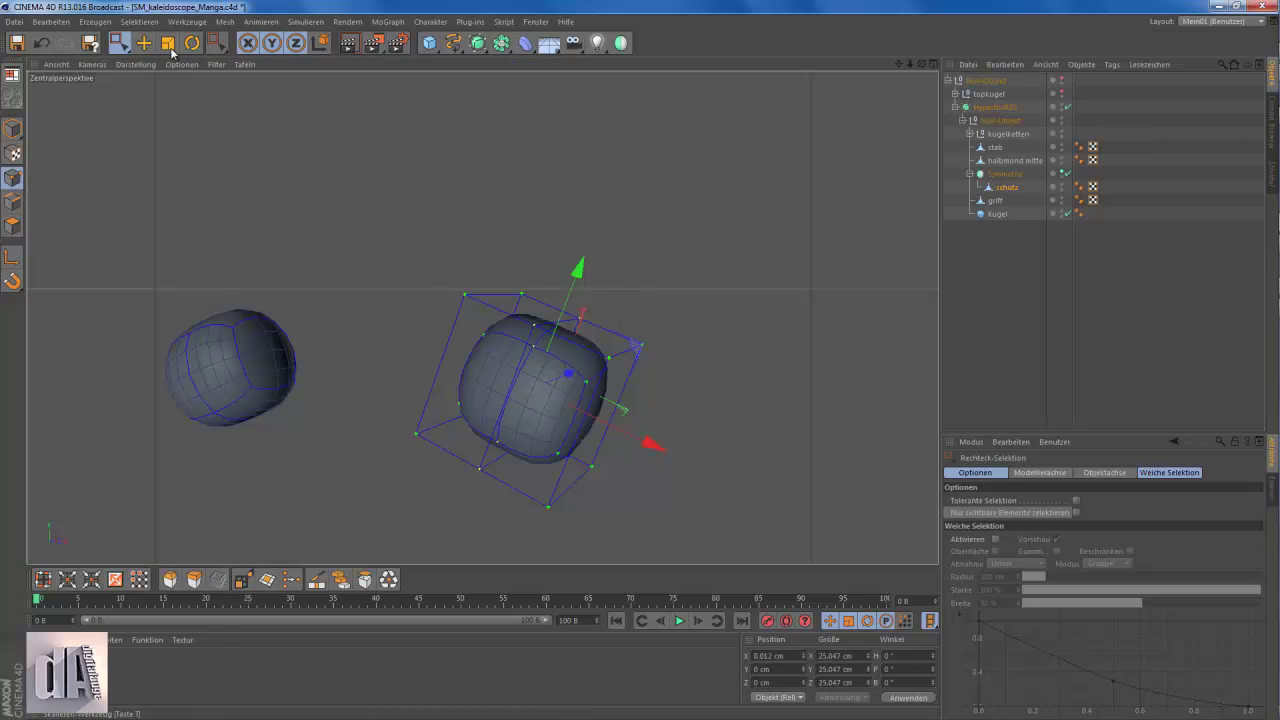
left_click(168, 42)
key("x")
key("F4")
left_click_drag(617, 437, 501, 342)
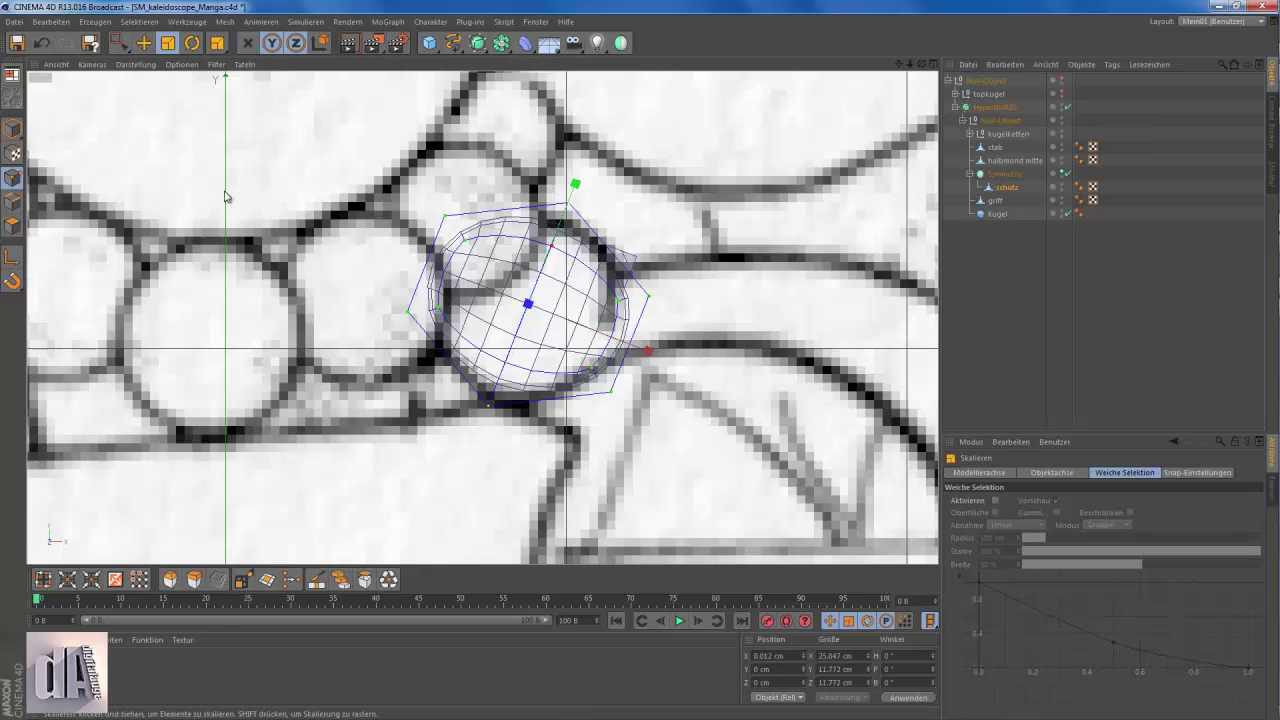
- Enlarge the guard piece and rotate it toward the heart outline
key("space")
left_click(168, 42)
key("x")
key("F1")
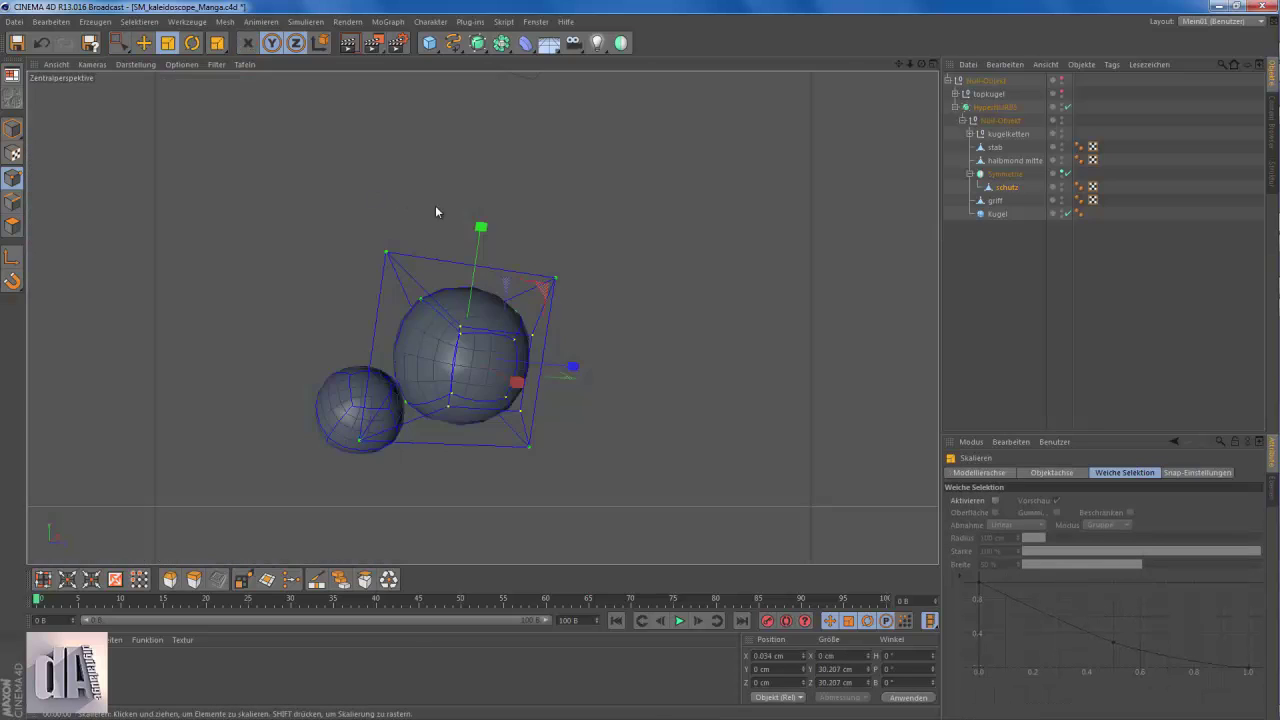
left_click_drag(435, 205, 620, 395)
key("F4")
key("F1")
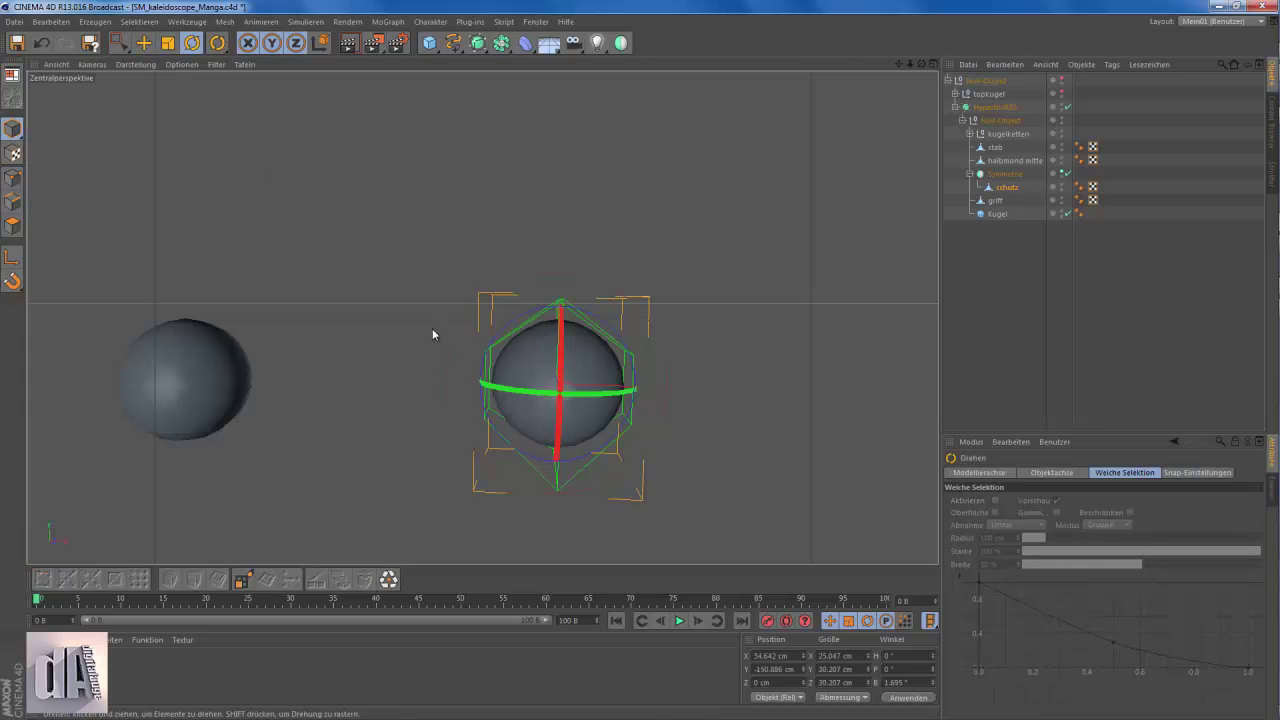
left_click_drag(432, 328, 655, 472, "alt")
left_click(119, 42)
key("F4")
- Extrude the guard's outer face rightward and add a resized new segment along the heart outline
key("e")
left_click_drag(600, 320, 677, 366)
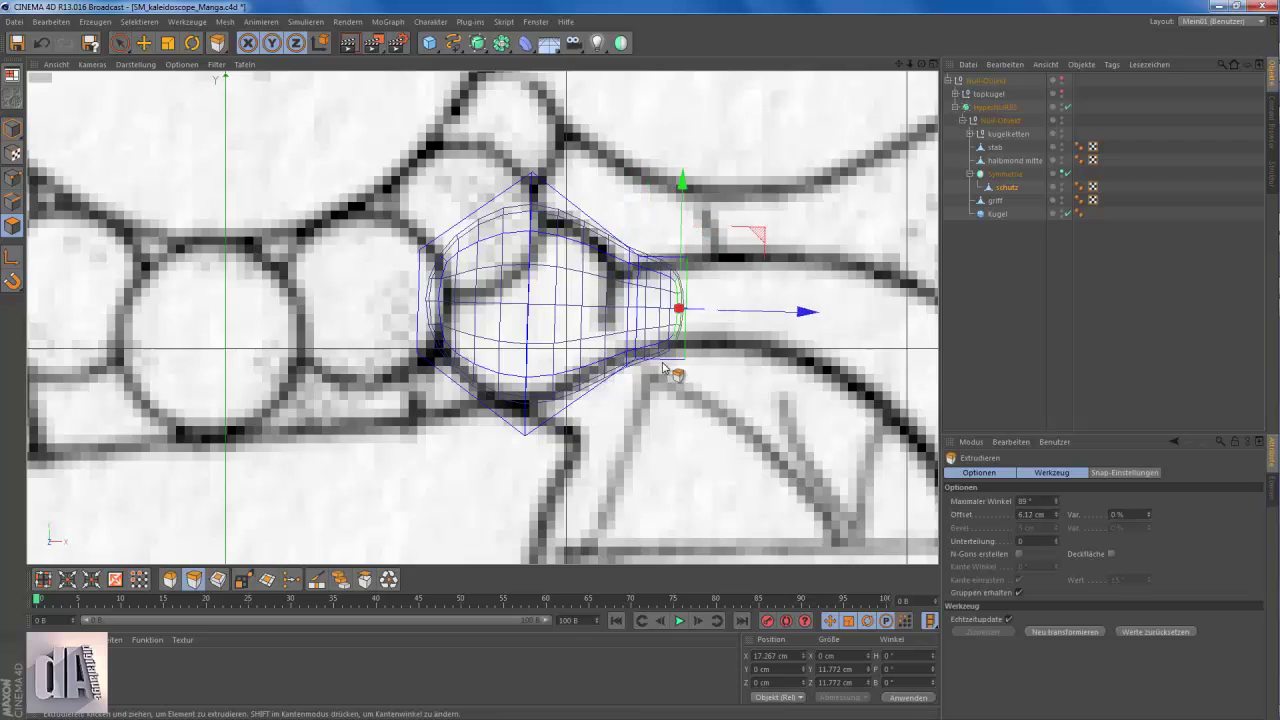
scroll(530, 122, "down", 5)
left_click_drag(535, 97, 619, 97)
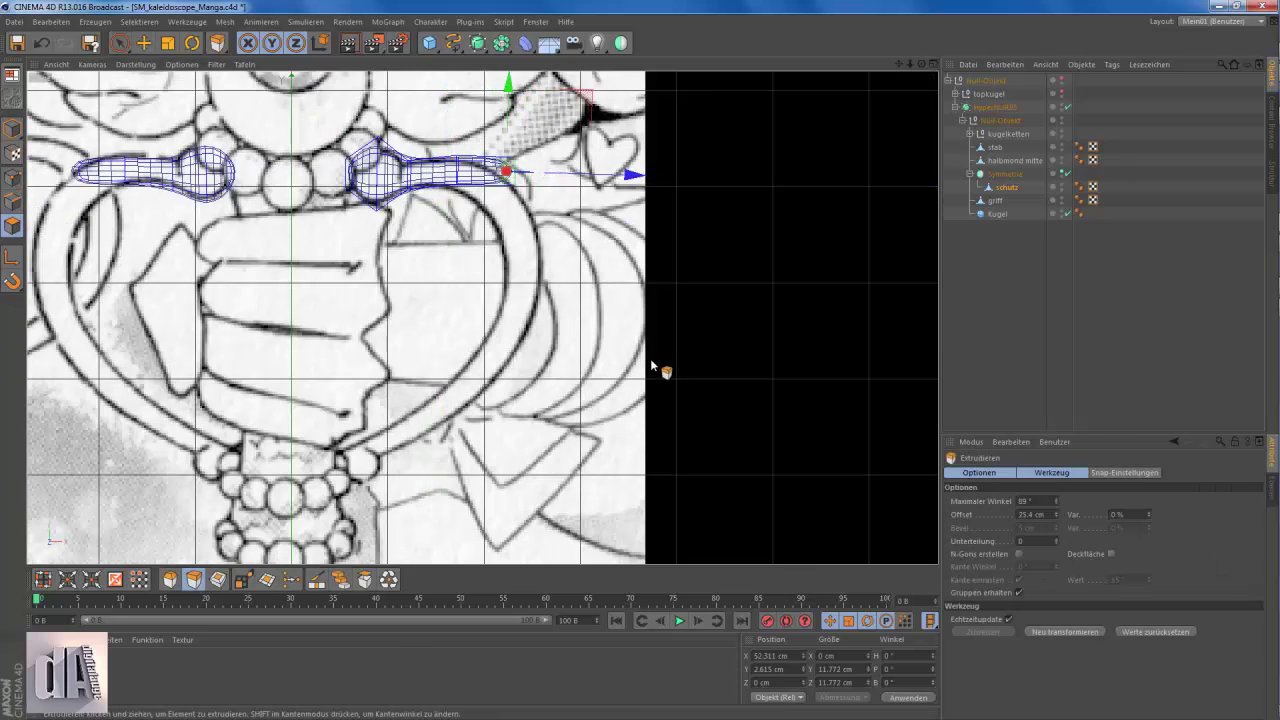
left_click(217, 42)
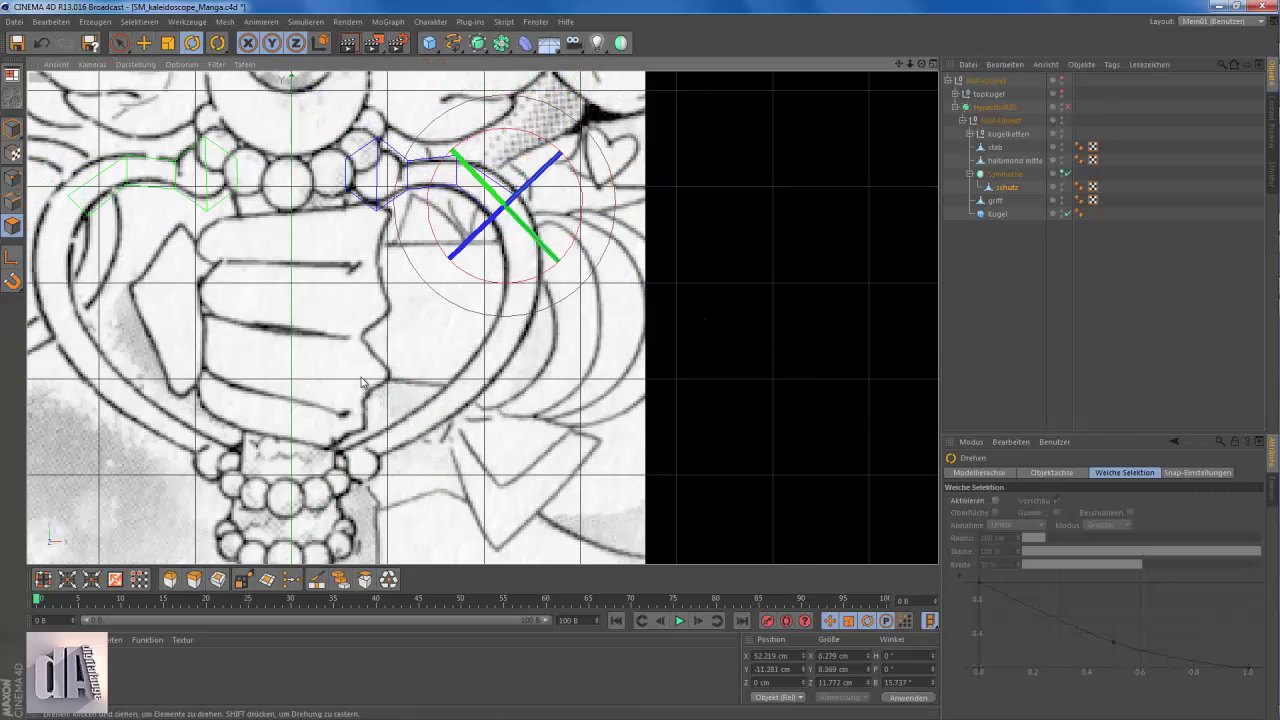
key("d")
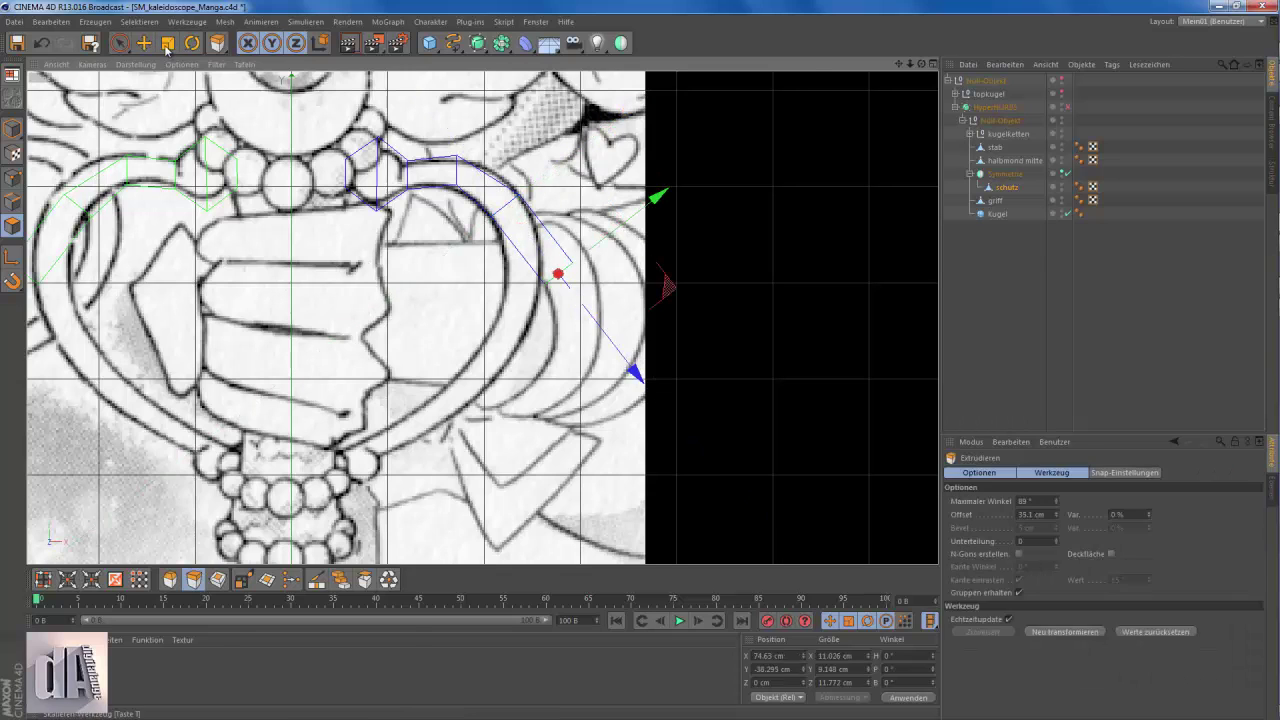
left_click(192, 42)
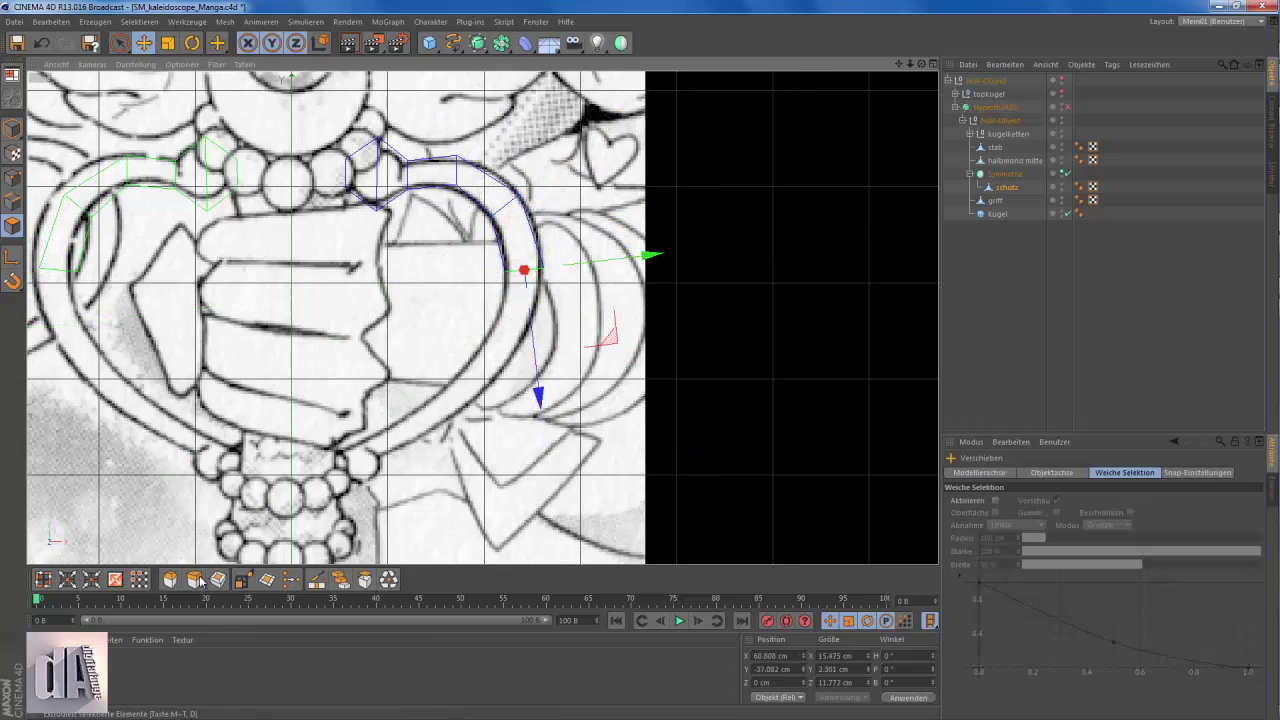
key("t")
left_click_drag(277, 400, 226, 218)
- Move the new segment down the heart outline and resize its end edge to the outline width
key("e")
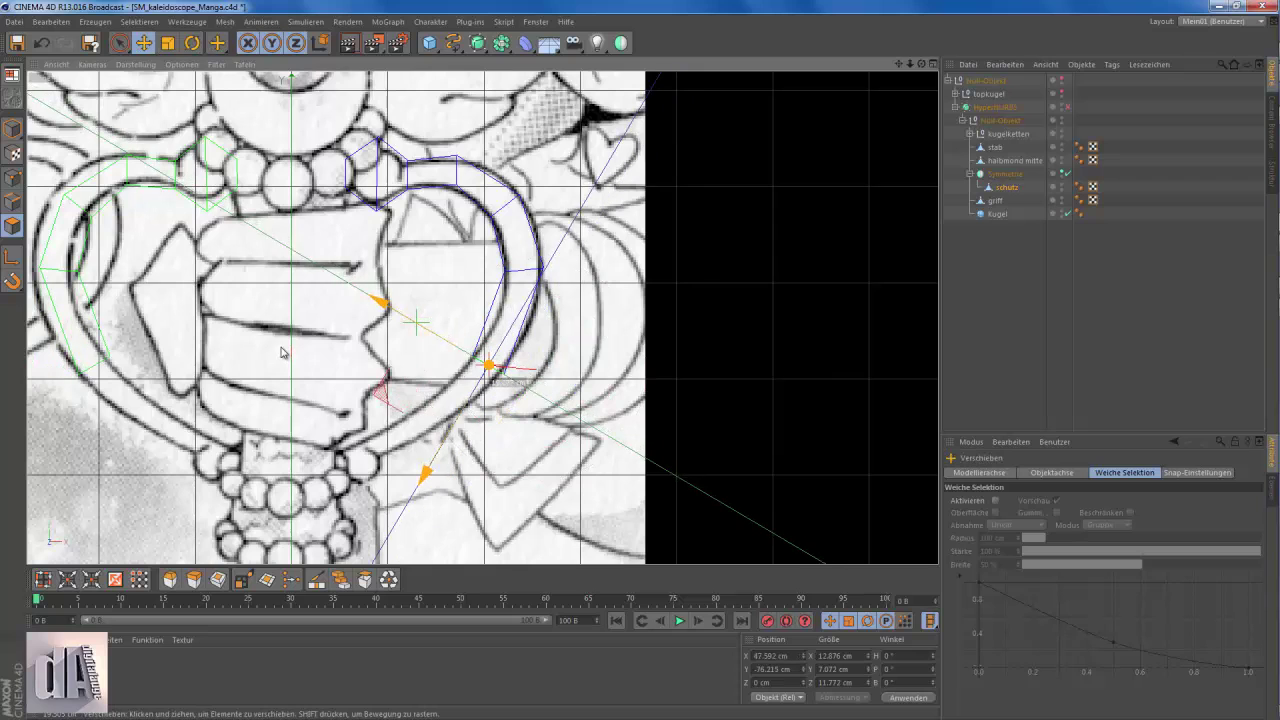
left_click_drag(657, 366, 622, 426)
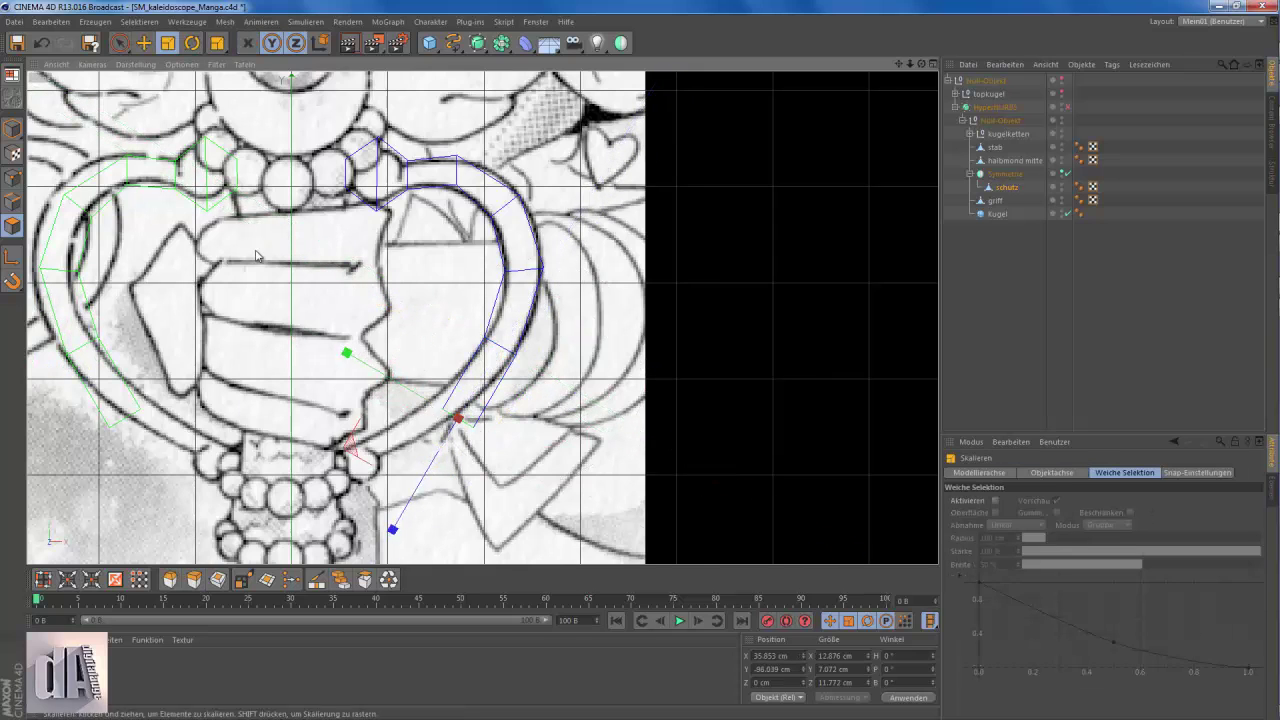
key("r")
key("e")
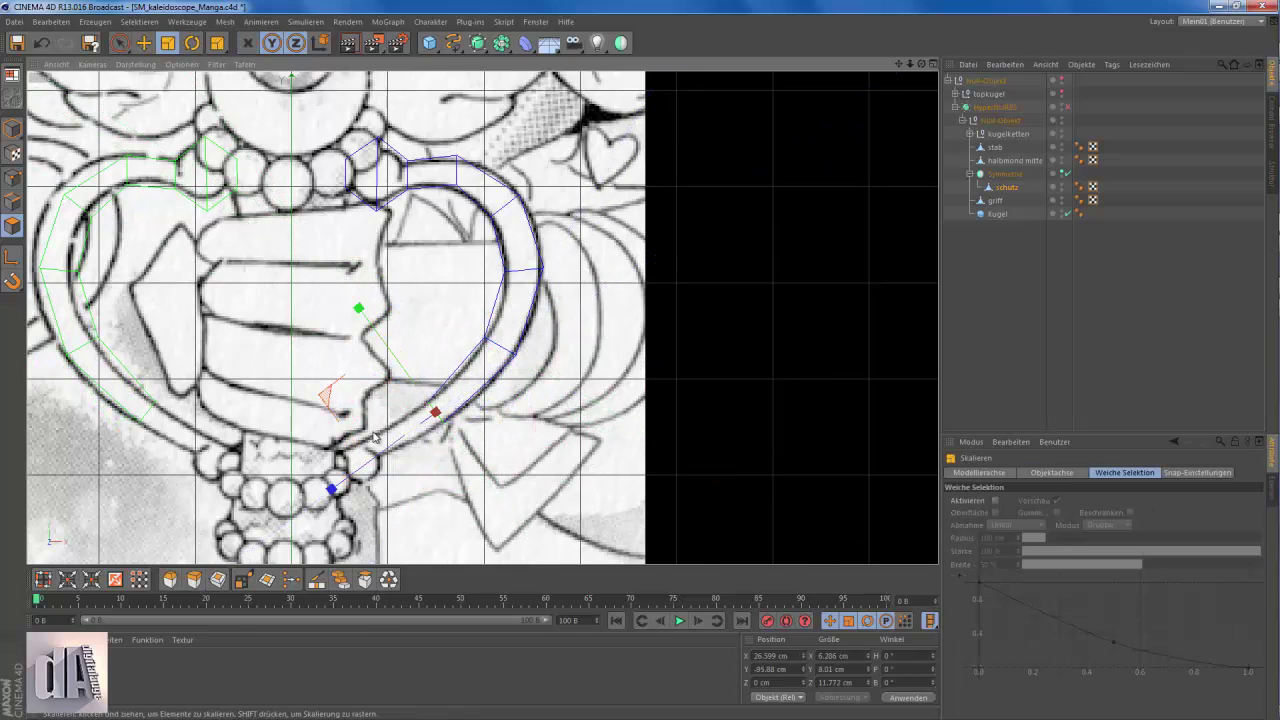
left_click_drag(375, 437, 96, 240)
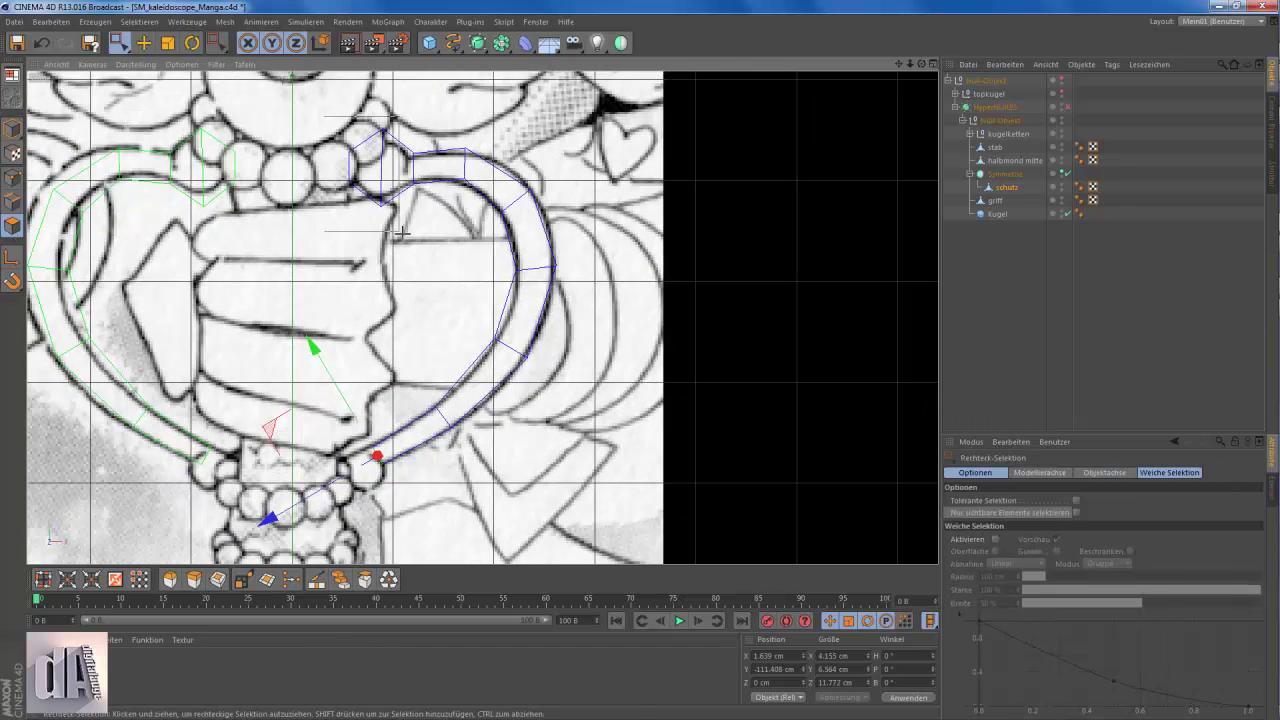
right_click(492, 192)
left_click(540, 529)
key("e")
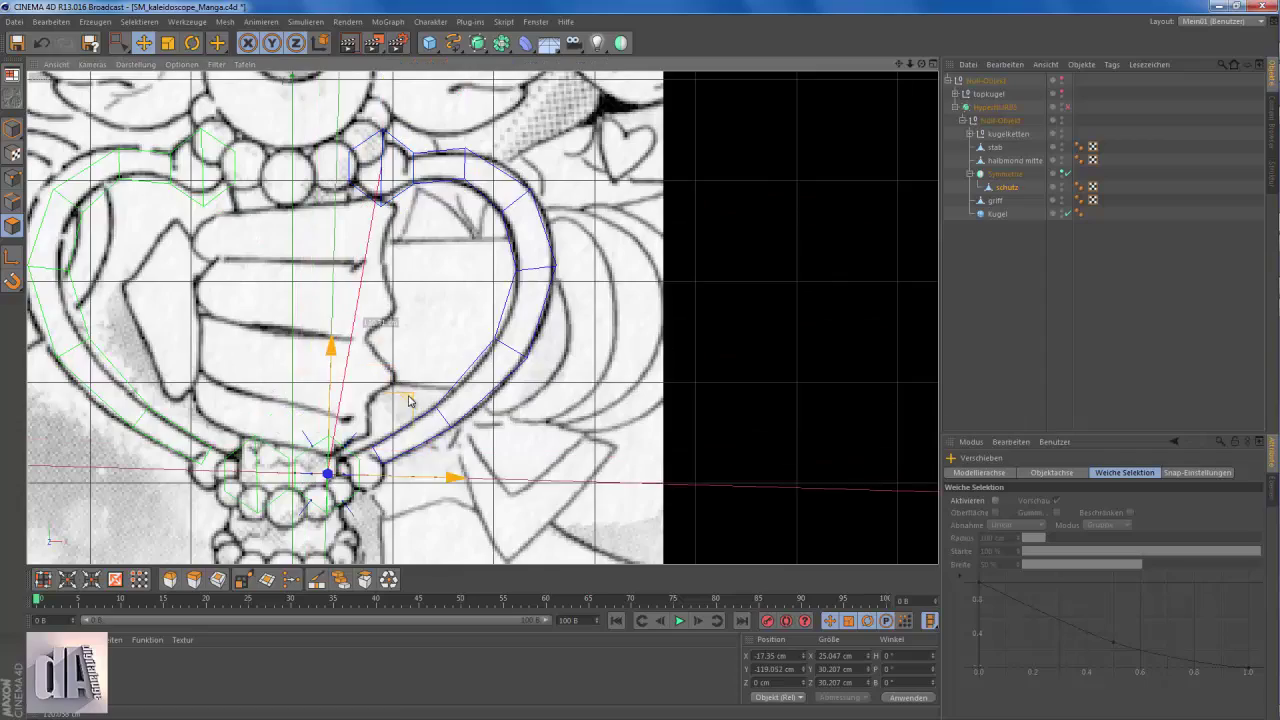
key("F1")
scroll(473, 429, "up", 5)
left_click(119, 42)
- Rotate and scale the hexagon knob so it meets the guard strip's lower end
left_click(443, 463)
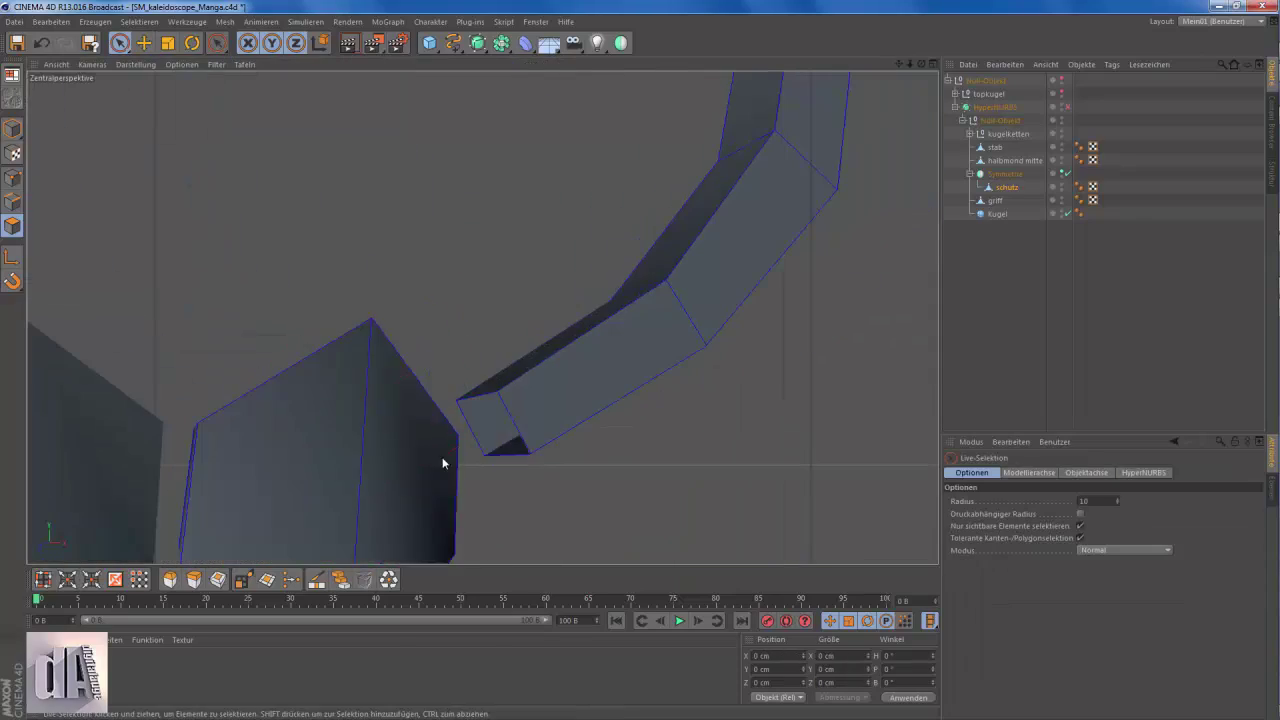
key("F4")
left_click(362, 449)
key("r")
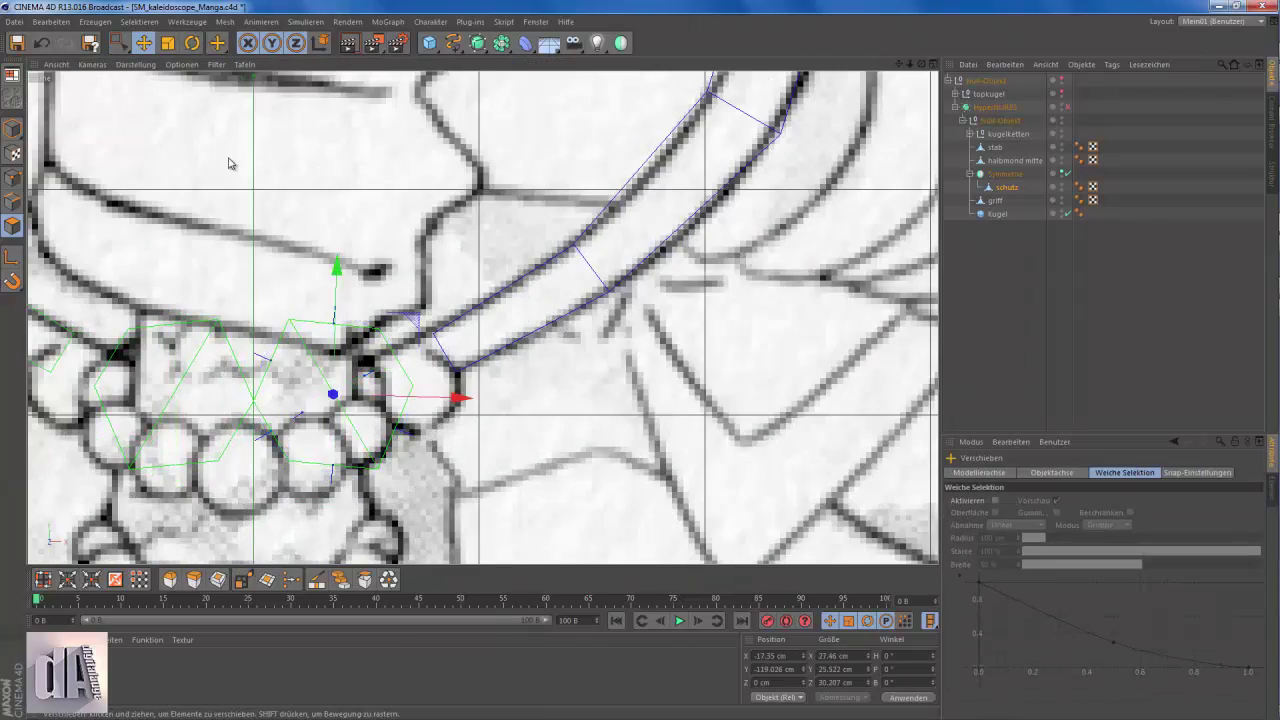
scroll(479, 474, "up", 8)
scroll(400, 227, "down", 3)
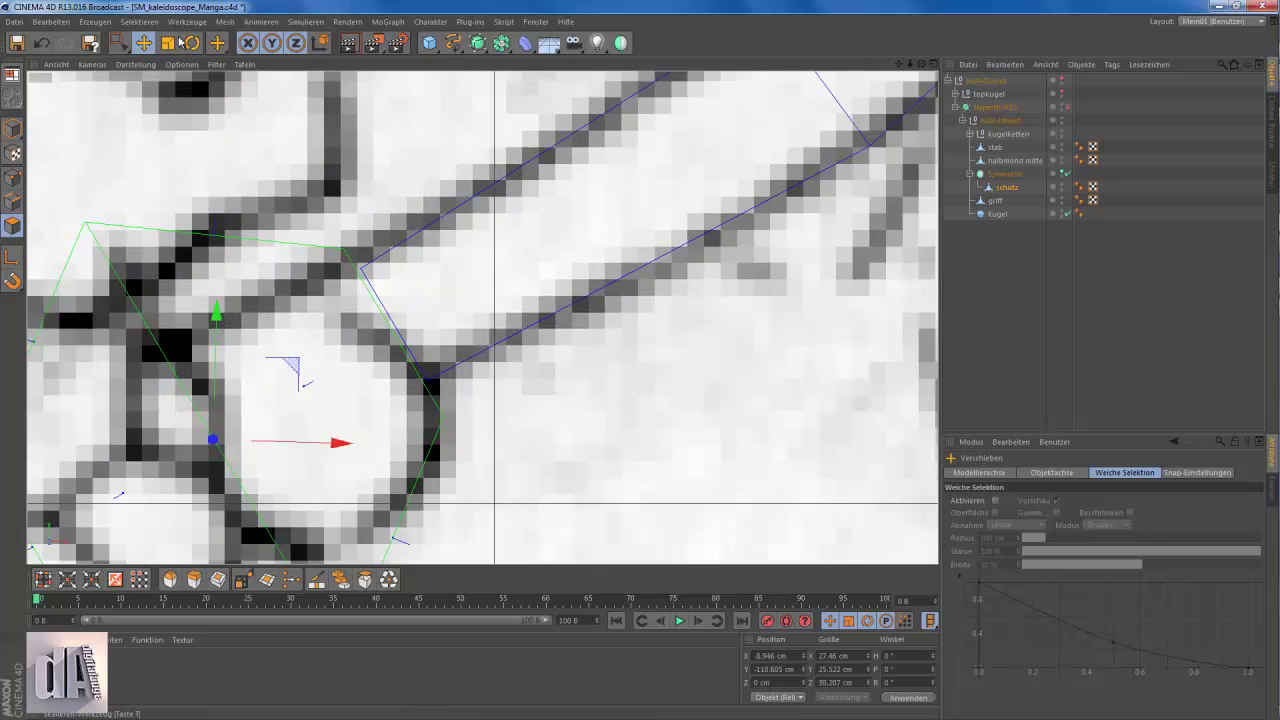
key("t")
scroll(400, 227, "down", 3)
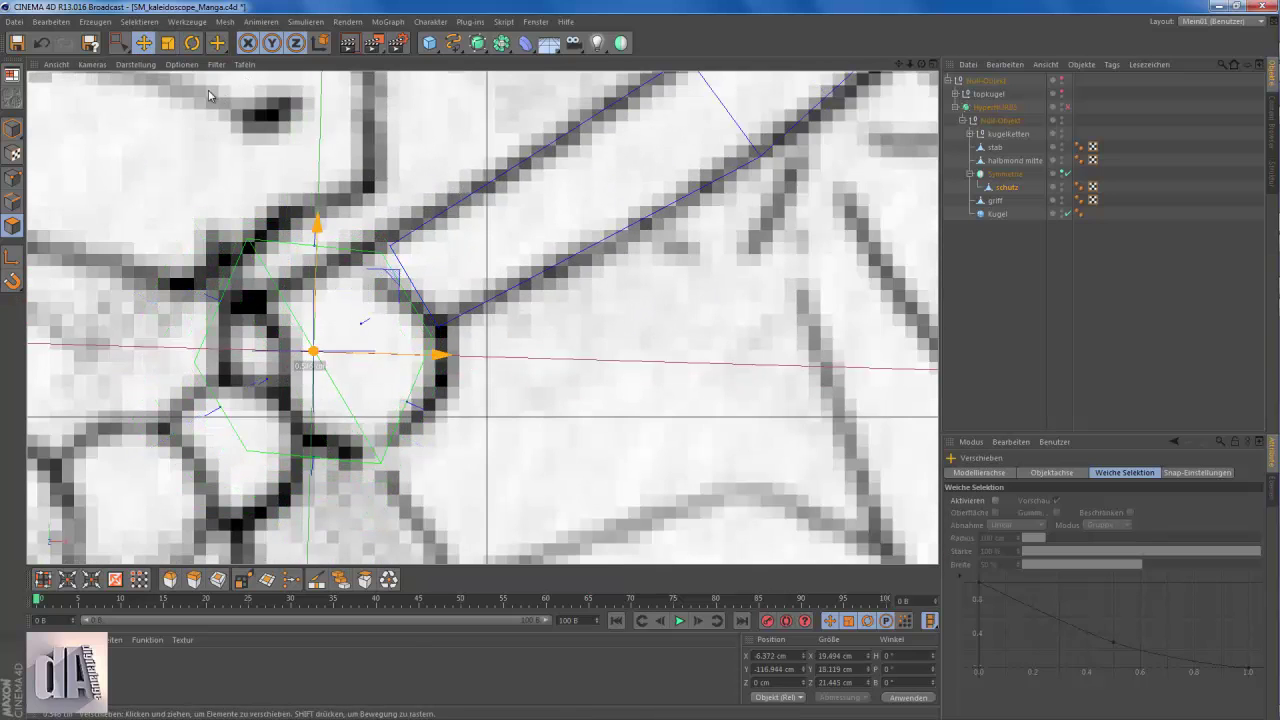
key("t")
scroll(201, 124, "down", 2)
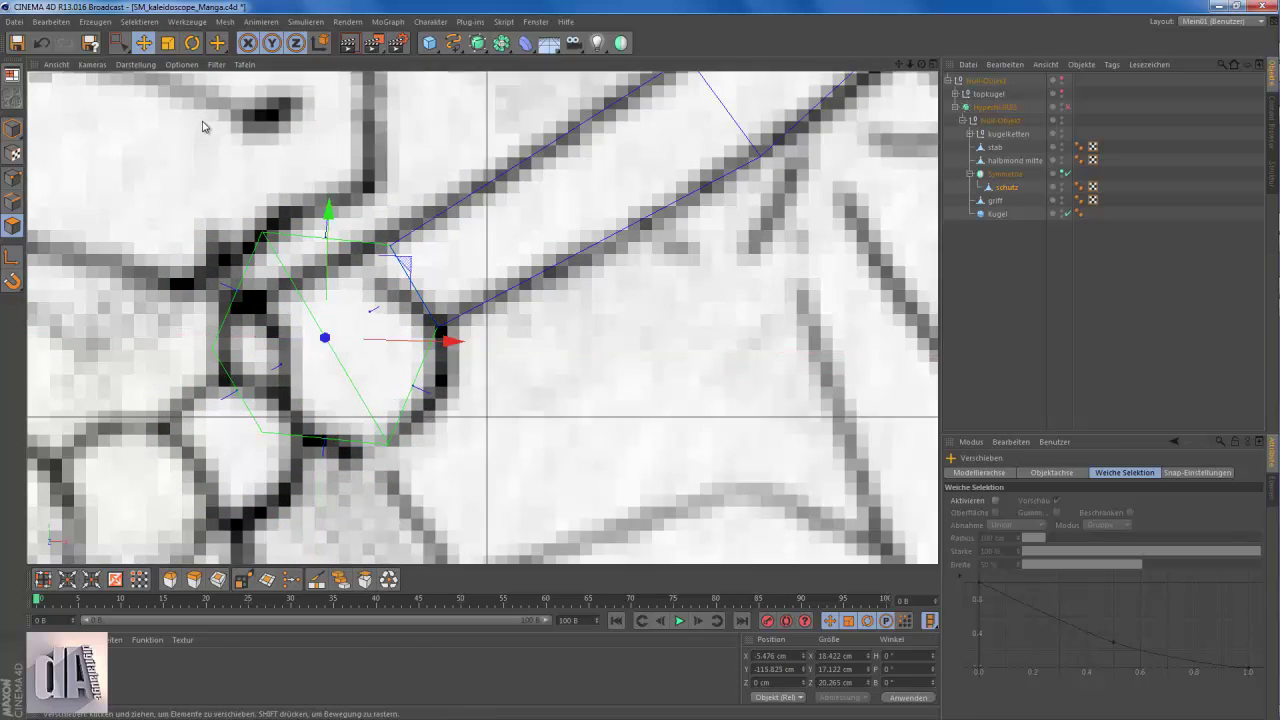
key("F1")
left_click_drag(543, 471, 426, 434, "alt")
- Weld the strip's first corner point onto the knob
left_click(291, 579)
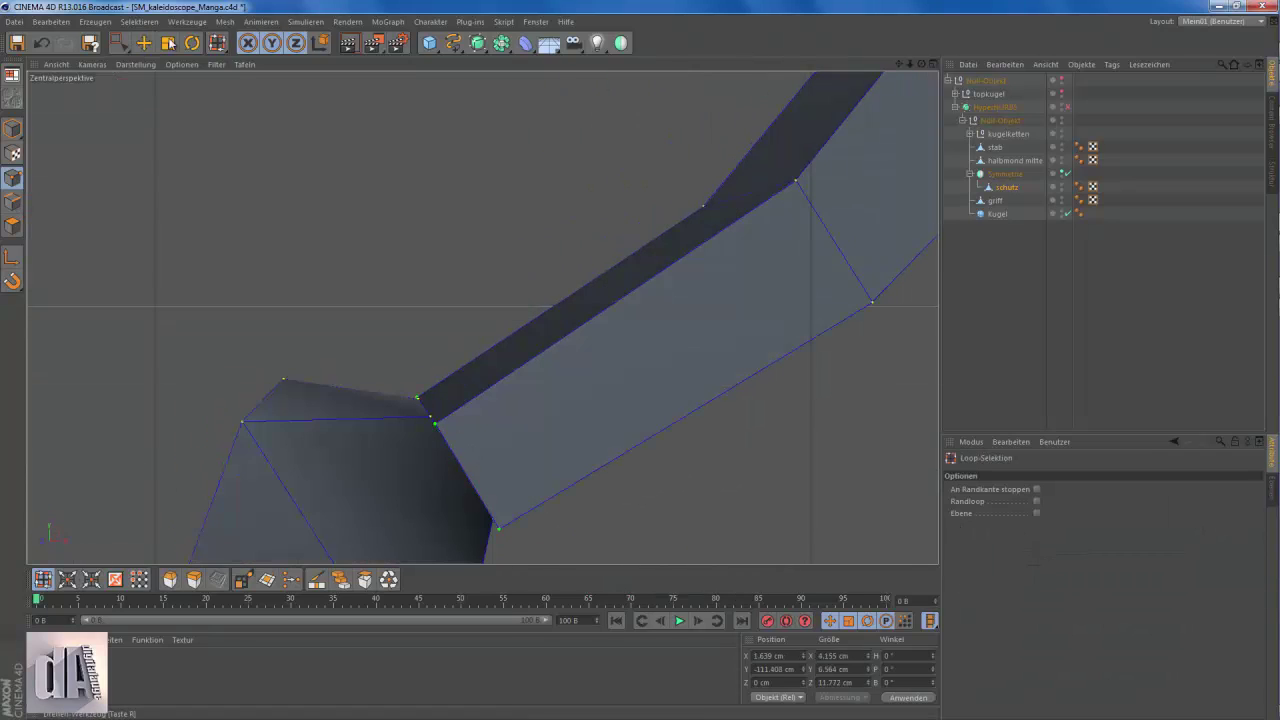
mouse_move(450, 350)
left_mouse_down("alt")
mouse_move(580, 486)
mouse_move(443, 428)
mouse_move(543, 306)
mouse_move(430, 470)
mouse_move(466, 494)
mouse_move(403, 444)
left_mouse_up("alt")
left_click(521, 488)
key("9")
left_click(415, 490)
scroll(466, 494, "down", 5)
scroll(443, 480, "up", 6)
scroll(479, 455, "down", 5)
- Weld the next corner onto the knob point and check the smoothed guard against the reference
key("m")
key("q")
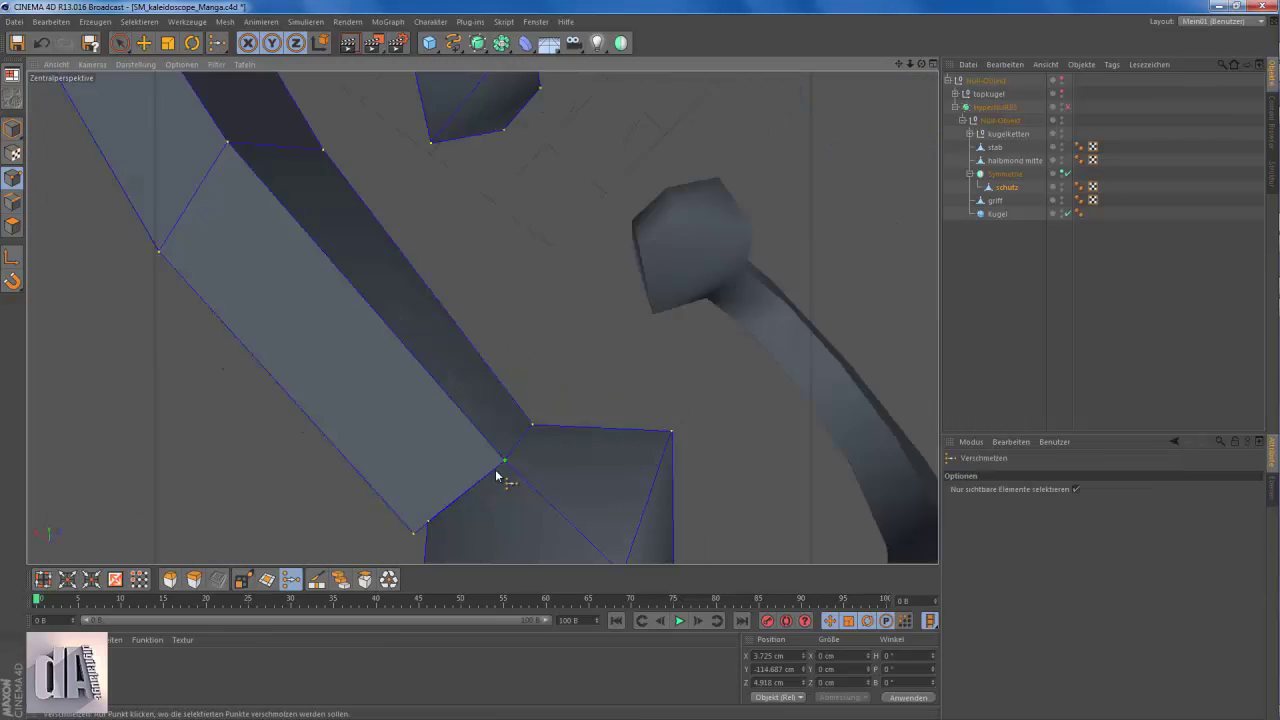
scroll(545, 493, "up", 5)
left_click_drag(545, 493, 789, 437, "alt")
left_click(374, 363)
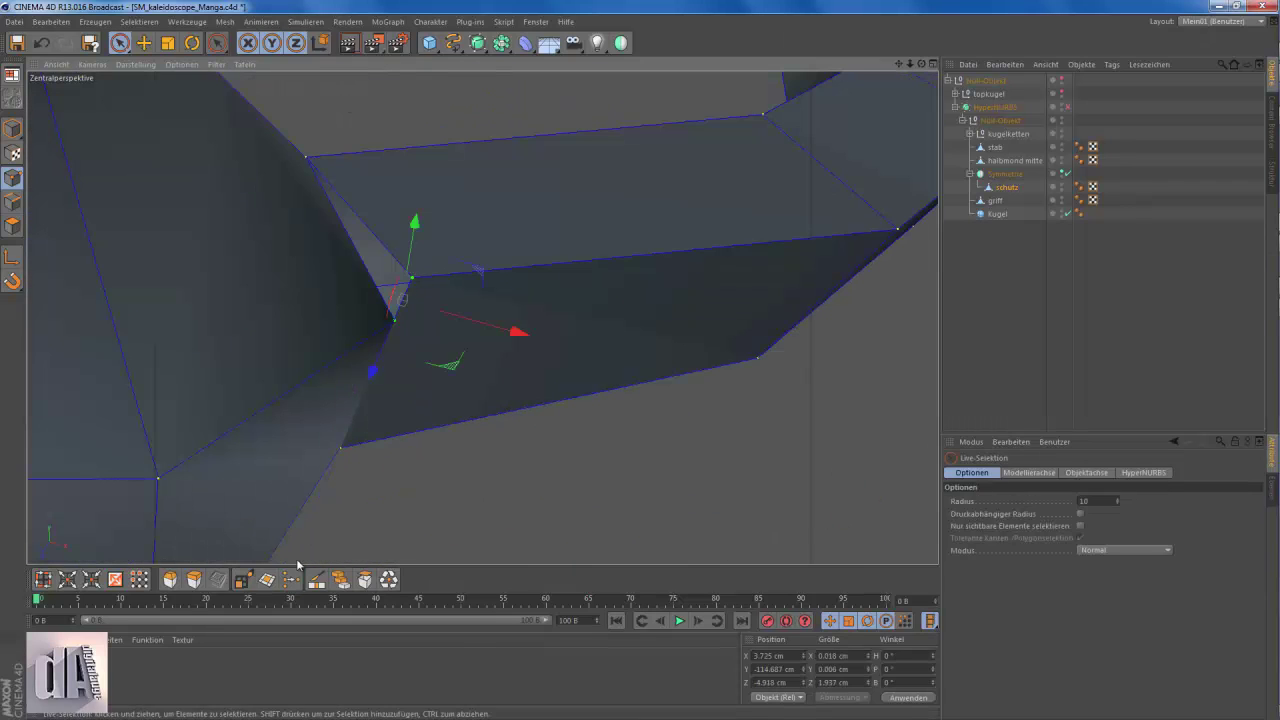
left_click(965, 313)
scroll(498, 332, "down", 5)
mouse_move(498, 332)
left_mouse_down("alt")
mouse_move(274, 400)
mouse_move(330, 460)
left_mouse_up("alt")
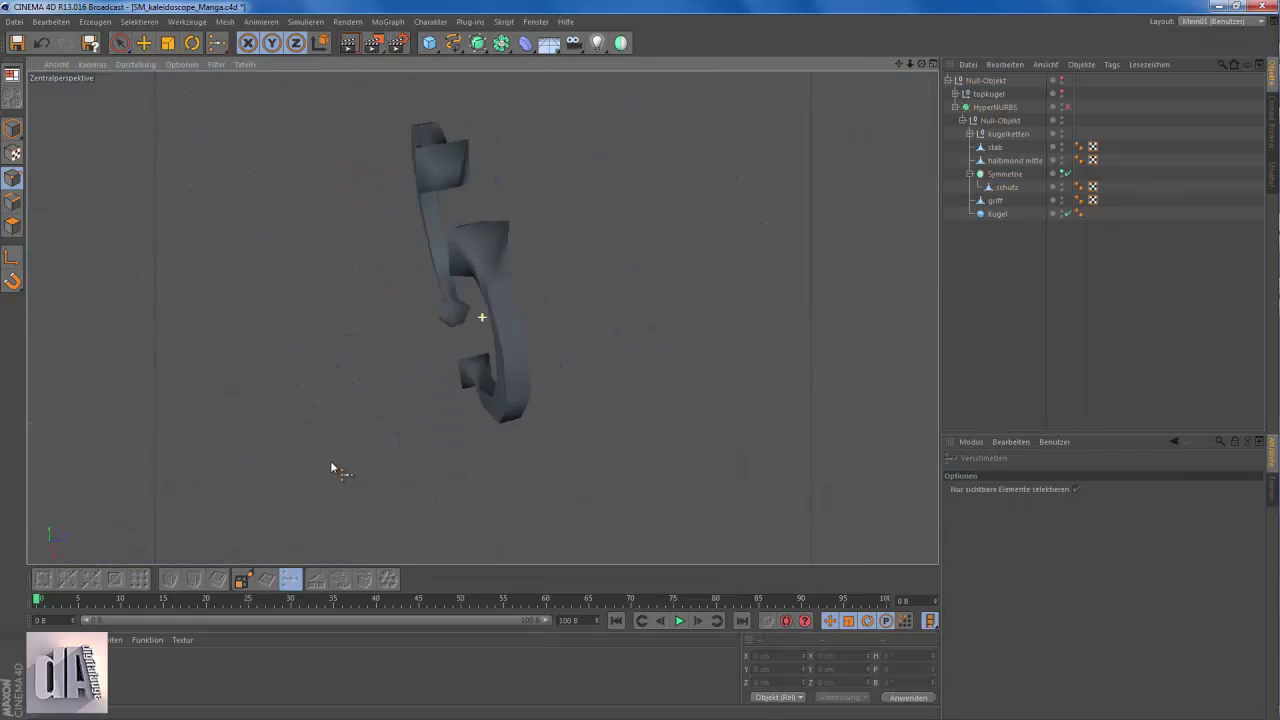
scroll(330, 460, "up", 3)
key("F4")
scroll(629, 366, "down", 3)
- Reshape the schutz guard's right arc by pulling its points outward to match the outline
scroll(629, 366, "up", 2)
left_click(700, 300)
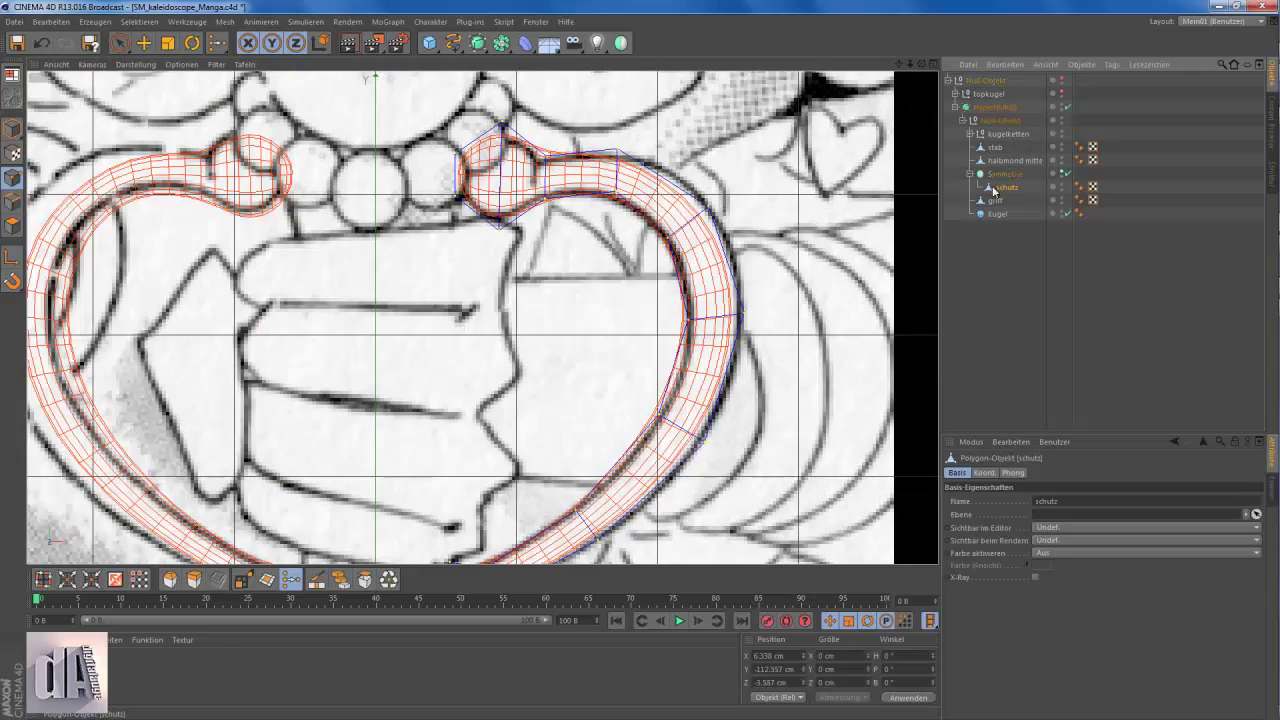
left_click(120, 43)
left_click(188, 79)
scroll(712, 288, "up", 1)
left_click_drag(692, 240, 694, 238)
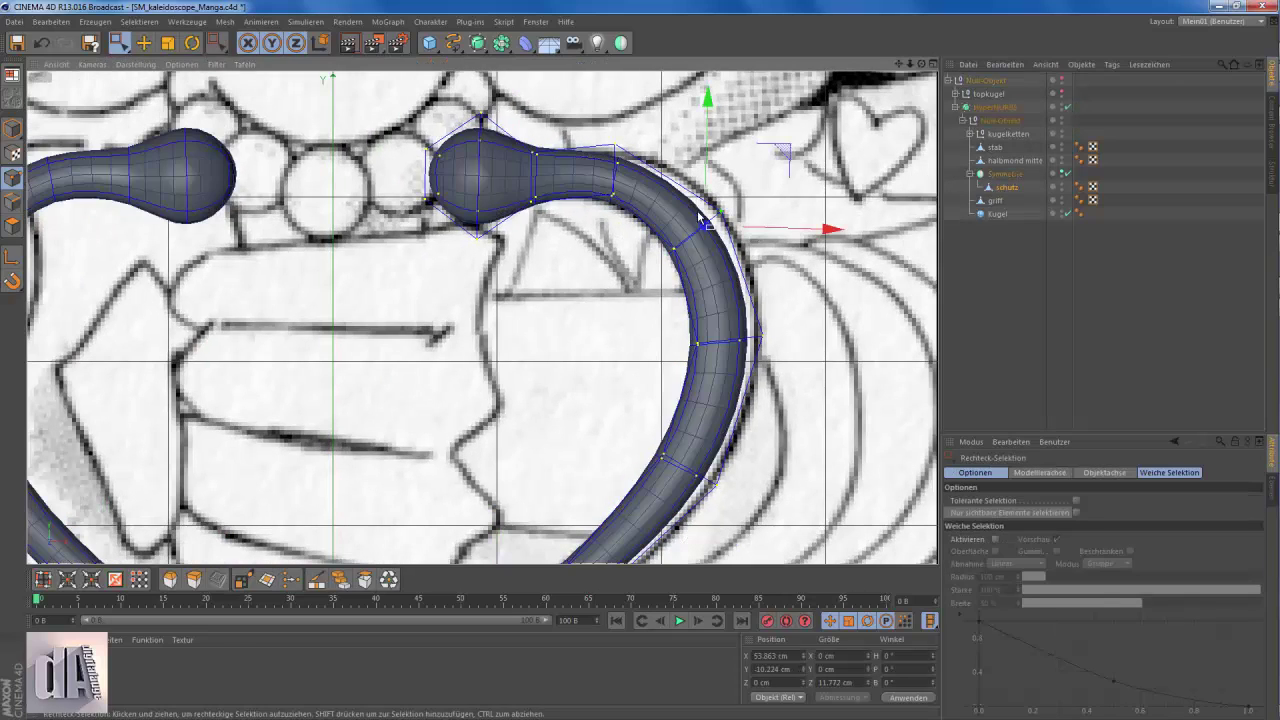
left_click_drag(793, 159, 801, 147)
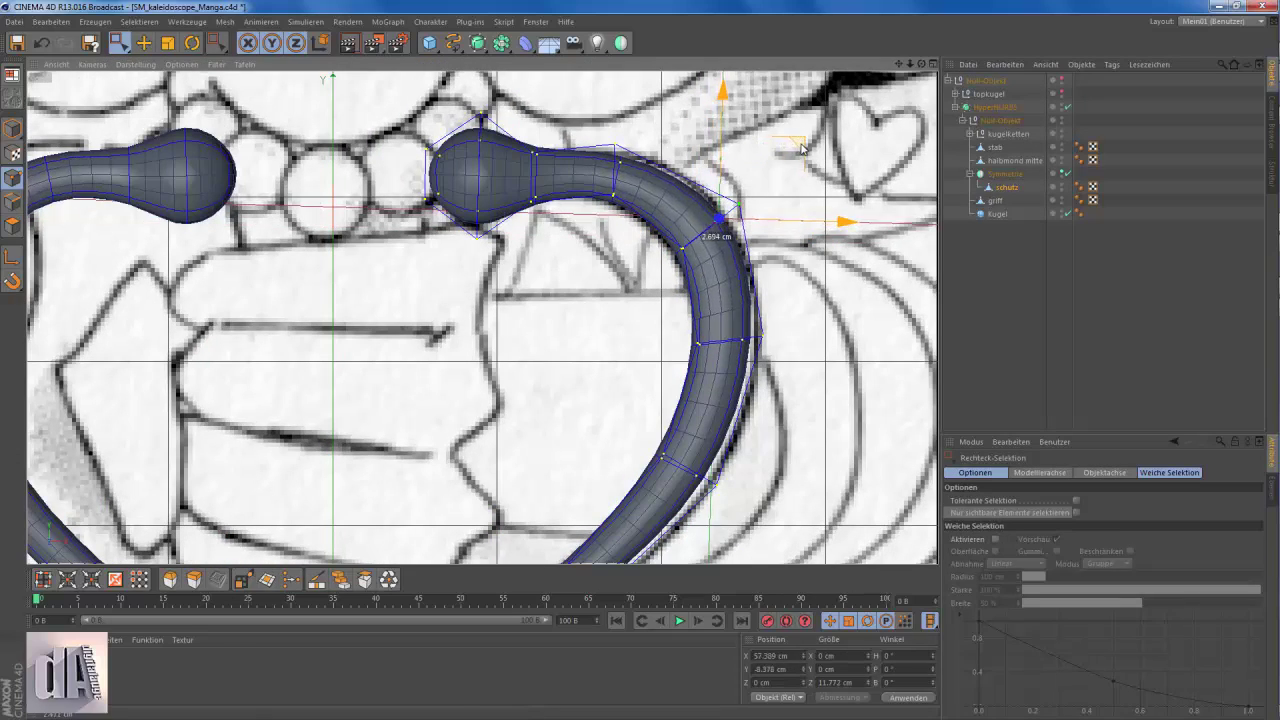
scroll(786, 220, "up", 2)
left_click_drag(660, 300, 788, 212)
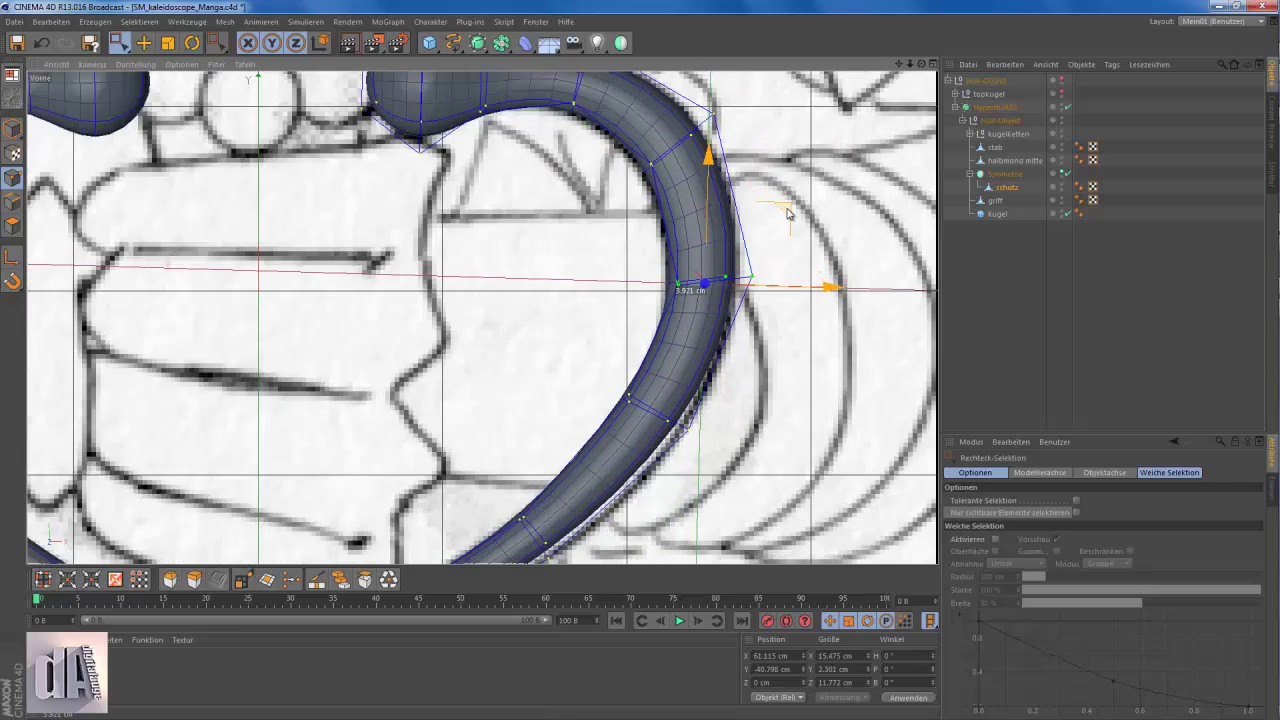
- Show the guard as wireframe and shift the lower ball's points right and down
scroll(831, 170, "down", 3)
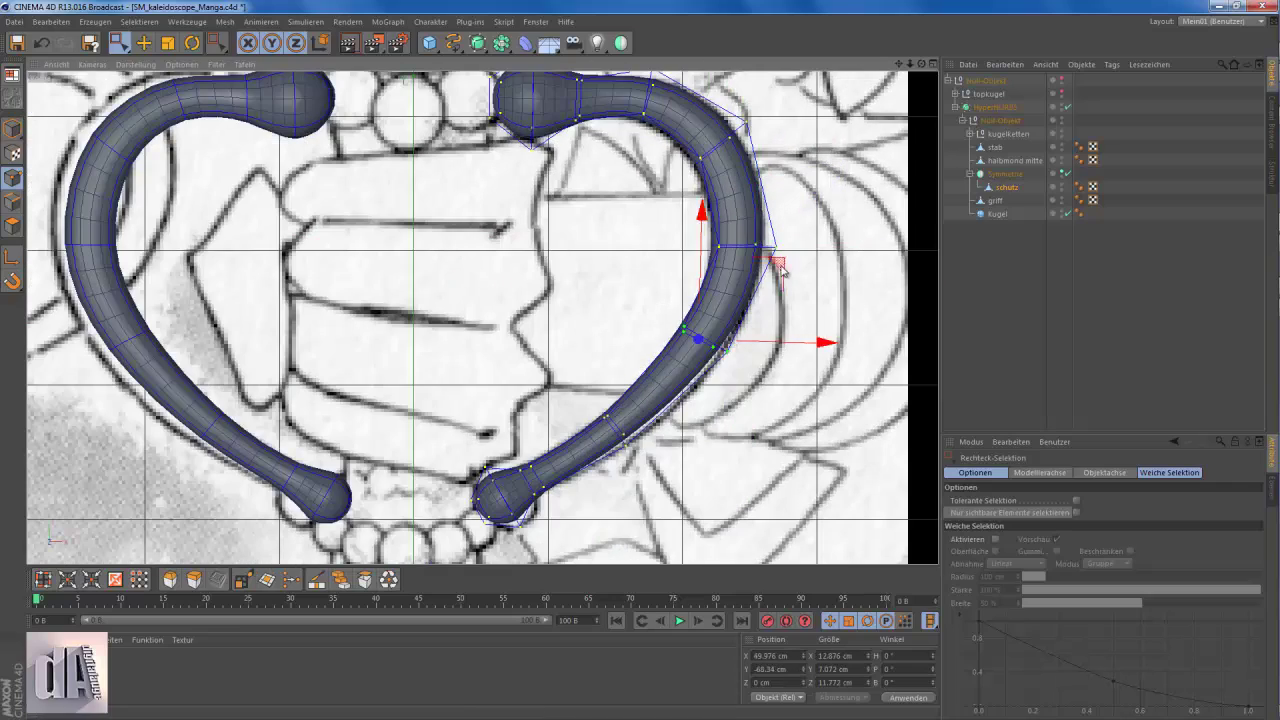
scroll(729, 371, "up", 3)
left_click_drag(595, 370, 622, 396)
scroll(551, 450, "up", 1)
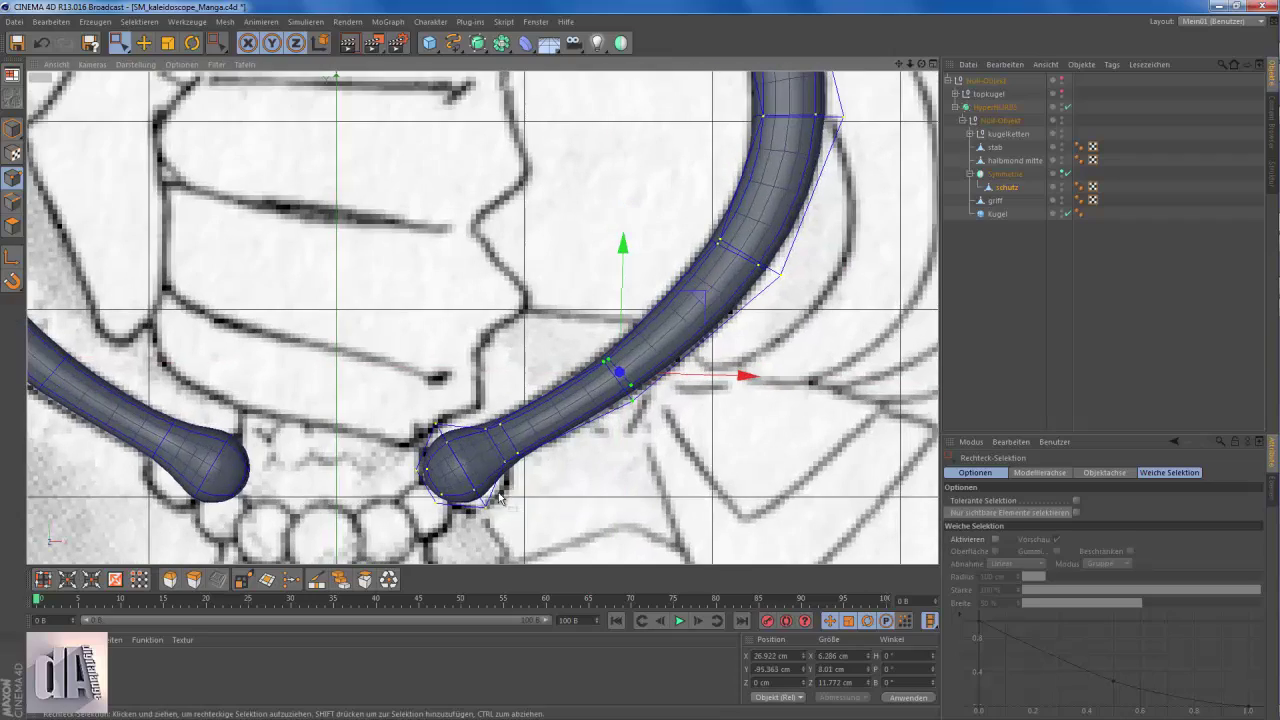
key("n")
key("g")
scroll(470, 462, "up", 2)
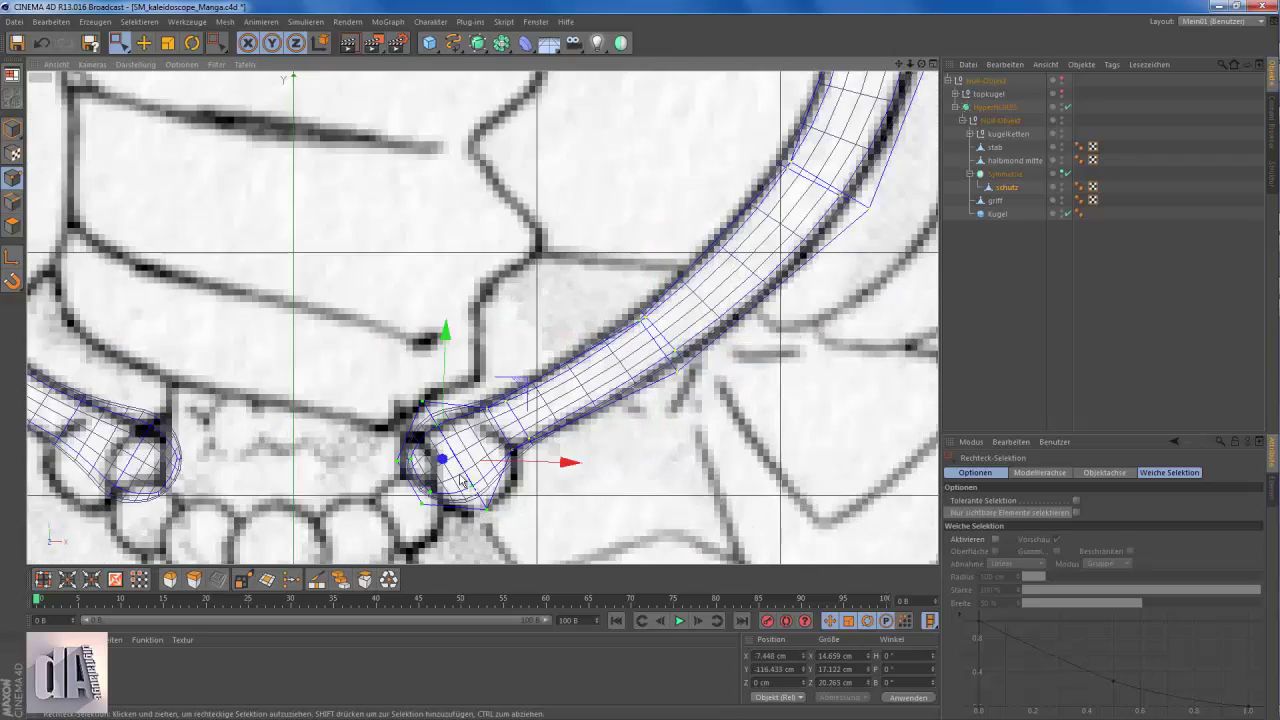
left_click_drag(461, 481, 539, 393)
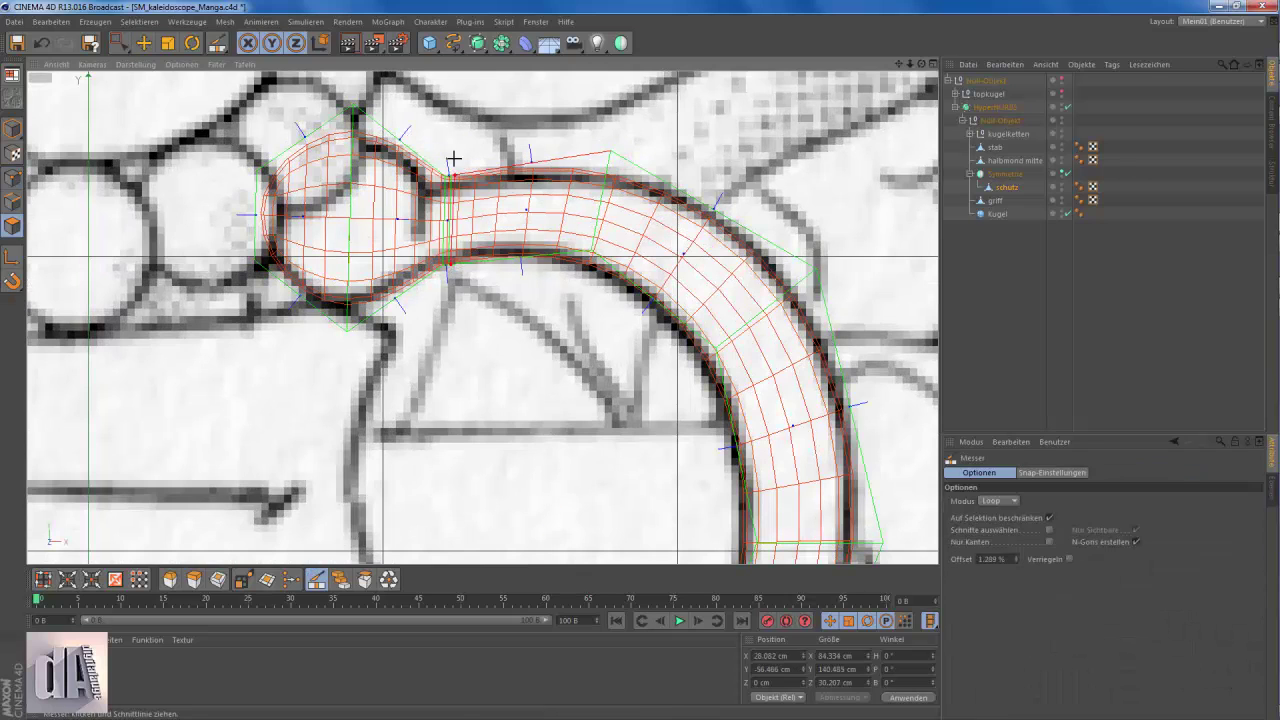
- Select point loops through the ball's centre and nudge a lower-ball point into shape
key("0")
left_click_drag(445, 135, 415, 290)
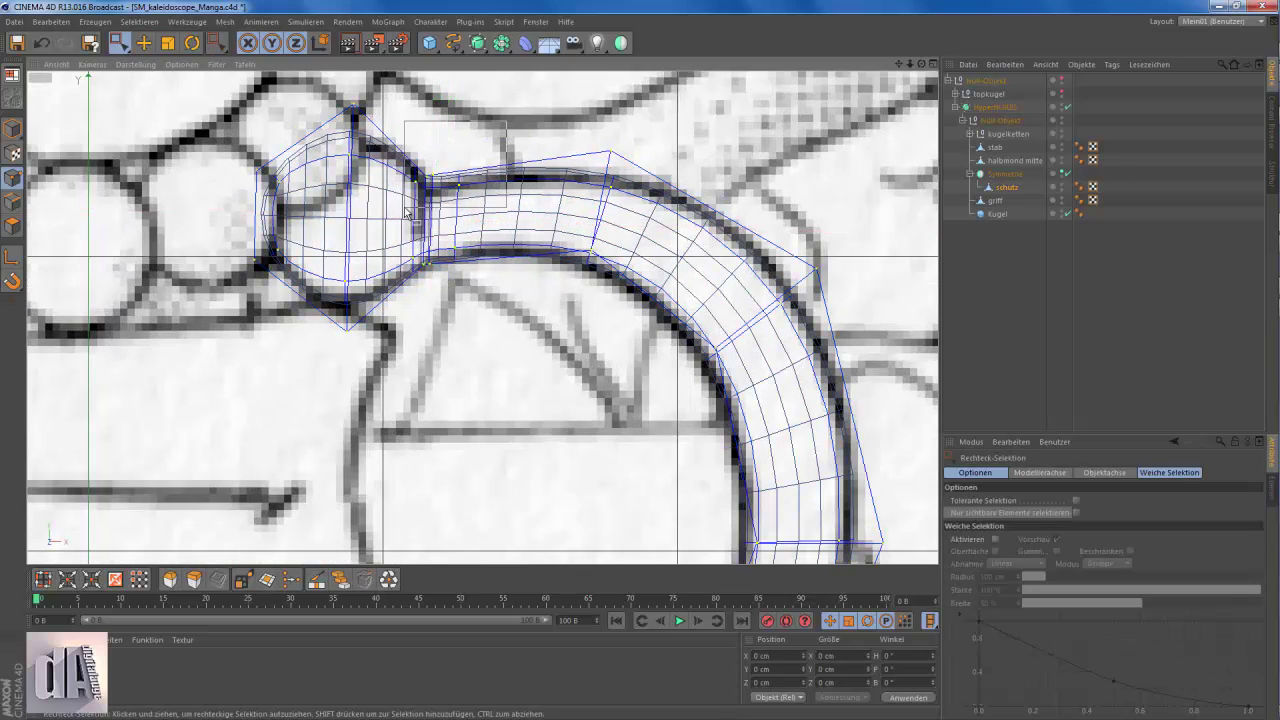
left_click_drag(372, 340, 340, 95)
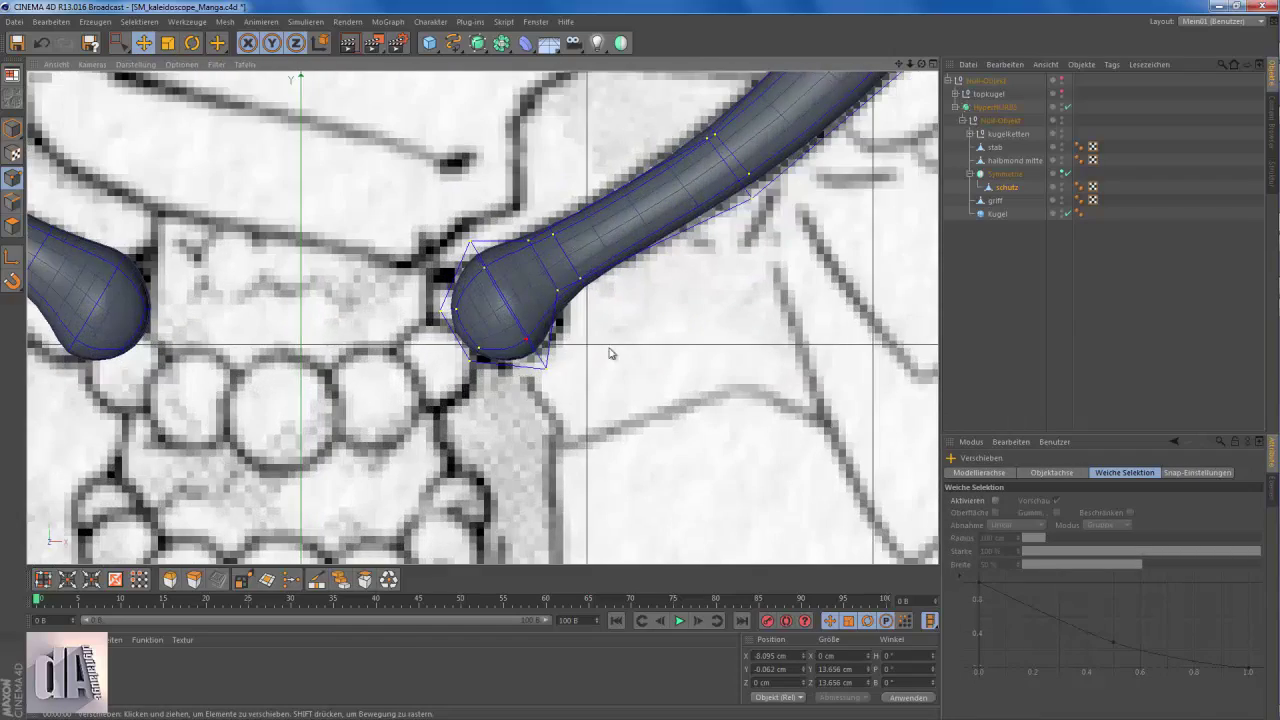
key("0")
left_click(14, 178)
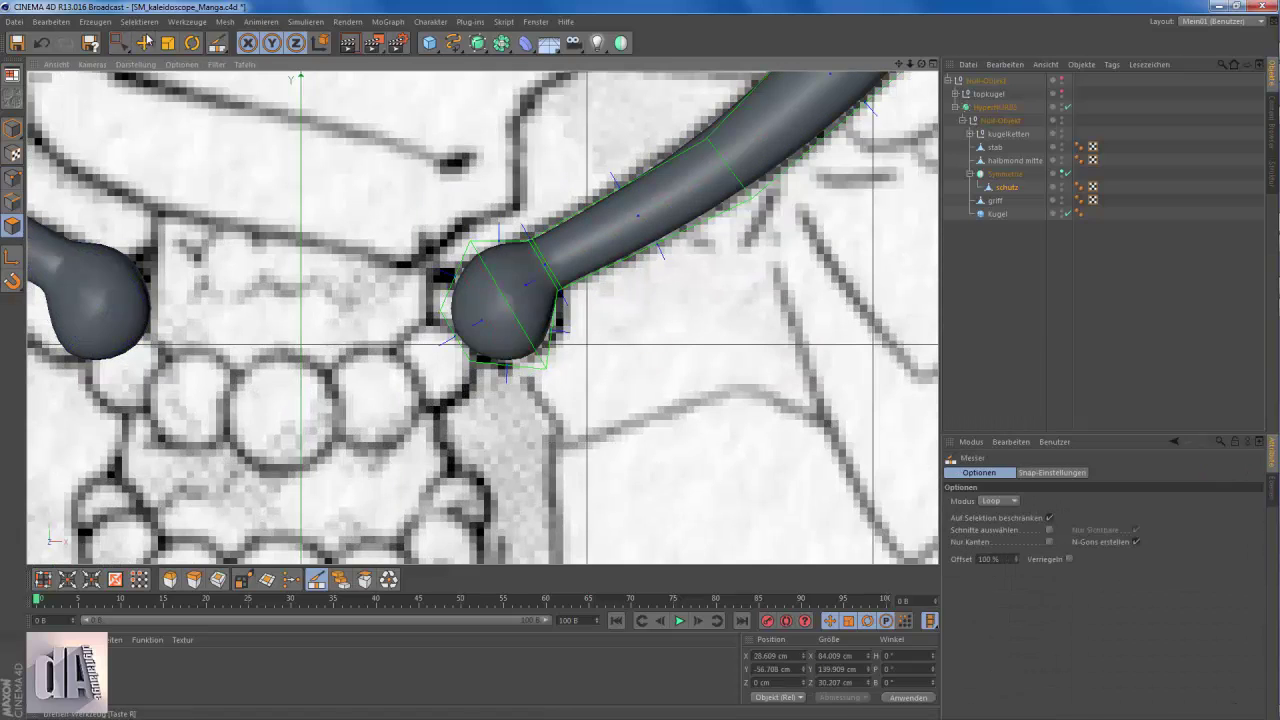
left_click(541, 330)
key("e")
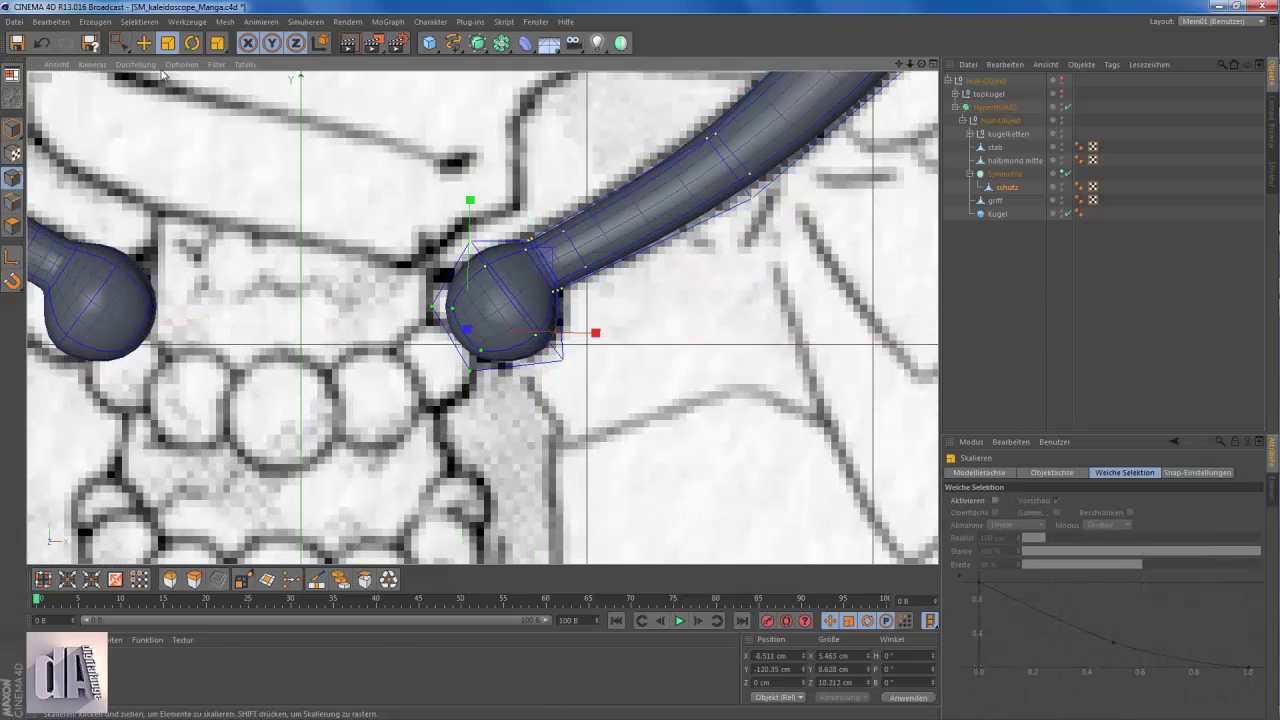
left_click_drag(549, 254, 558, 258)
- Uncheck the HyperNURBS enable box to inspect the schutz guard's low-poly cage
left_click(115, 43)
scroll(512, 232, "down", 3)
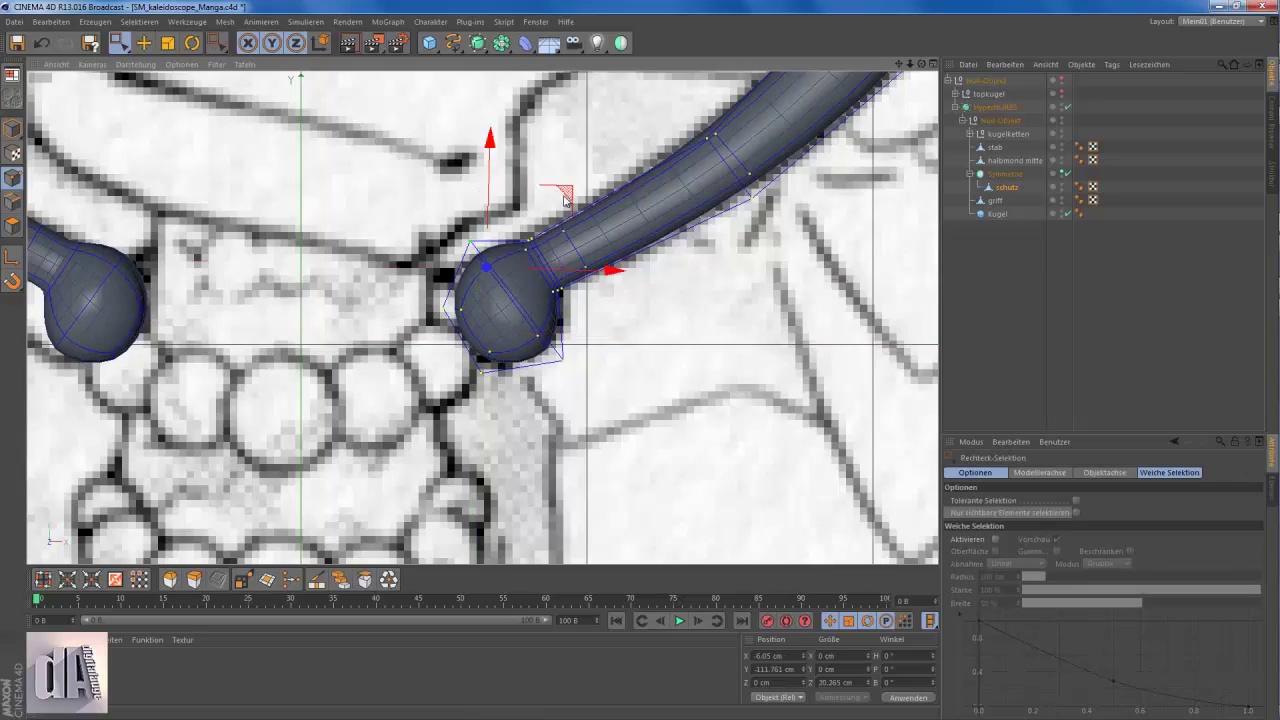
scroll(512, 232, "down", 3)
scroll(512, 232, "down", 3)
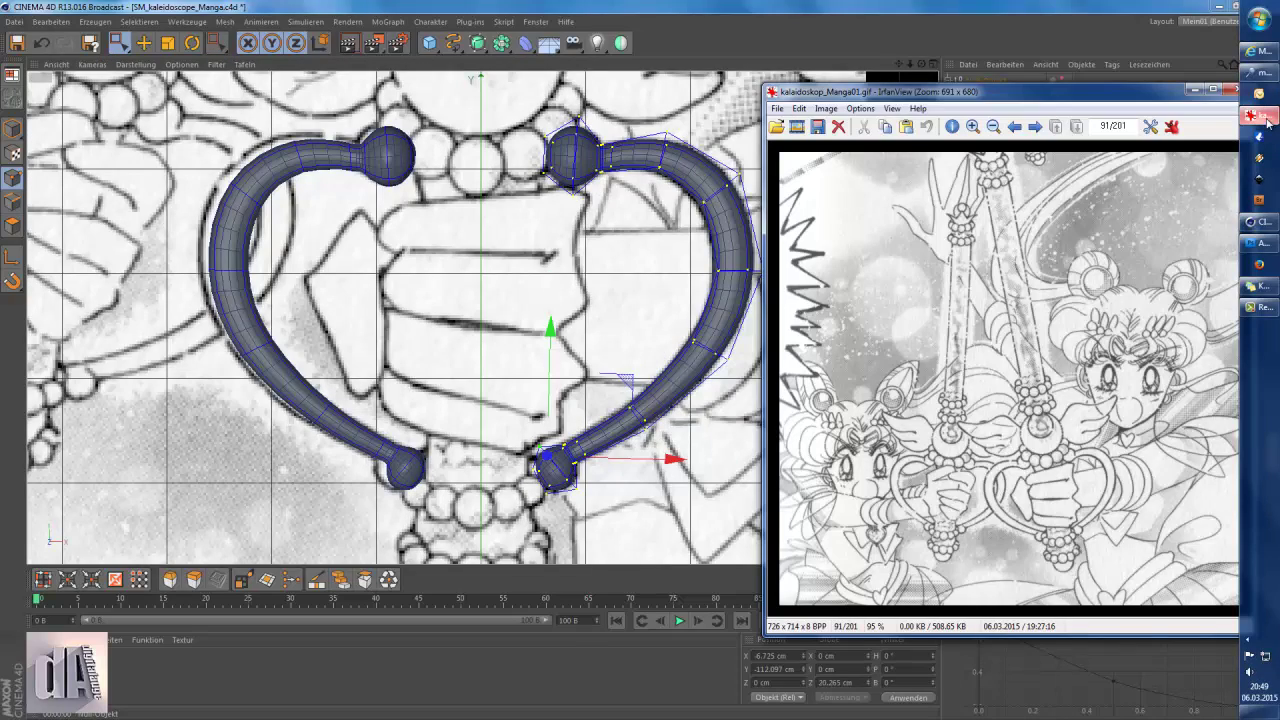
scroll(578, 105, "up", 3)
scroll(578, 105, "up", 3)
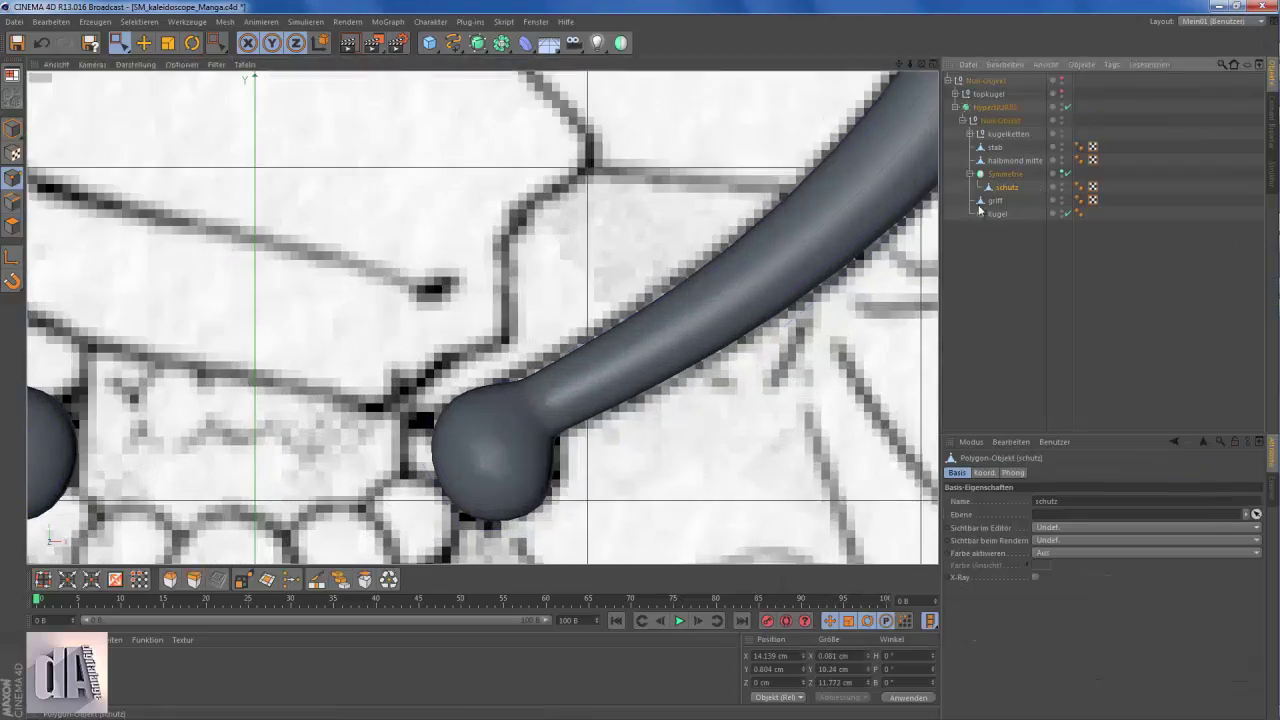
left_click(1067, 107)
scroll(476, 376, "up", 3)
scroll(695, 356, "up", 3)
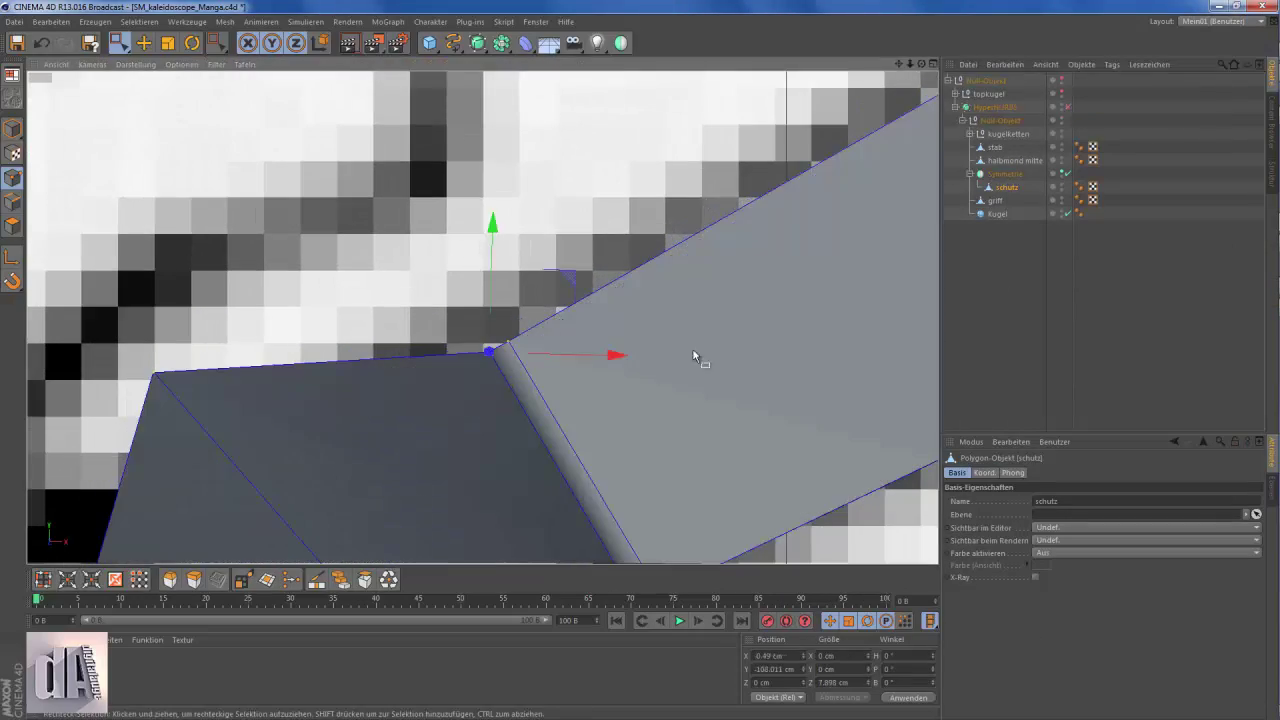
- Turn HyperNURBS back on, clear the selection, and switch to rotating the schutz end
left_click(1067, 107)
scroll(477, 257, "down", 5)
scroll(477, 257, "down", 5)
left_click(575, 498)
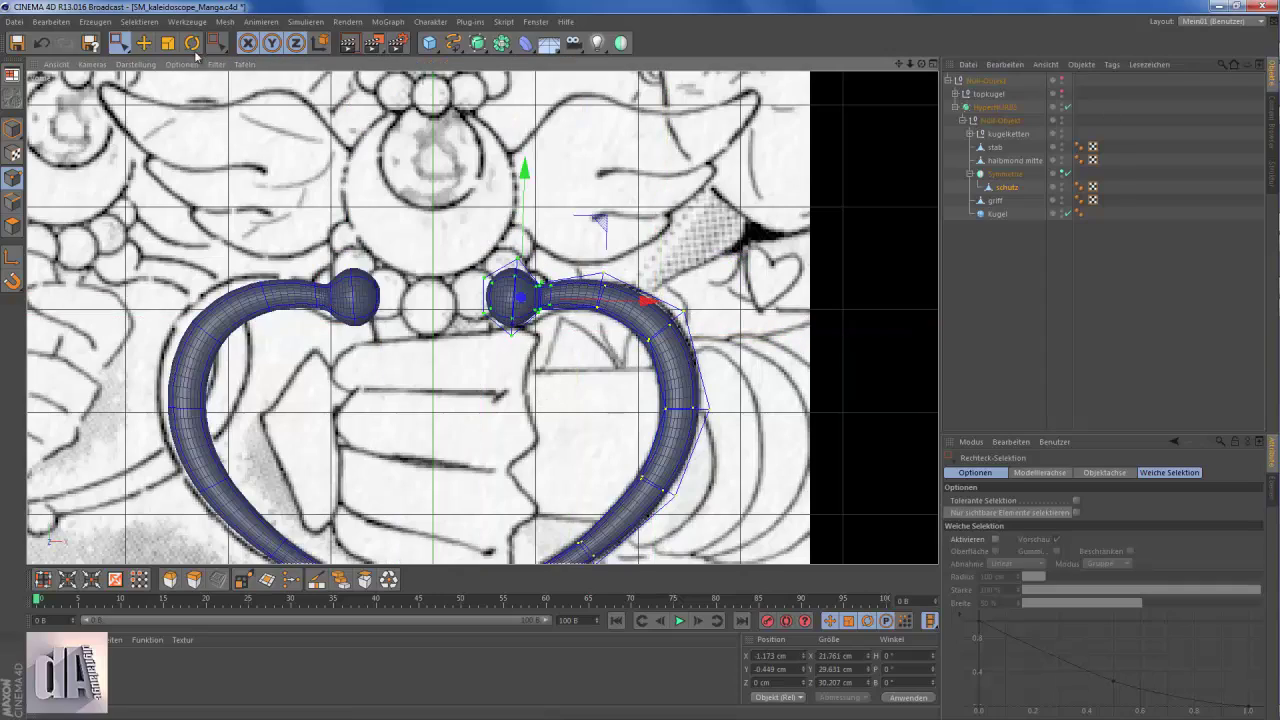
key("r")
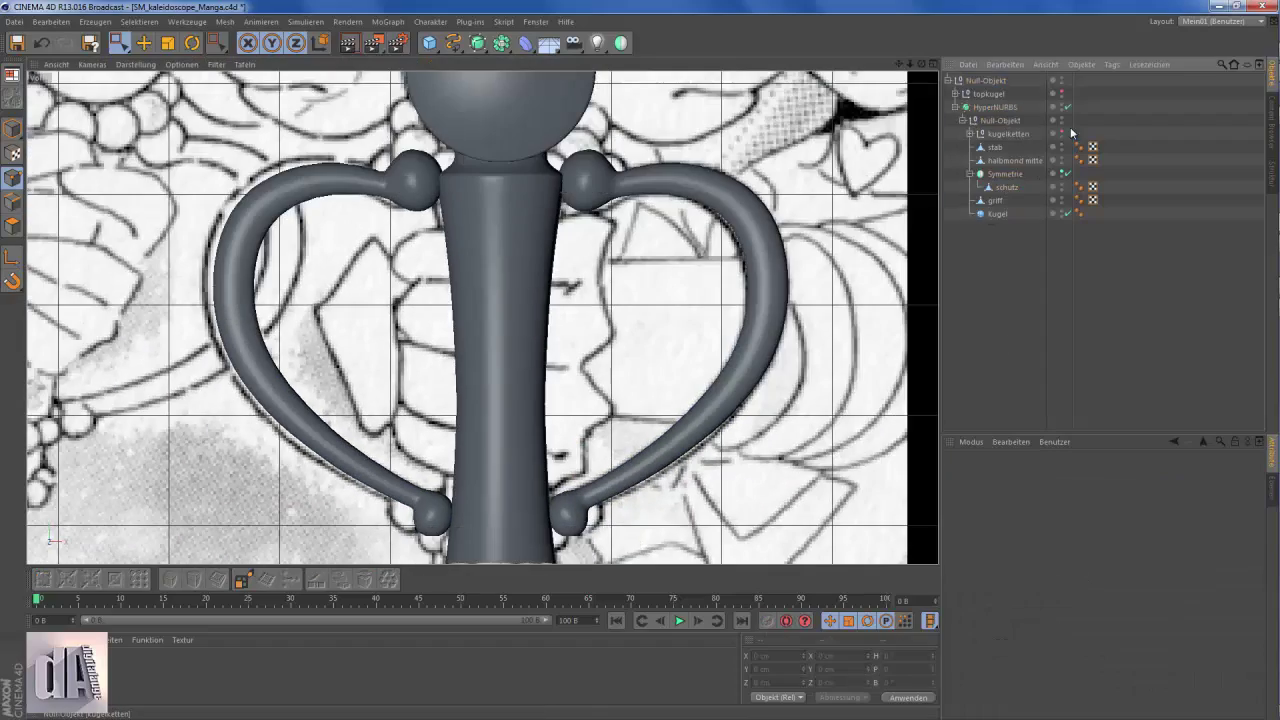
left_click(1262, 117)
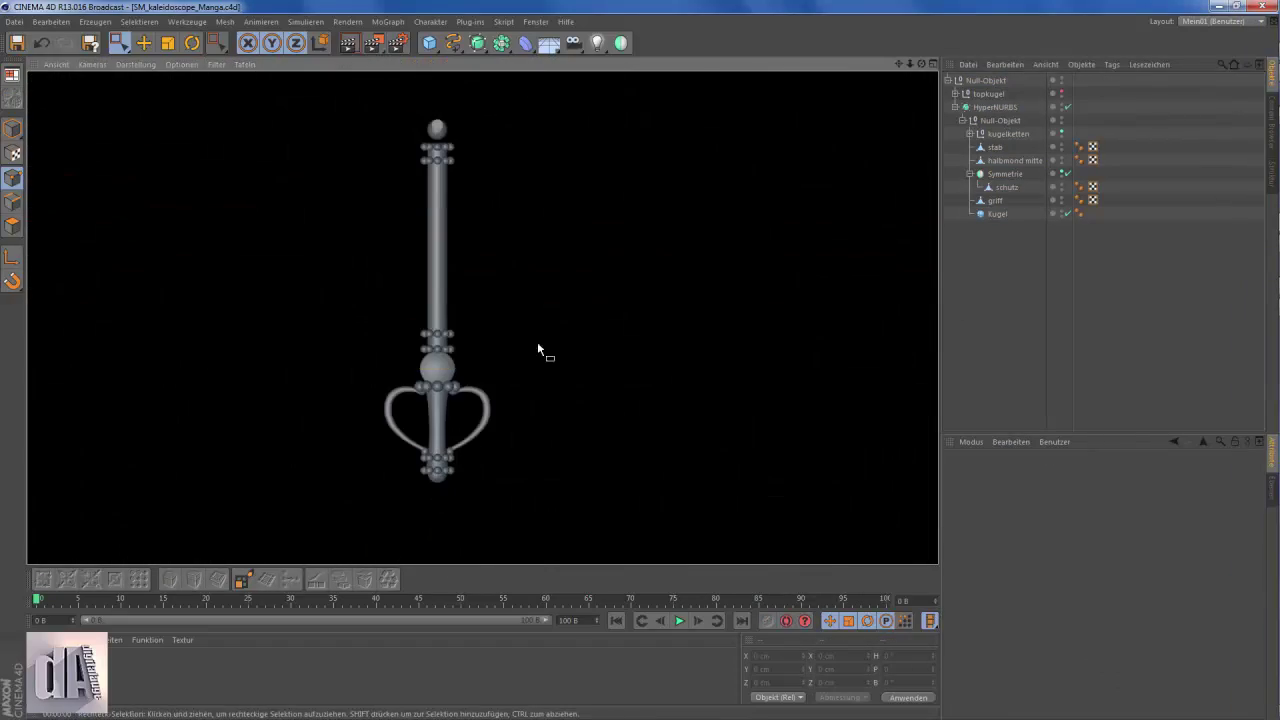
left_click(1262, 117)
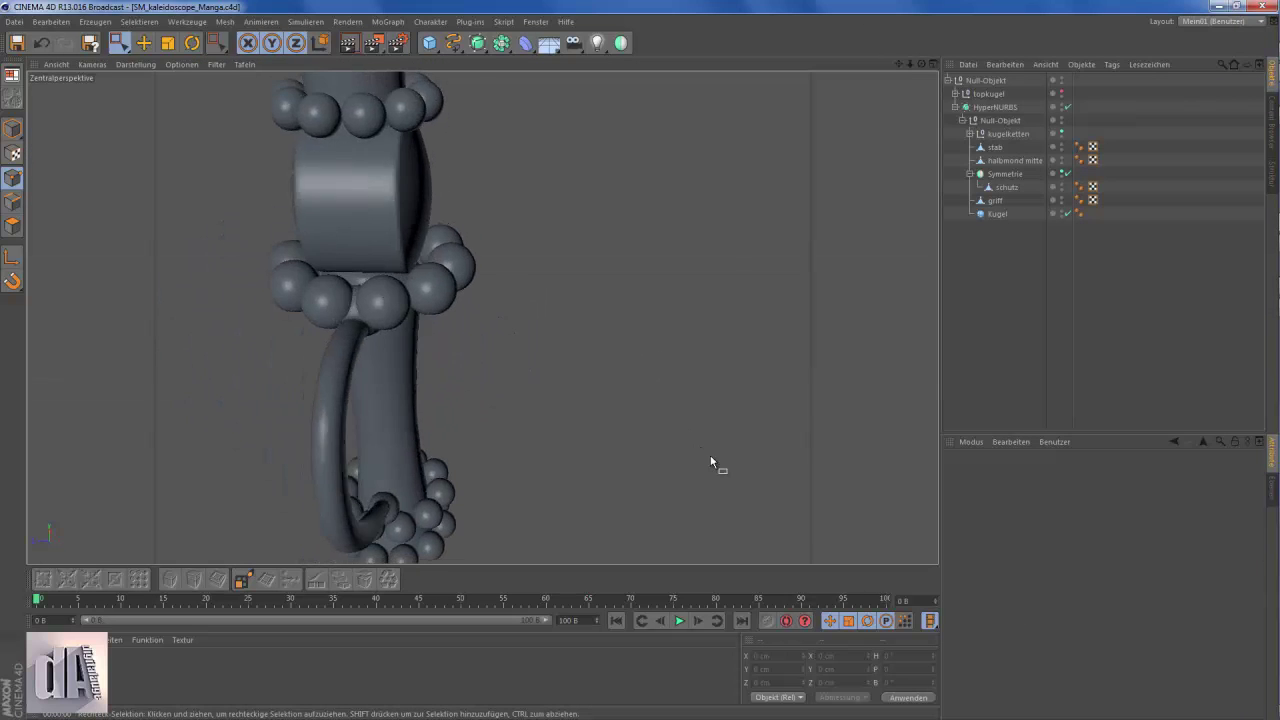
left_click(1262, 117)
left_click(1262, 117)
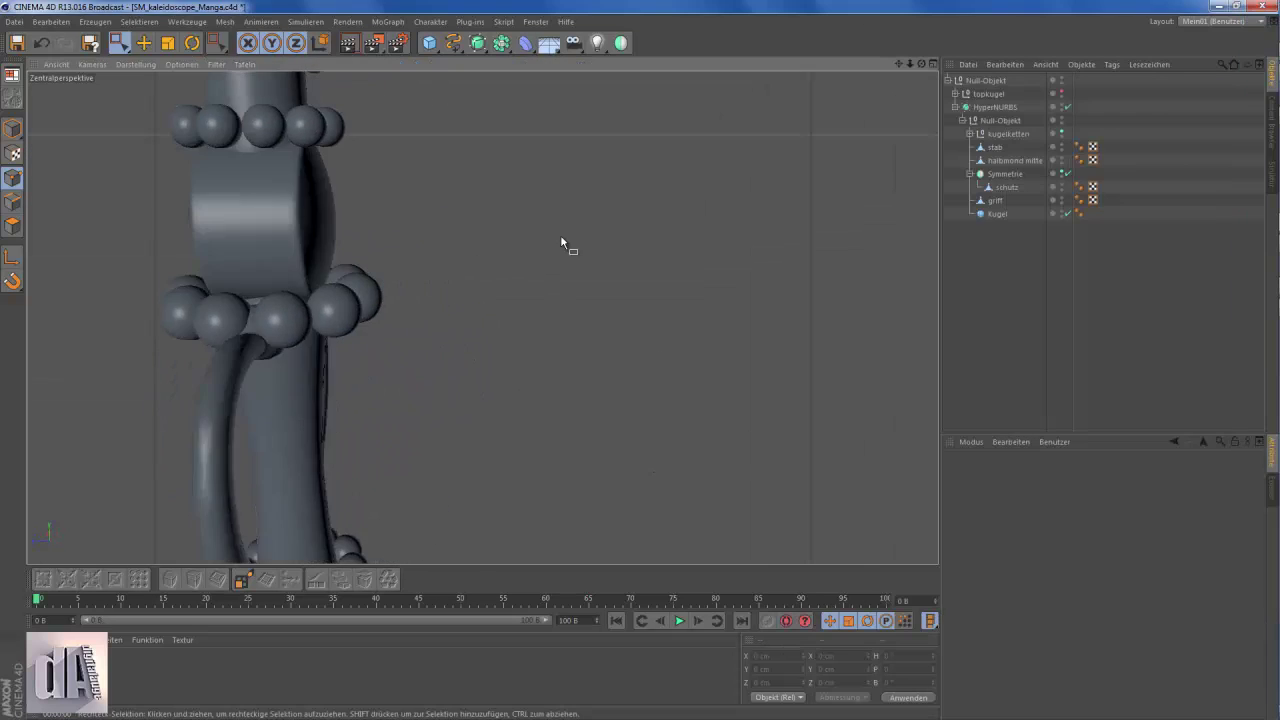
left_click_drag(560, 243, 620, 300, "alt")
left_click(1262, 117)
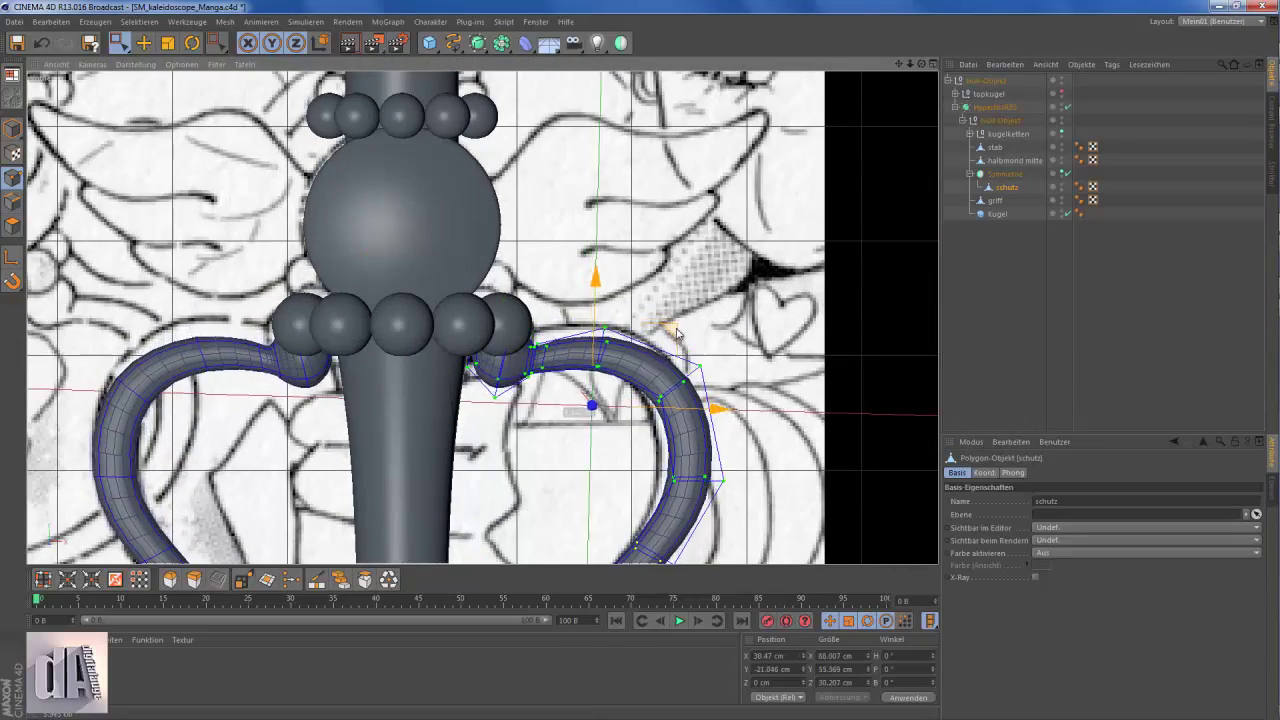
- Move the heart guard down-right and hide the bead ring chains, checking the reference image
left_click_drag(676, 333, 691, 344)
scroll(596, 228, "down", 3)
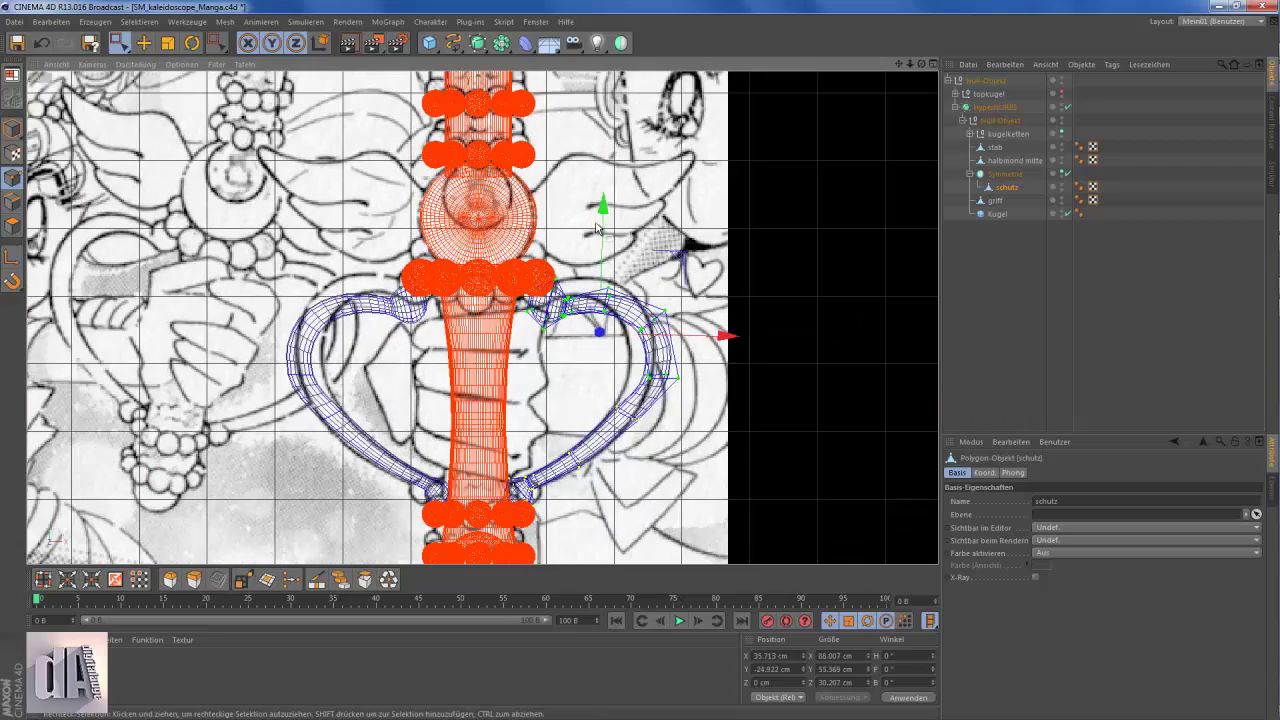
left_click(1062, 133)
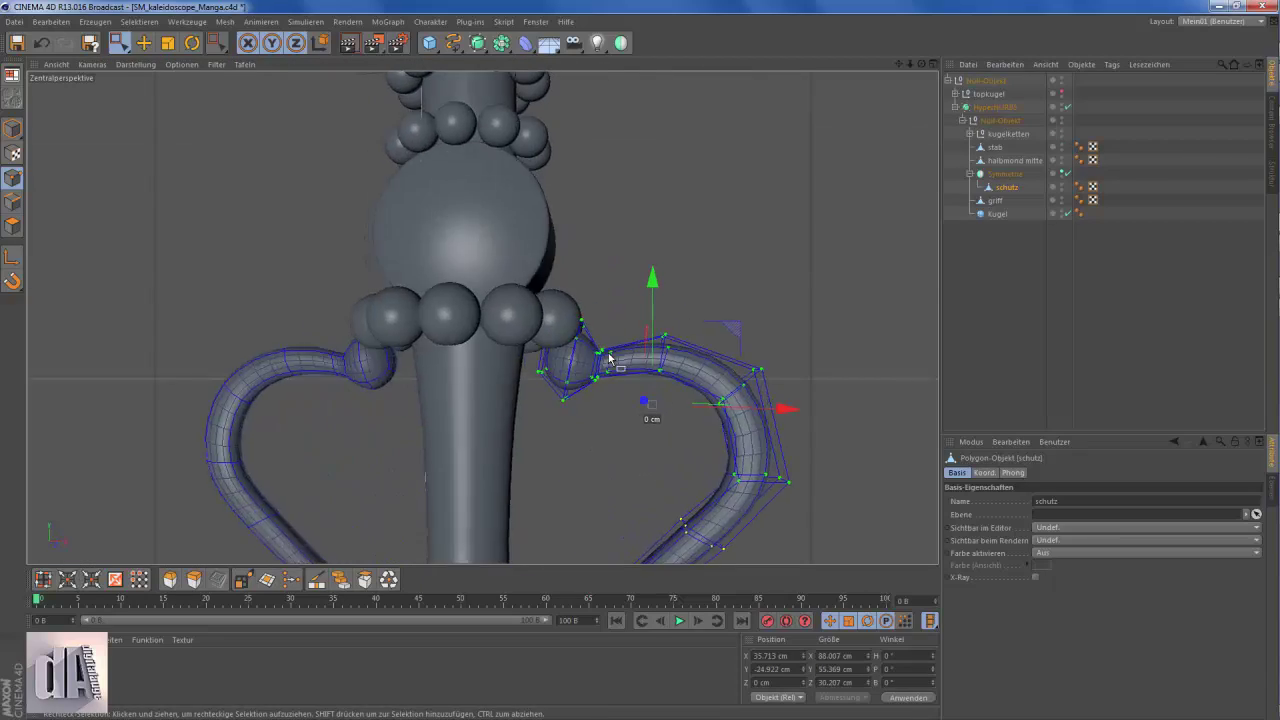
left_click(1263, 117)
left_click(1263, 117)
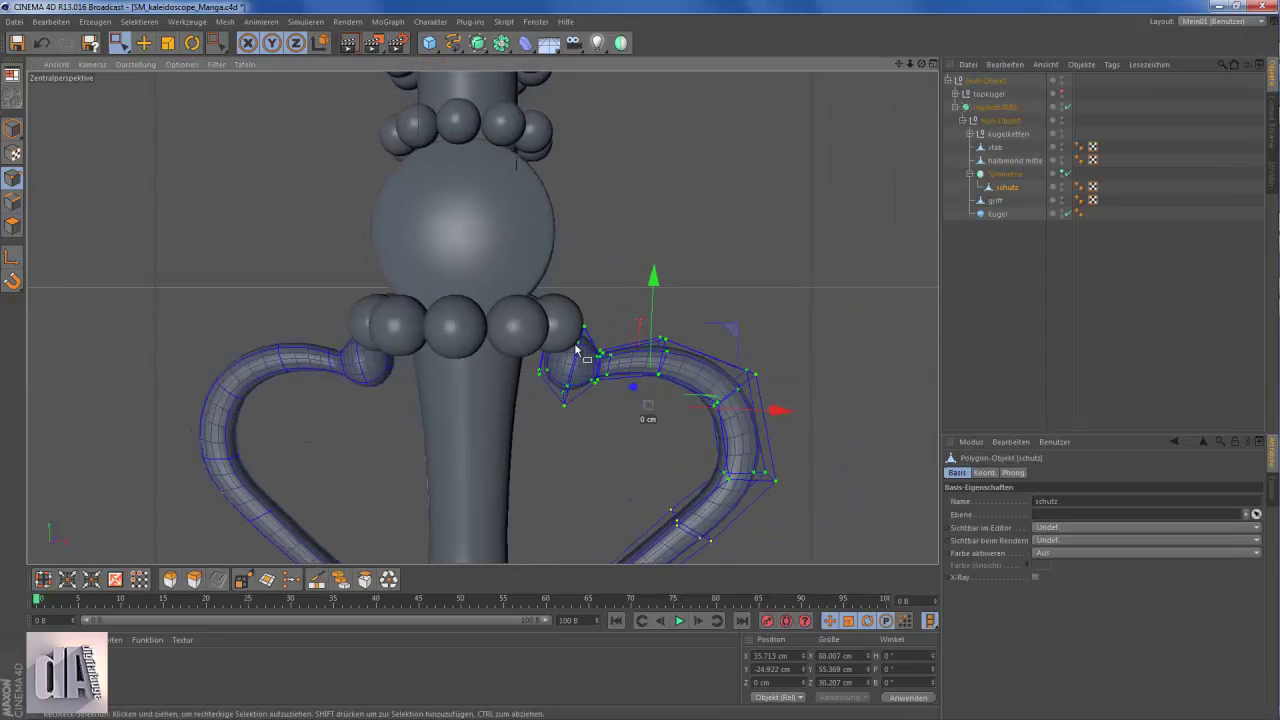
left_click(1263, 117)
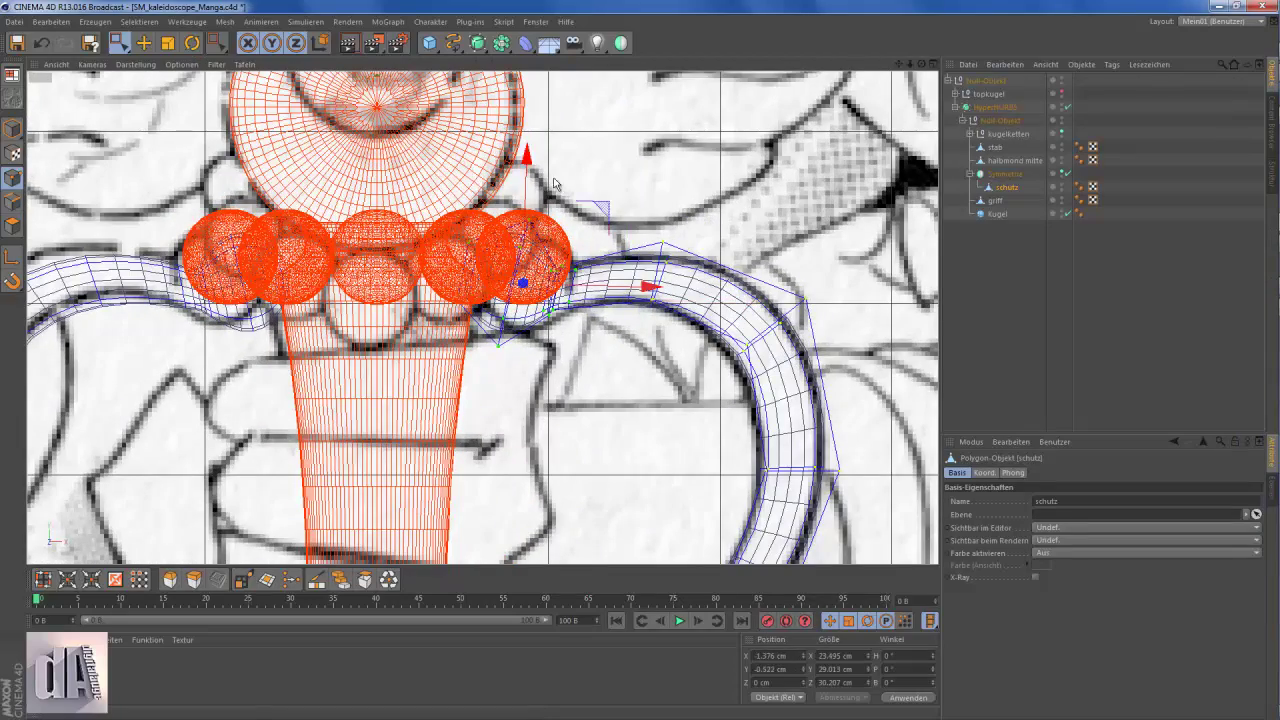
- Tilt the heart guard so its end meets the beads, then nudge it down-right
key("r")
left_click_drag(555, 183, 606, 144)
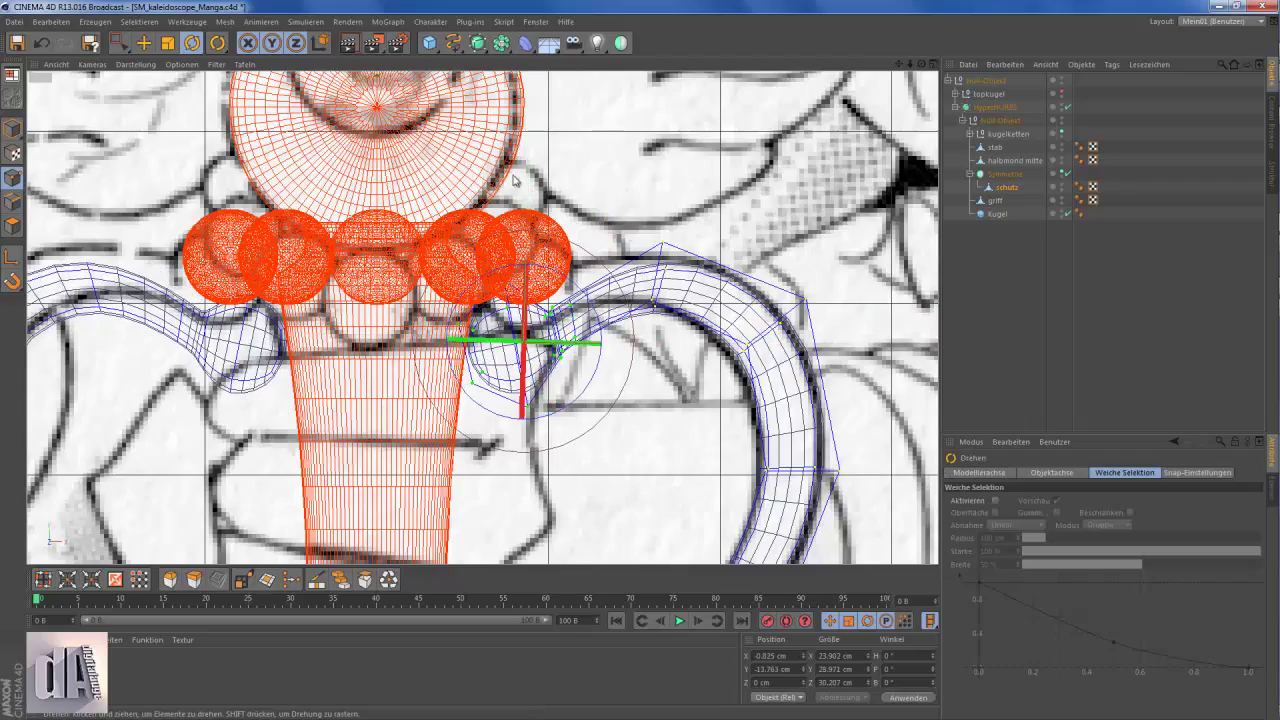
key("0")
scroll(705, 172, "down", 2)
left_click_drag(651, 197, 656, 209)
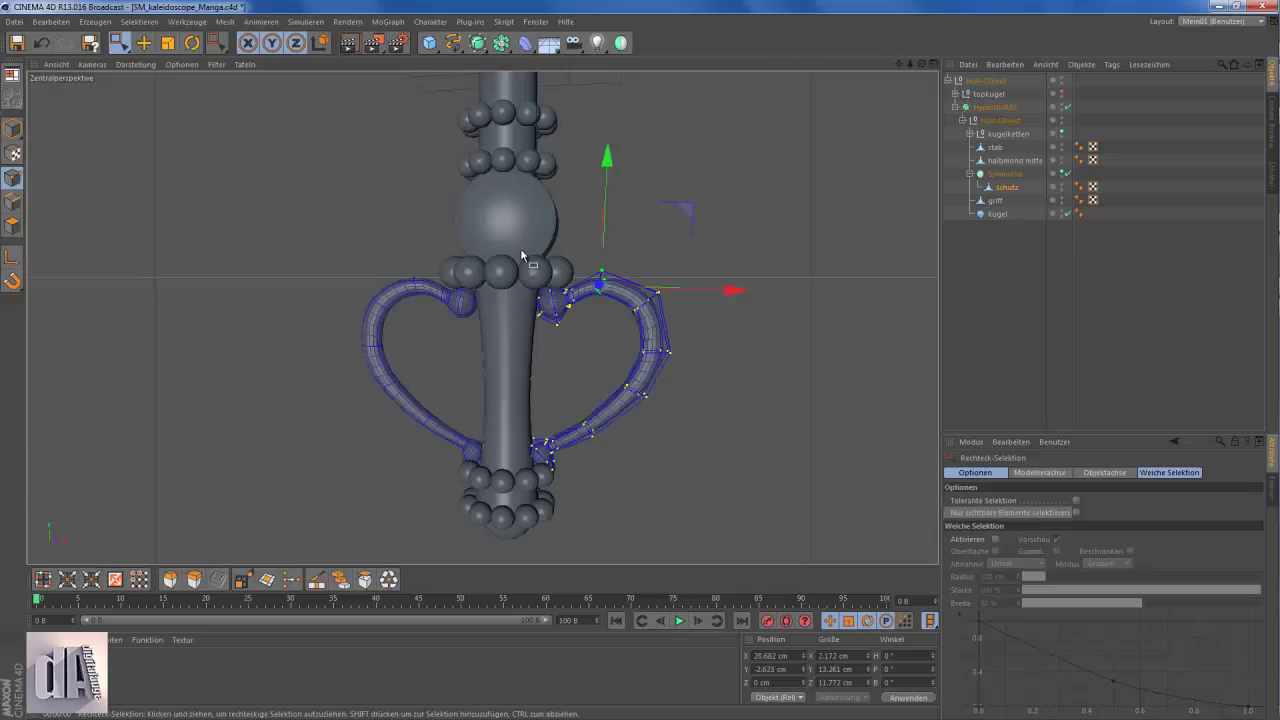
mouse_move(580, 314)
left_mouse_down("alt")
mouse_move(543, 334)
mouse_move(569, 271)
mouse_move(539, 205)
mouse_move(538, 322)
left_mouse_up("alt")
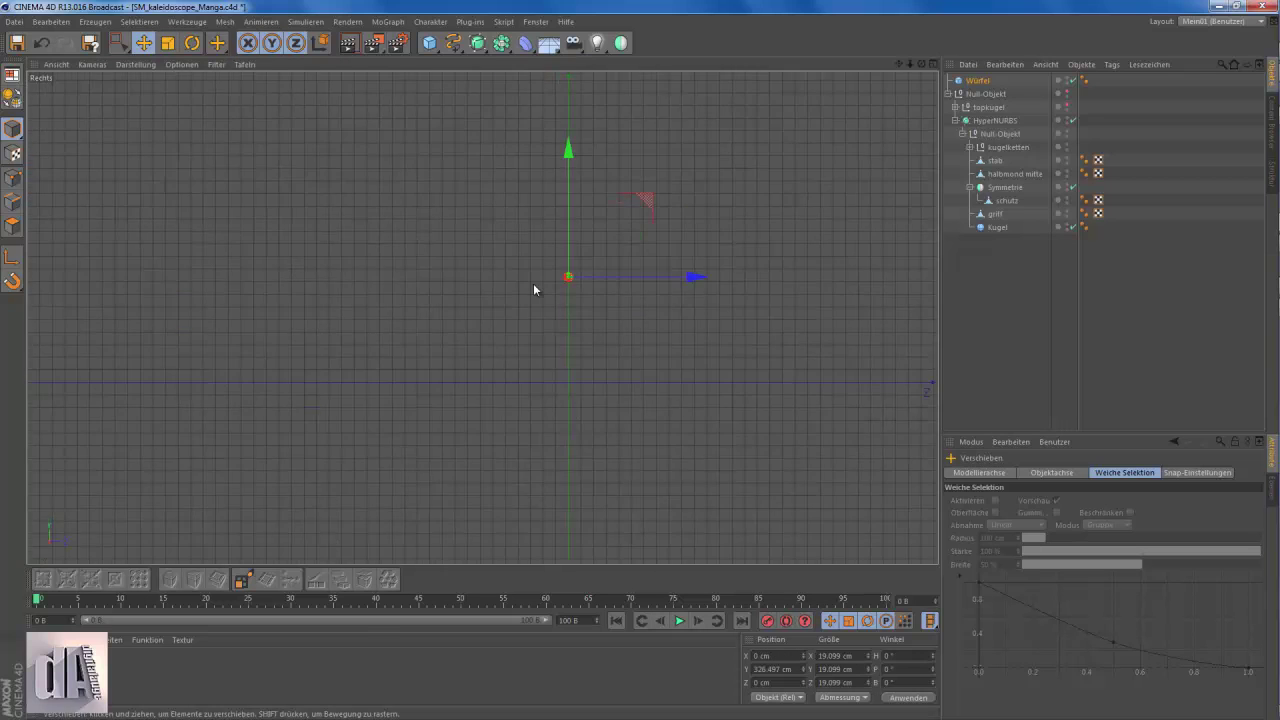
- Make the cube editable, rename it bluete, and taper its top points
key("F4")
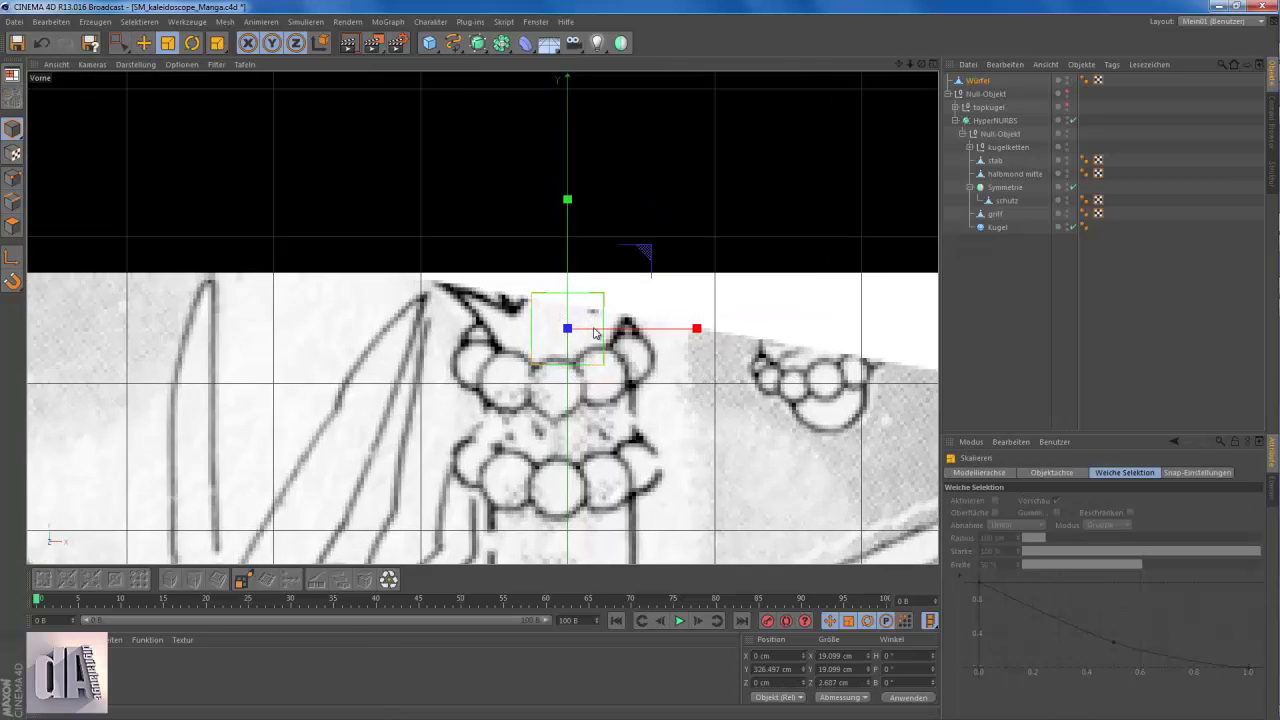
left_click(8, 224)
type("bluete")
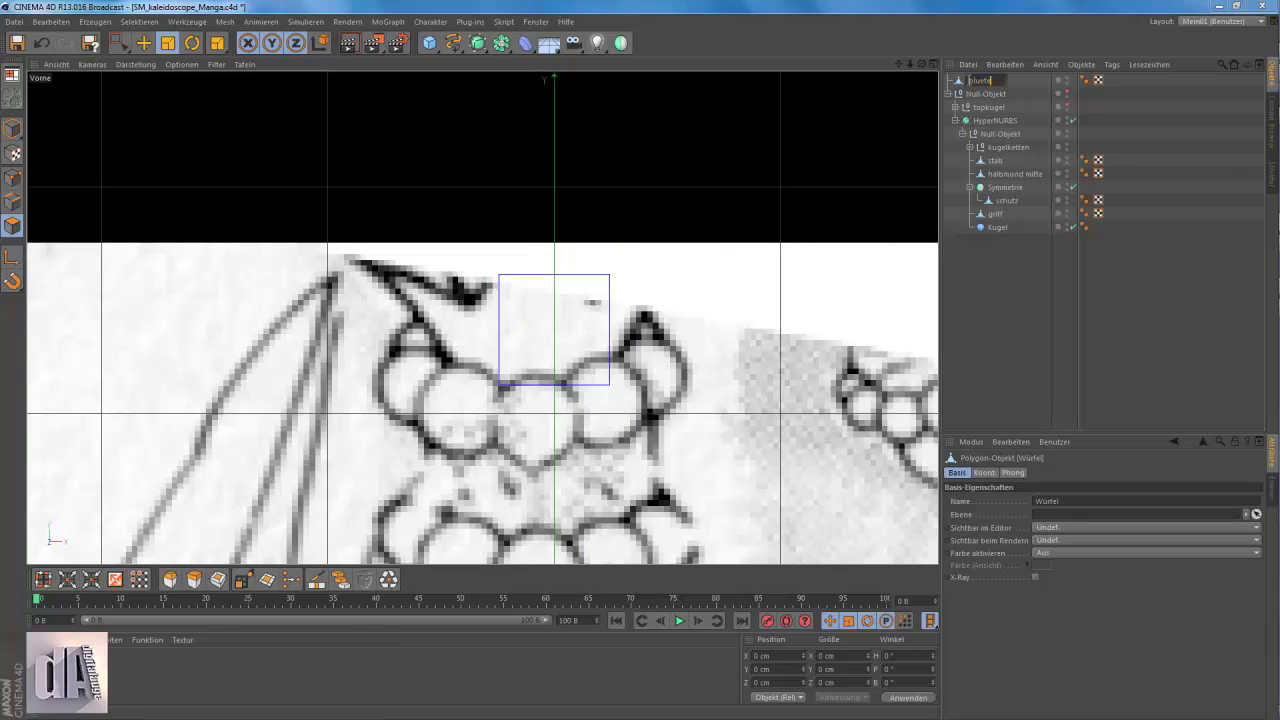
key("Return")
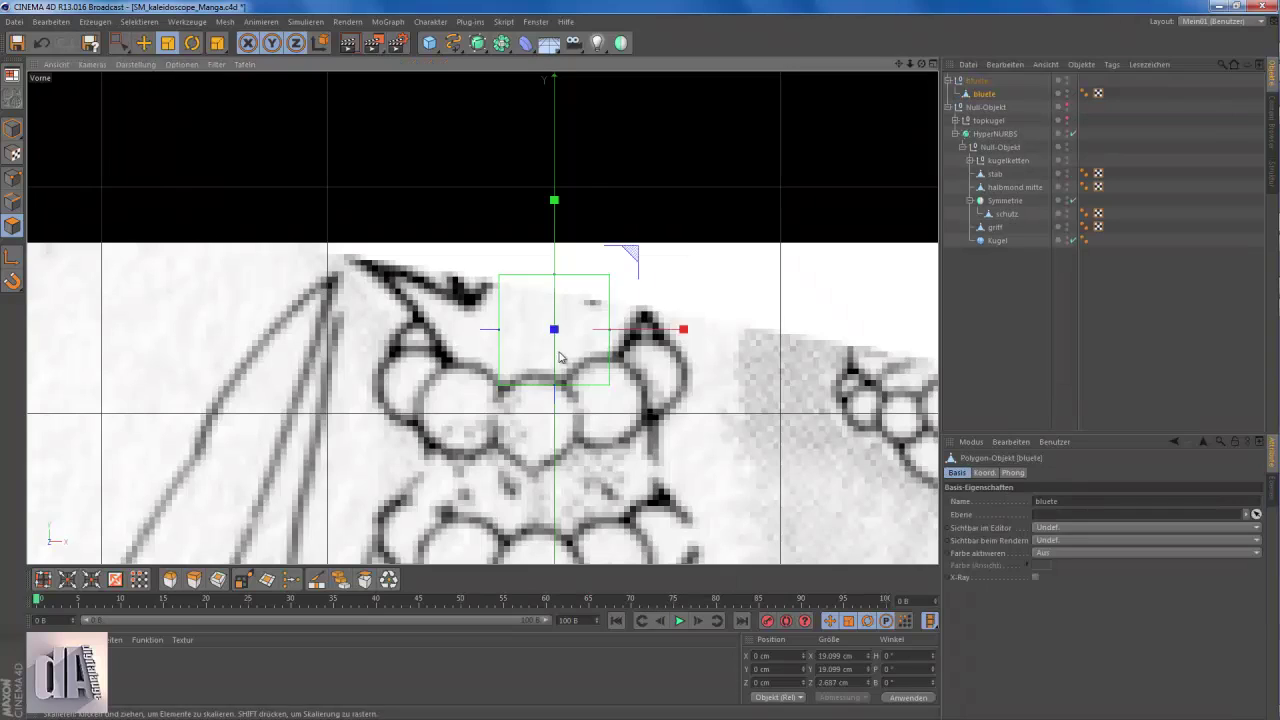
key("k")
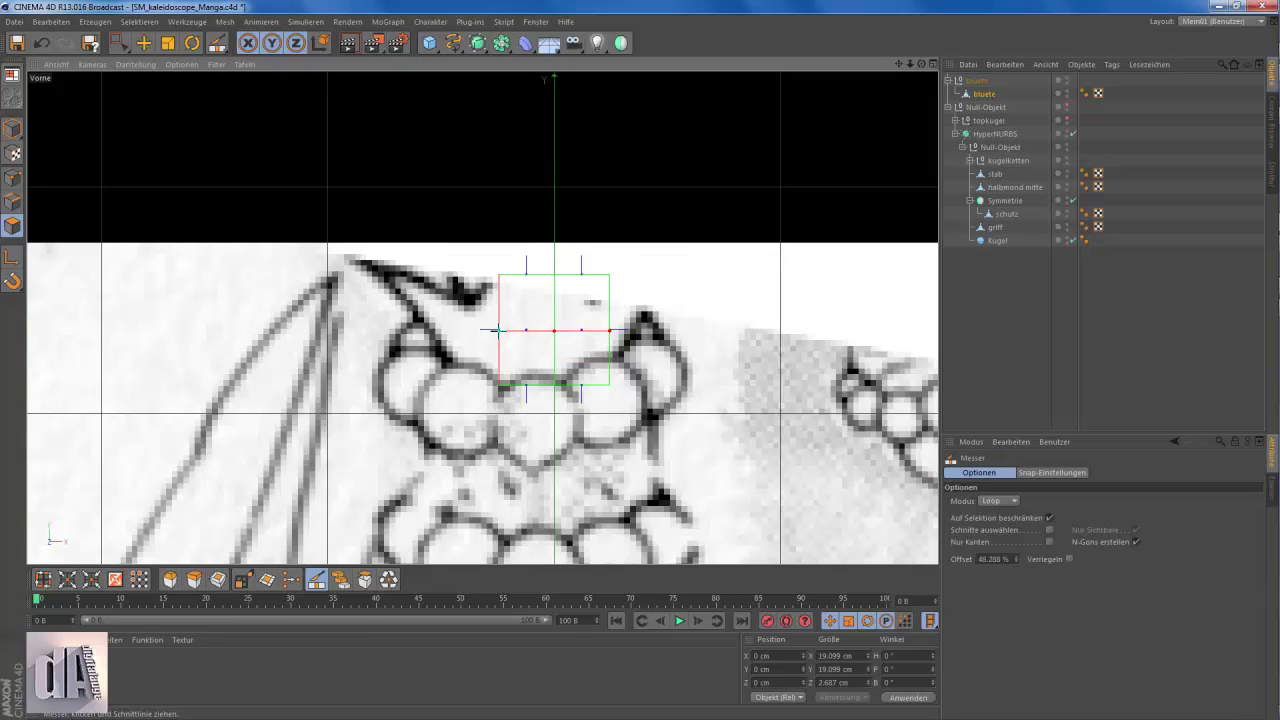
key("e")
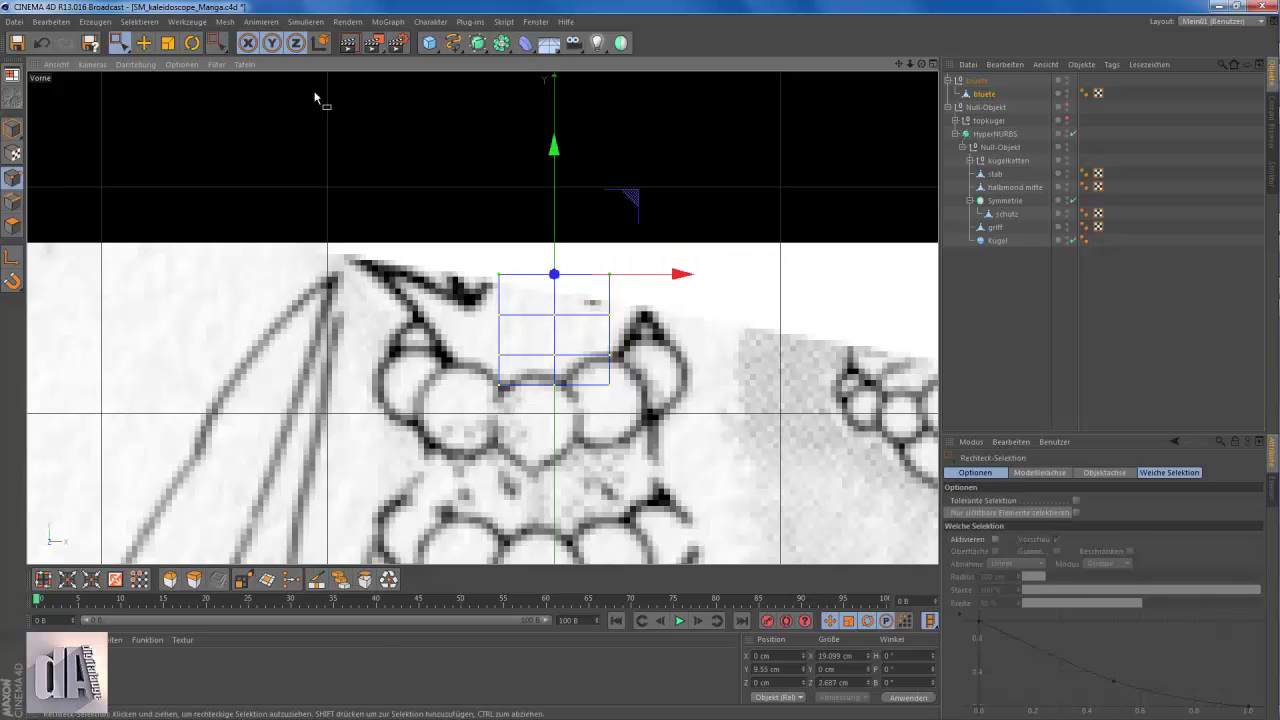
scroll(608, 244, "down", 3)
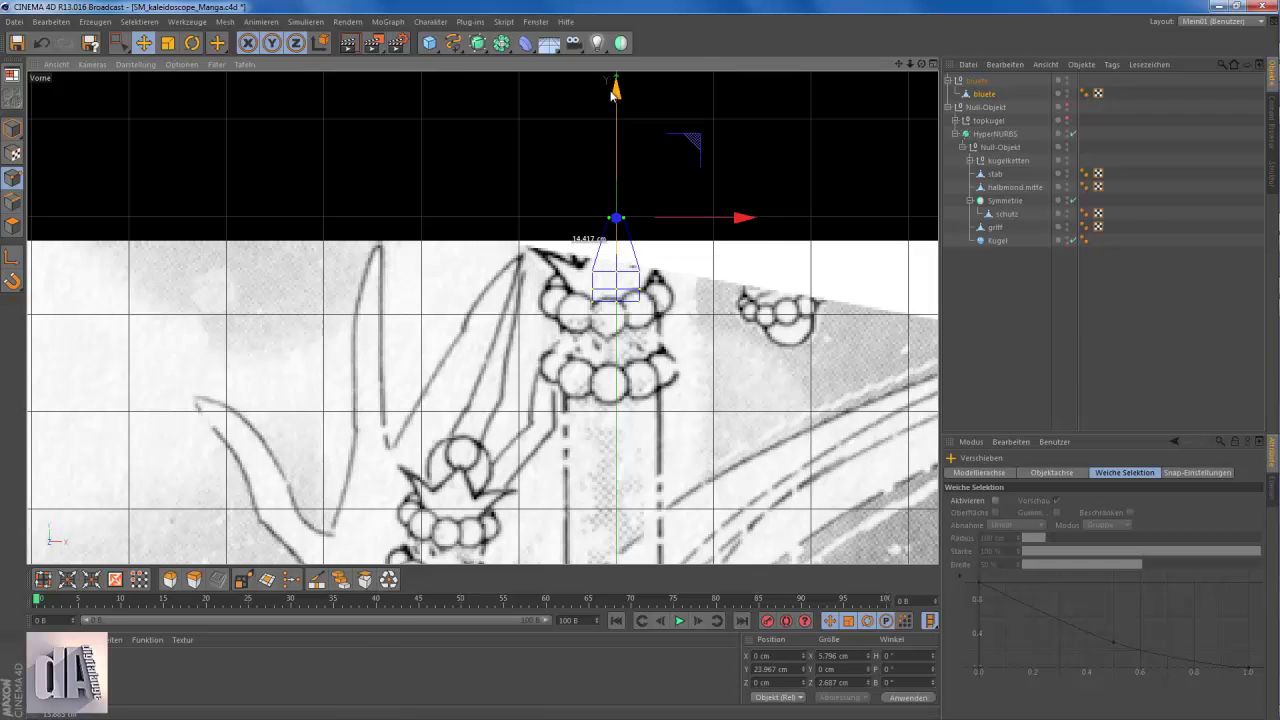
scroll(628, 99, "up", 3)
key("t")
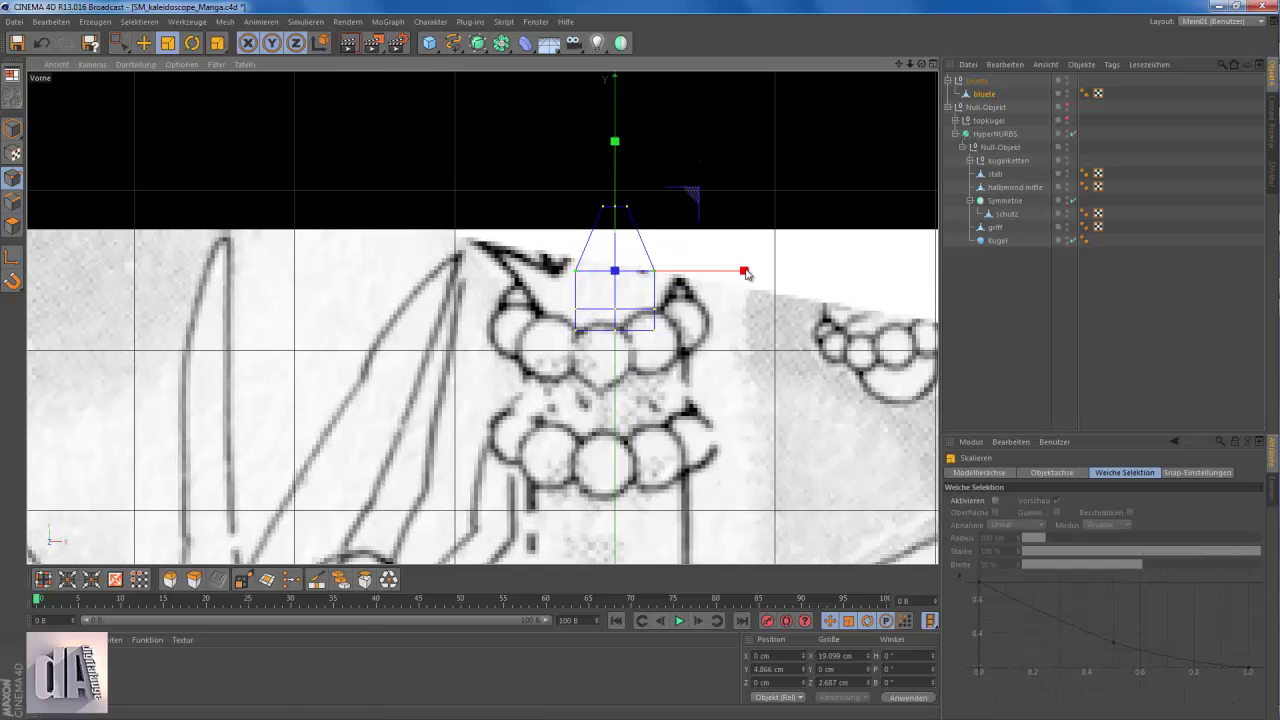
mouse_move(795, 265)
left_mouse_down()
mouse_move(778, 308)
mouse_move(710, 352)
left_mouse_up()
- Nest bluete under the HyperNURBS in the smoothed wand hierarchy
left_click(13, 203)
key("k")
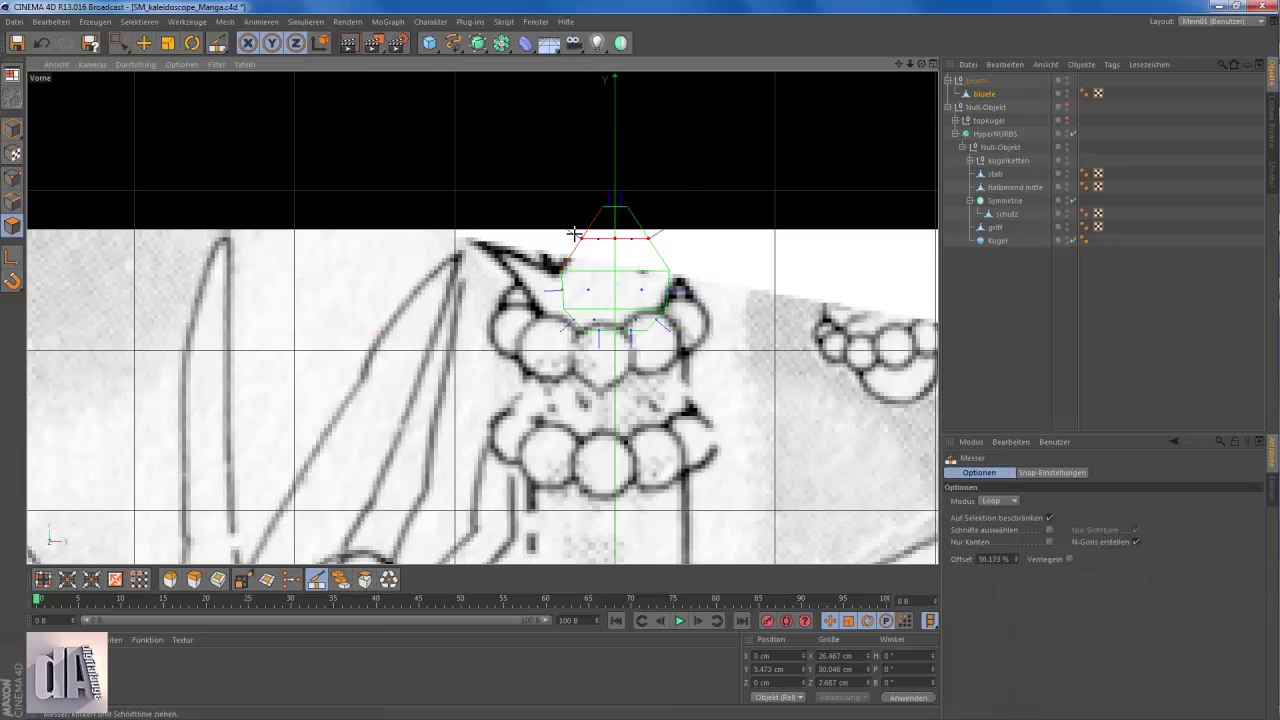
key("t")
left_click(13, 178)
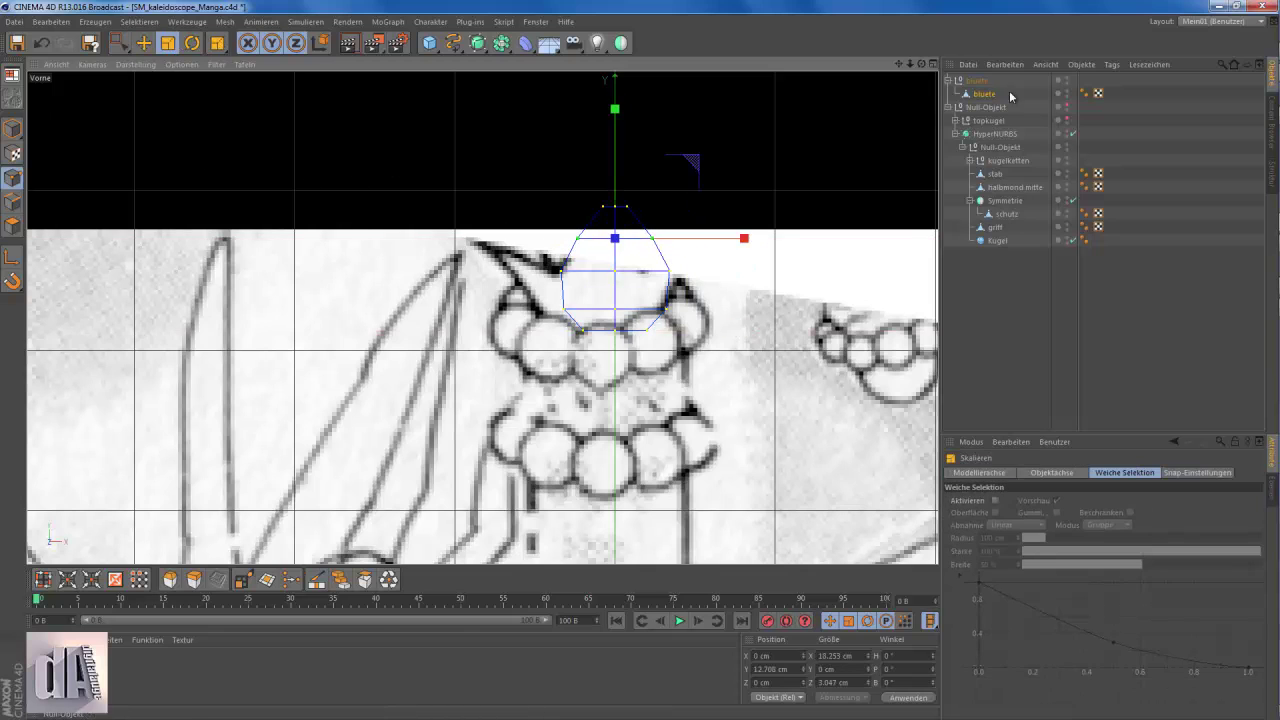
left_click_drag(1010, 95, 1015, 157)
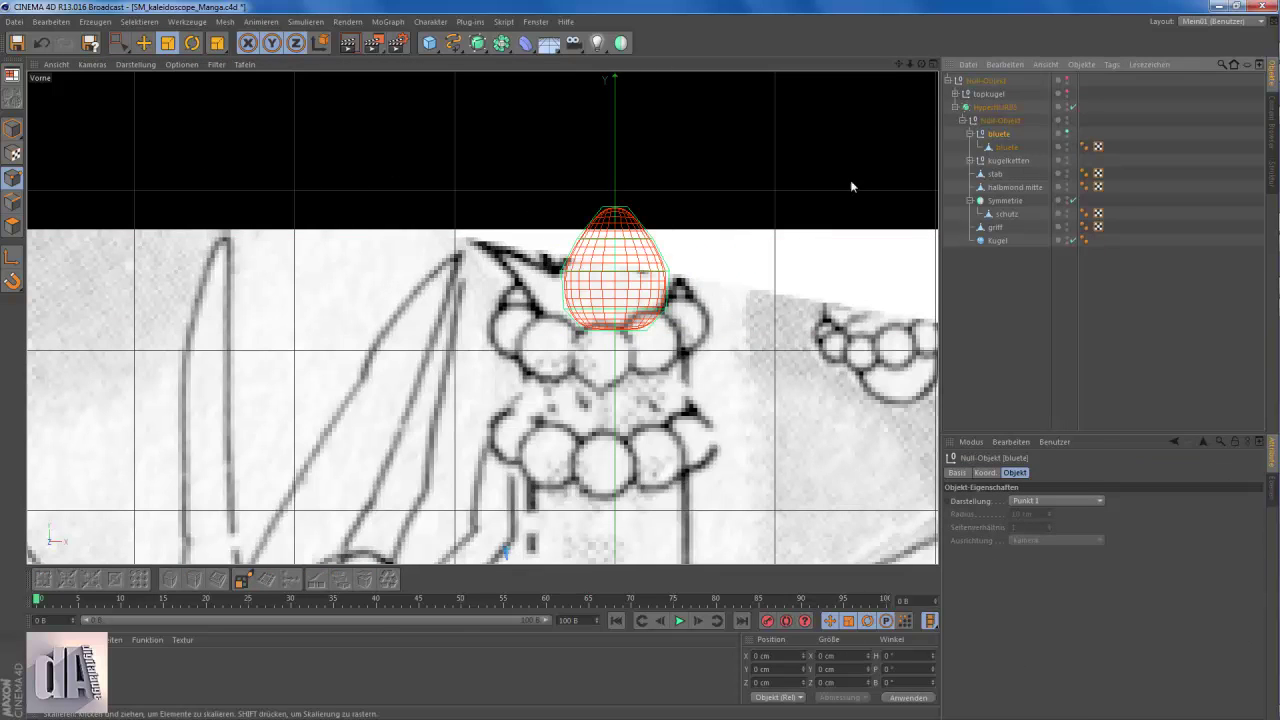
- Narrow the egg-shaped bluete horizontally and slightly widen its upper ring of points
scroll(631, 188, "up", 3)
key("0")
scroll(612, 206, "up", 3)
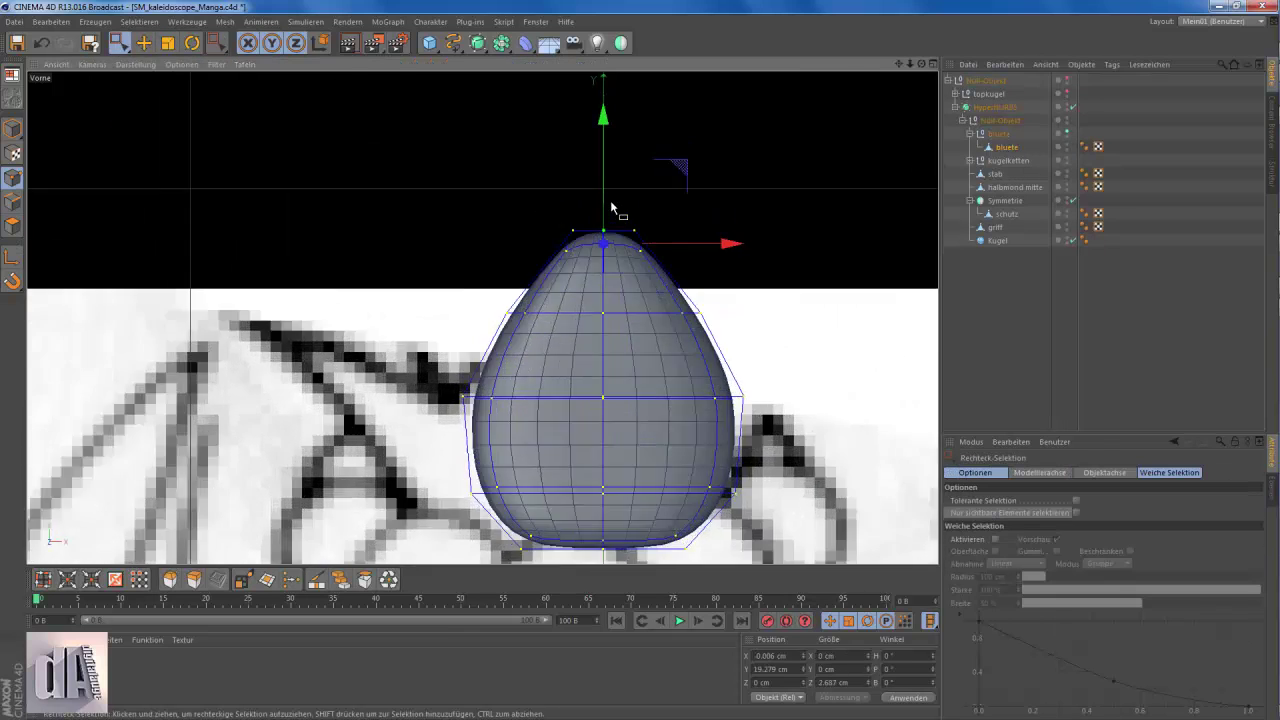
key("t")
left_click_drag(730, 233, 727, 241)
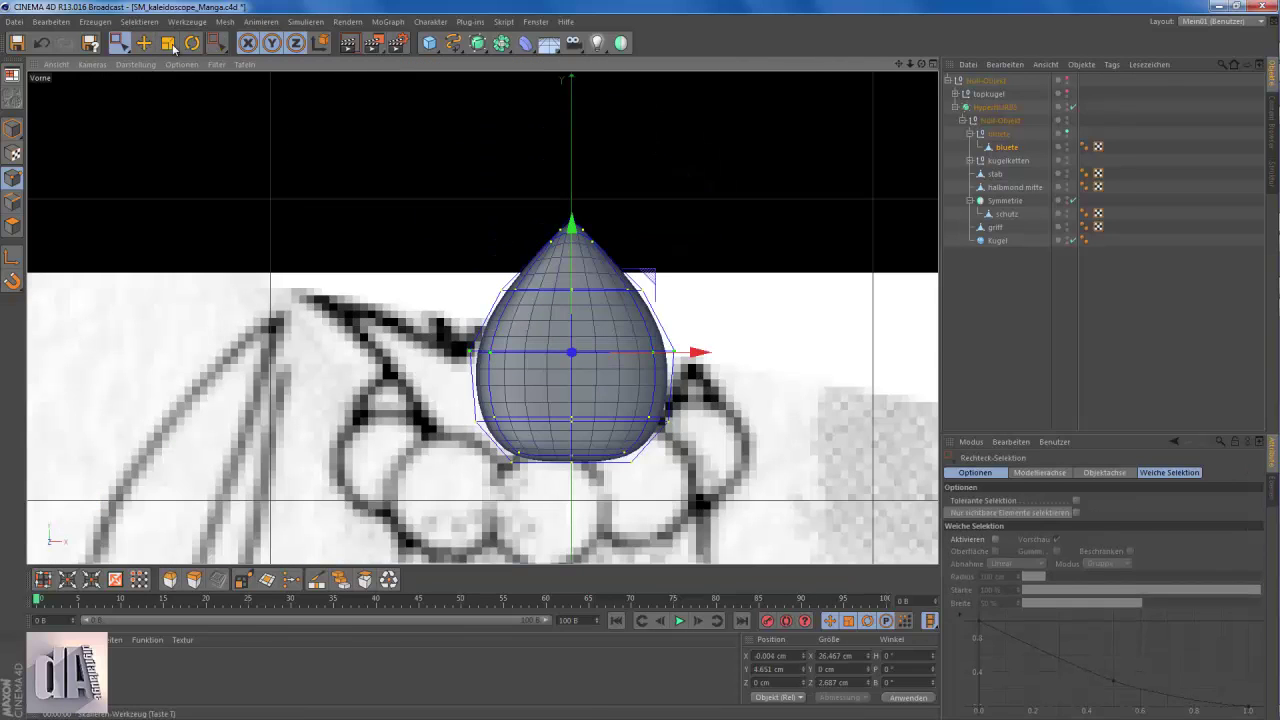
left_click_drag(700, 350, 716, 355)
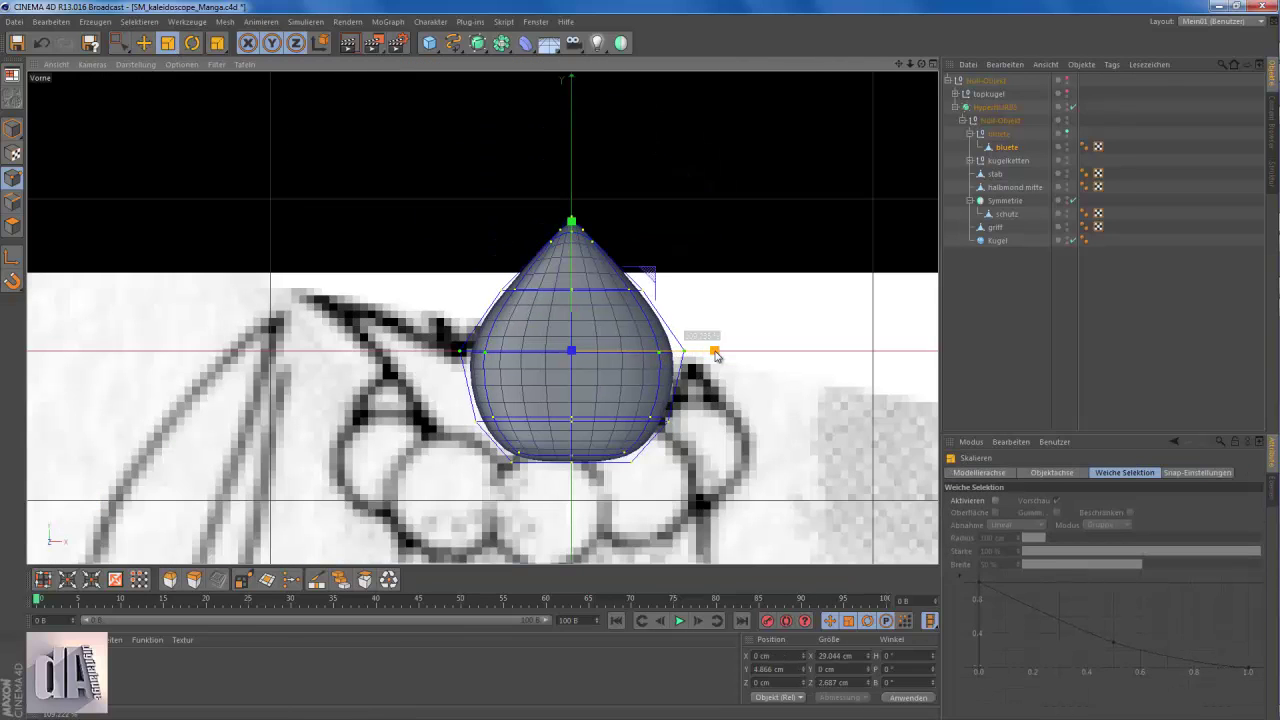
left_click_drag(700, 290, 714, 293)
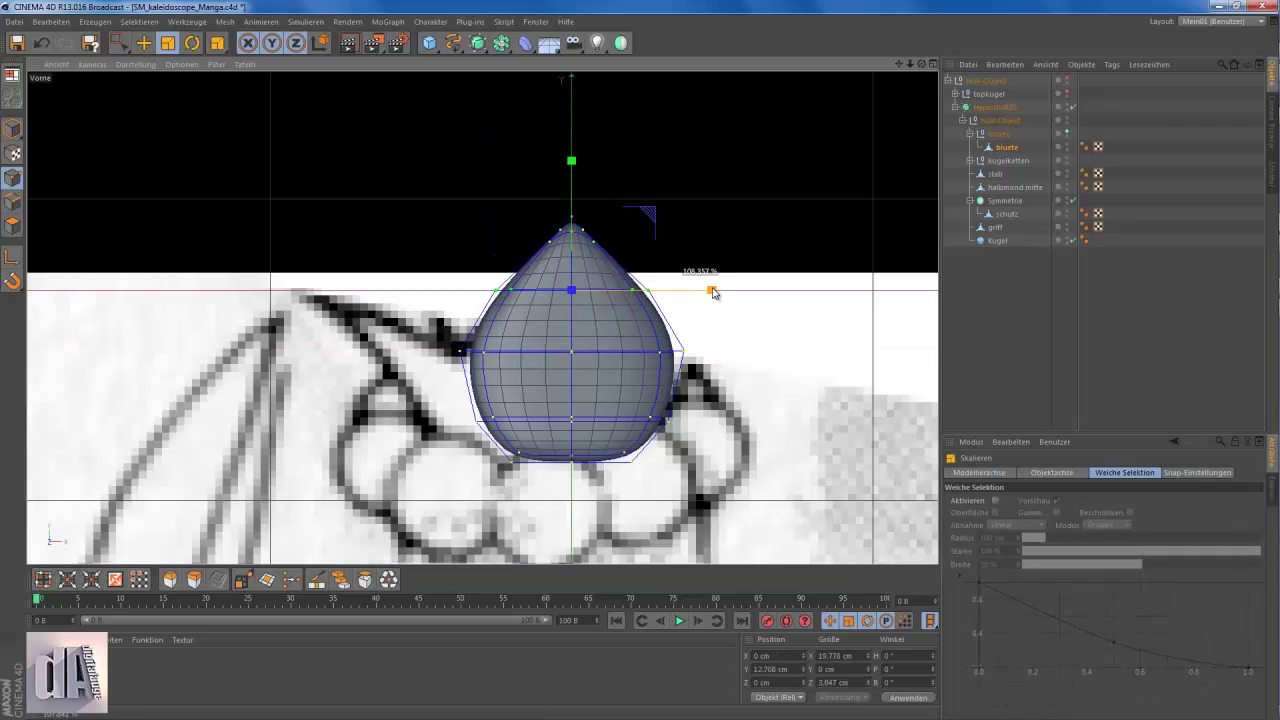
scroll(651, 193, "down", 5)
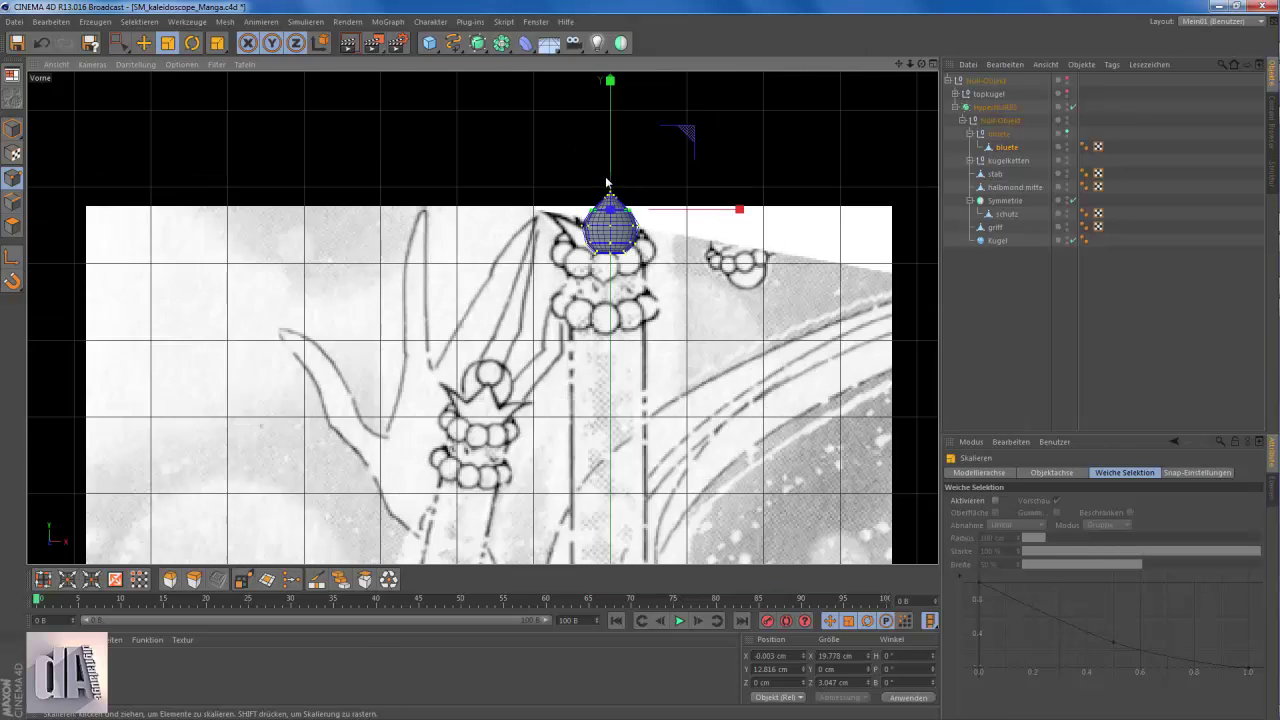
- Rotate bluete about -12.7° around its heading in the top view
key("r")
key("F2")
left_click_drag(557, 297, 787, 355)
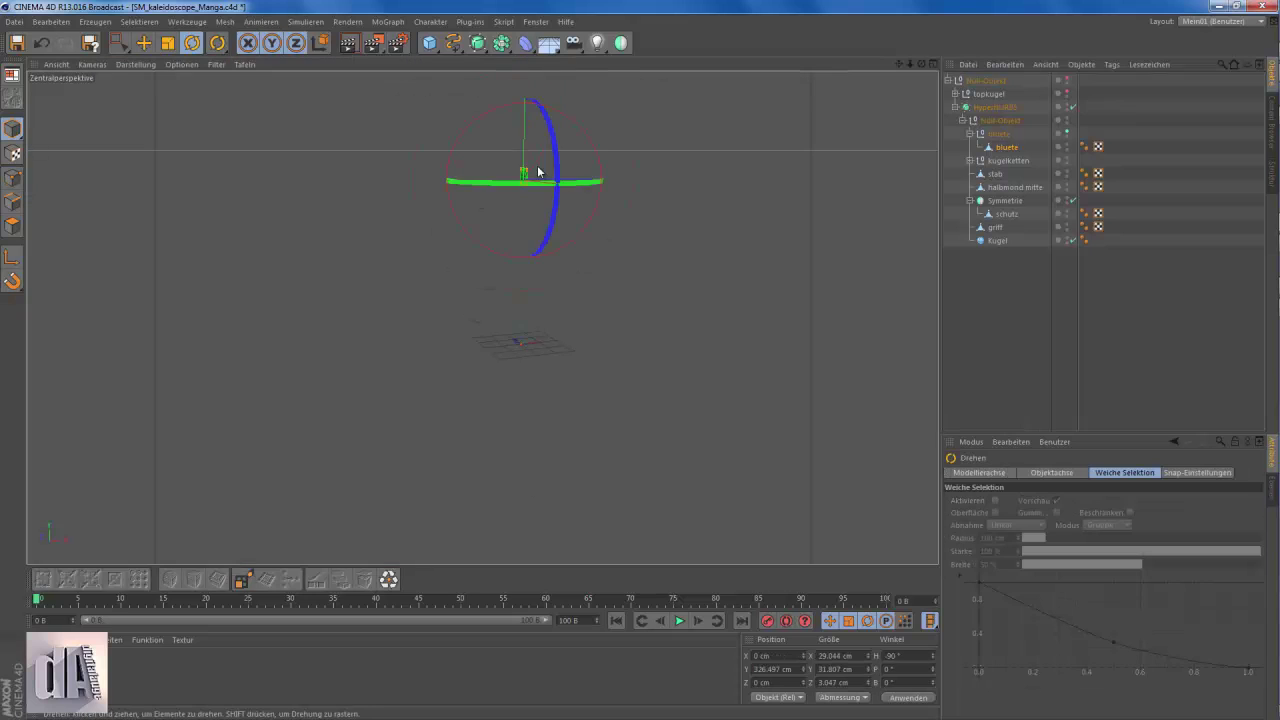
- Tilt the bluete petal so it leans outward, checking front, top and perspective views
mouse_move(538, 172)
left_mouse_down("alt")
mouse_move(514, 263)
mouse_move(446, 283)
mouse_move(743, 471)
mouse_move(420, 402)
left_mouse_up("alt")
key("e")
key("F4")
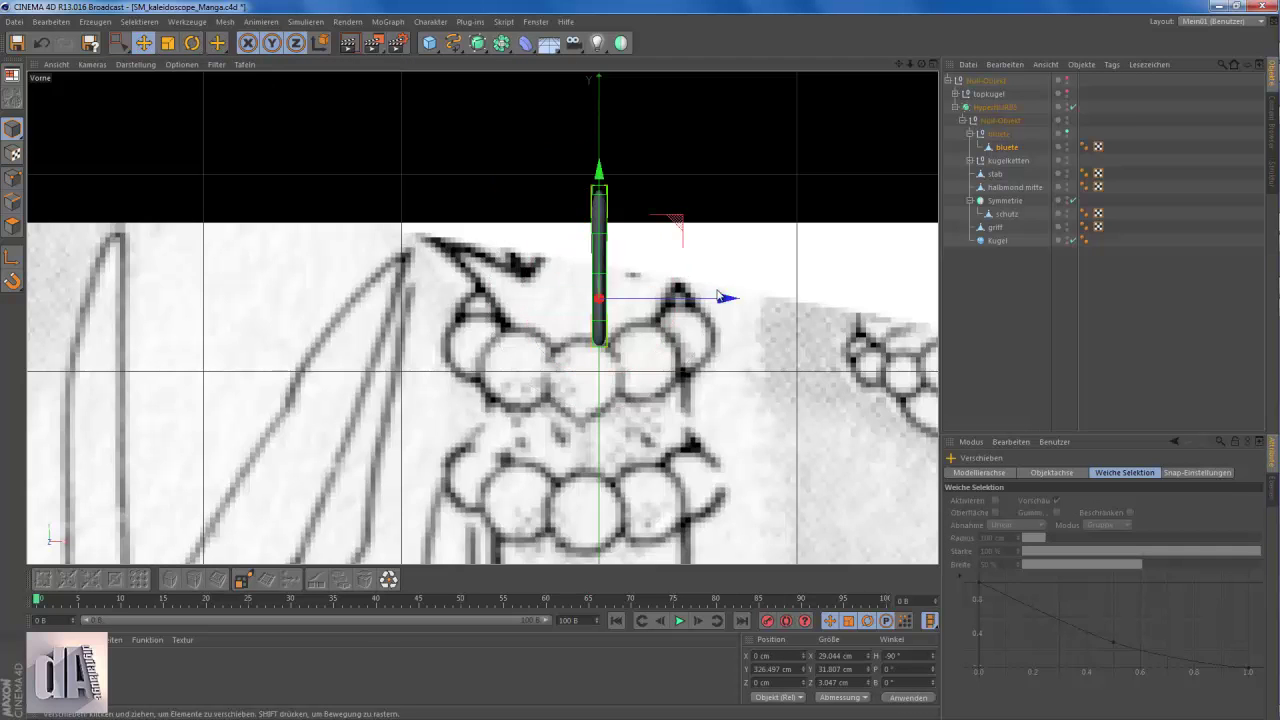
left_click(119, 43)
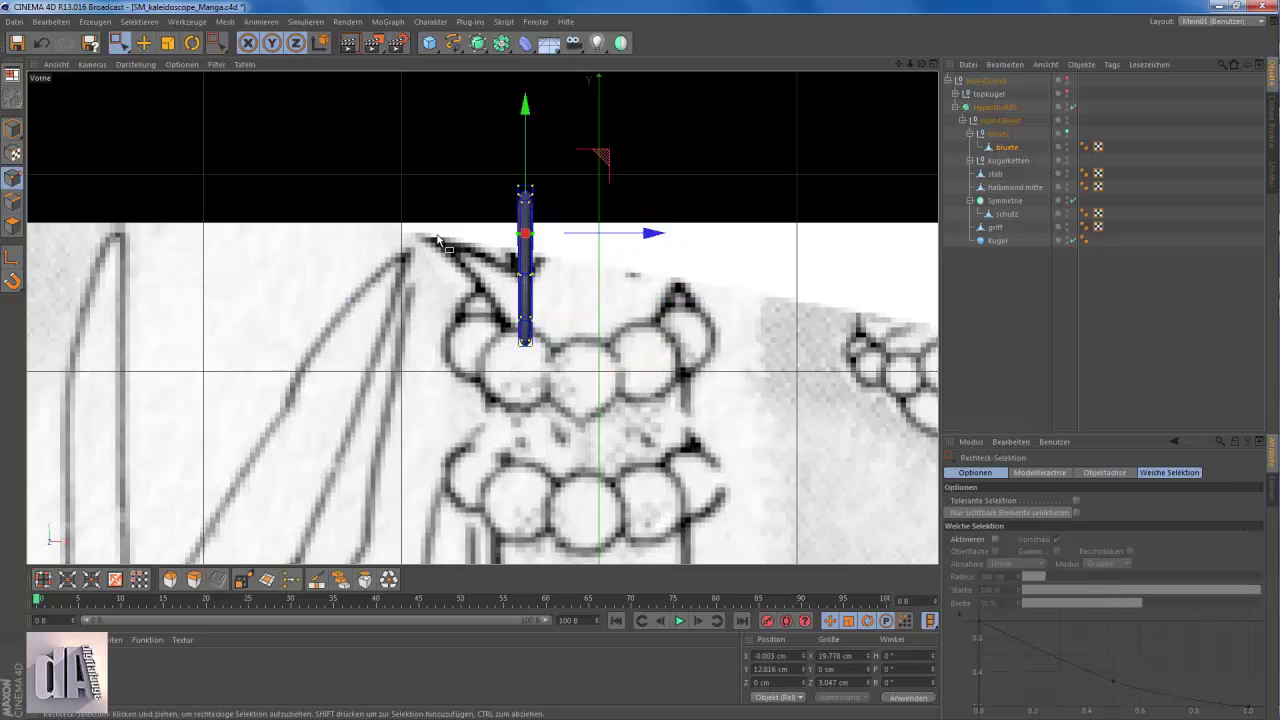
key("F2")
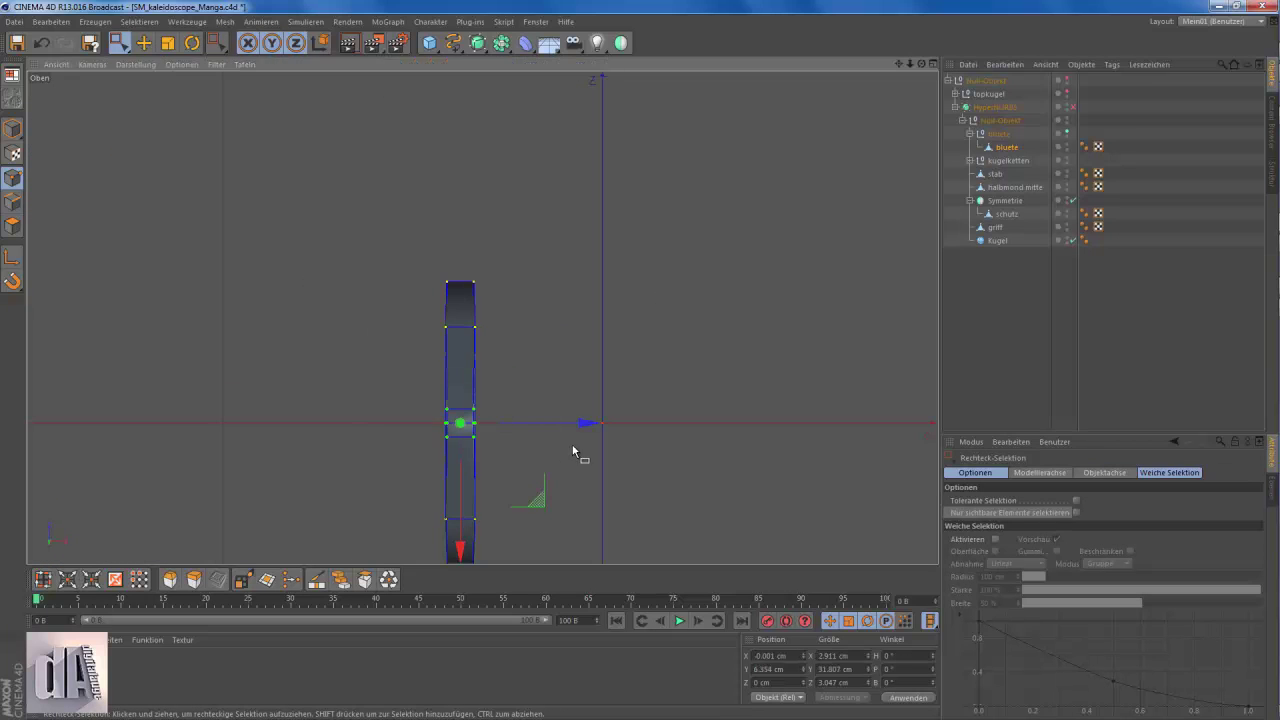
key("F1")
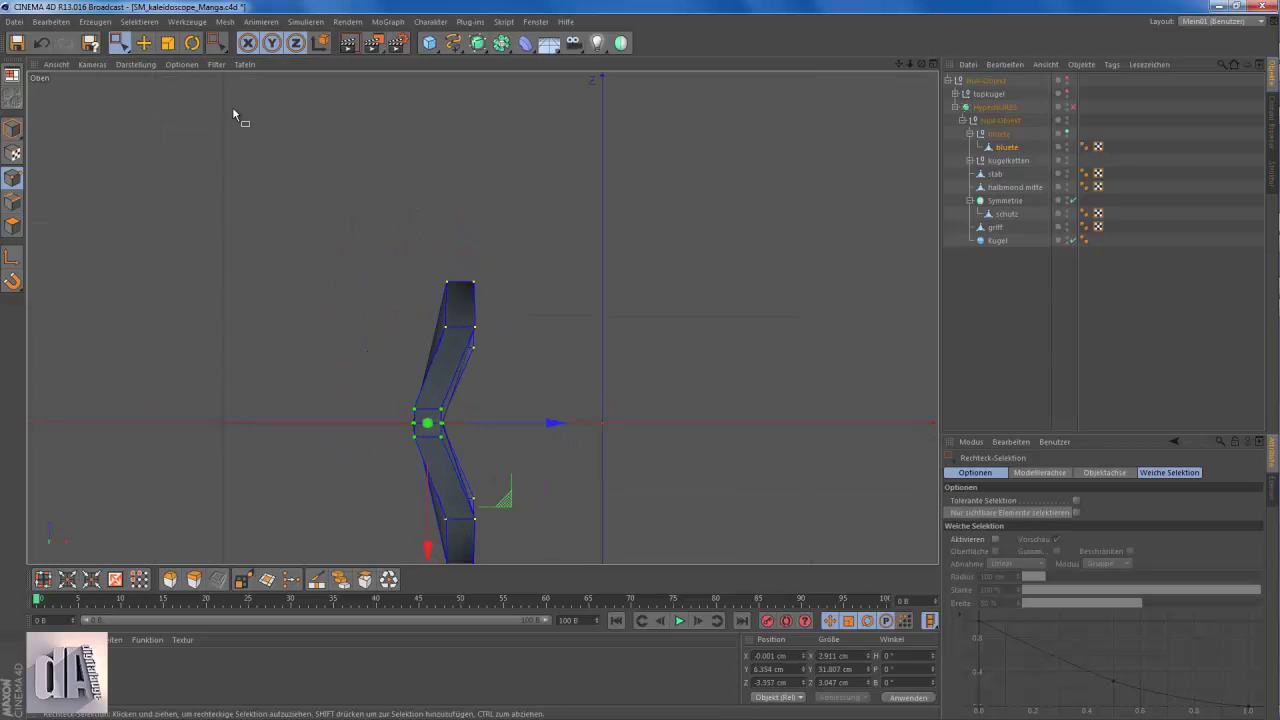
left_click(184, 49)
left_click_drag(596, 212, 603, 236)
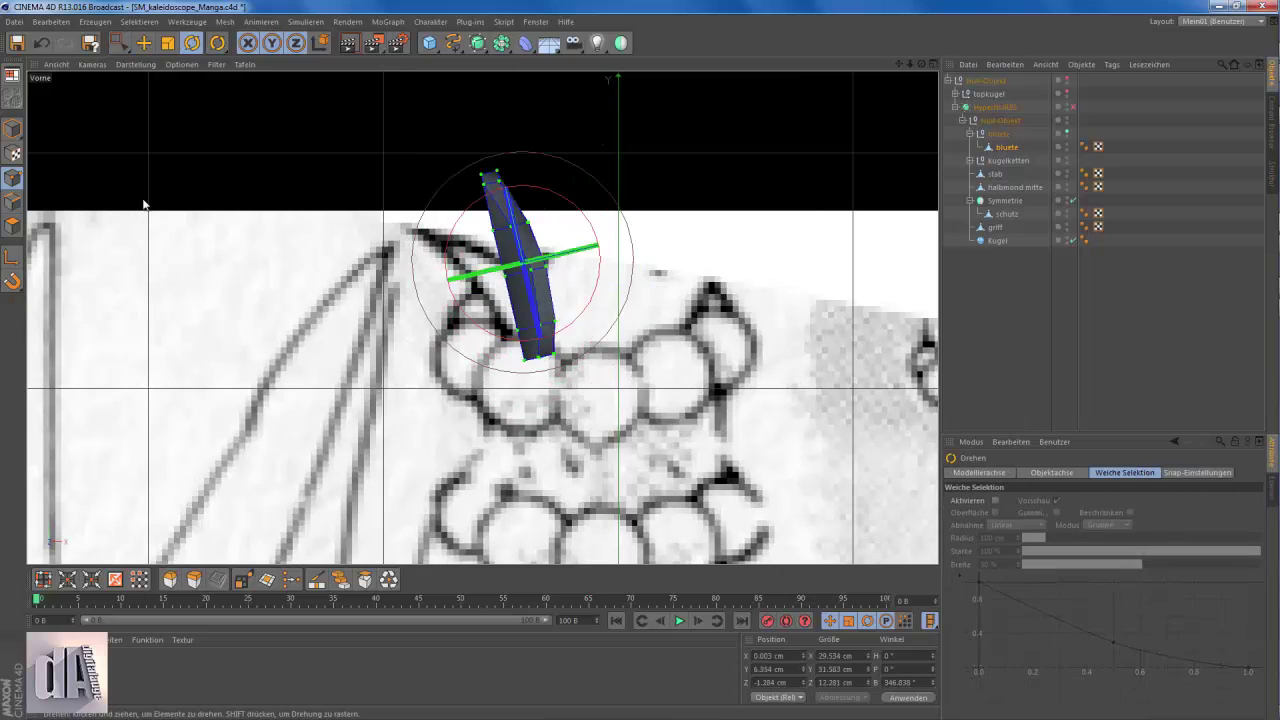
- Select the petal's upper tip points and bend them into a curved blade
left_click(119, 42)
scroll(402, 180, "up", 3)
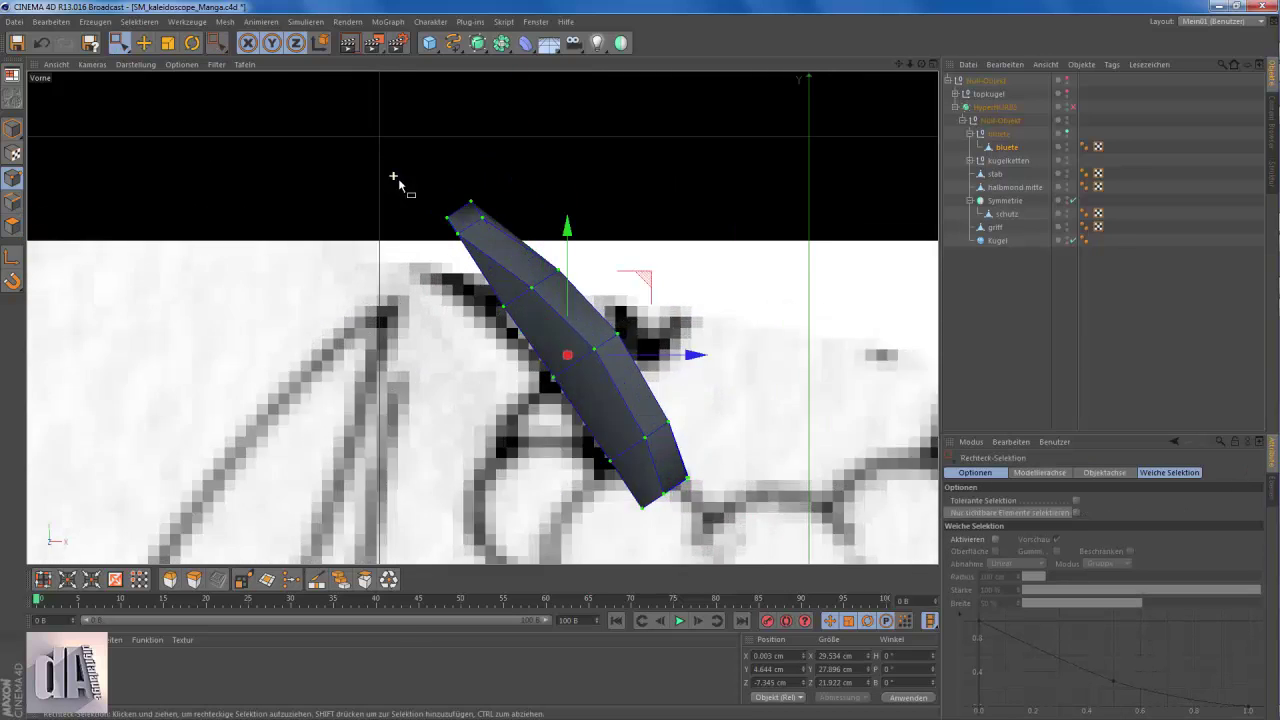
scroll(402, 180, "up", 3)
left_click_drag(441, 305, 527, 241)
scroll(480, 300, "down", 3)
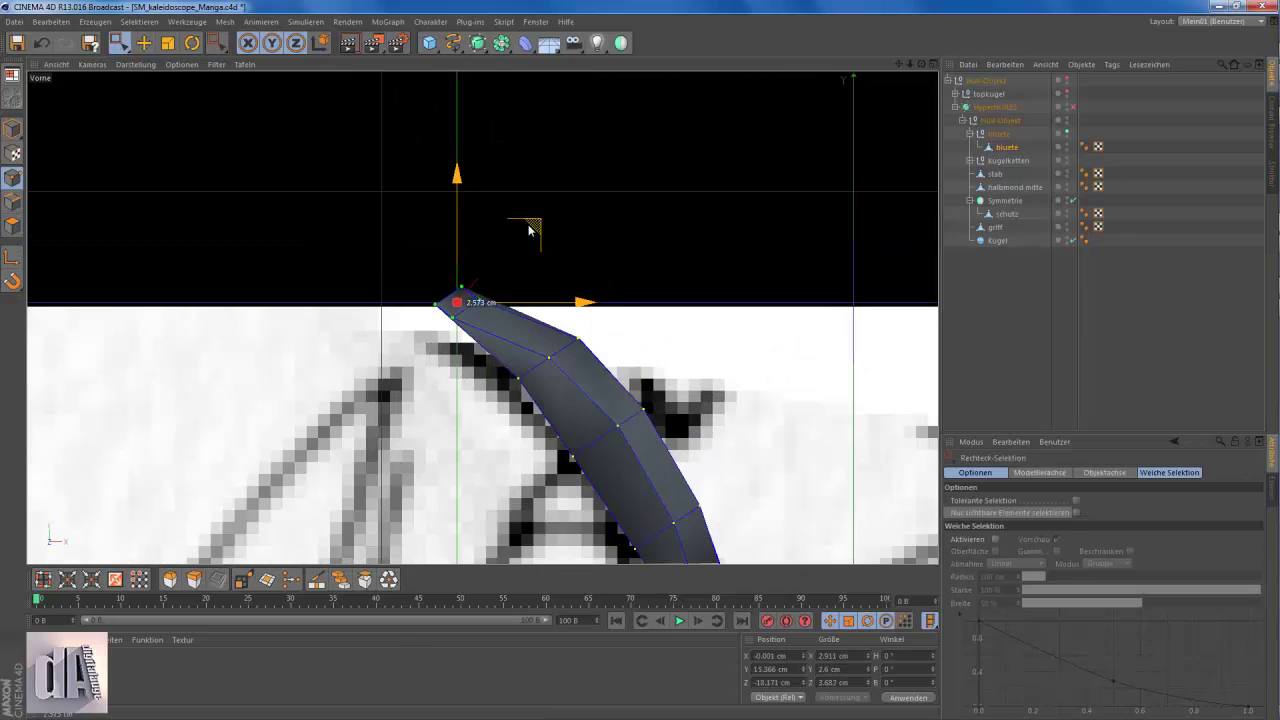
key("r")
scroll(427, 268, "up", 1)
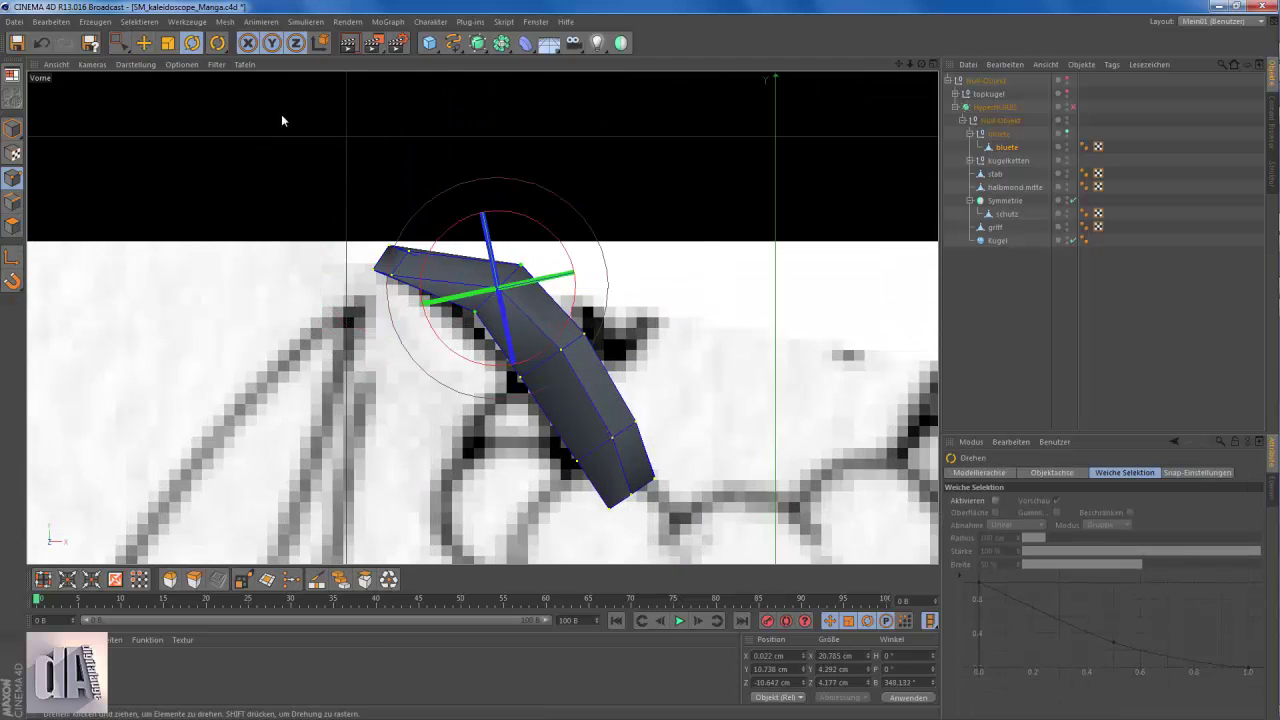
key("e")
left_click(615, 465)
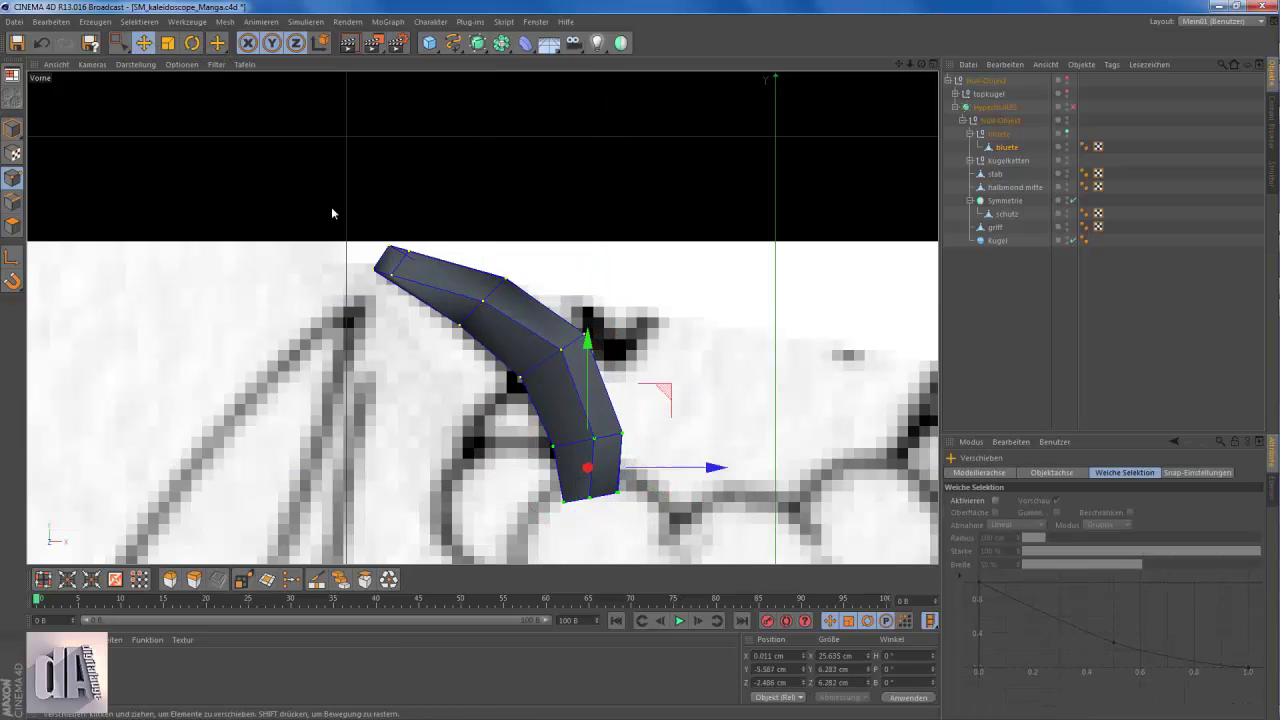
- Wrap bluete in an Array and shrink its radius into a four-petal ring
key("r")
key("F1")
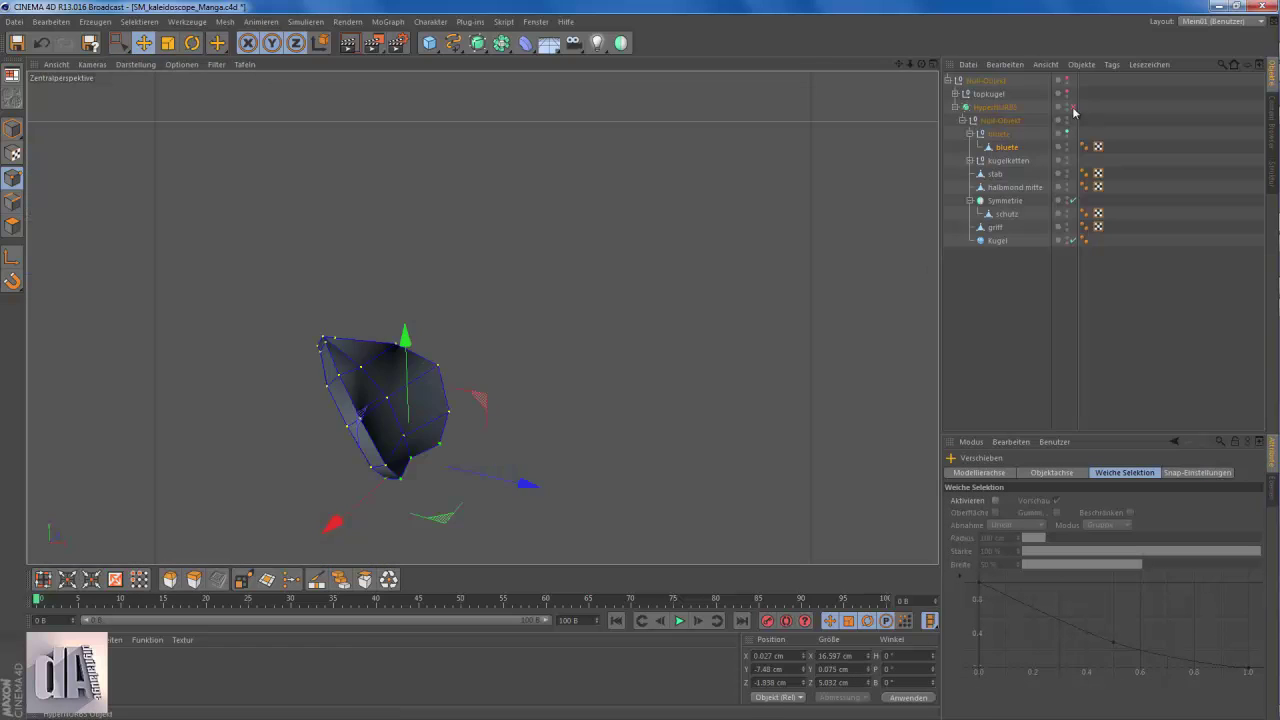
left_click(606, 277)
left_click_drag(606, 277, 483, 317, "alt")
left_click(500, 42)
left_click(545, 56)
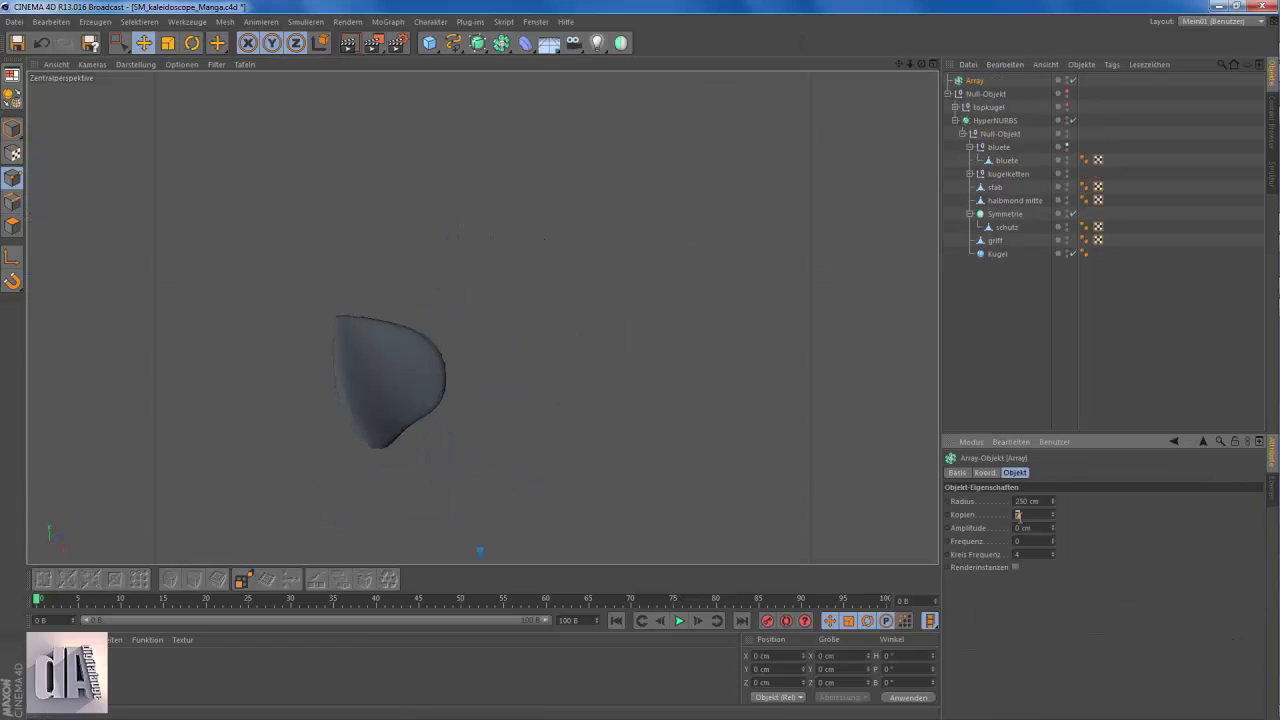
key("F2")
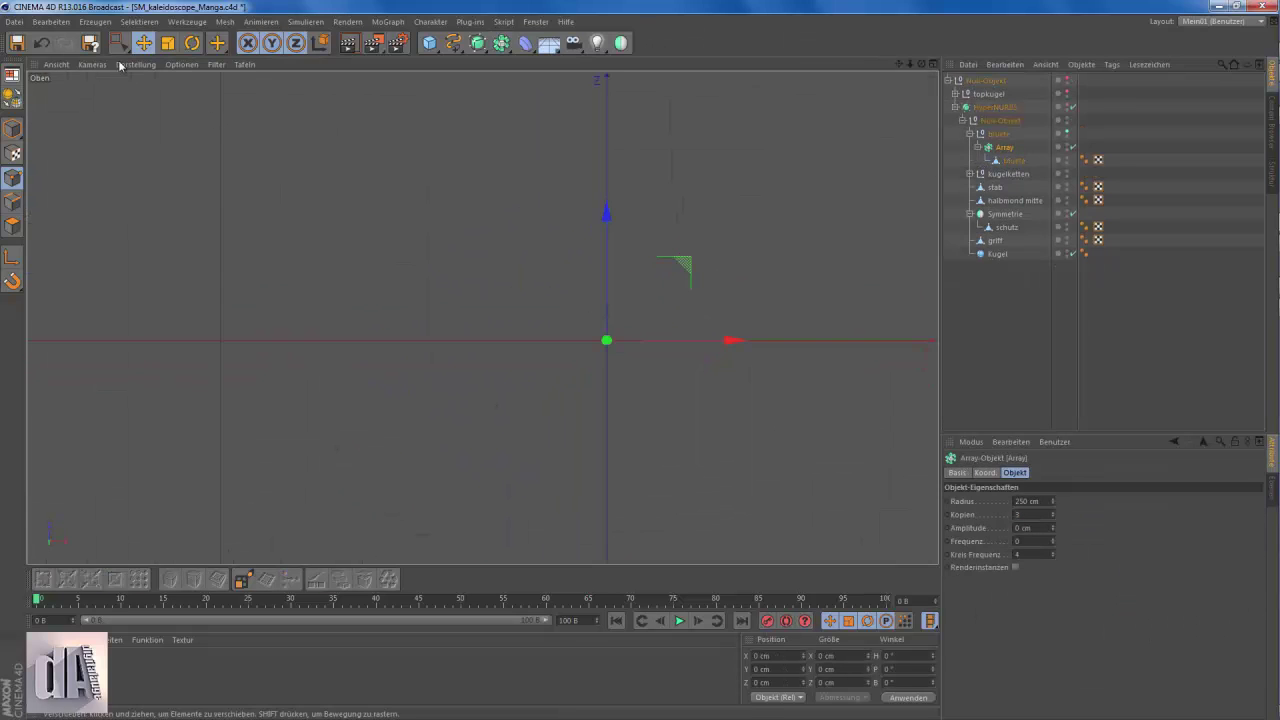
left_click(120, 66)
left_click_drag(1052, 501, 497, 311)
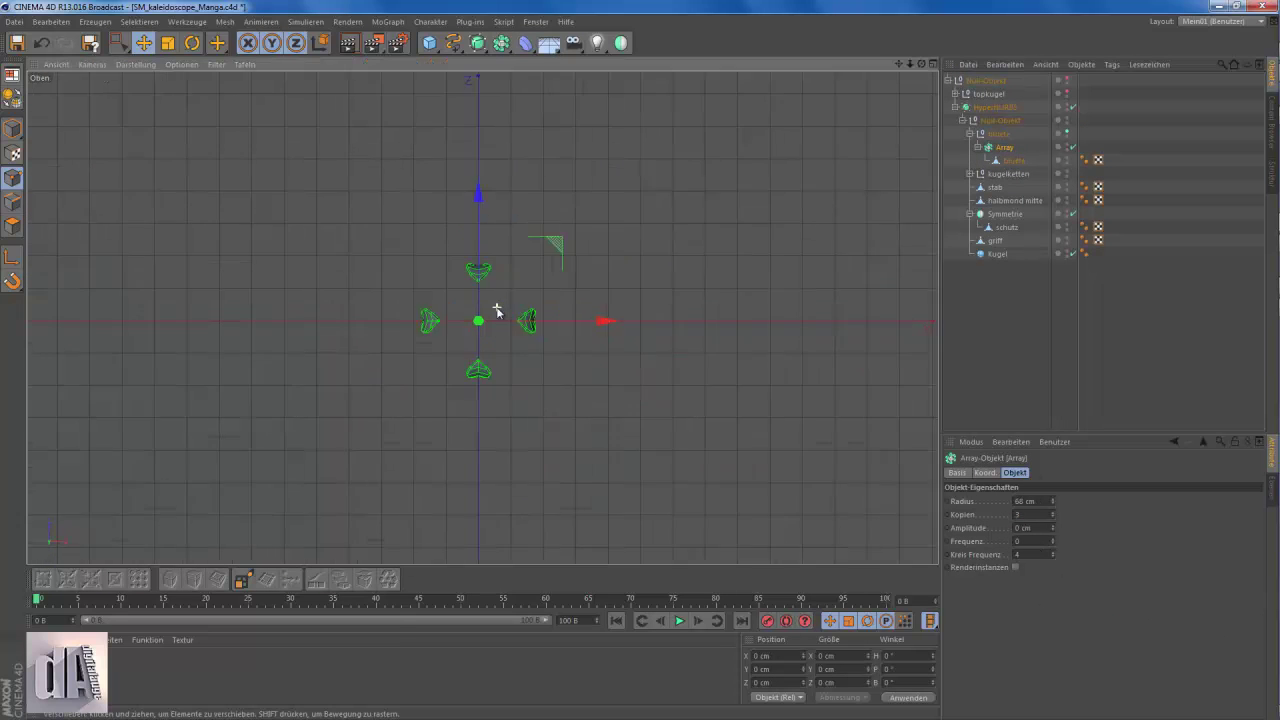
- Rotate bluete around its heading so the petals open outward from the centre
scroll(497, 311, "up", 5)
key("F1")
scroll(504, 540, "down", 2)
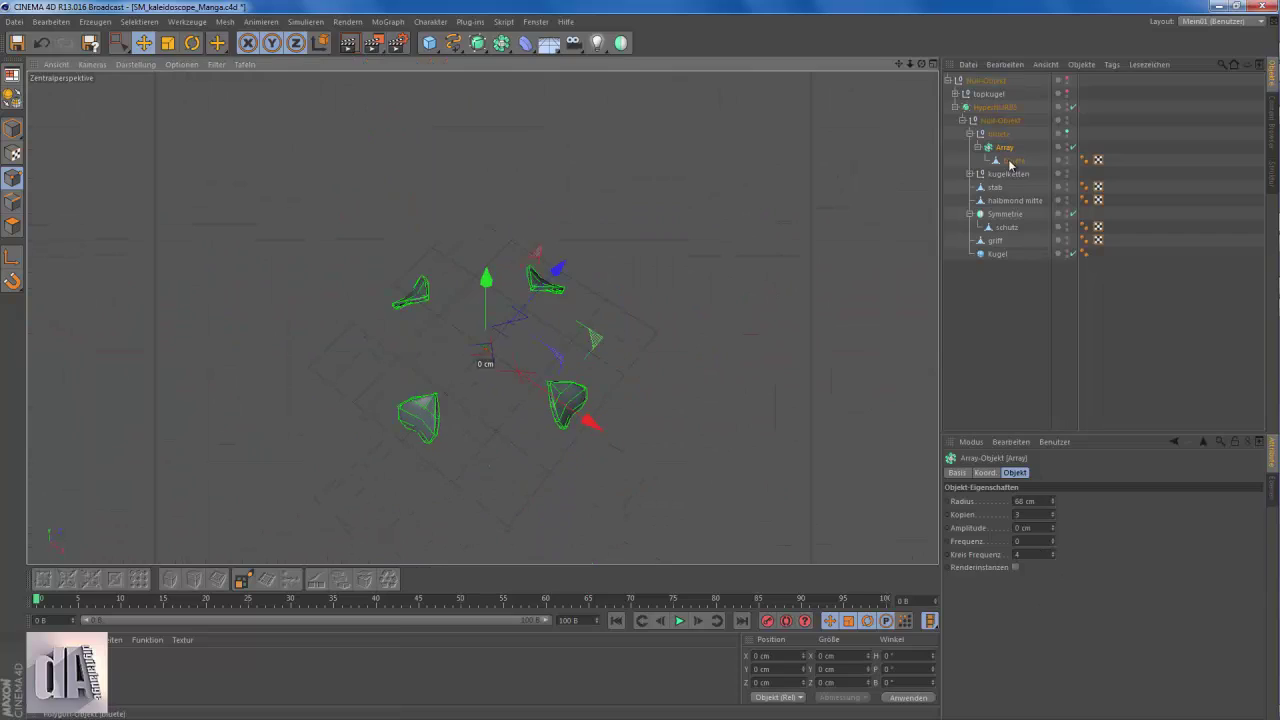
key("F4")
scroll(480, 300, "down", 3)
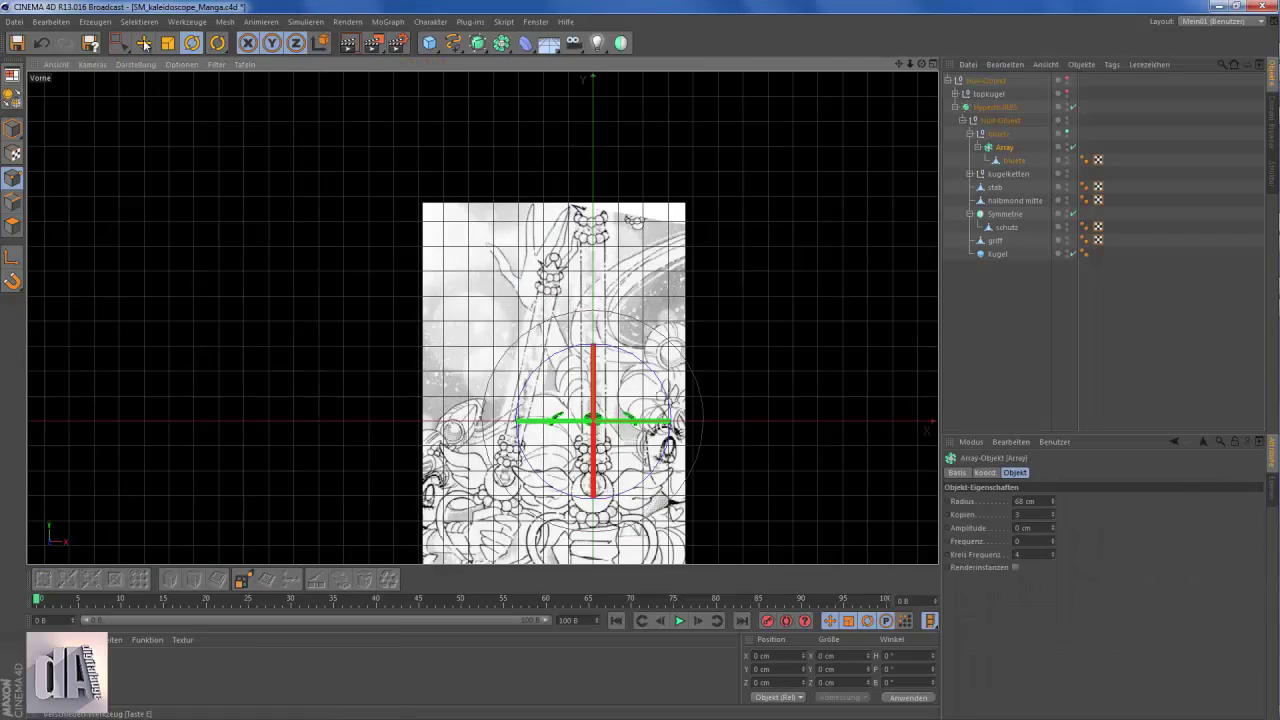
left_click(592, 215)
scroll(565, 200, "up", 5)
scroll(565, 200, "down", 1)
scroll(565, 200, "down", 4)
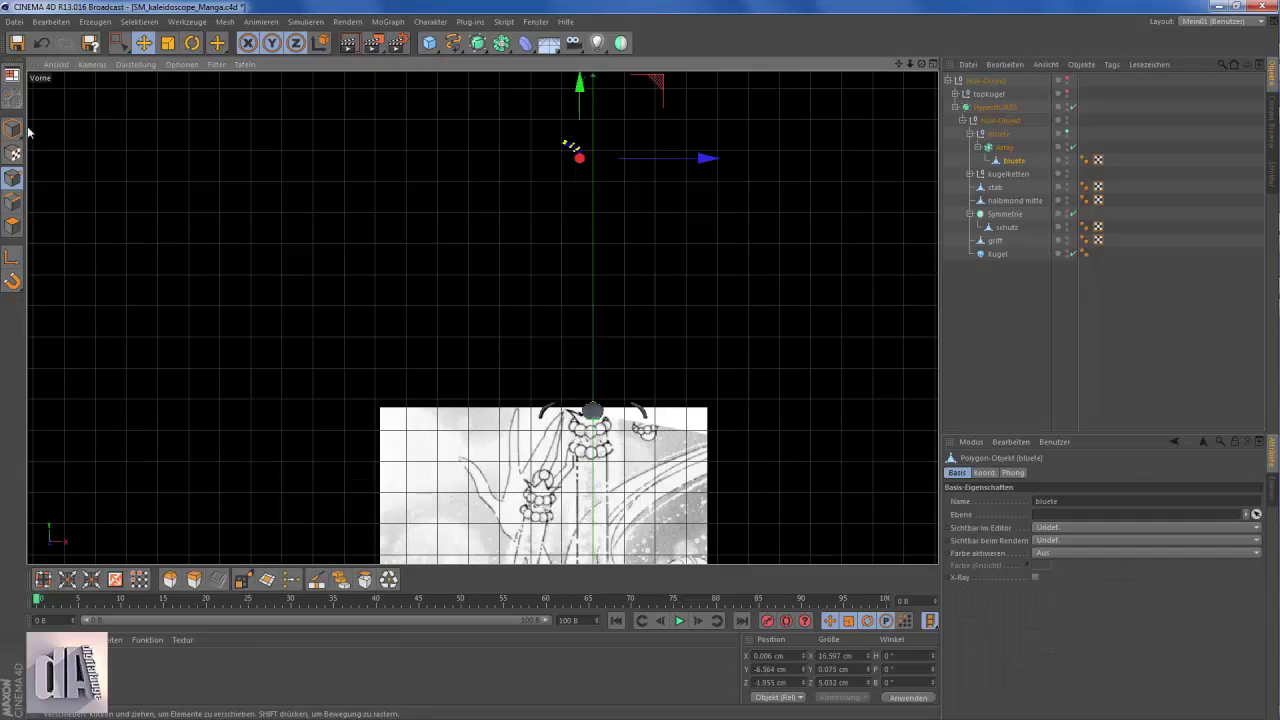
scroll(514, 431, "up", 4)
key("r")
left_click_drag(560, 396, 563, 396)
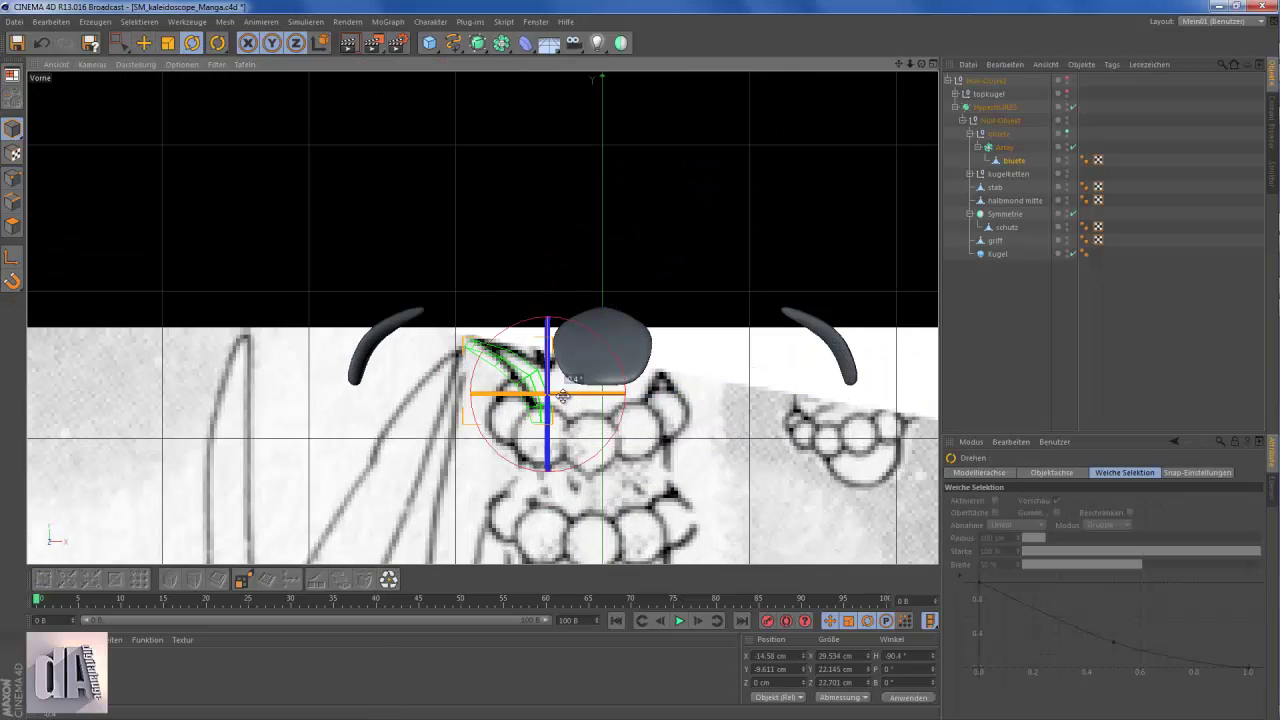
left_click_drag(288, 370, 218, 387)
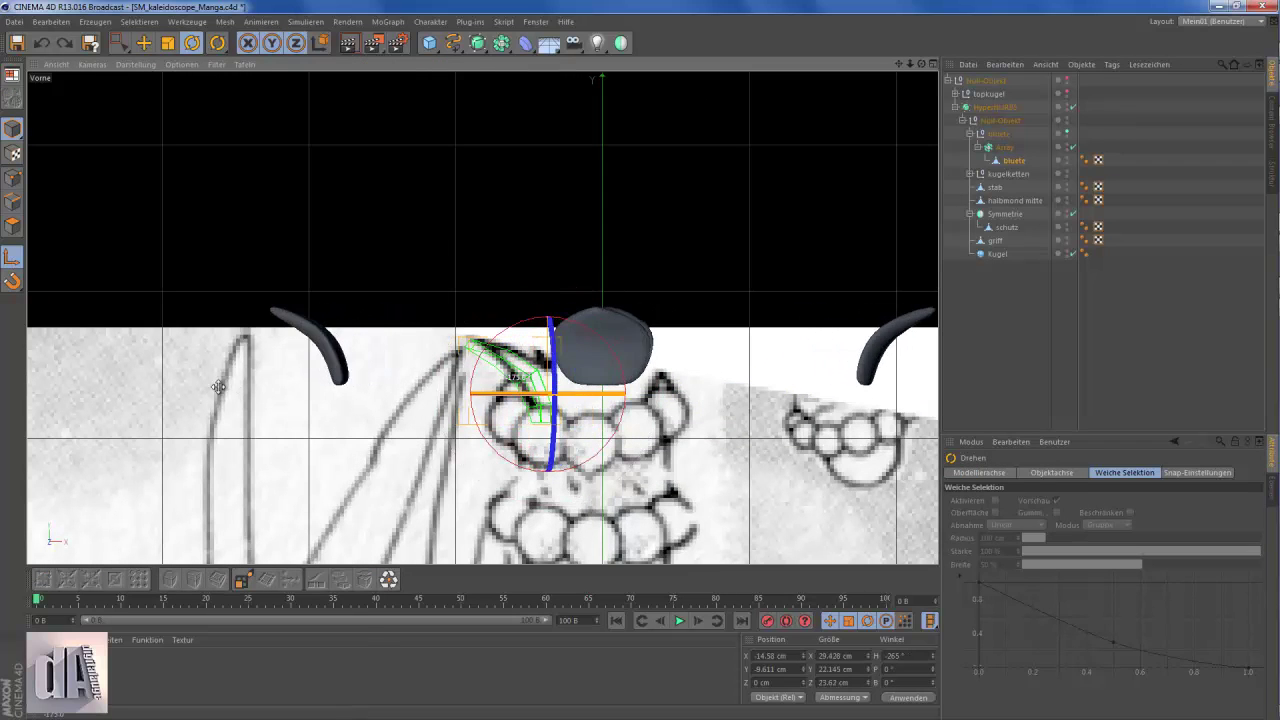
- Lower the Array onto the rod's top and open Edit > Preferences
left_click(1003, 148)
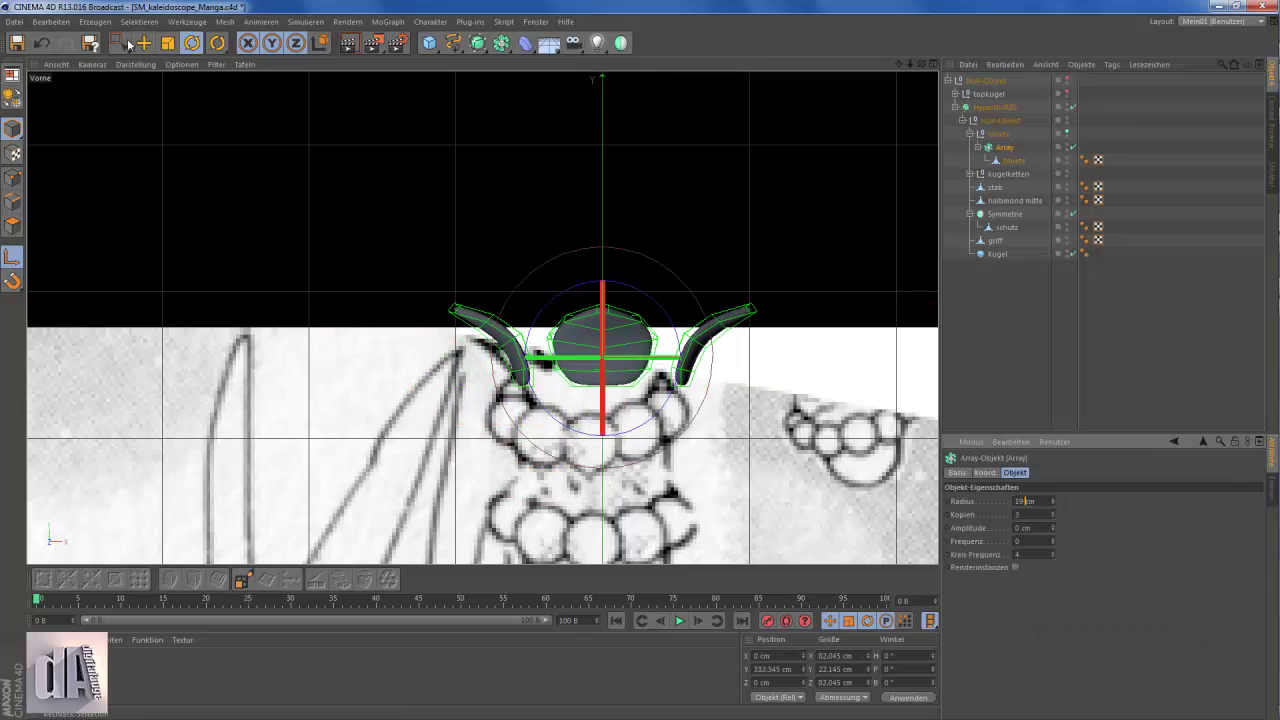
left_click(141, 42)
left_click_drag(601, 235, 601, 267)
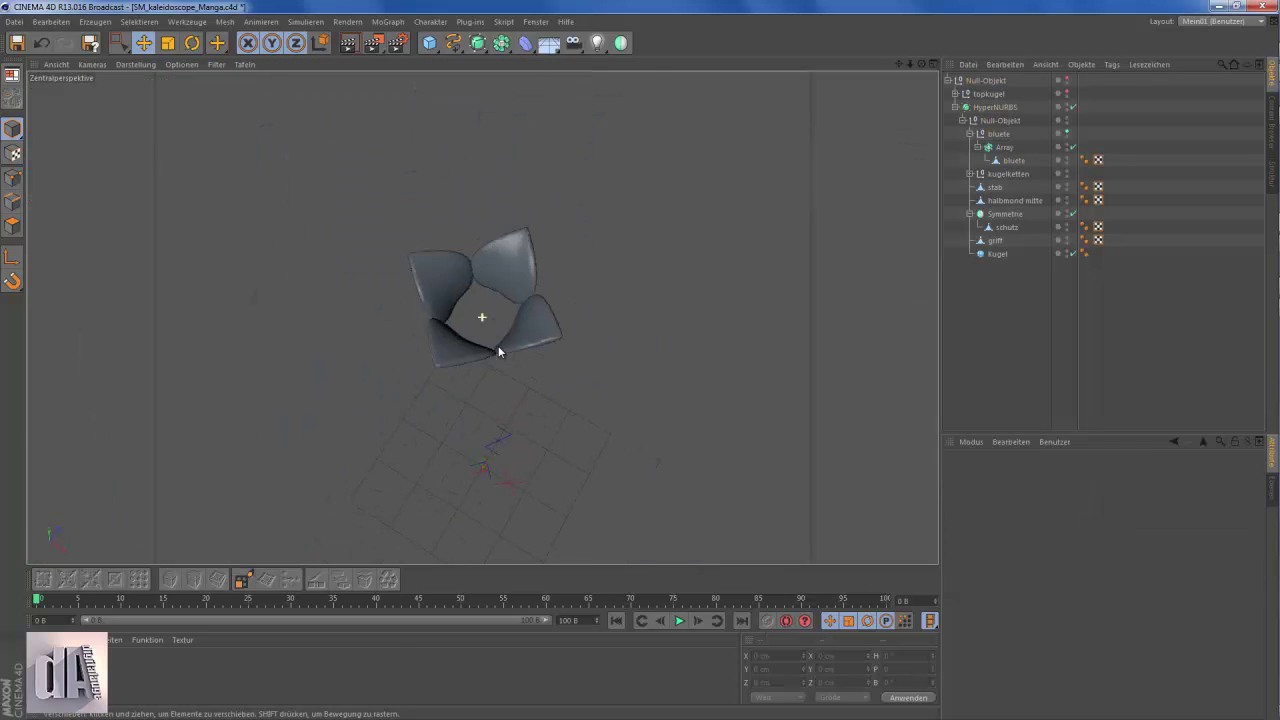
left_click(50, 21)
left_click(60, 231)
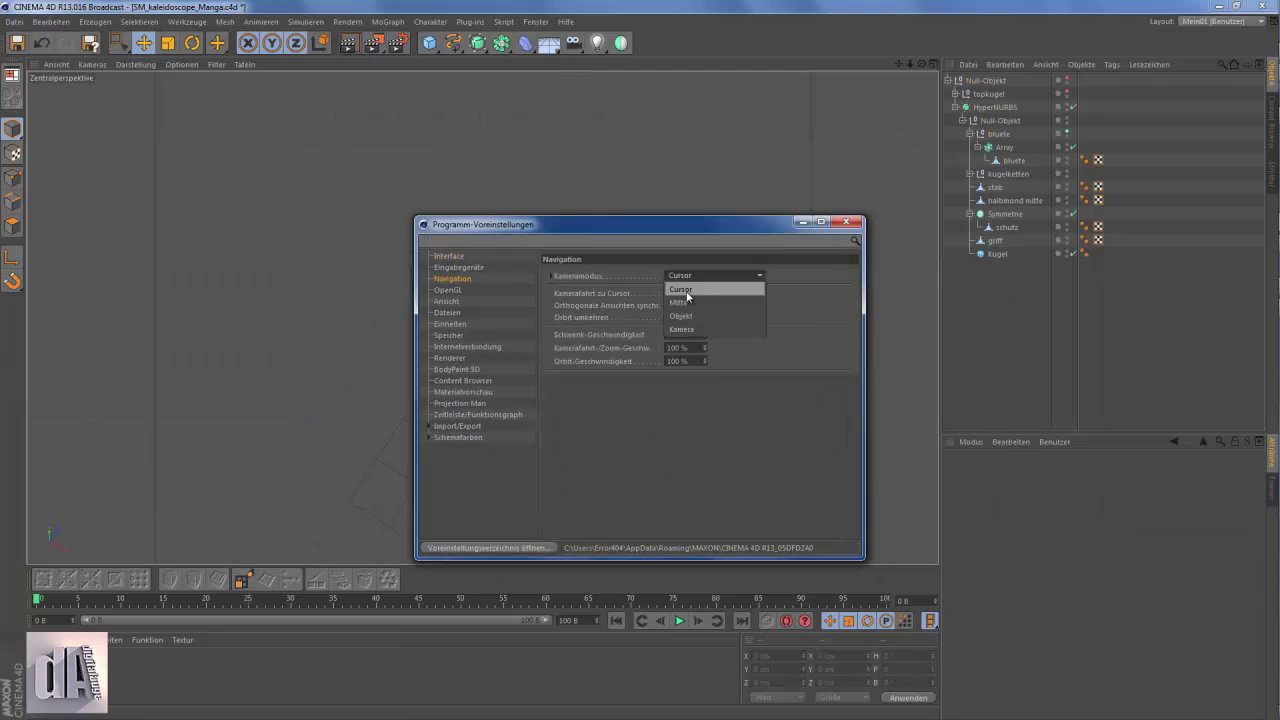
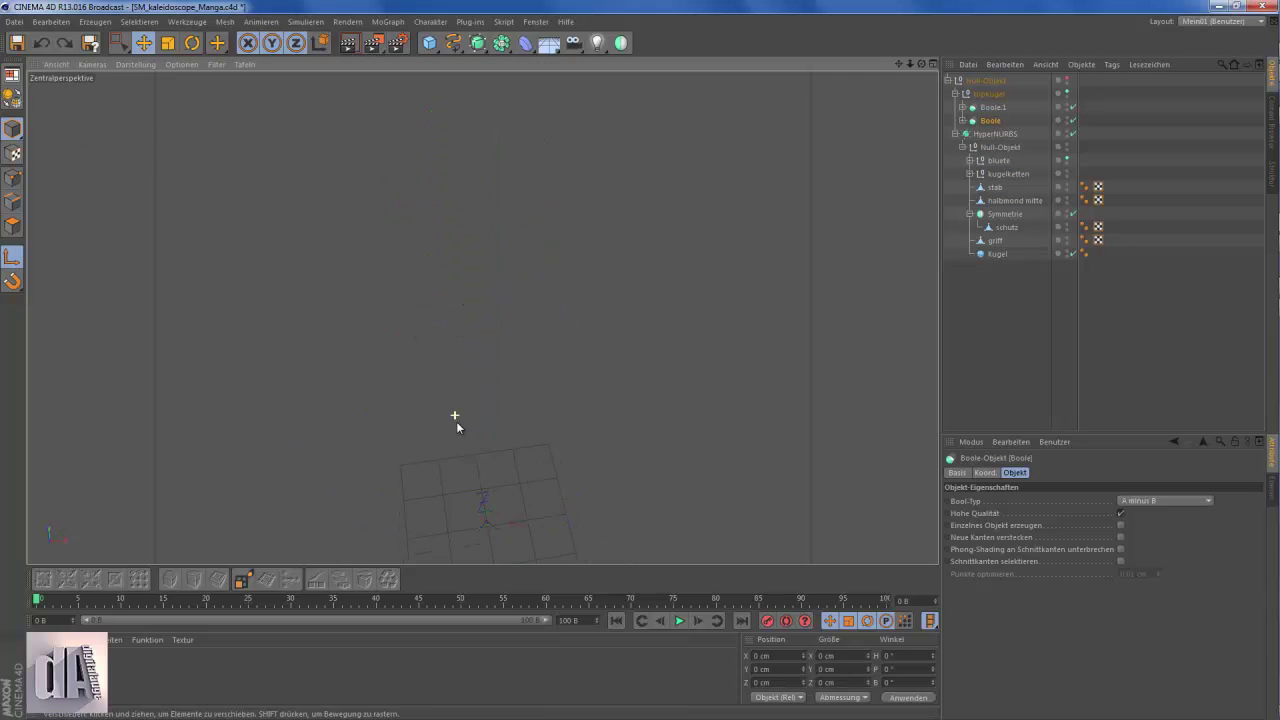
- In Programm-Voreinstellungen > Navigation, change the camera-to-cursor / orthogonal views option
key("ctrl+e")
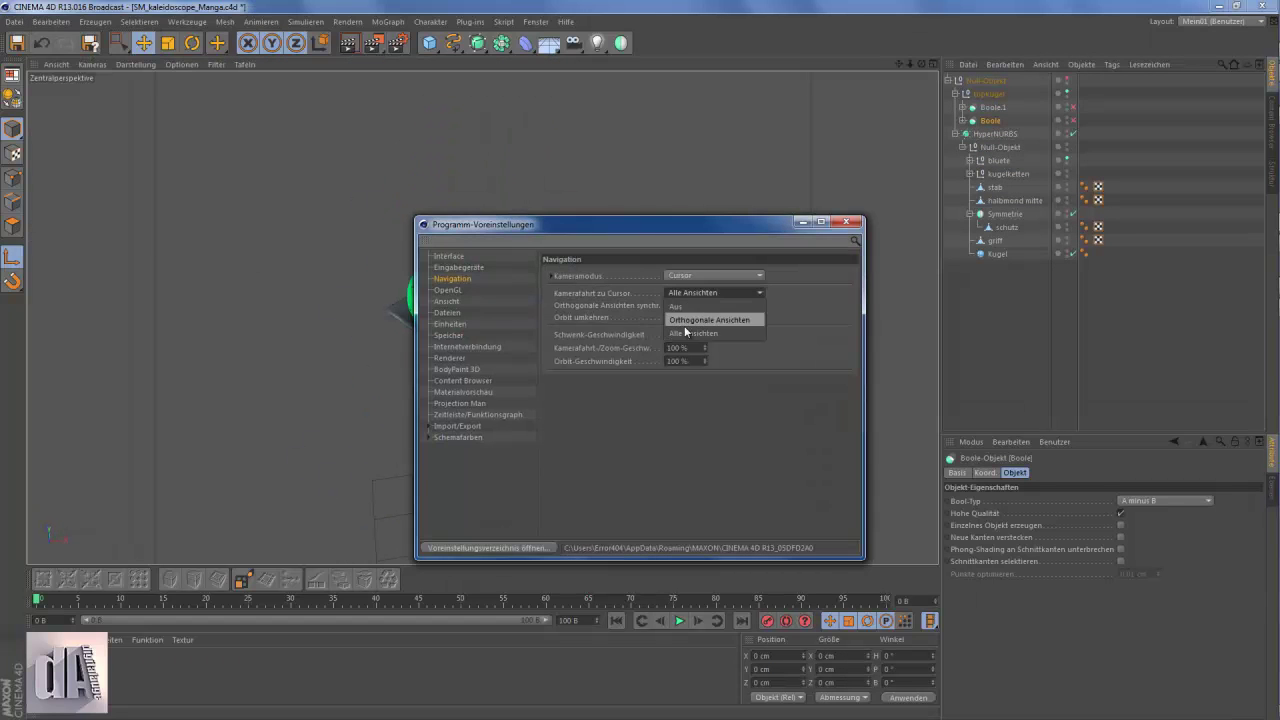
left_click(667, 305)
left_click_drag(755, 224, 1035, 236)
left_click_drag(436, 241, 387, 299, "alt")
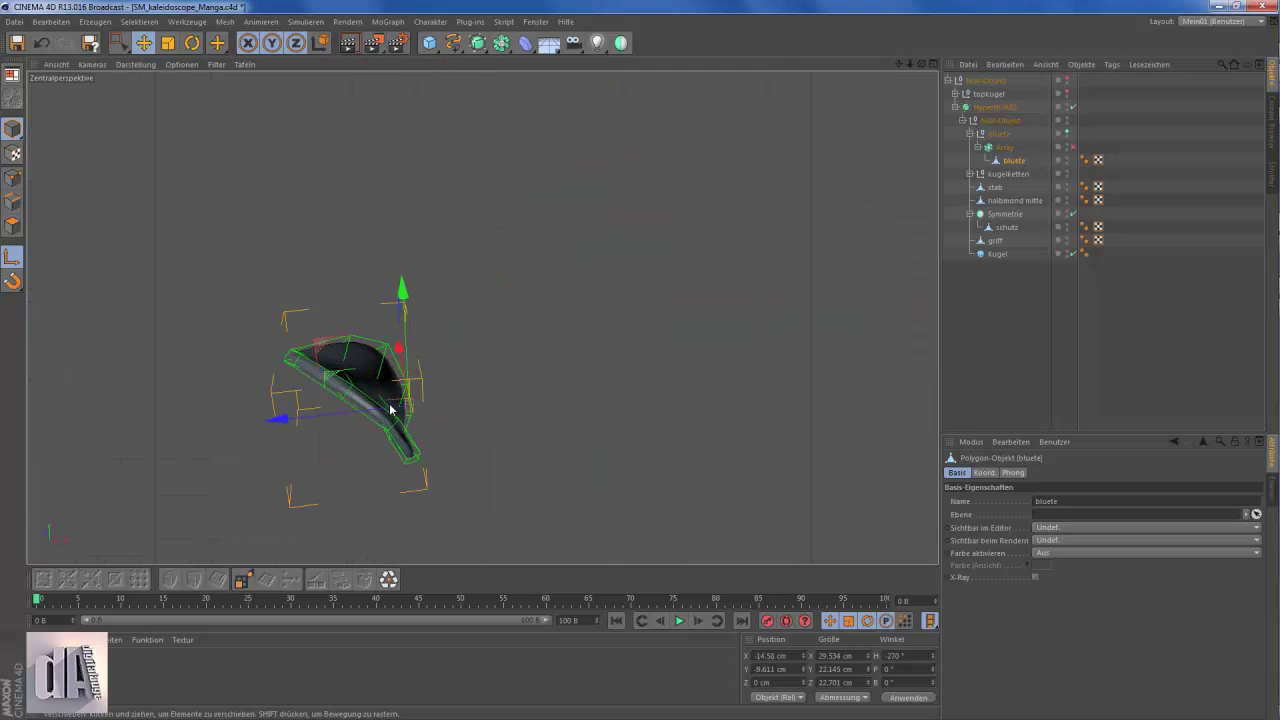
- Select a group of the bluete petal's points and move them upward along the sketch's curve
left_click_drag(390, 408, 360, 251, "alt")
scroll(471, 349, "up", 5)
scroll(757, 223, "down", 4)
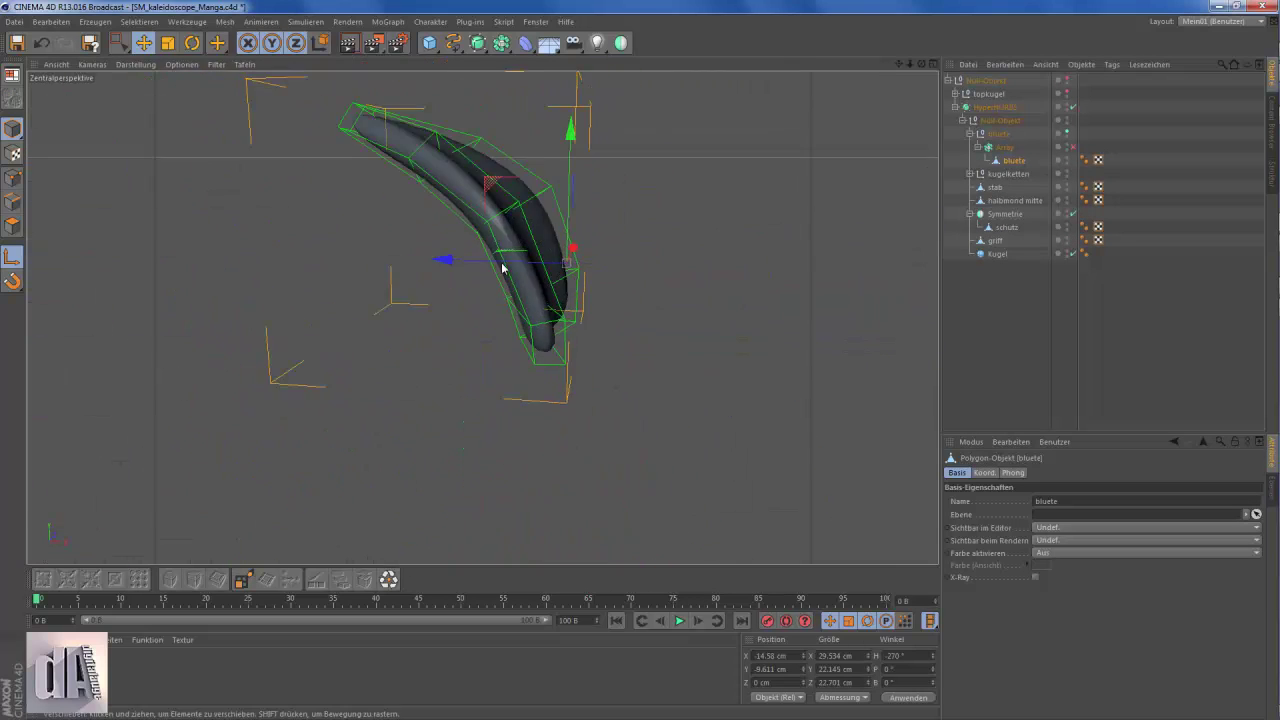
left_click_drag(502, 268, 430, 250, "alt")
scroll(353, 237, "up", 5)
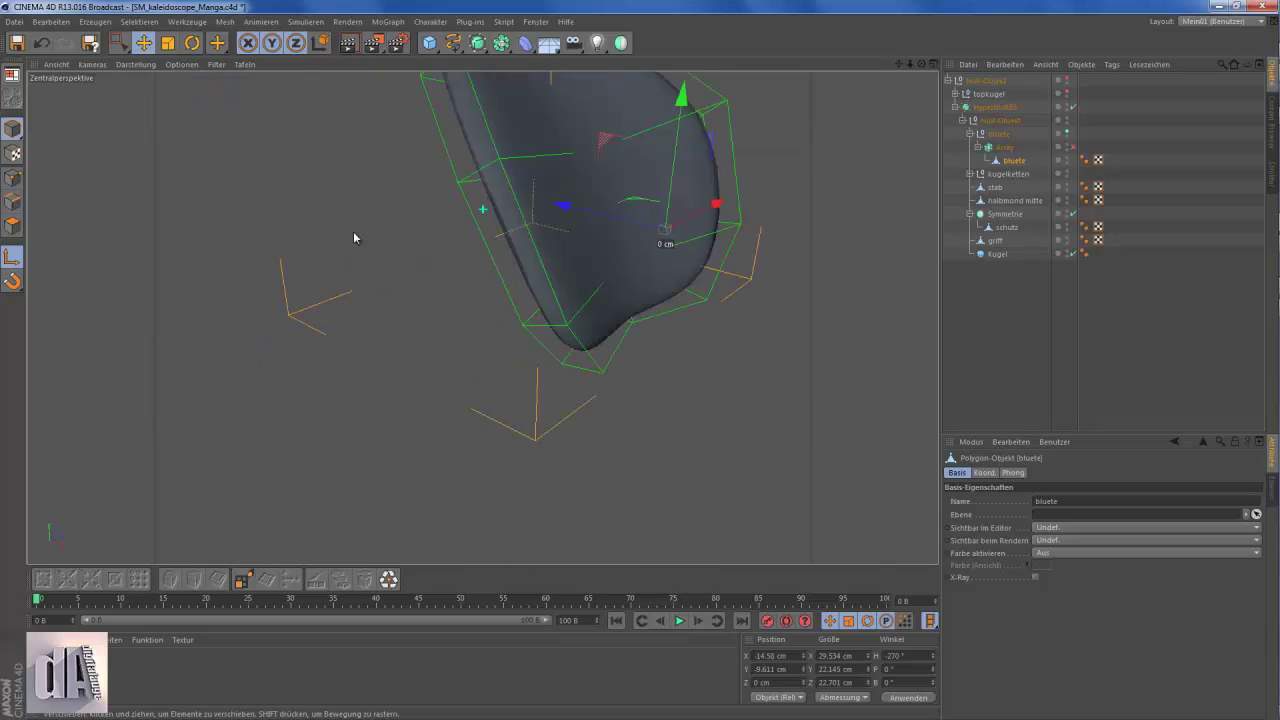
left_click_drag(119, 42, 150, 85)
key("F4")
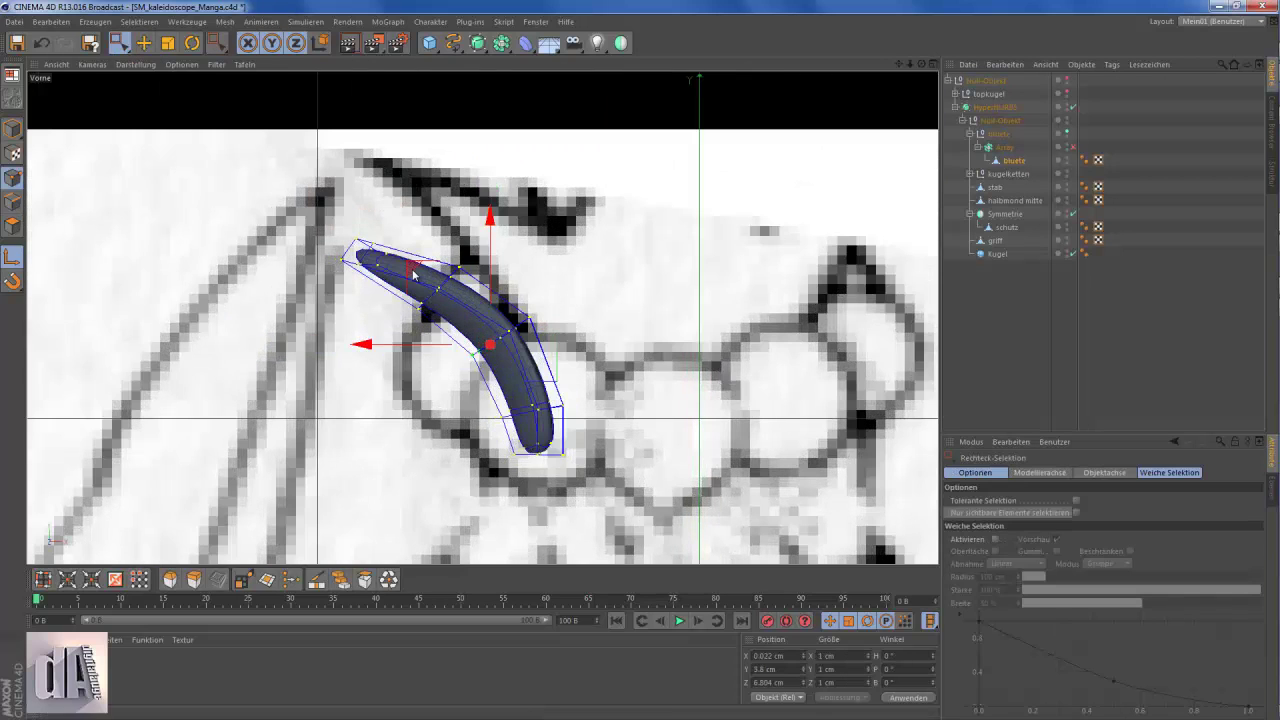
left_click(145, 43)
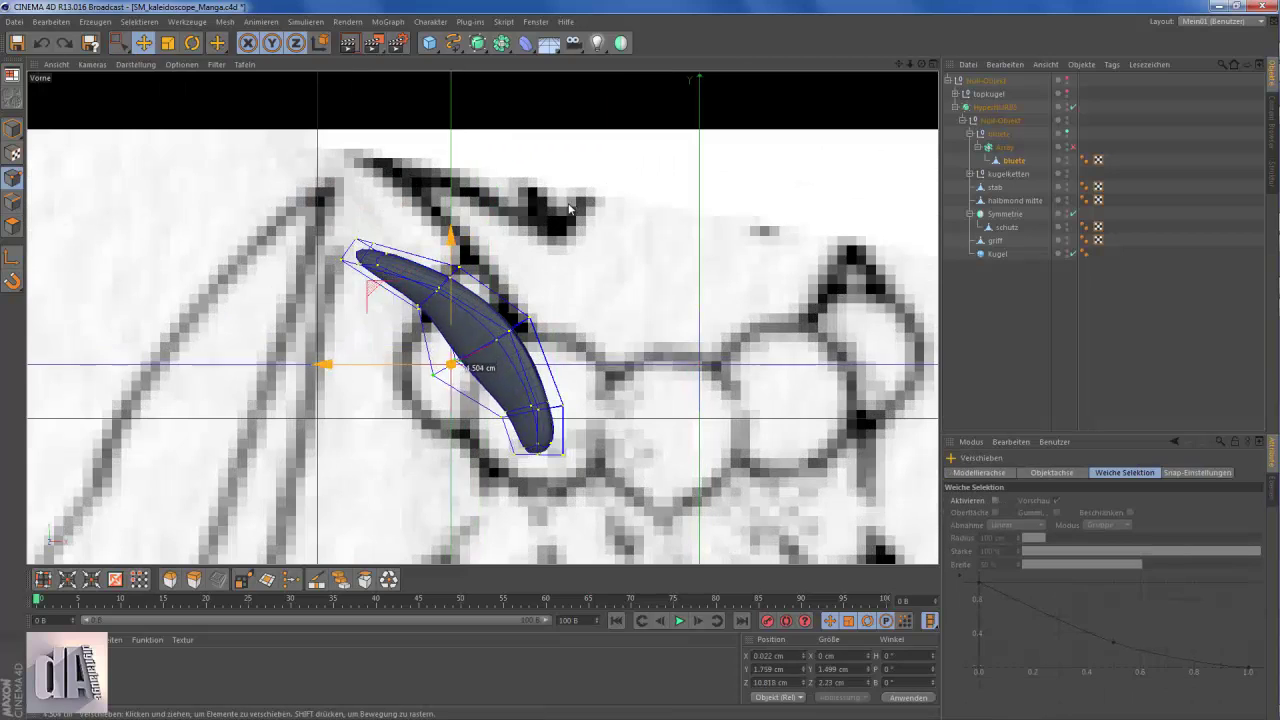
key("F1")
left_click_drag(257, 114, 614, 229)
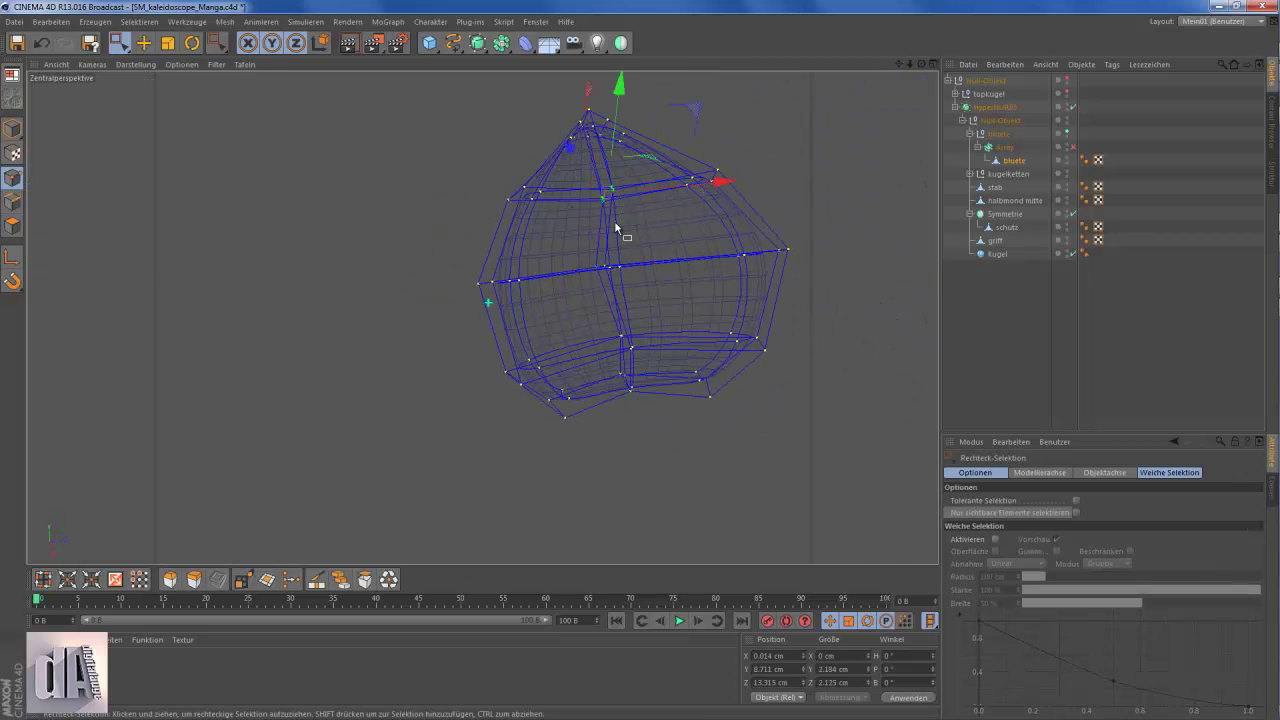
- Select another set of petal points and inspect the petal shape in perspective
key("F4")
key("F1")
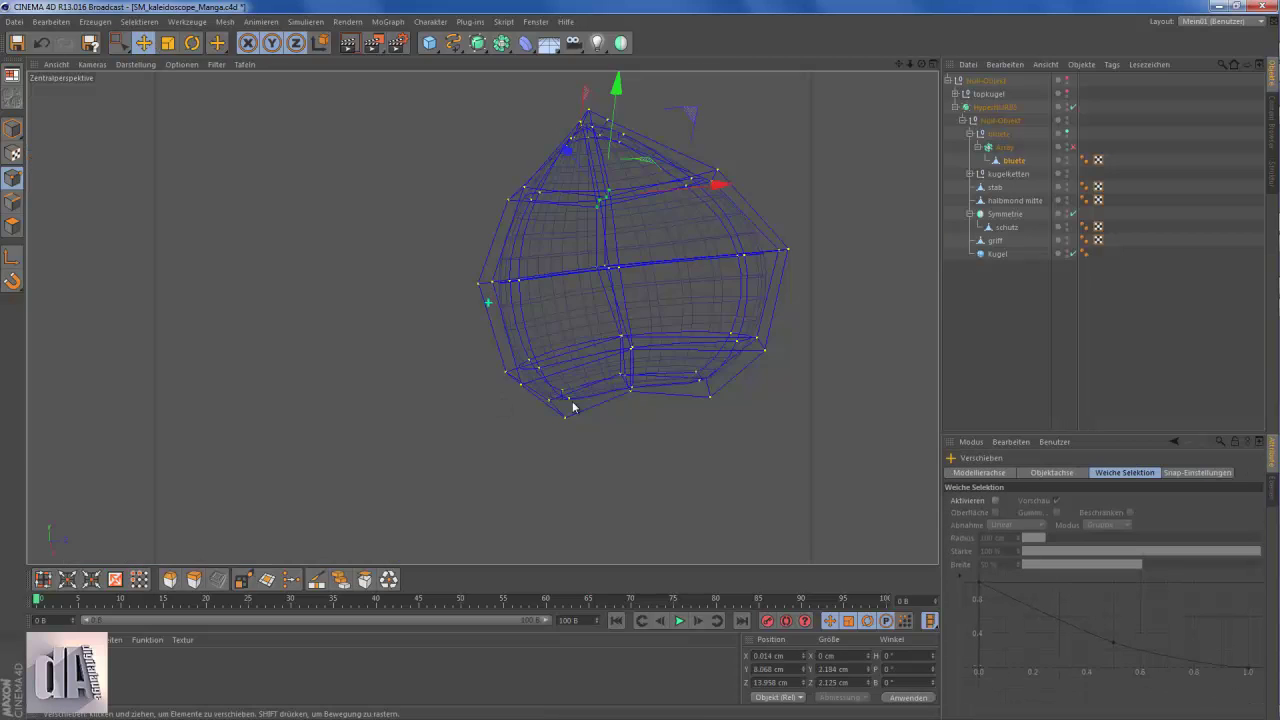
key("space")
left_click_drag(571, 400, 663, 363)
key("F4")
key("F1")
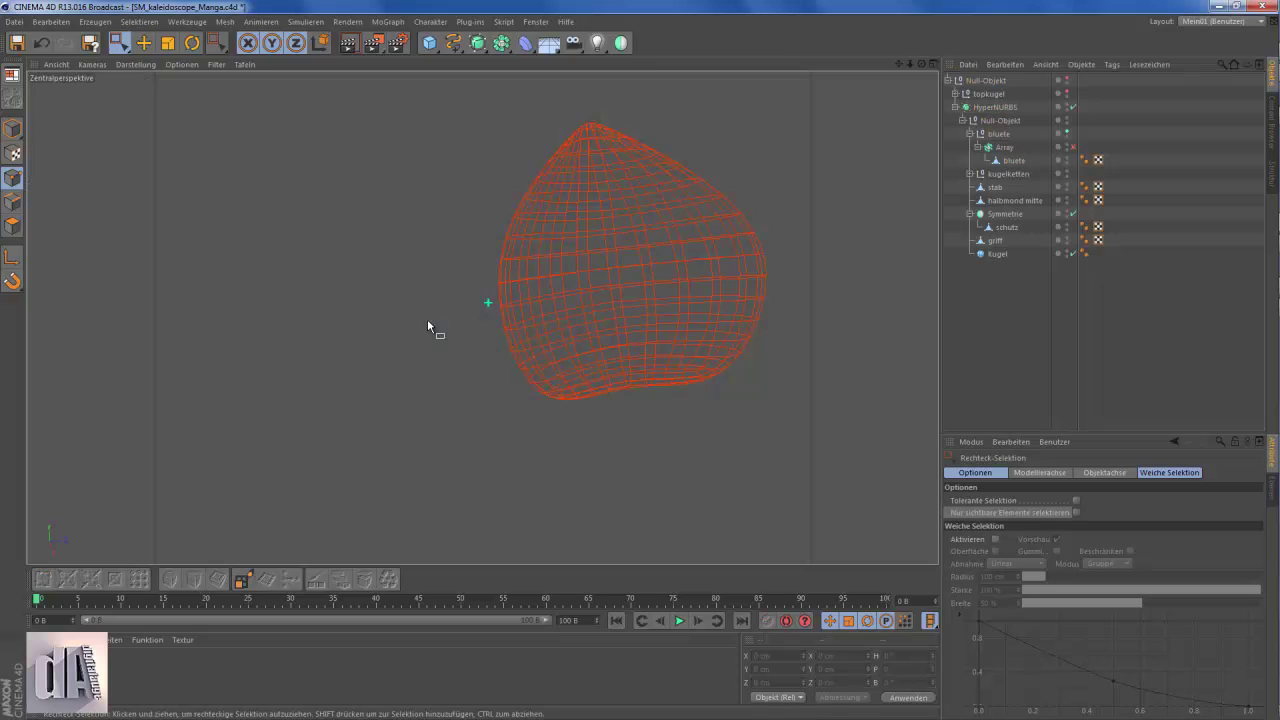
left_click_drag(427, 318, 692, 240, "alt")
key("F4")
- Reselect the bluete petal and pick the point at its top-left tip
left_click(450, 362)
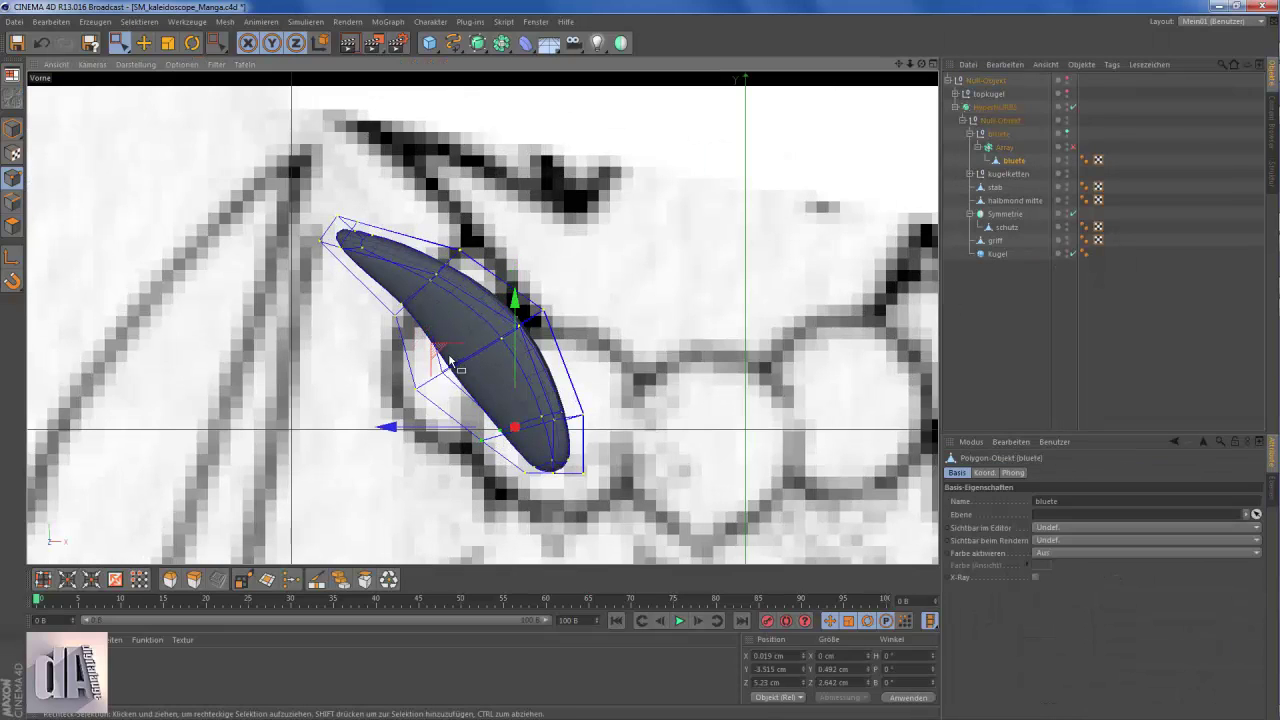
key("F1")
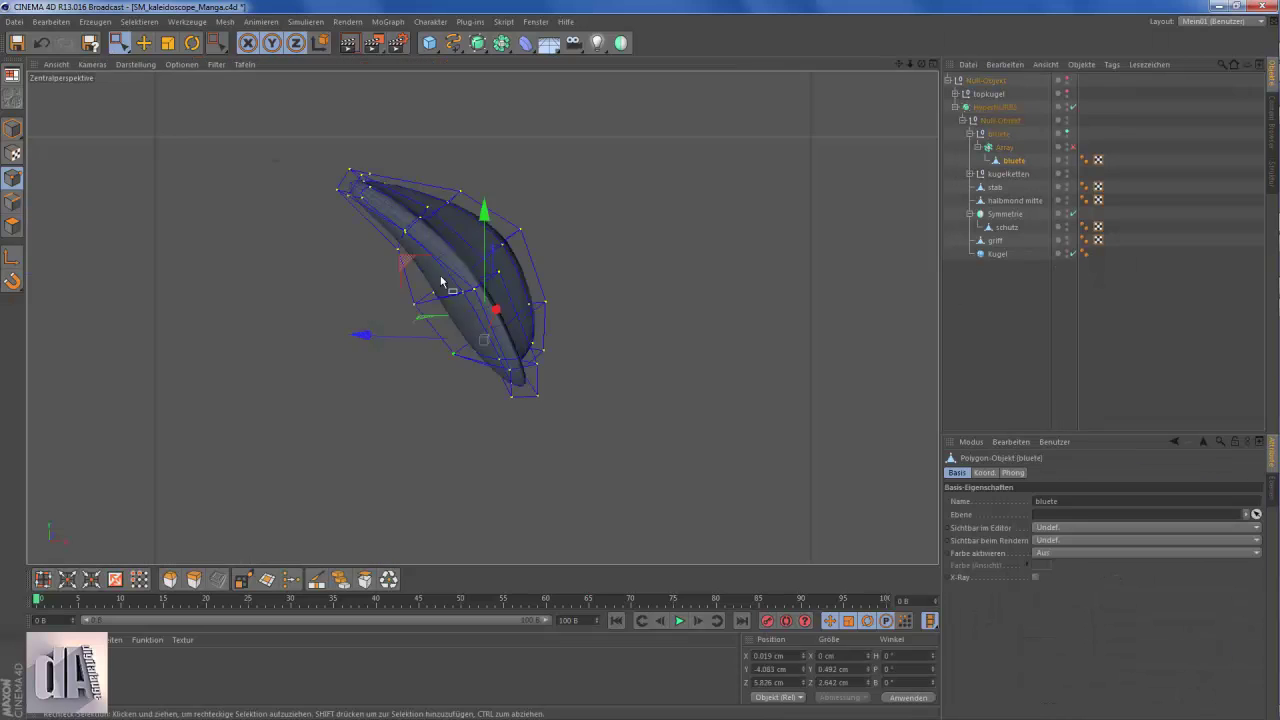
left_click_drag(443, 286, 677, 206, "alt")
key("F4")
left_click(340, 218)
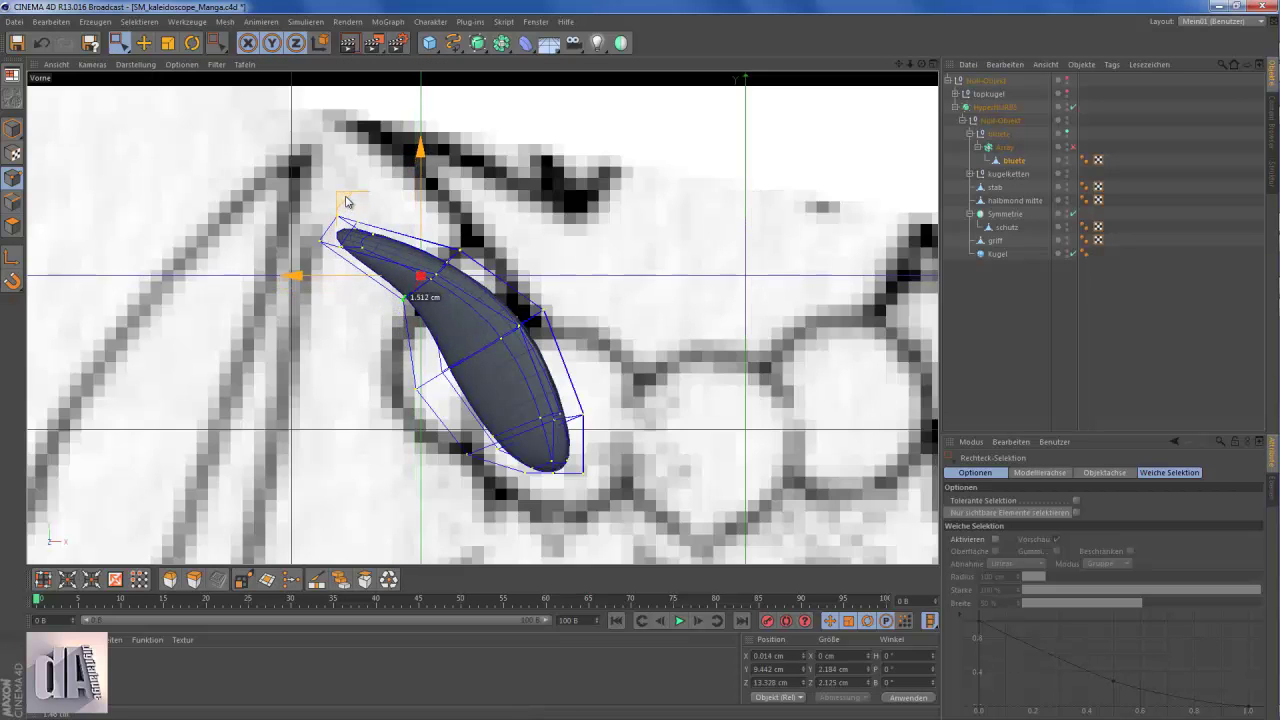
key("F1")
key("F4")
- Render a preview of the wand top and bring up the manga reference image in IrfanView
scroll(425, 203, "down", 3)
key("F1")
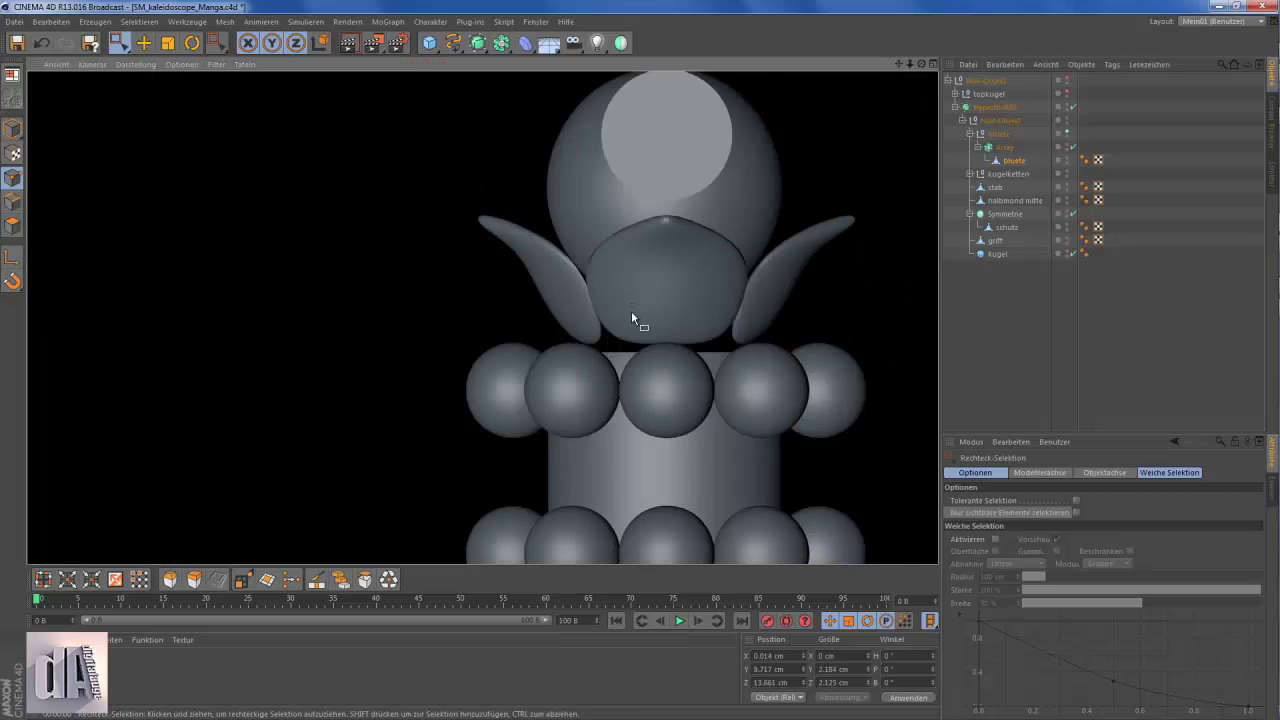
key("F1")
scroll(671, 386, "down", 3)
key("alt+Tab")
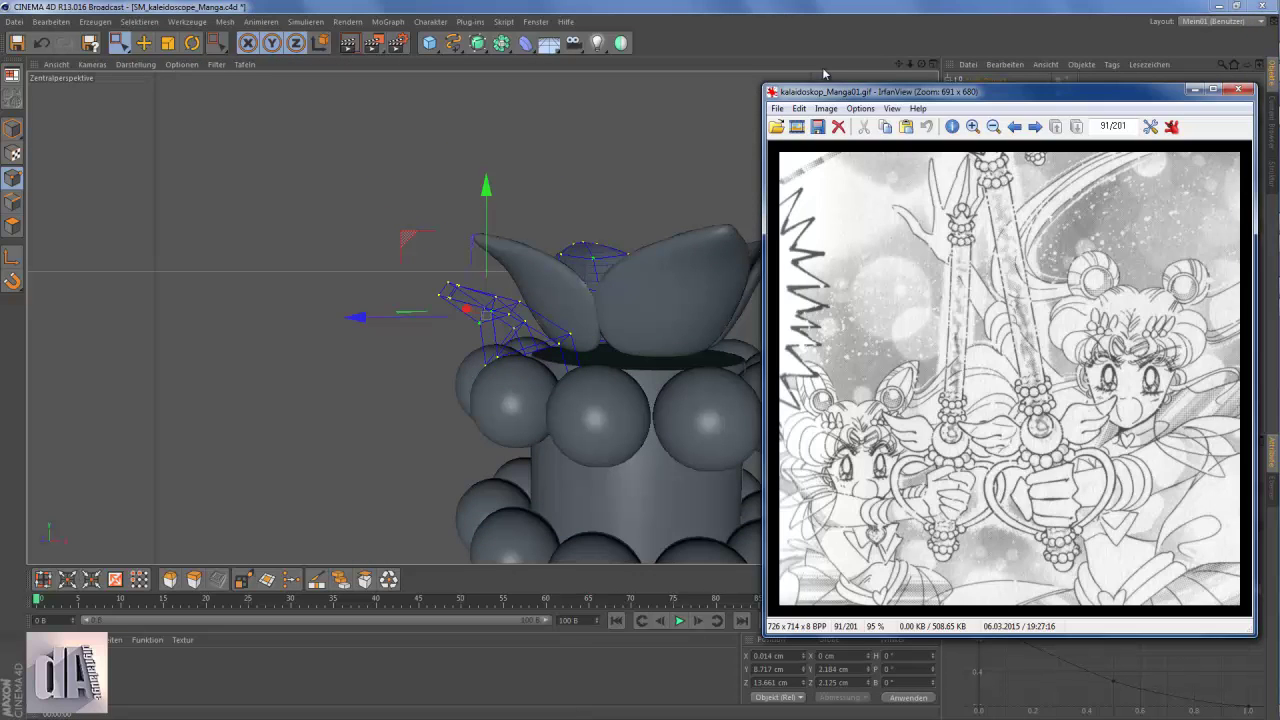
- Make the bluete petal tips slimmer and upswept by moving and scaling their points in the front view
key("alt+Tab")
key("F4")
left_click(621, 255)
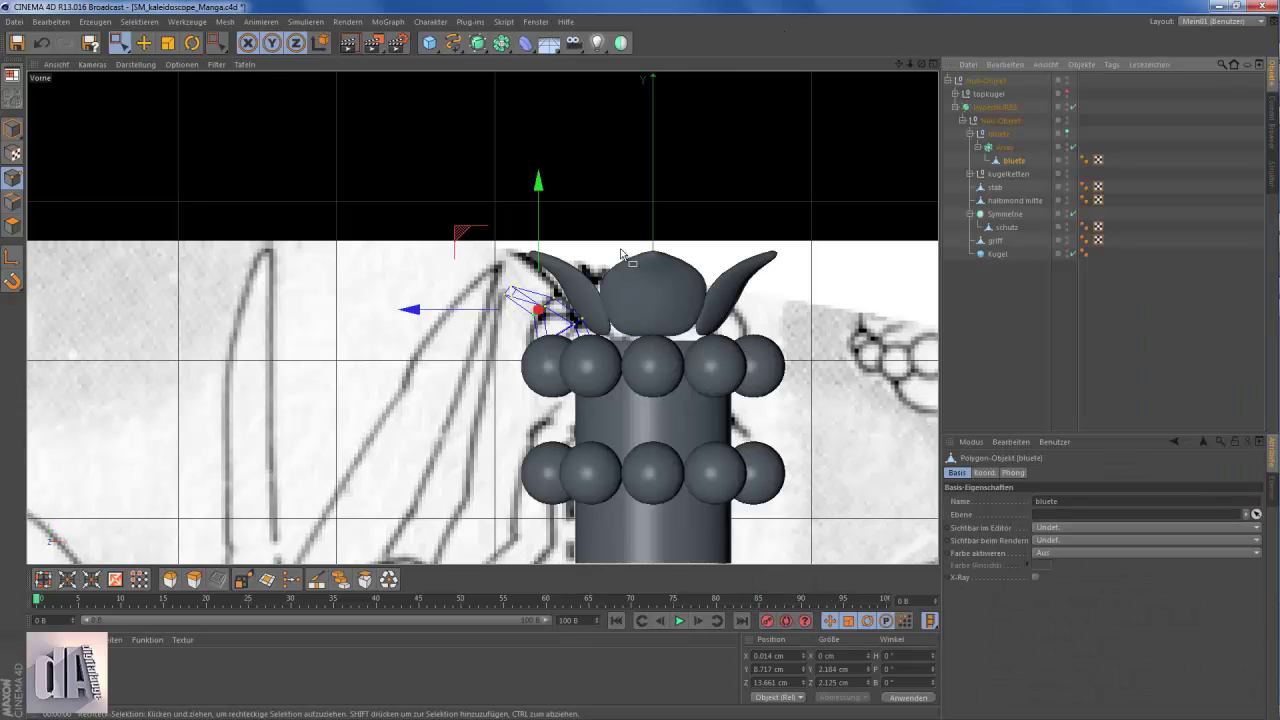
left_click(13, 130)
left_click(13, 178)
scroll(517, 200, "up", 2)
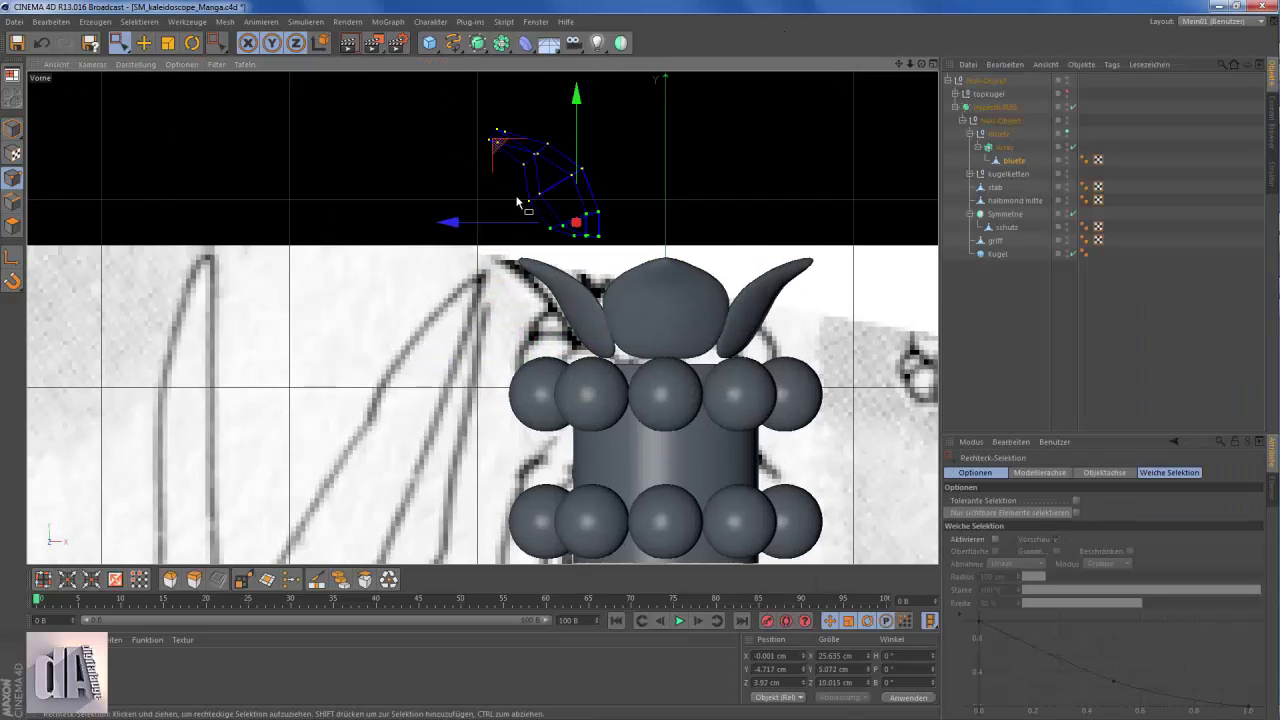
key("t")
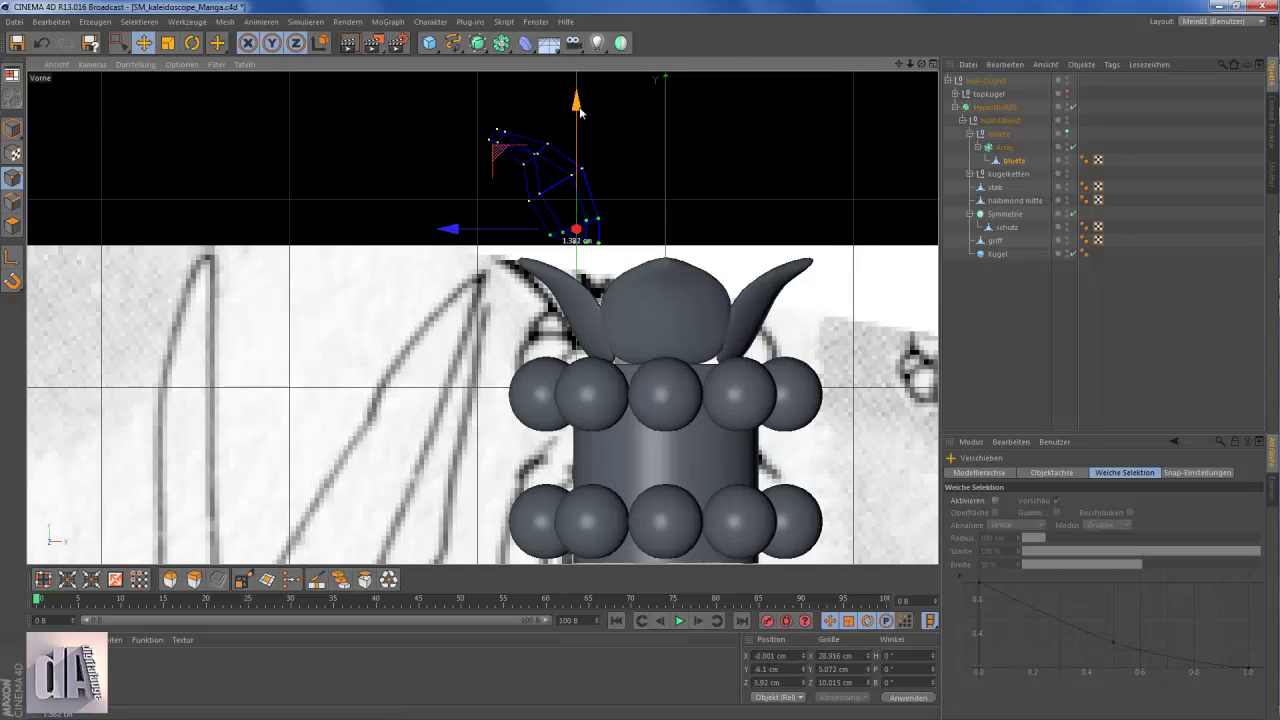
key("0")
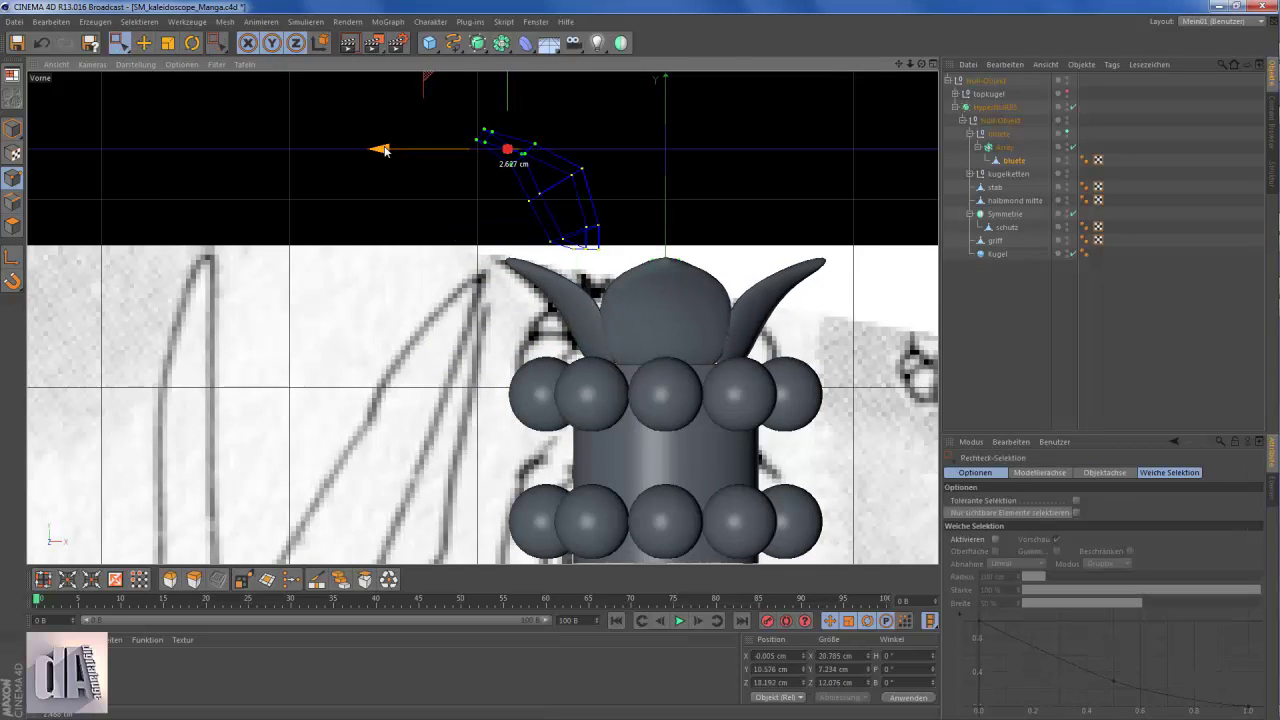
key("t")
scroll(672, 320, "down", 3)
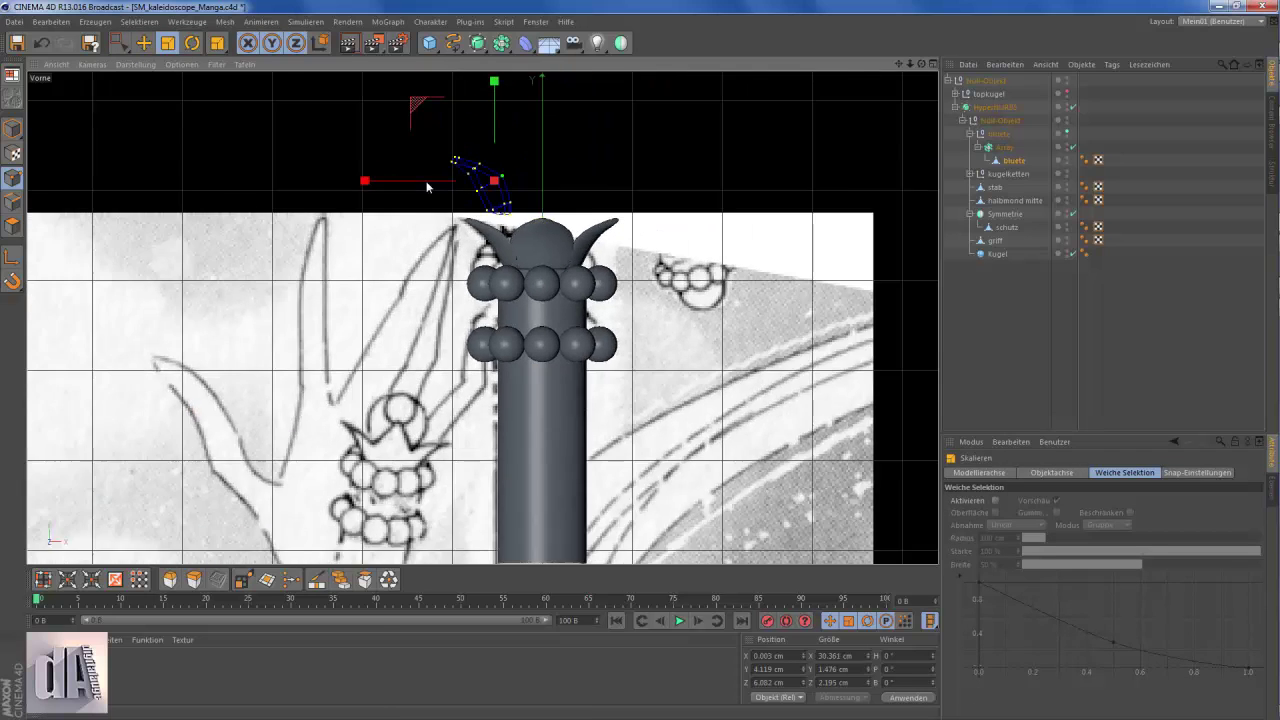
scroll(672, 320, "up", 2)
scroll(672, 320, "up", 1)
- Select the stab shaft and box-select its top points
left_click(672, 320)
key("0")
left_click_drag(418, 203, 865, 397)
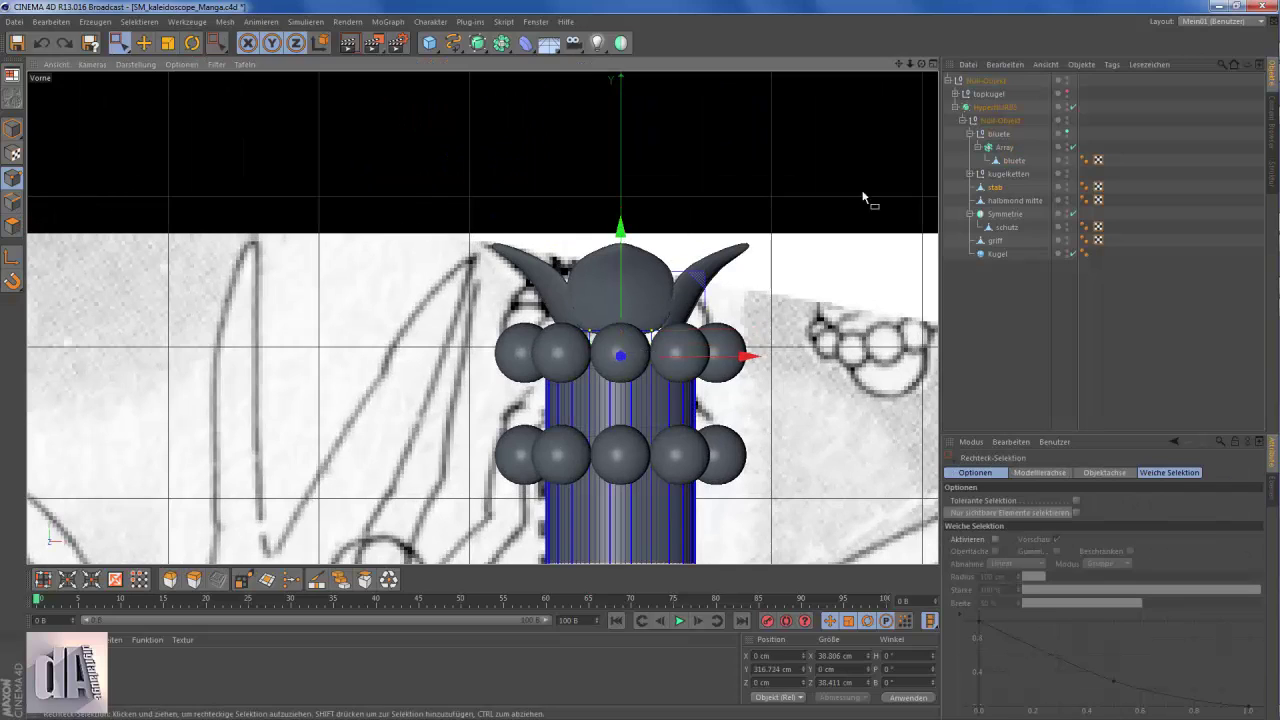
- With smoothing off, lower the stab shaft's top points and check them in perspective
left_click(1073, 107)
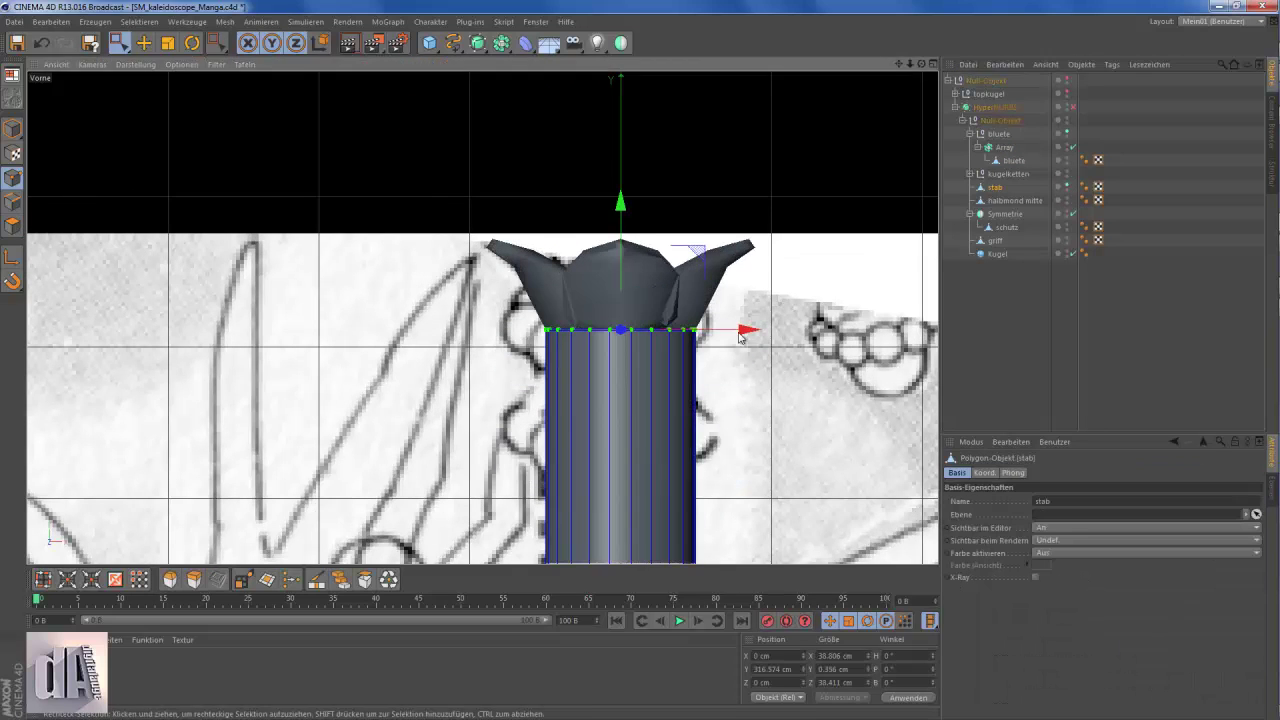
left_click_drag(620, 205, 621, 340)
key("F1")
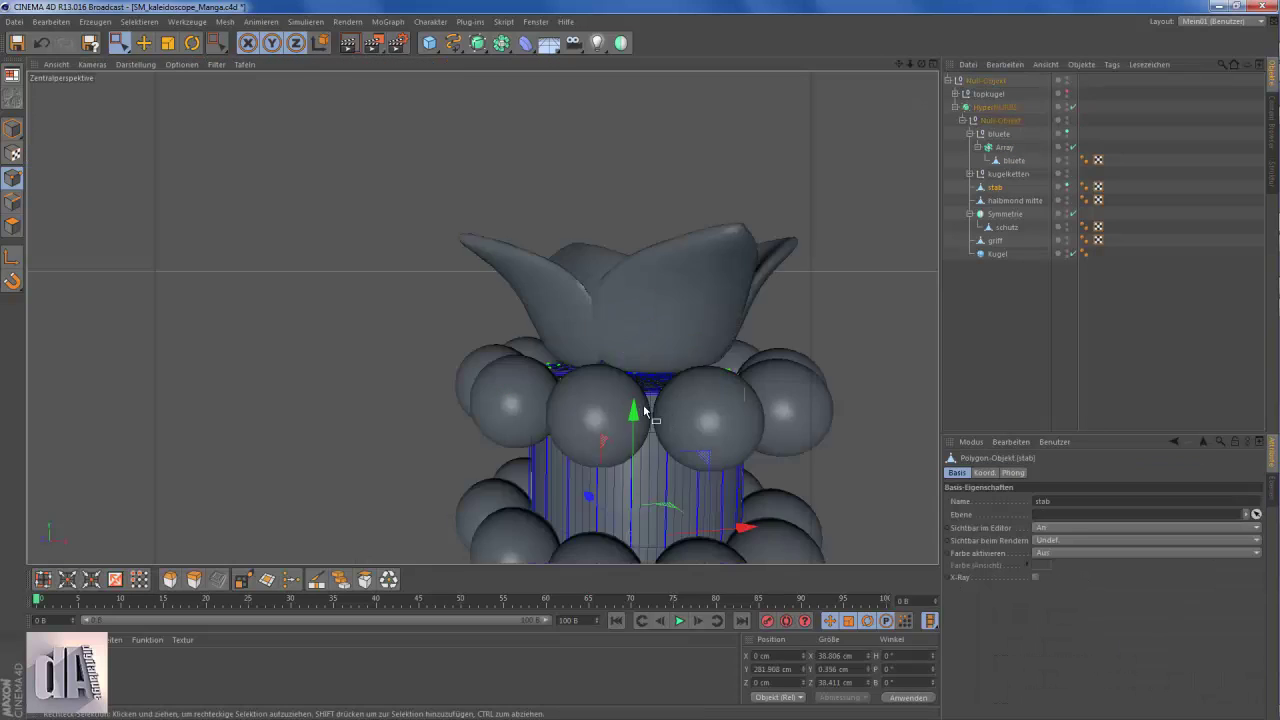
left_click_drag(561, 438, 700, 347, "alt")
key("F4")
left_click_drag(620, 340, 621, 345)
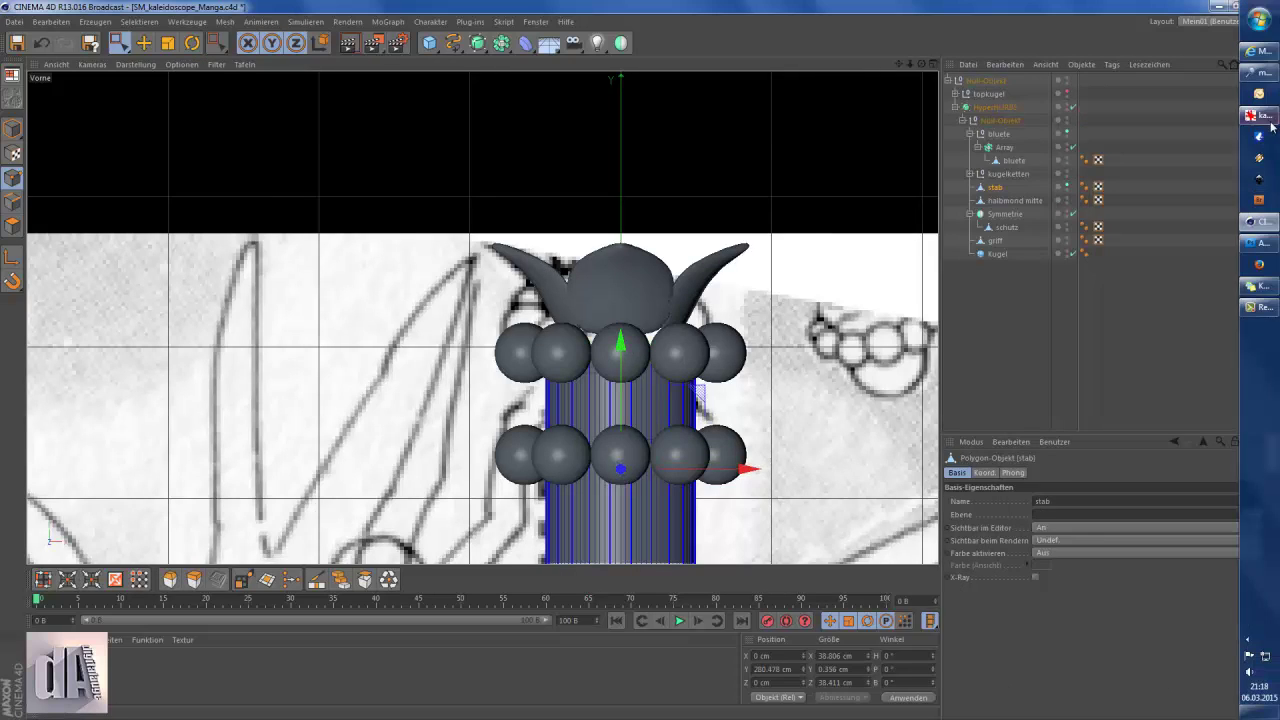
- Compare with the manga reference and move the petal crown slightly down
left_click(1262, 116)
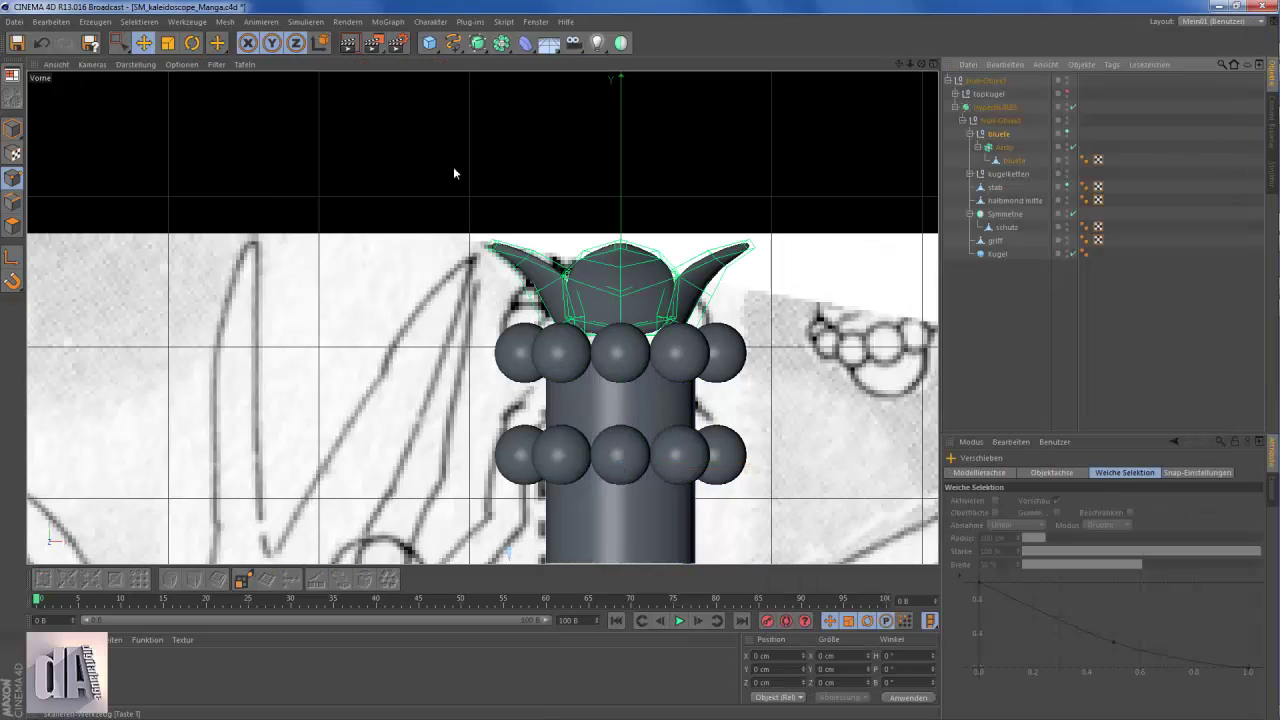
scroll(808, 200, "down", 5)
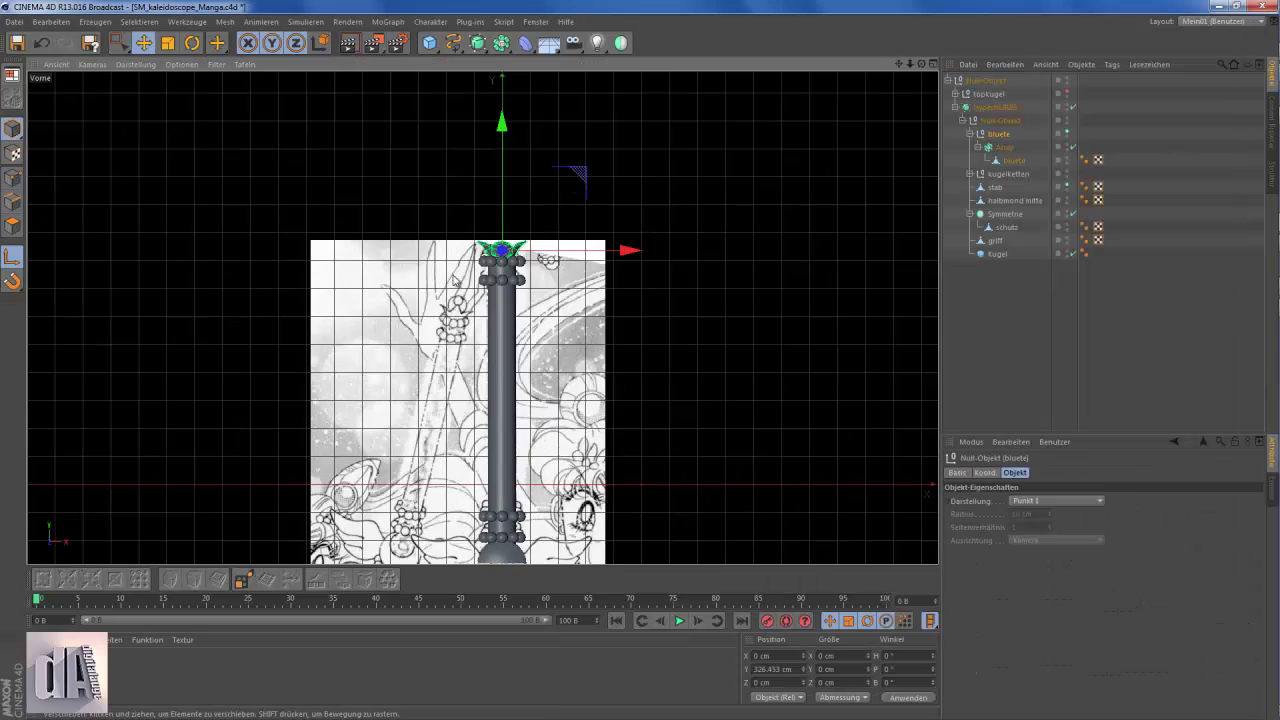
scroll(461, 236, "up", 5)
scroll(661, 187, "up", 1)
left_click_drag(661, 187, 660, 200)
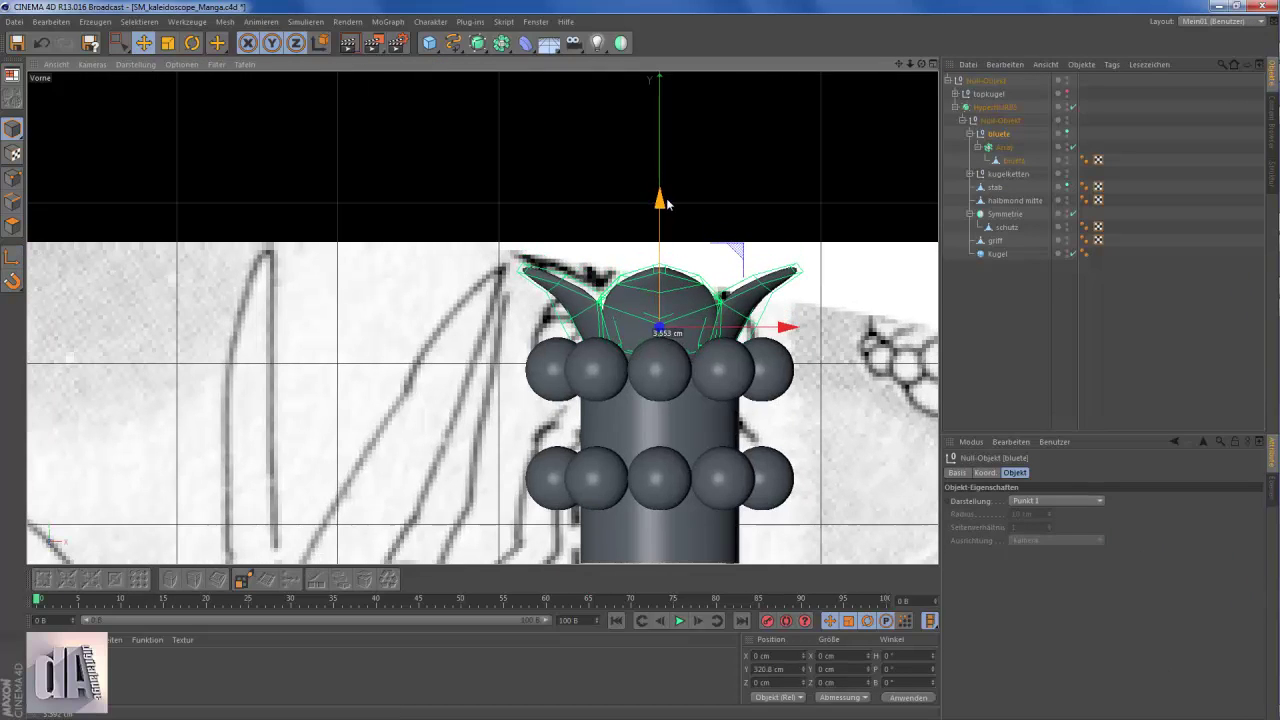
key("t")
left_click(660, 270)
left_click(119, 42)
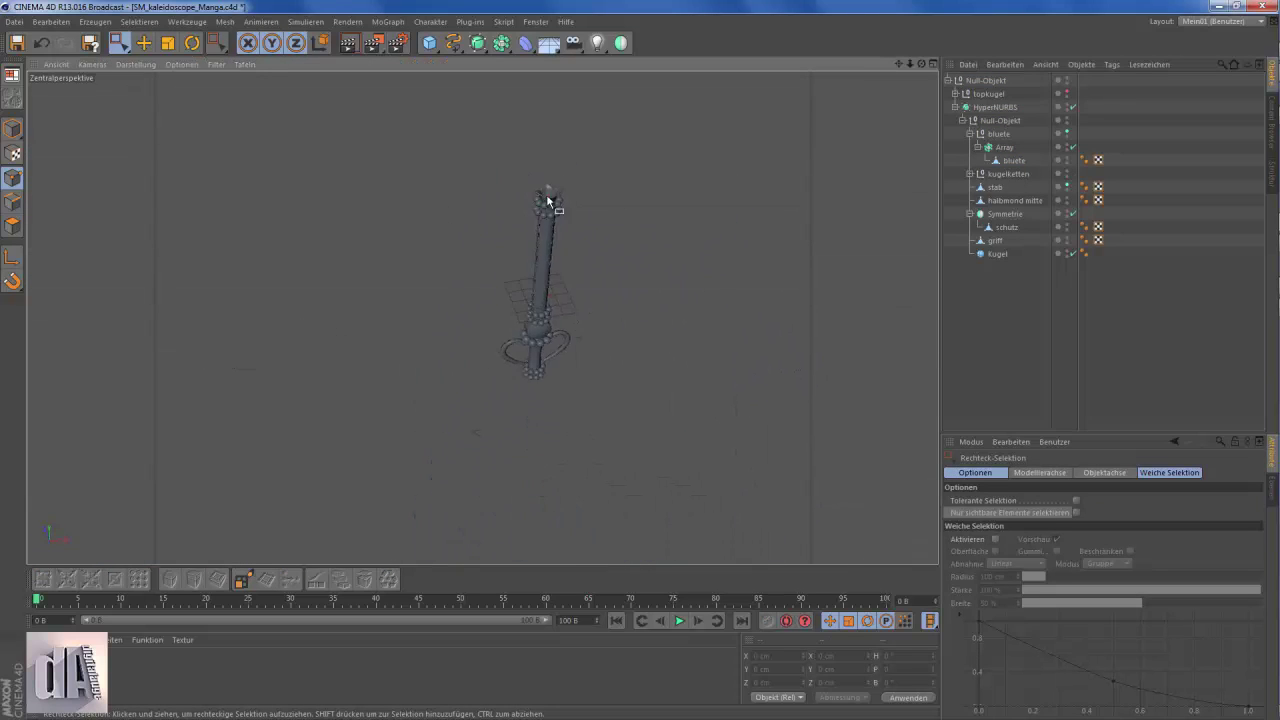
- Select the stab's top cap polygons and shrink the new top ring to about 89.6 %
left_click(998, 188)
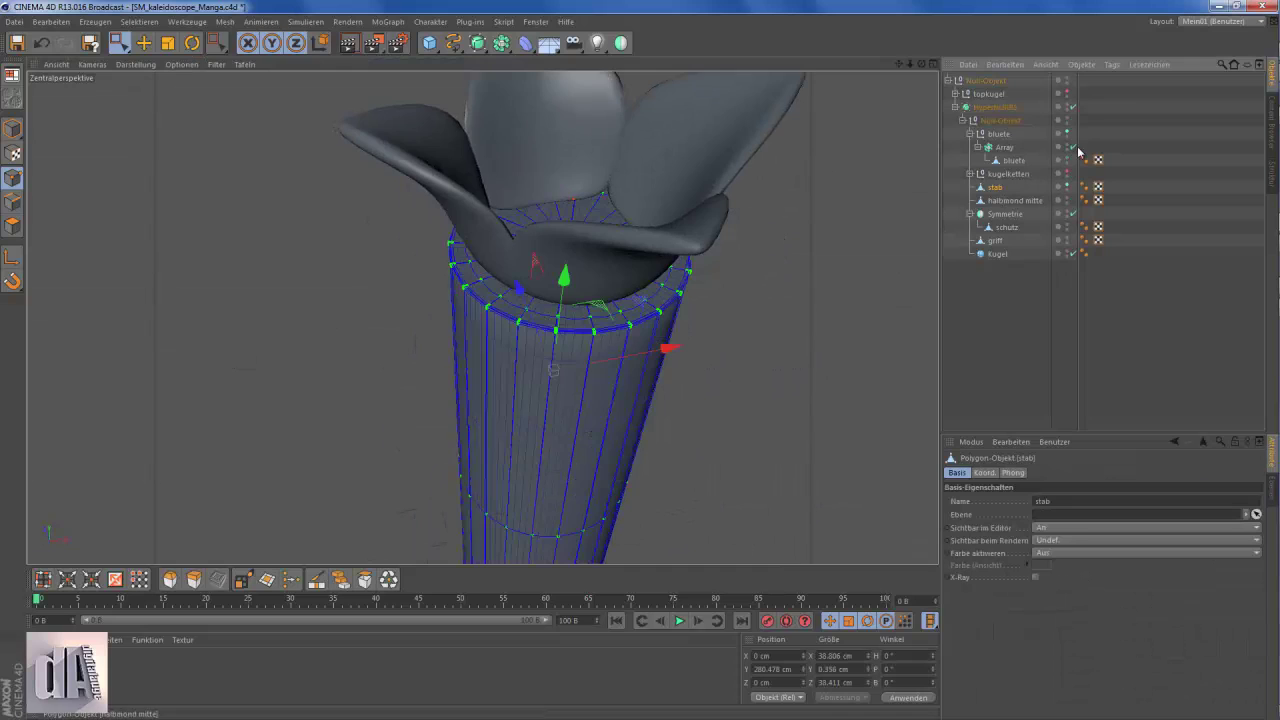
left_click(1072, 107)
left_click(514, 356)
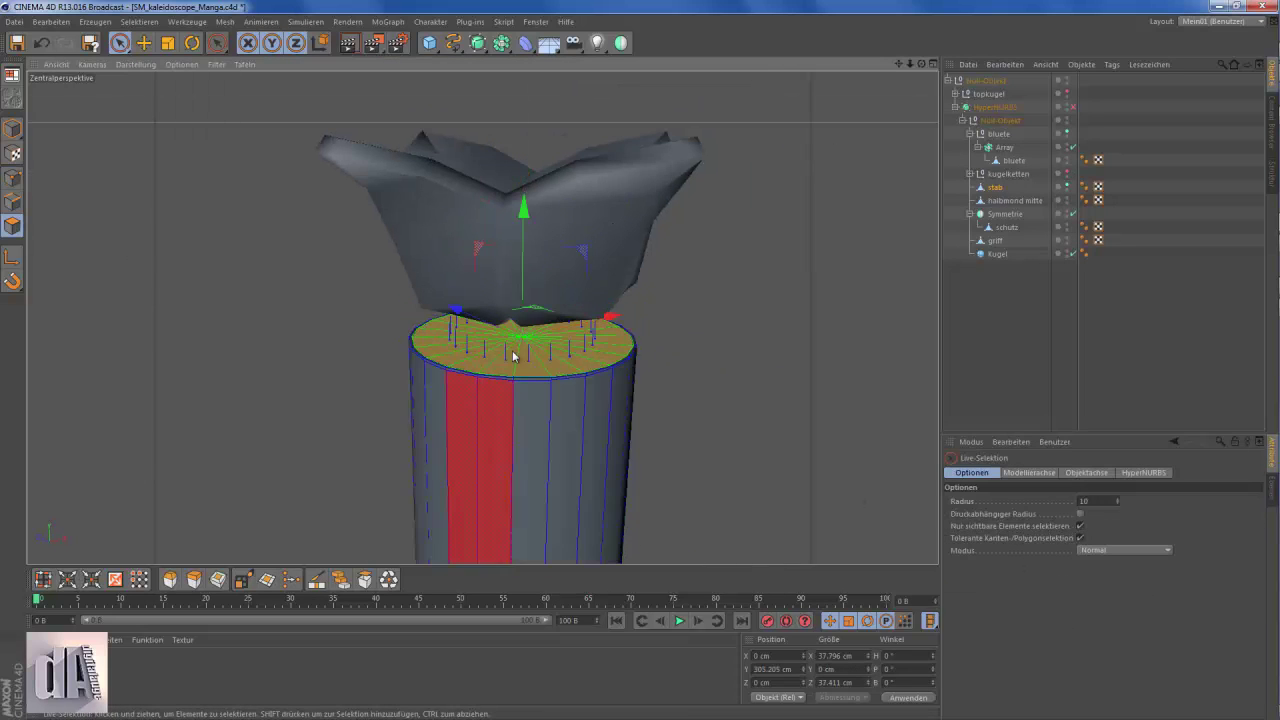
key("d")
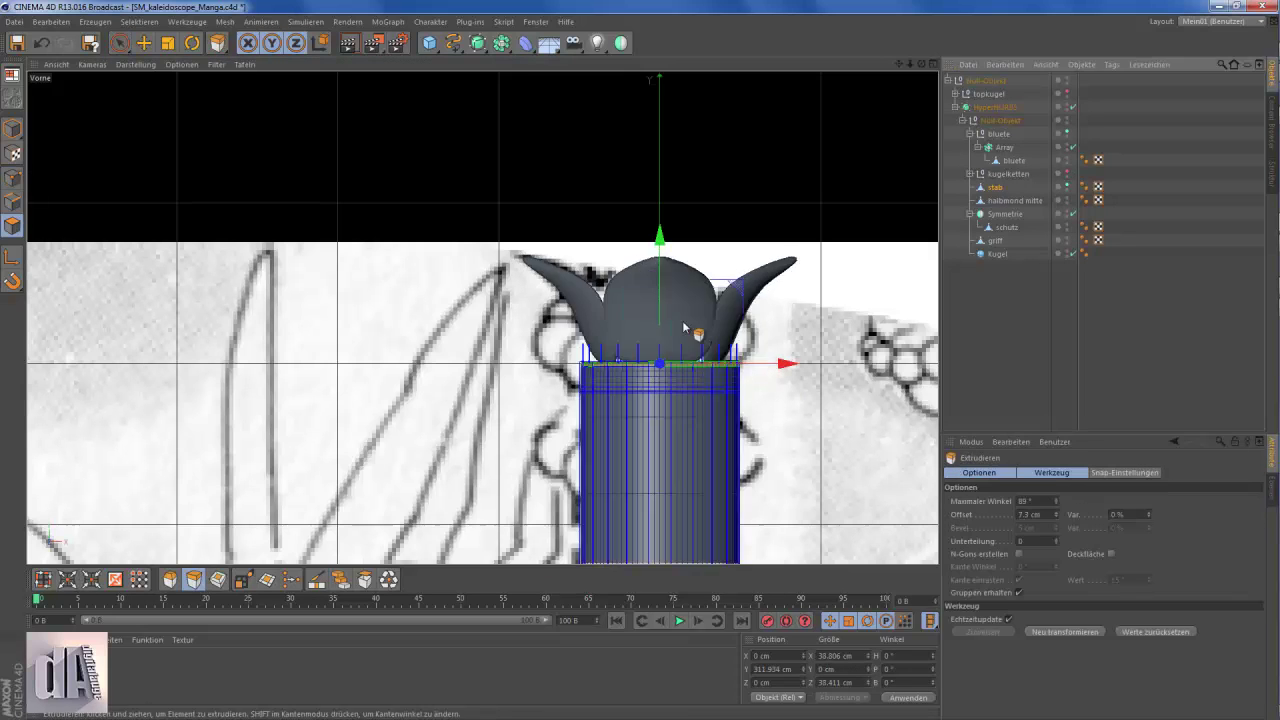
key("F1")
key("t")
left_click_drag(267, 277, 210, 314)
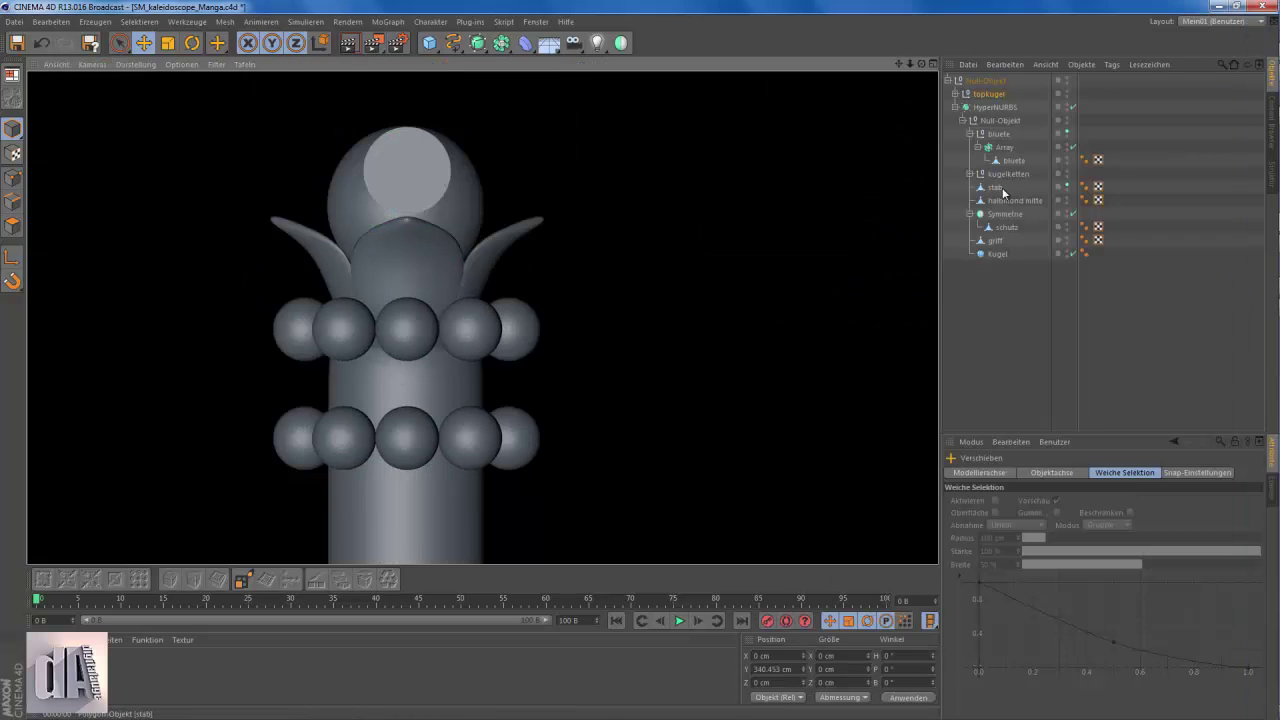
- Select the stab shaft and view the wand top in the front view against the sketch
left_click(995, 187)
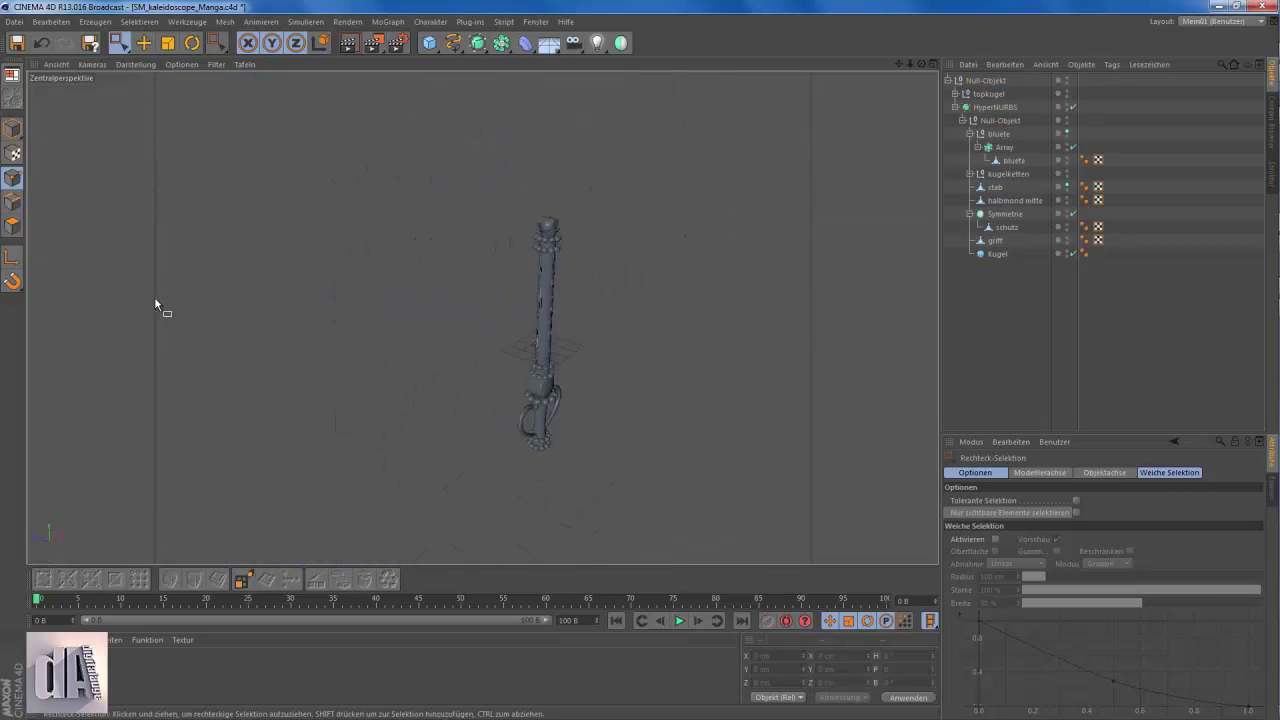
key("F4")
scroll(529, 277, "up", 5)
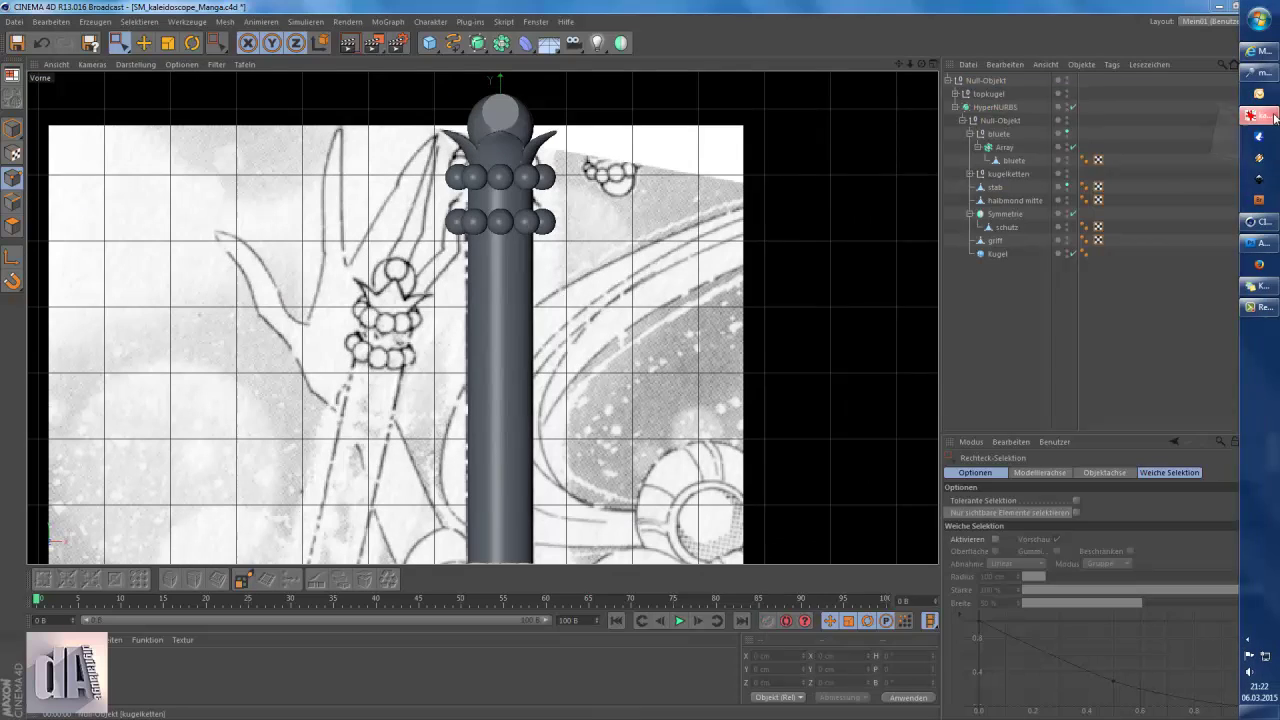
- Check the whole wand in perspective and front views, then open the primitive objects list
left_click(1262, 116)
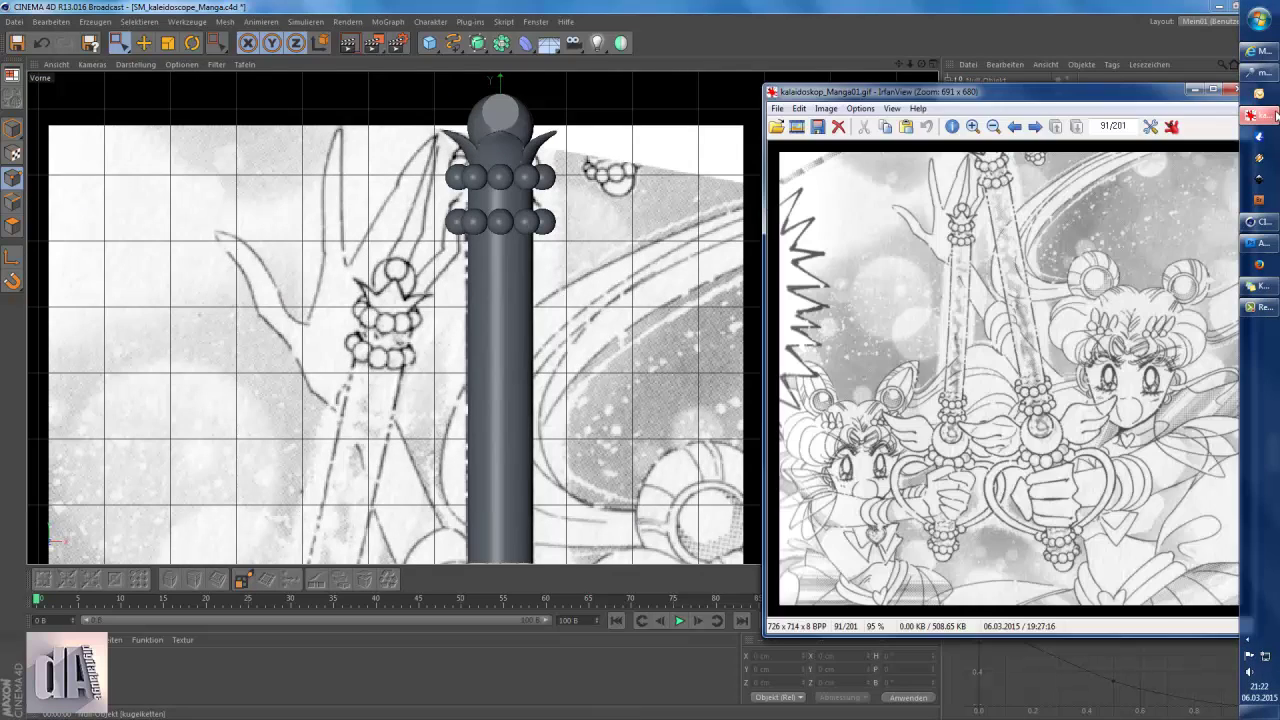
left_click(479, 171)
scroll(425, 212, "up", 3)
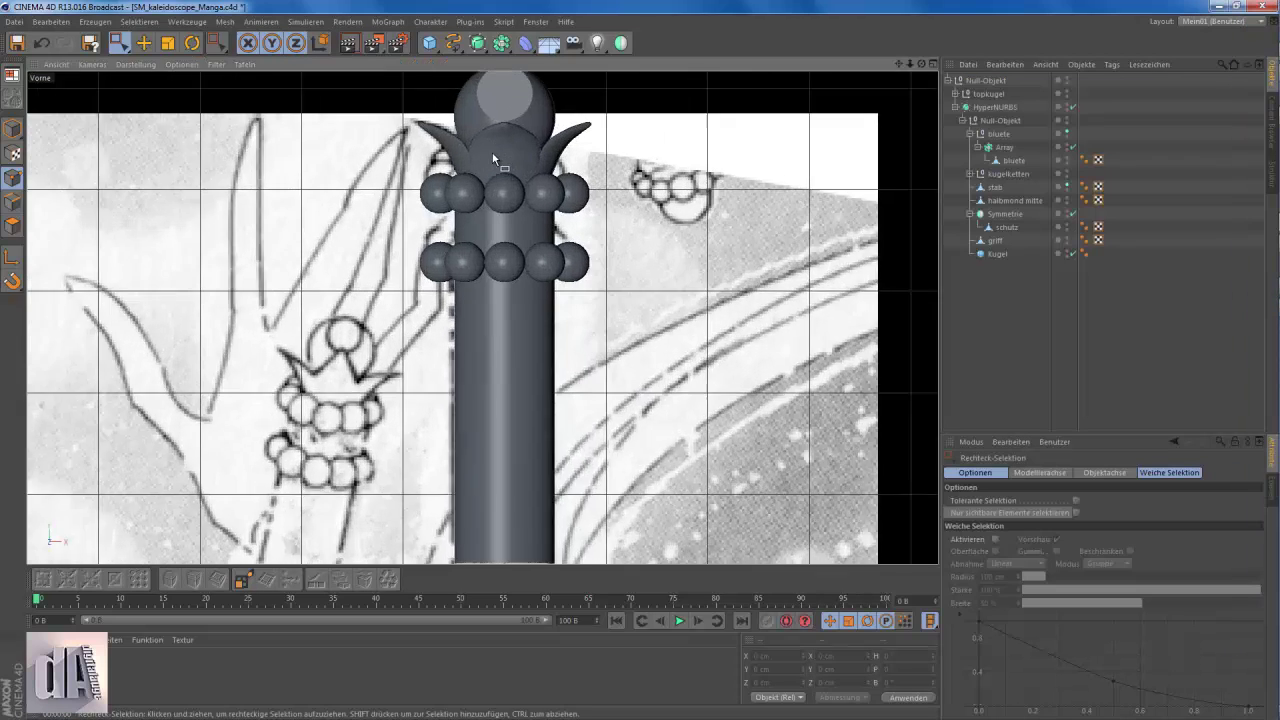
scroll(425, 212, "up", 3)
key("F1")
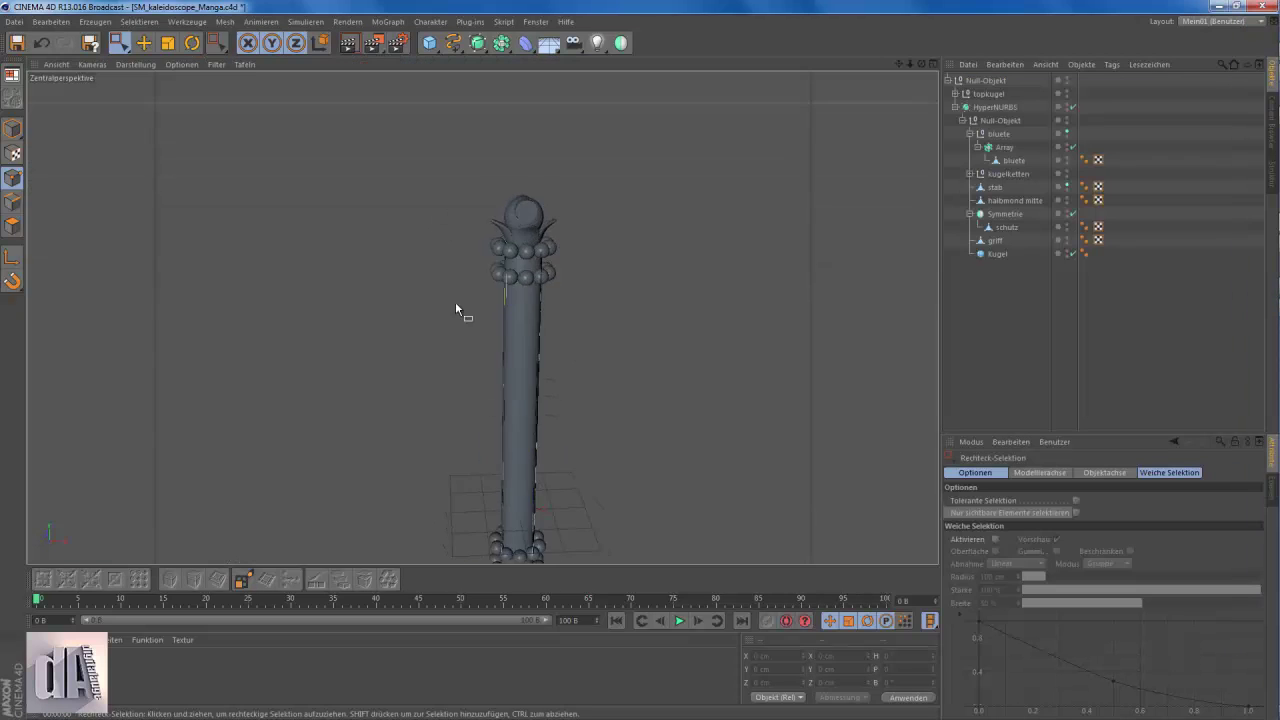
key("F4")
scroll(548, 332, "down", 2)
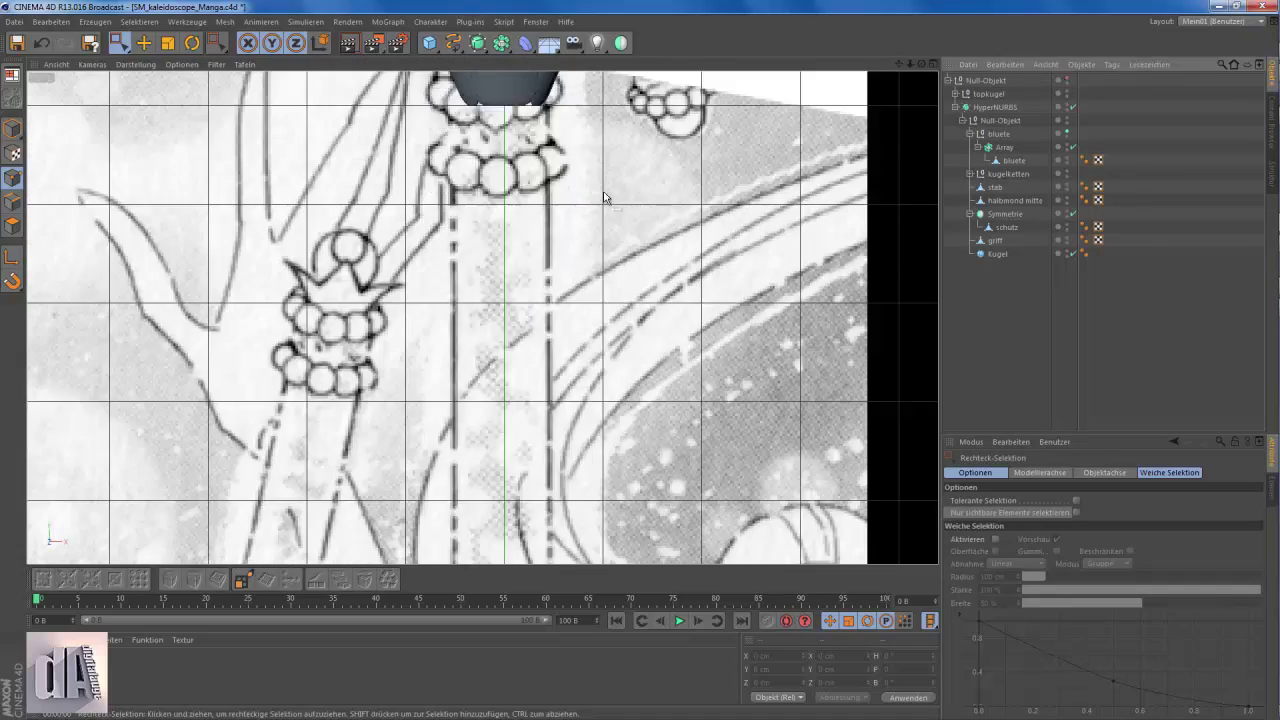
scroll(604, 197, "down", 3)
scroll(491, 371, "up", 4)
left_click(429, 42)
- Add an Öltank capsule with 23 circumference segments and 4 cap segments
left_click(780, 51)
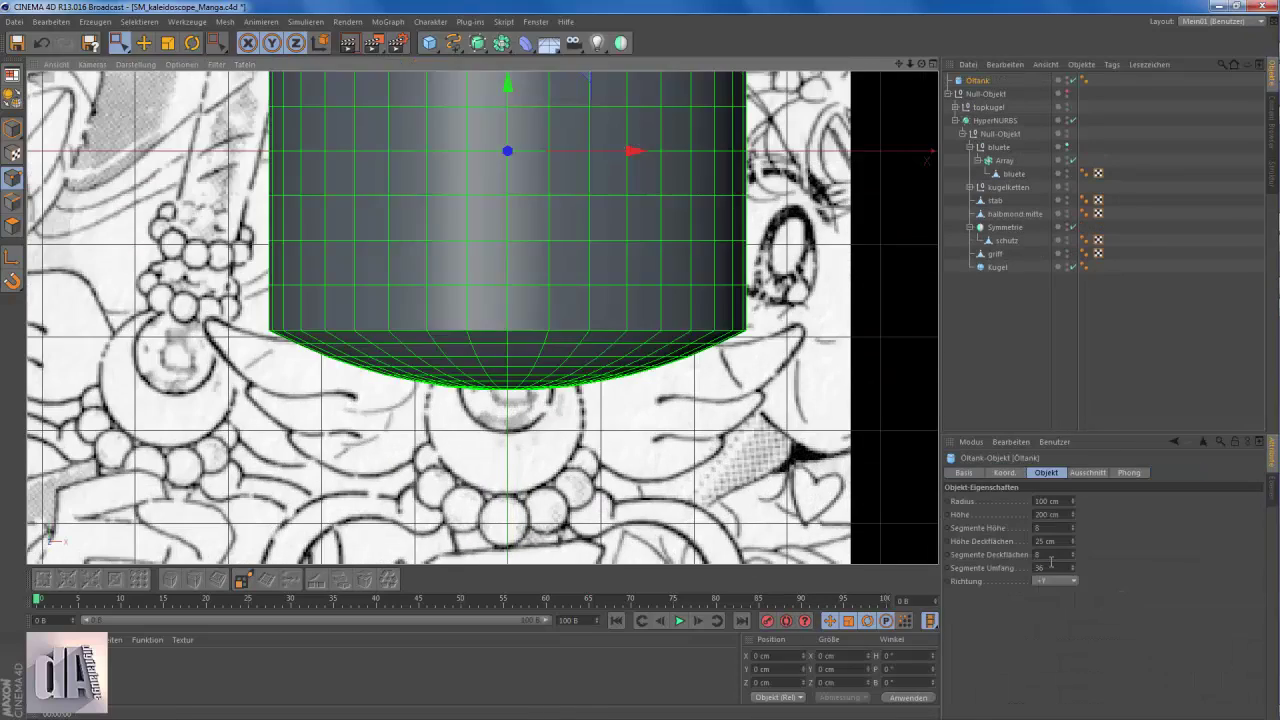
left_click(1050, 567)
type("23")
key("Return")
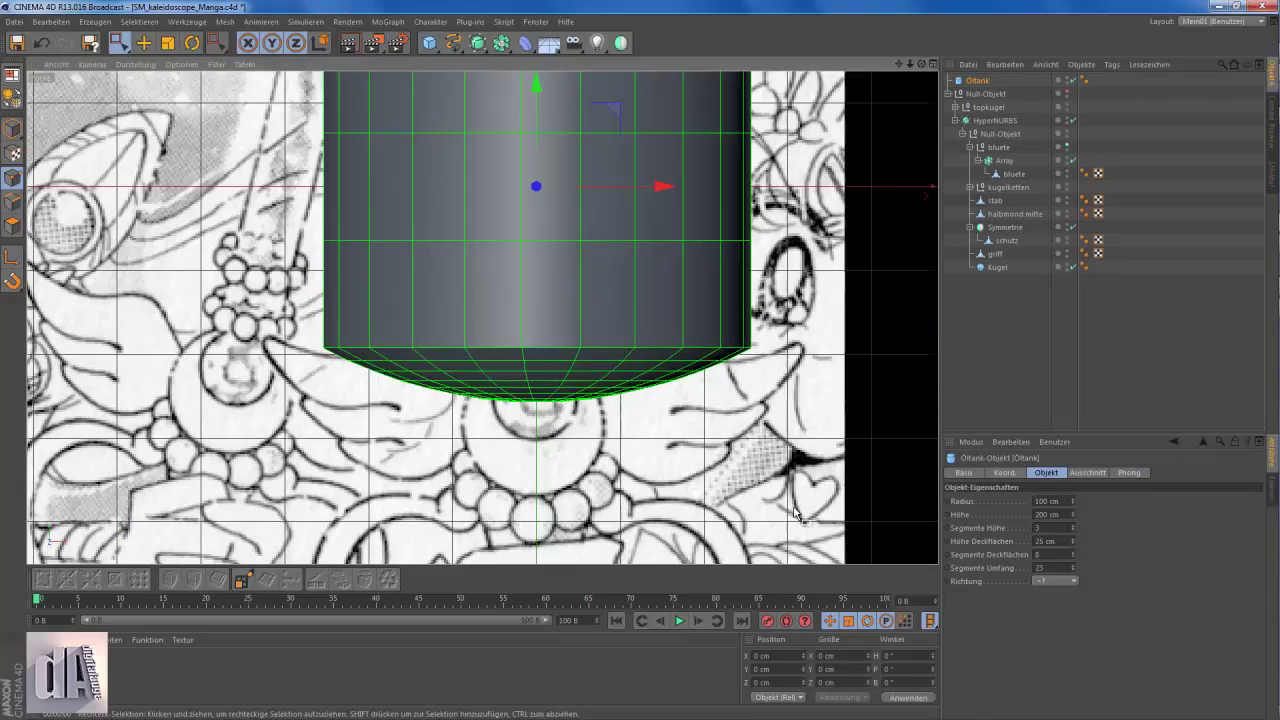
left_click(1045, 554)
type("4")
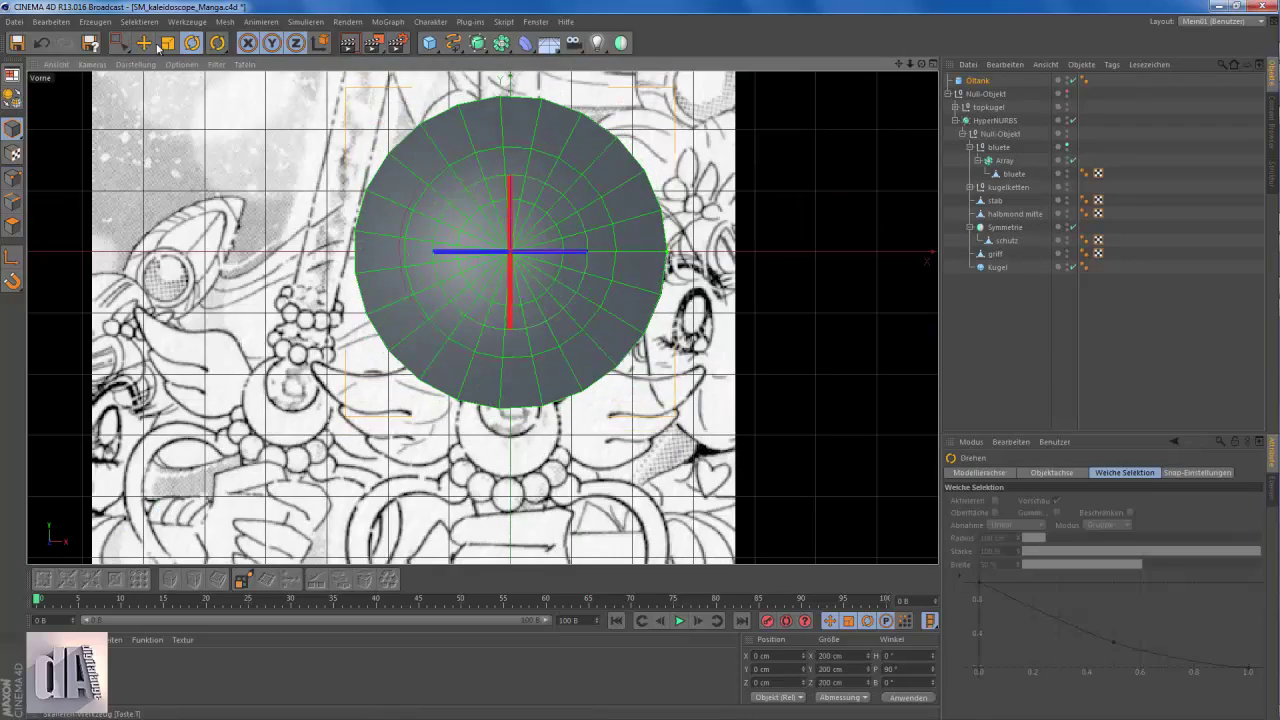
- Shrink the capsule to about 41 cm and lower it onto the round gem
left_click_drag(757, 308, 650, 300)
left_click_drag(510, 245, 510, 400)
scroll(731, 239, "up", 4)
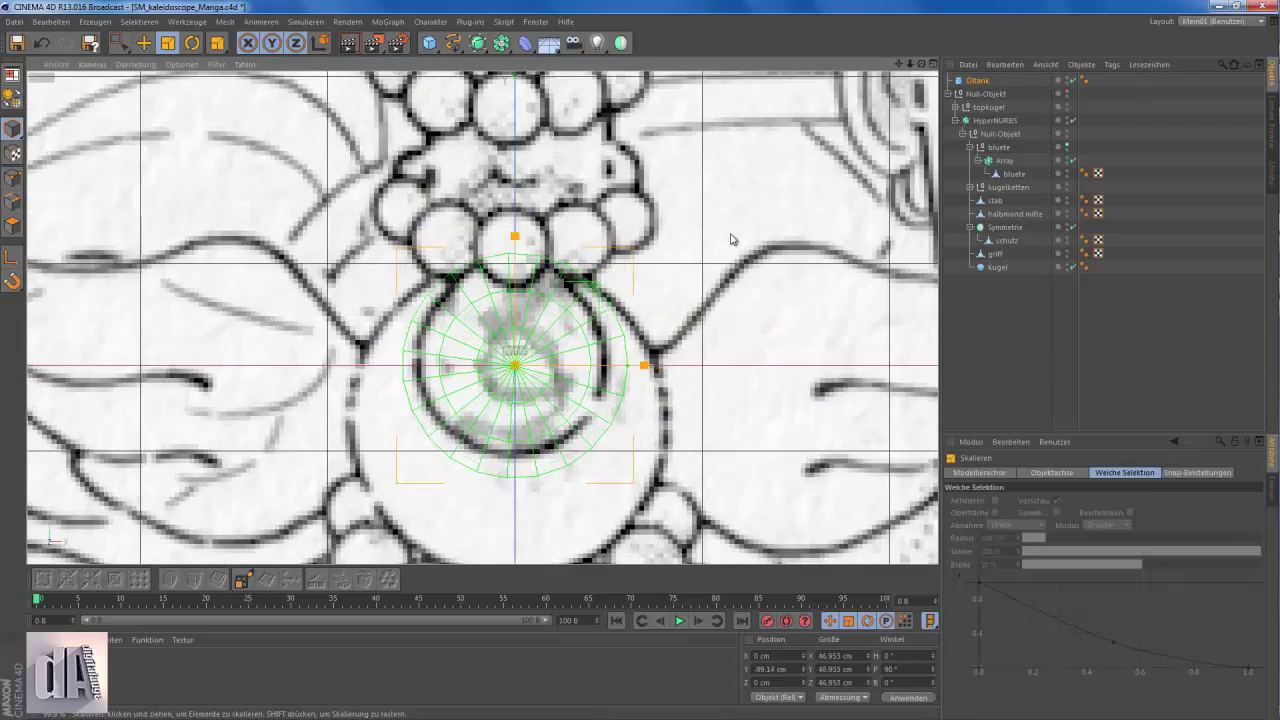
scroll(555, 310, "up", 1)
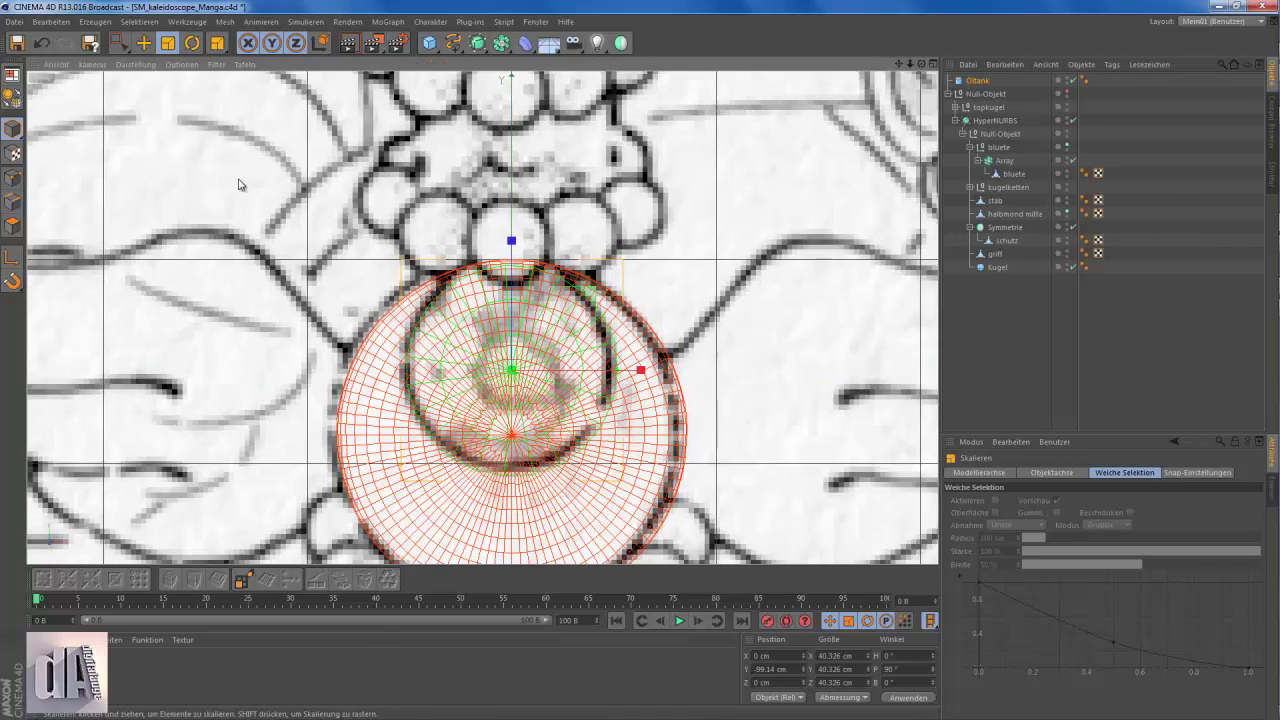
key("F1")
key("F2")
- Rename the capsule to 'diamant'
key("F3")
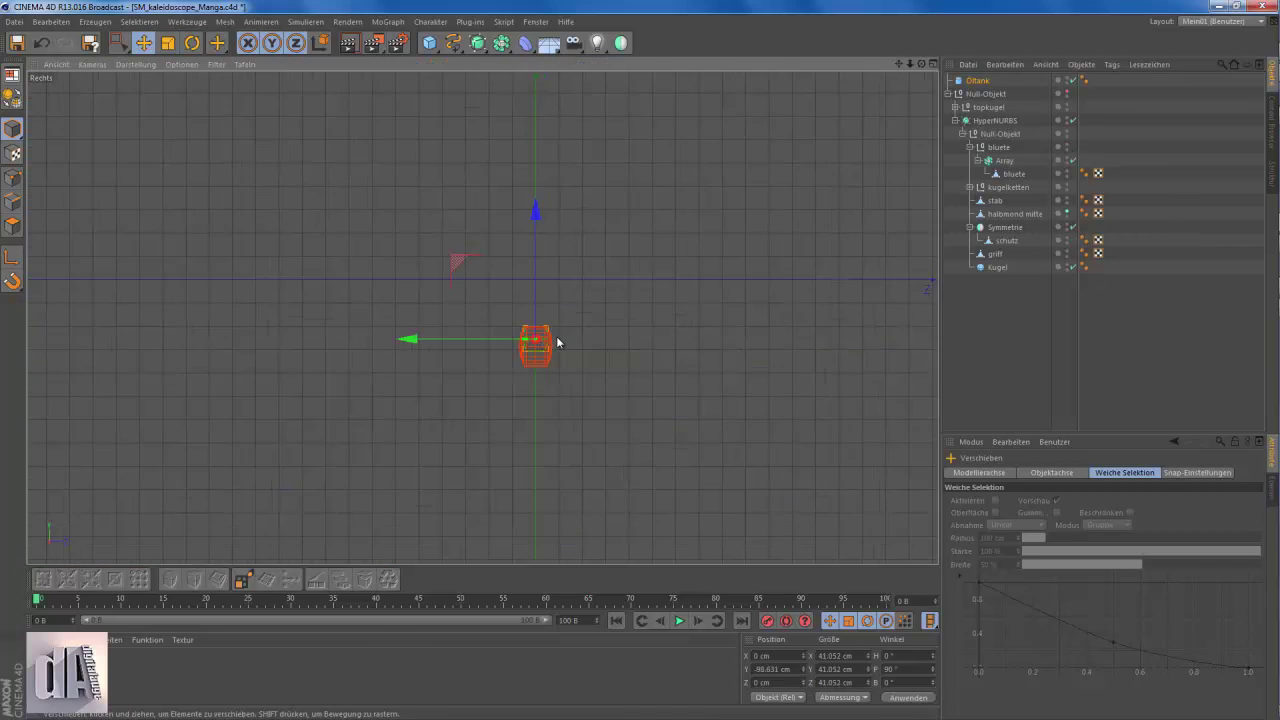
scroll(445, 302, "up", 3)
double_click(977, 80)
type("diamant")
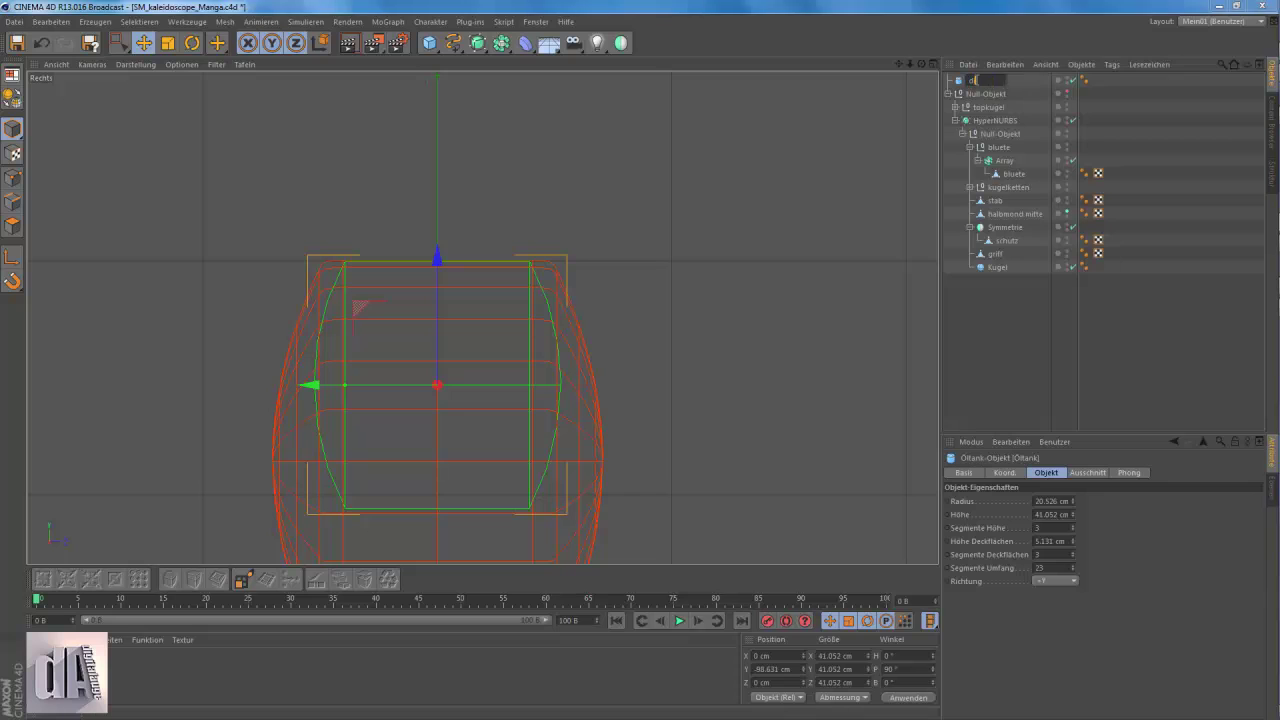
key("Return")
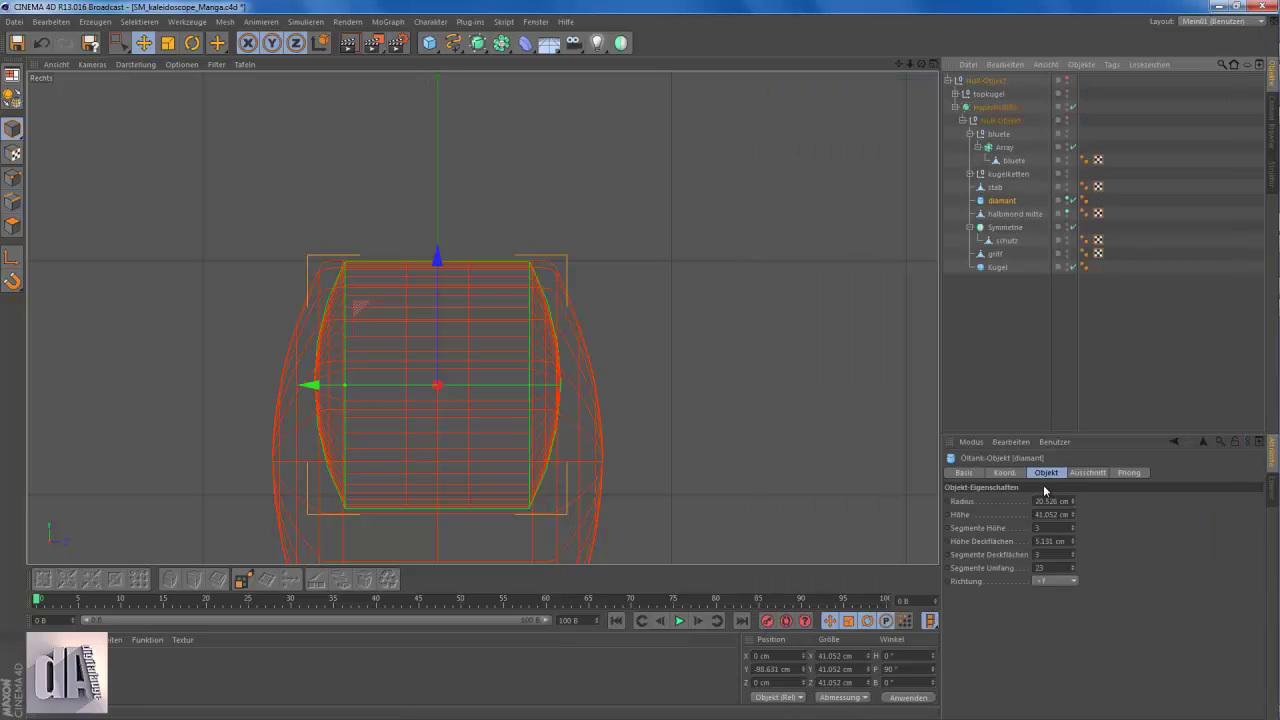
- Make diamant about 53 cm tall and convert it to an editable polygon object
left_click(1050, 513)
type("53.052")
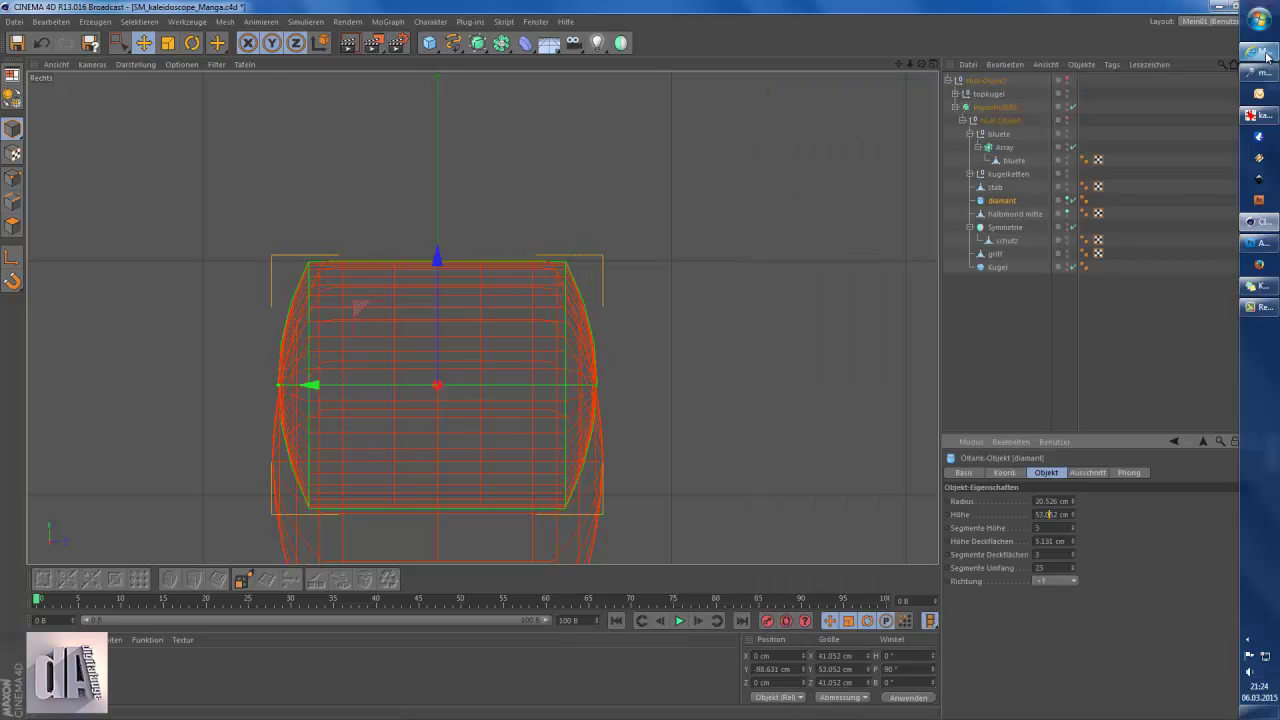
left_click(1257, 116)
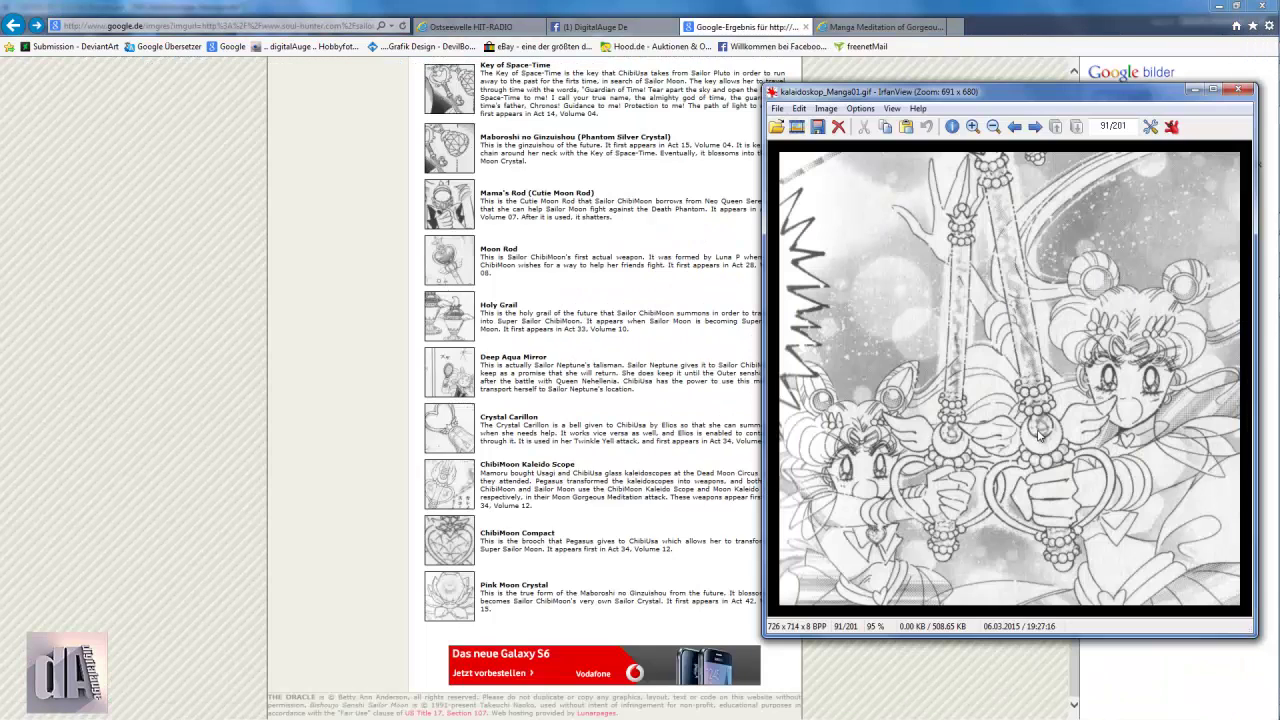
left_click(1258, 221)
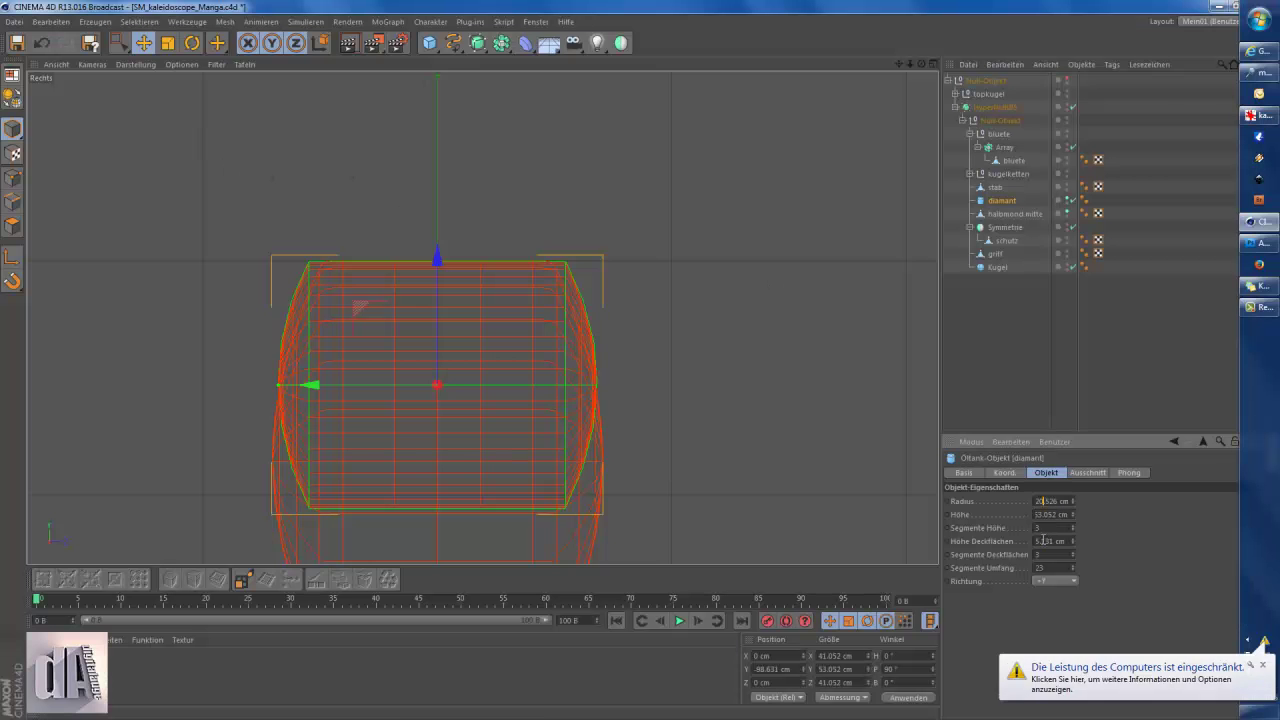
key("c")
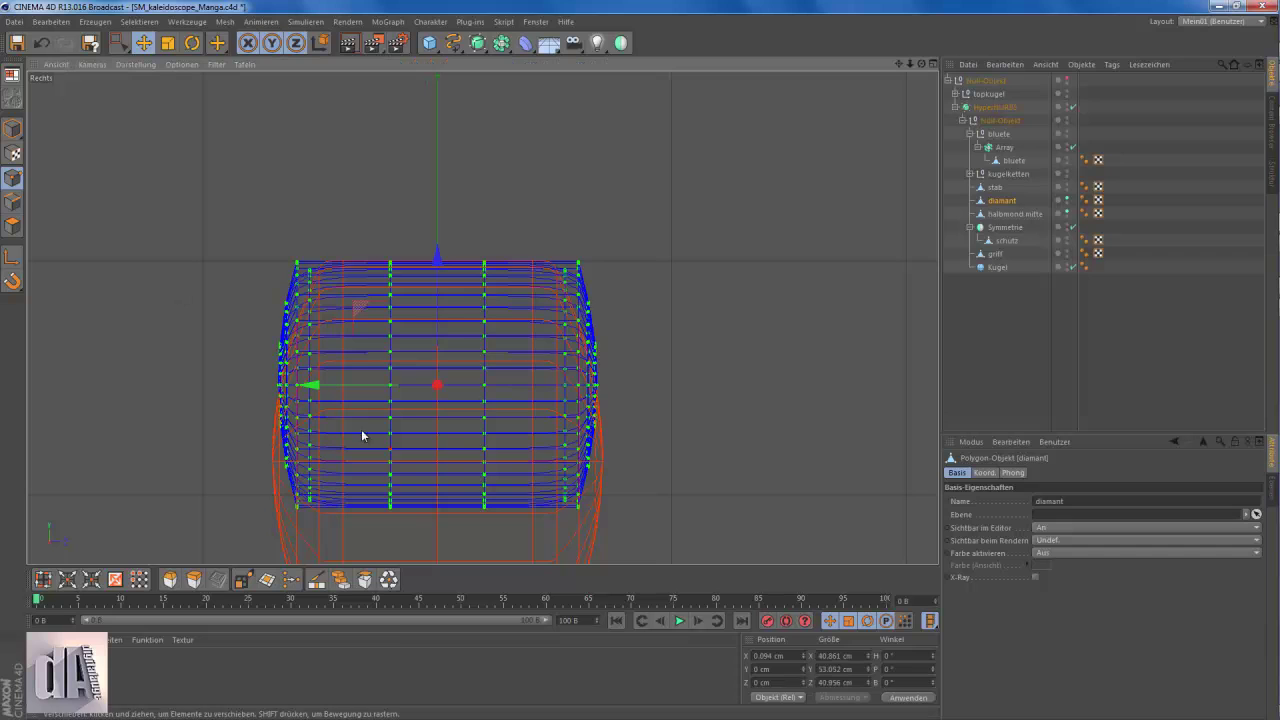
key("F1")
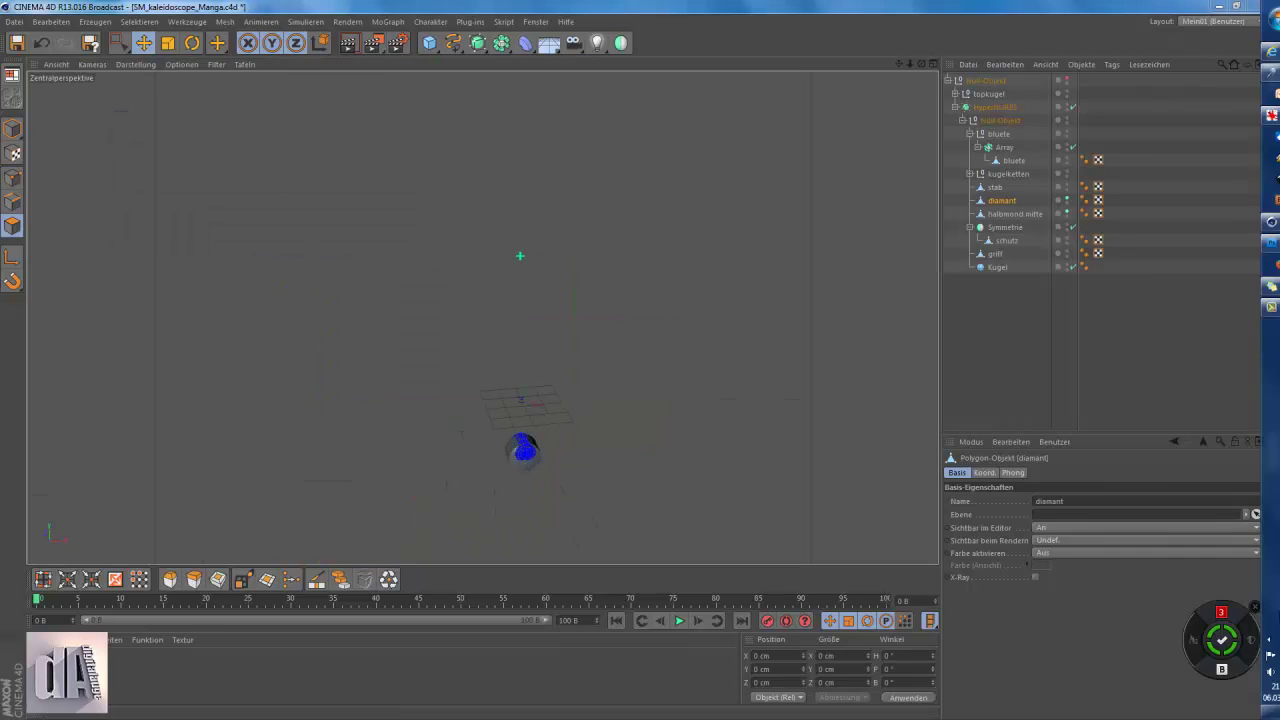
key("o")
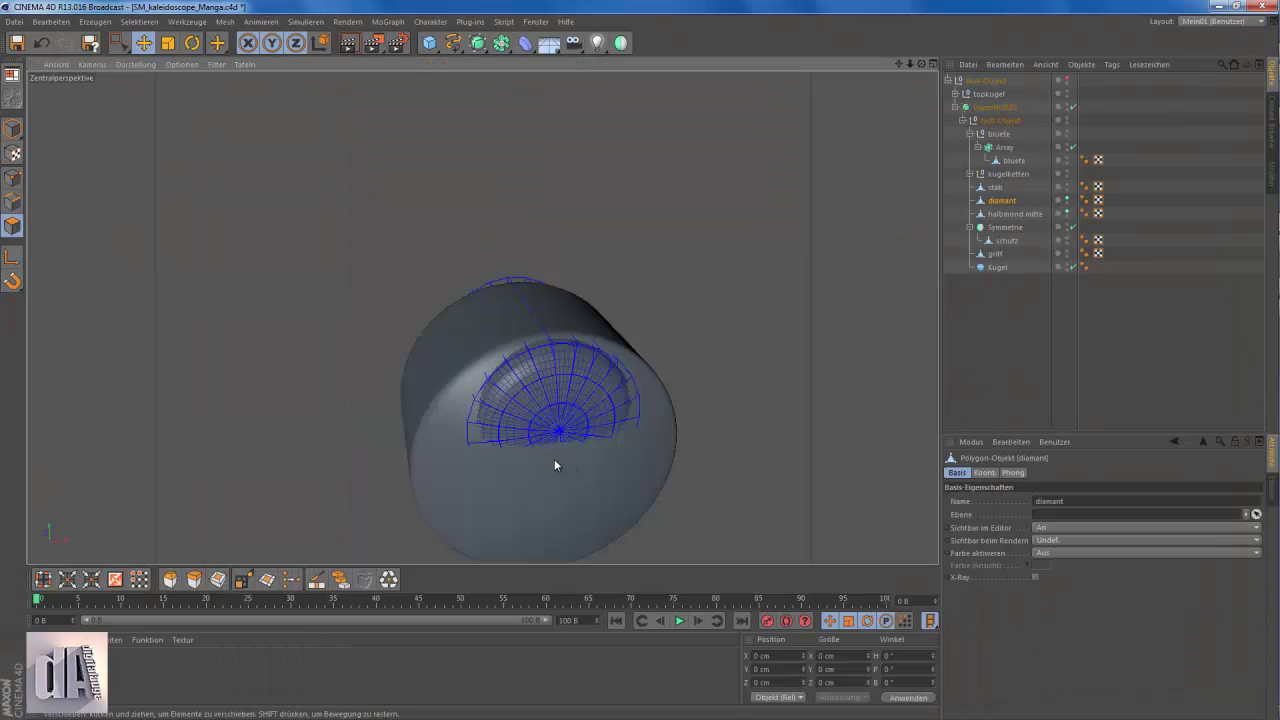
scroll(496, 344, "up", 3)
scroll(812, 350, "down", 3)
left_click_drag(812, 350, 623, 241, "alt")
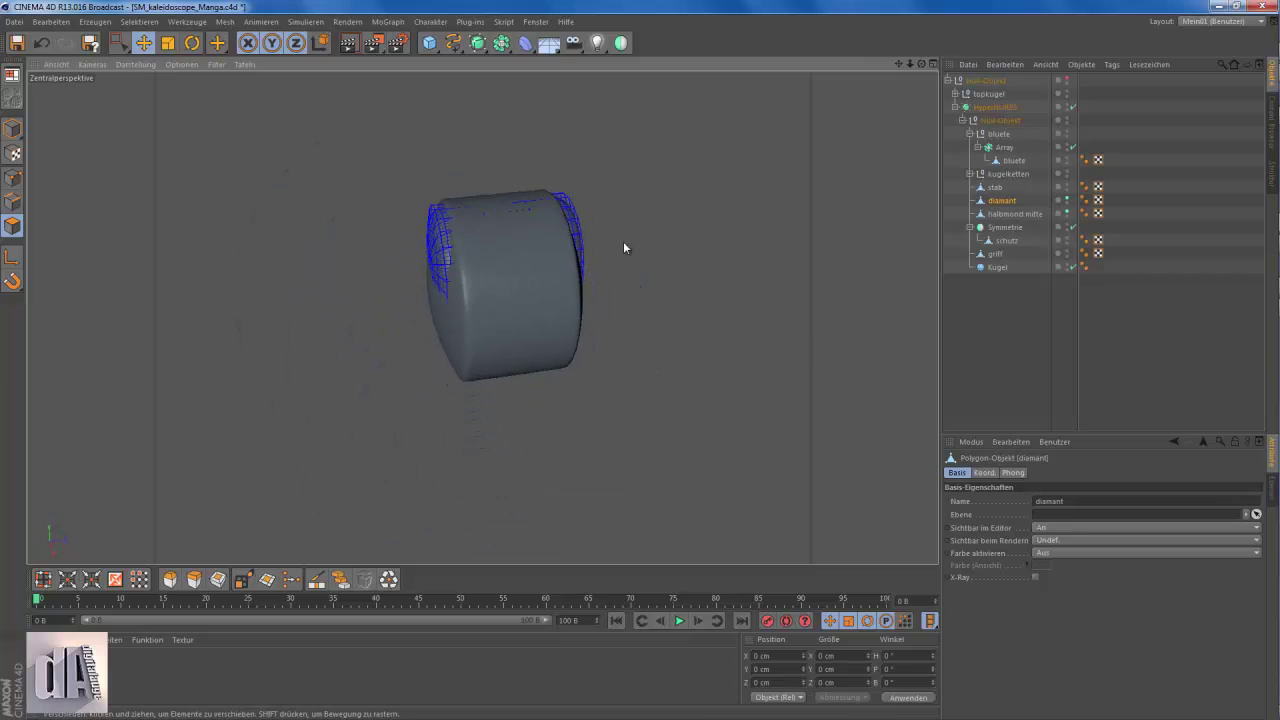
key("F4")
key("F1")
scroll(463, 189, "up", 3)
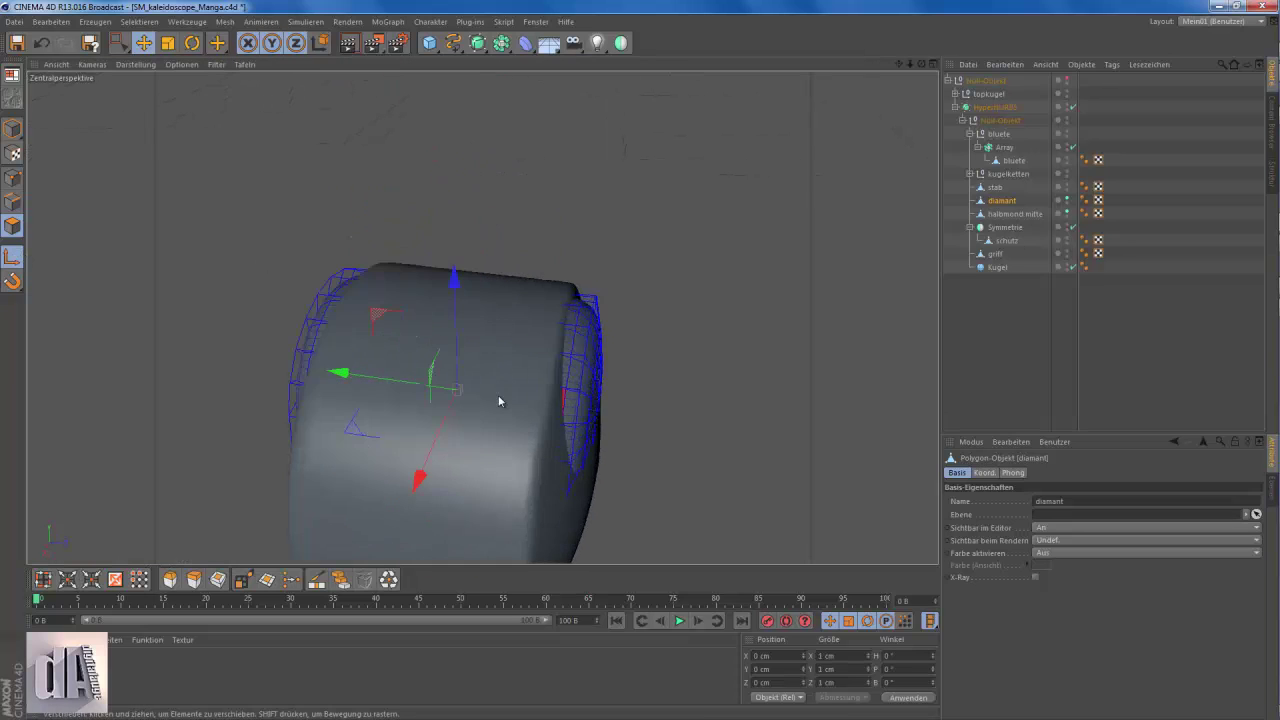
scroll(498, 395, "up", 5)
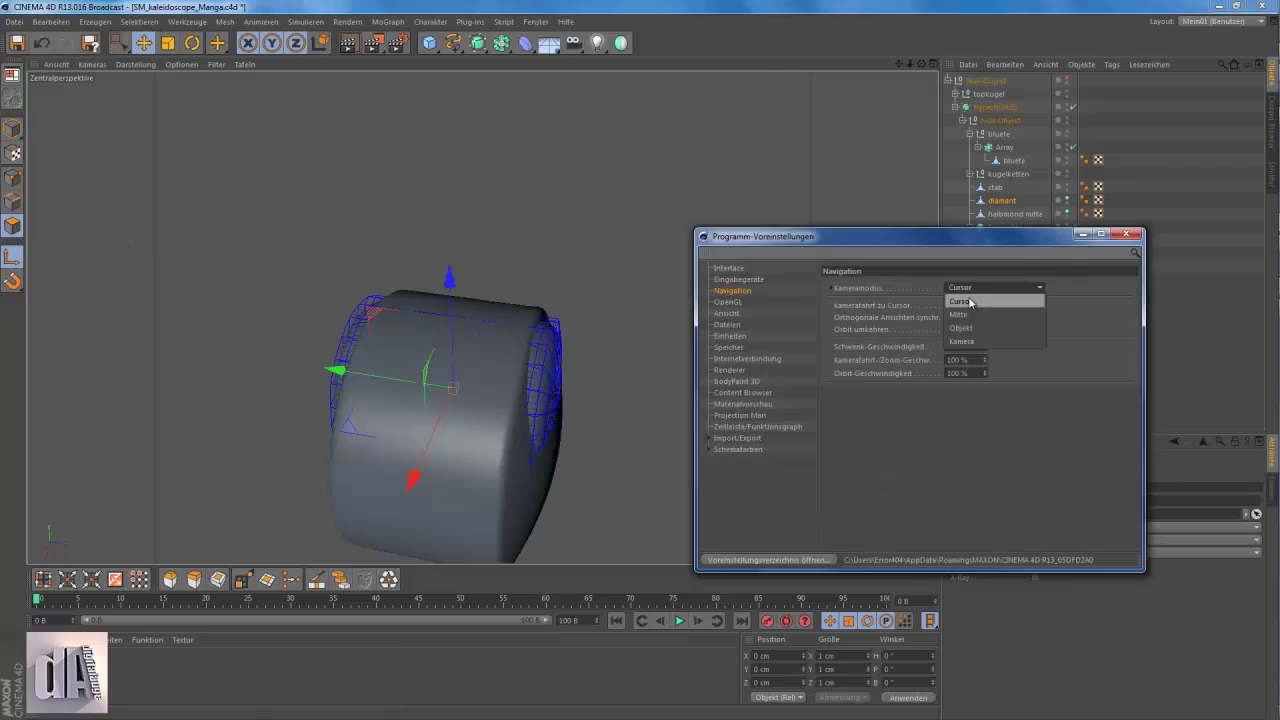
scroll(446, 398, "down", 2)
scroll(651, 294, "down", 5)
scroll(494, 422, "up", 5)
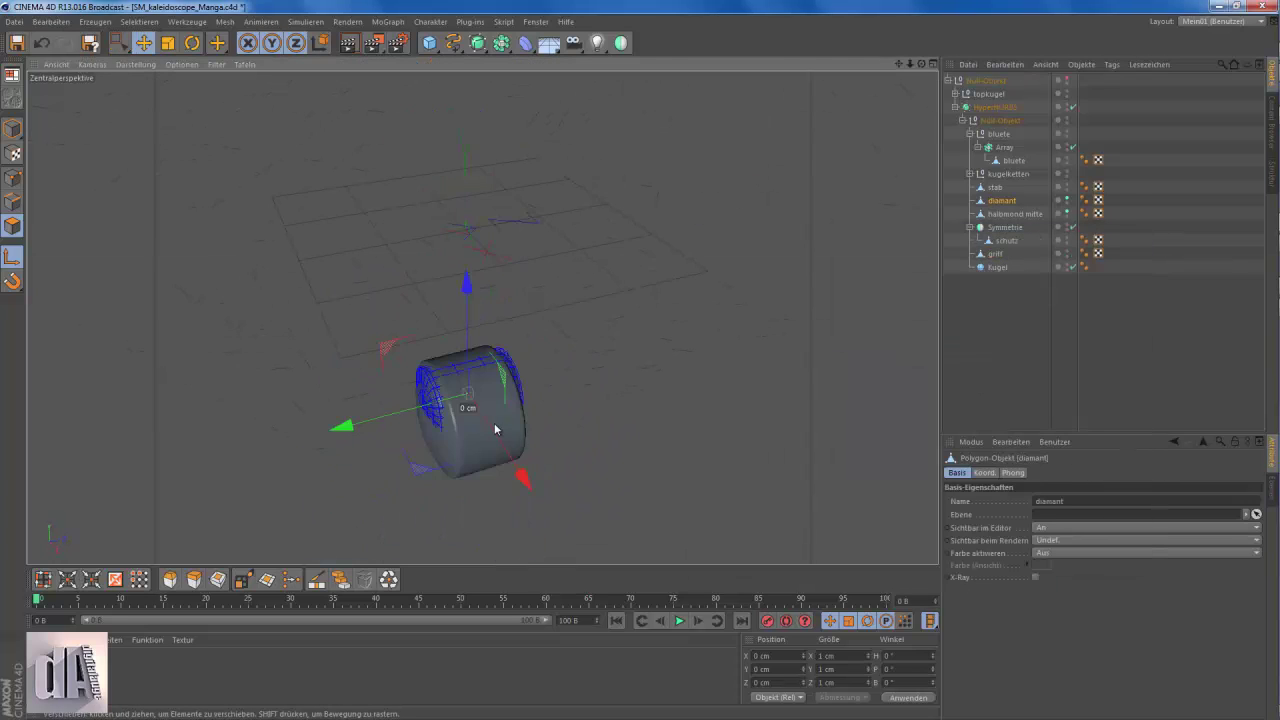
left_click_drag(494, 422, 497, 240, "alt")
scroll(446, 466, "up", 3)
scroll(460, 300, "down", 1)
scroll(485, 266, "up", 5)
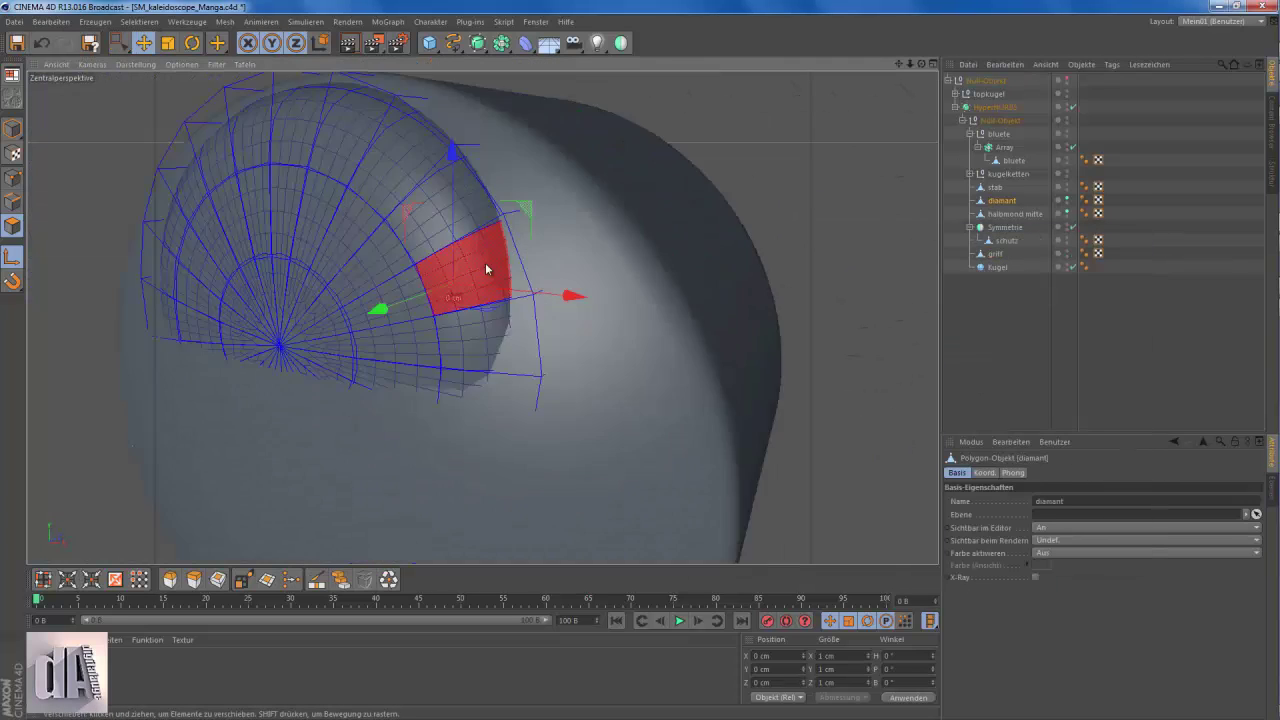
scroll(600, 278, "up", 3)
scroll(600, 278, "down", 3)
left_click_drag(520, 260, 457, 240, "alt")
- Rotate the diamant's left-end points so they follow the rounded rim
key("F3")
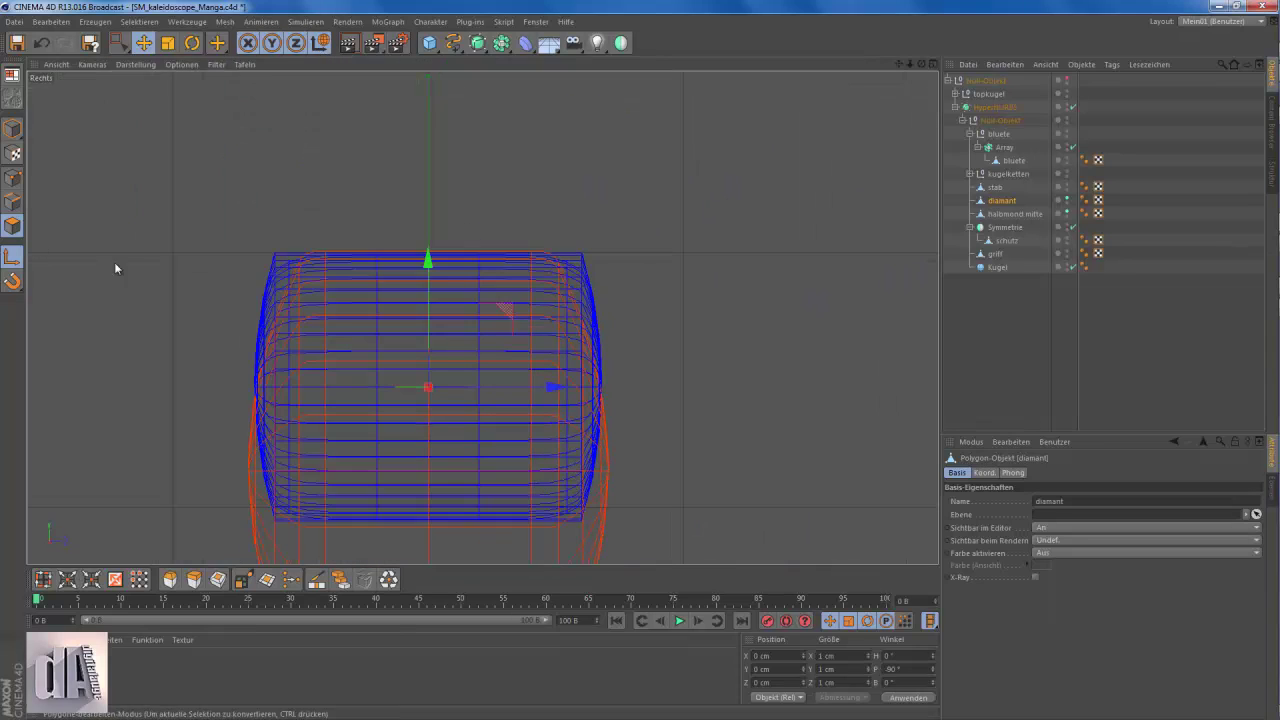
key("k")
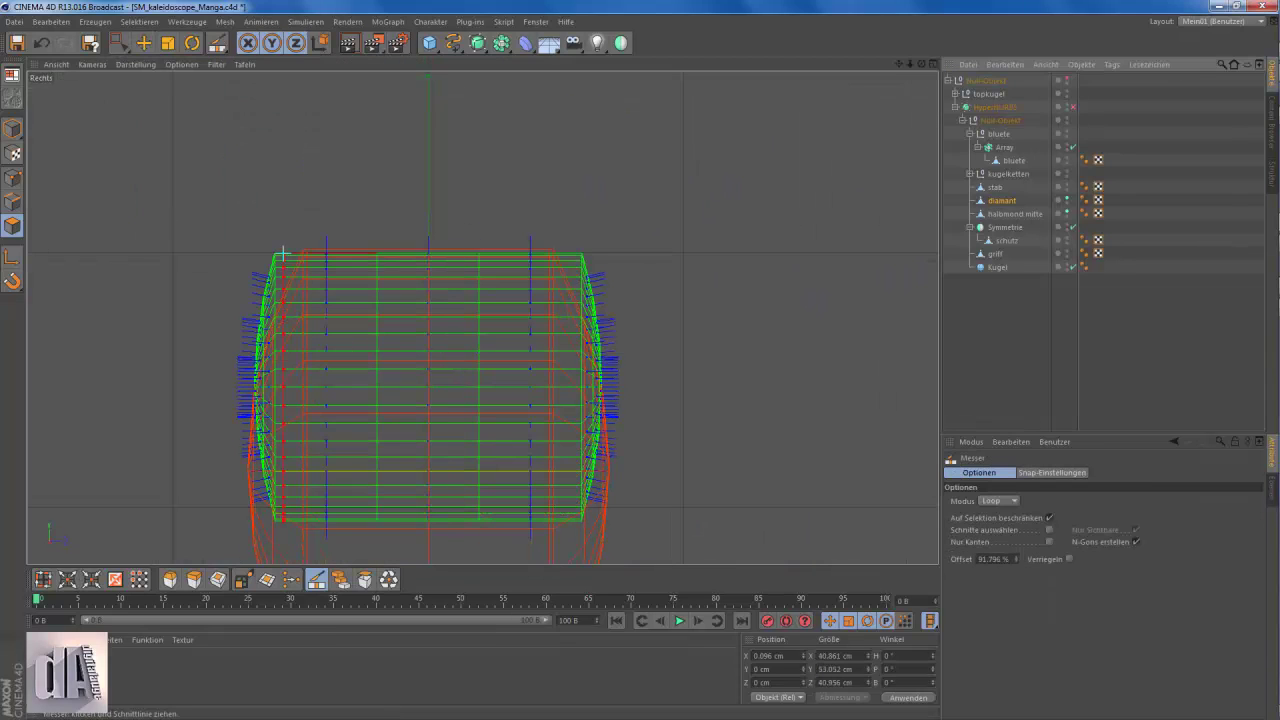
left_click(1072, 107)
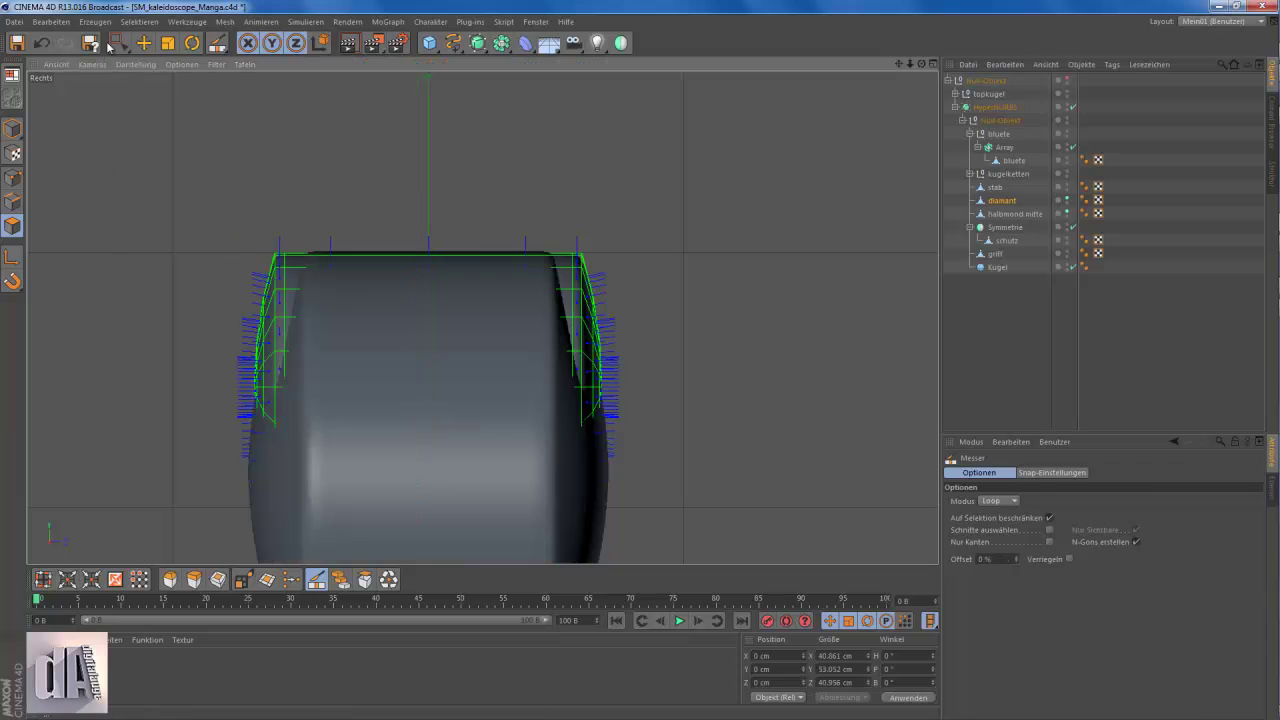
left_click(13, 178)
left_click_drag(134, 166, 350, 430)
key("r")
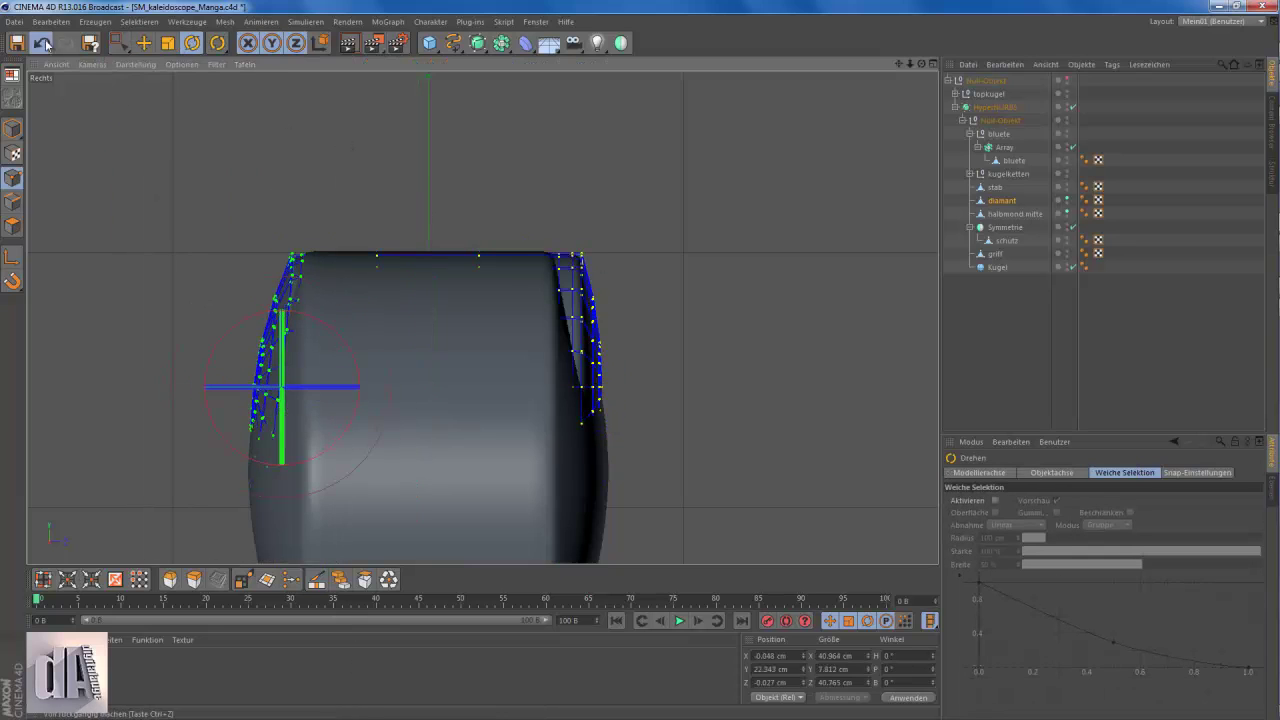
left_click_drag(298, 213, 317, 209)
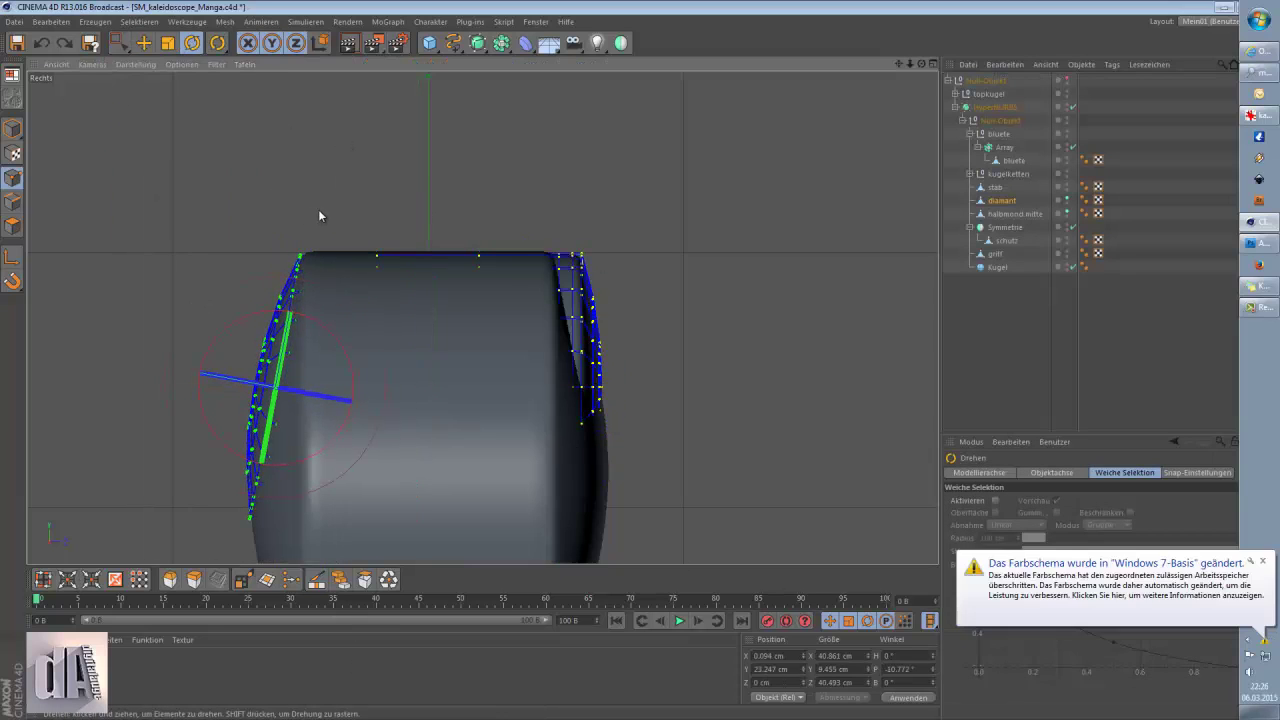
- Select and slightly tilt the right-edge points, then reselect the left-edge points
key("0")
left_click_drag(790, 207, 540, 445)
key("r")
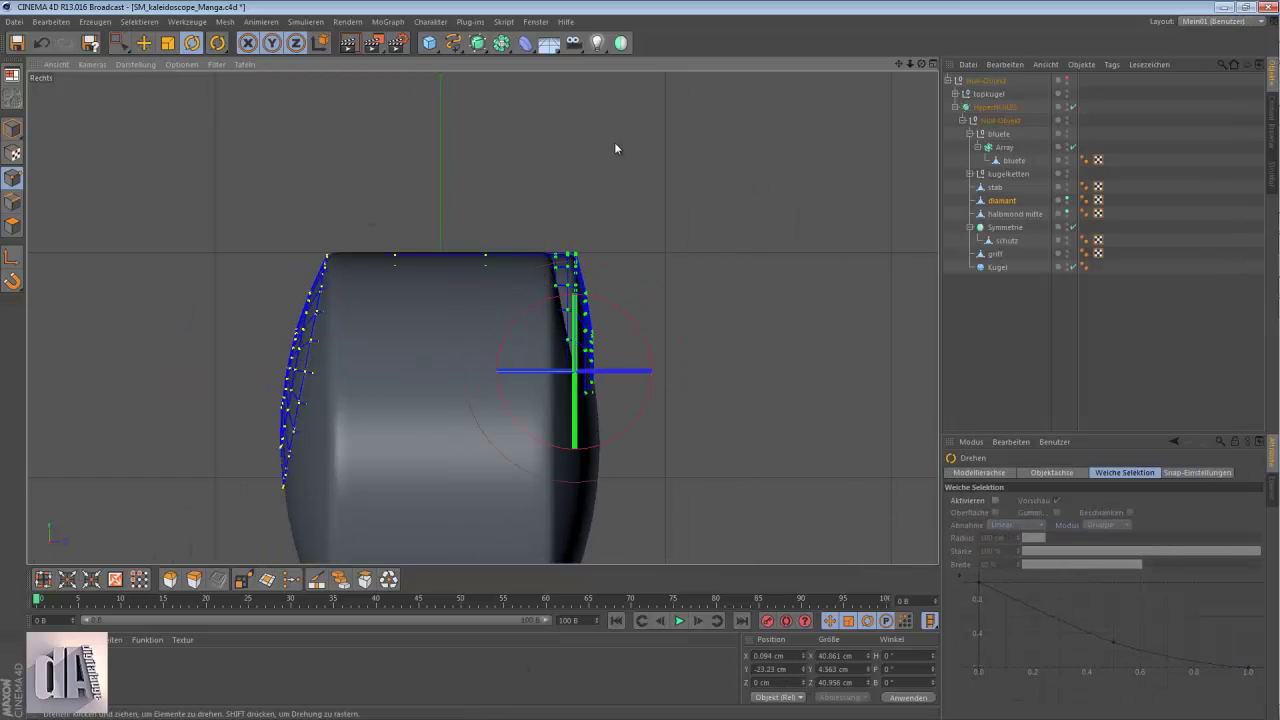
left_click_drag(564, 148, 572, 150)
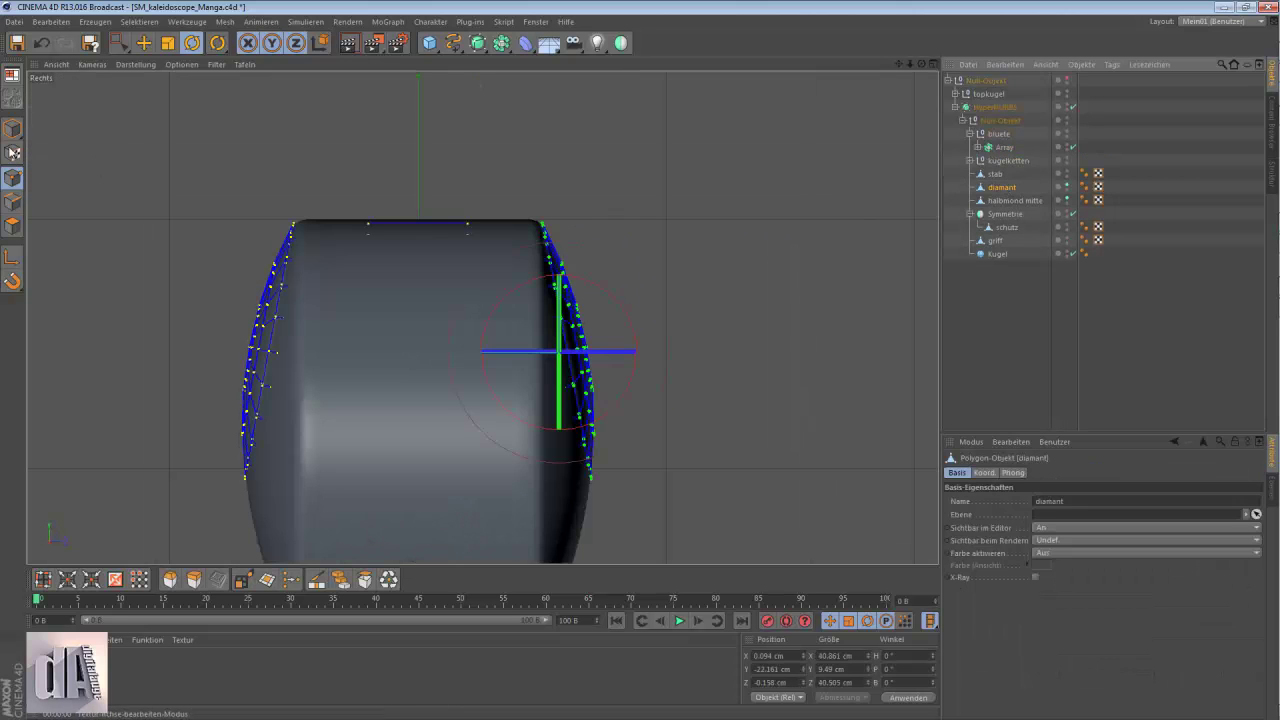
key("0")
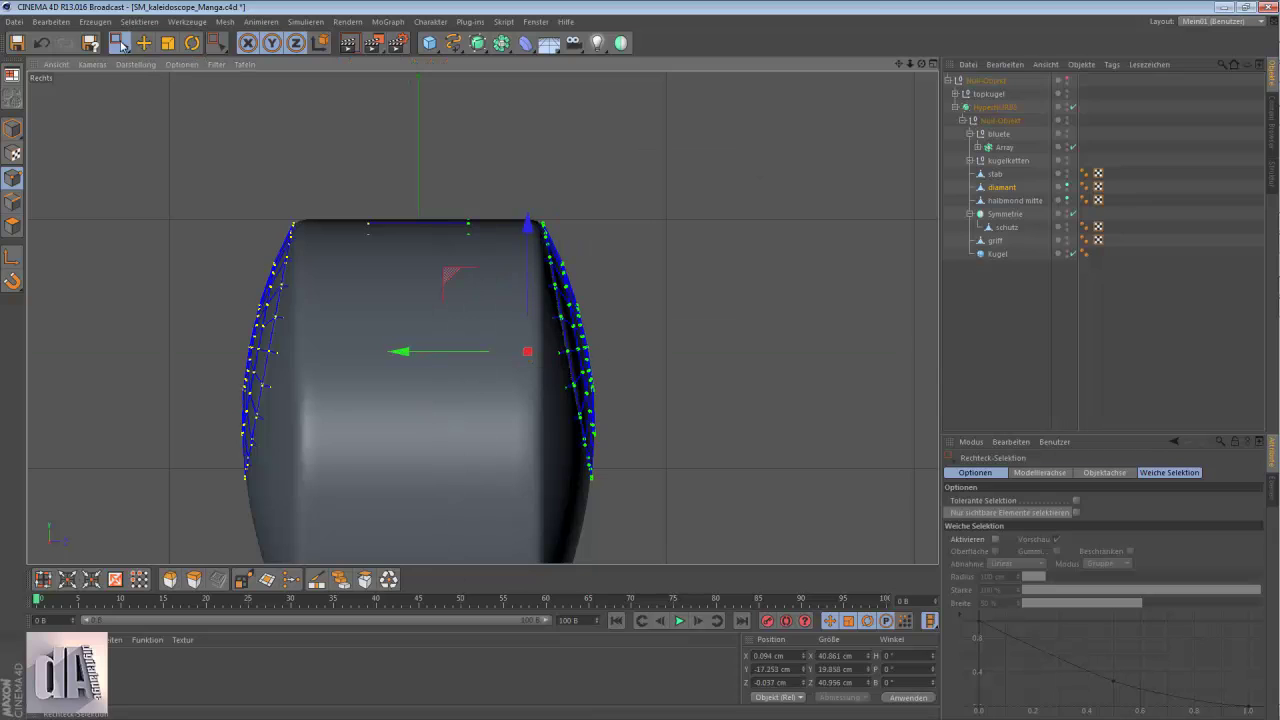
left_click_drag(105, 102, 325, 560)
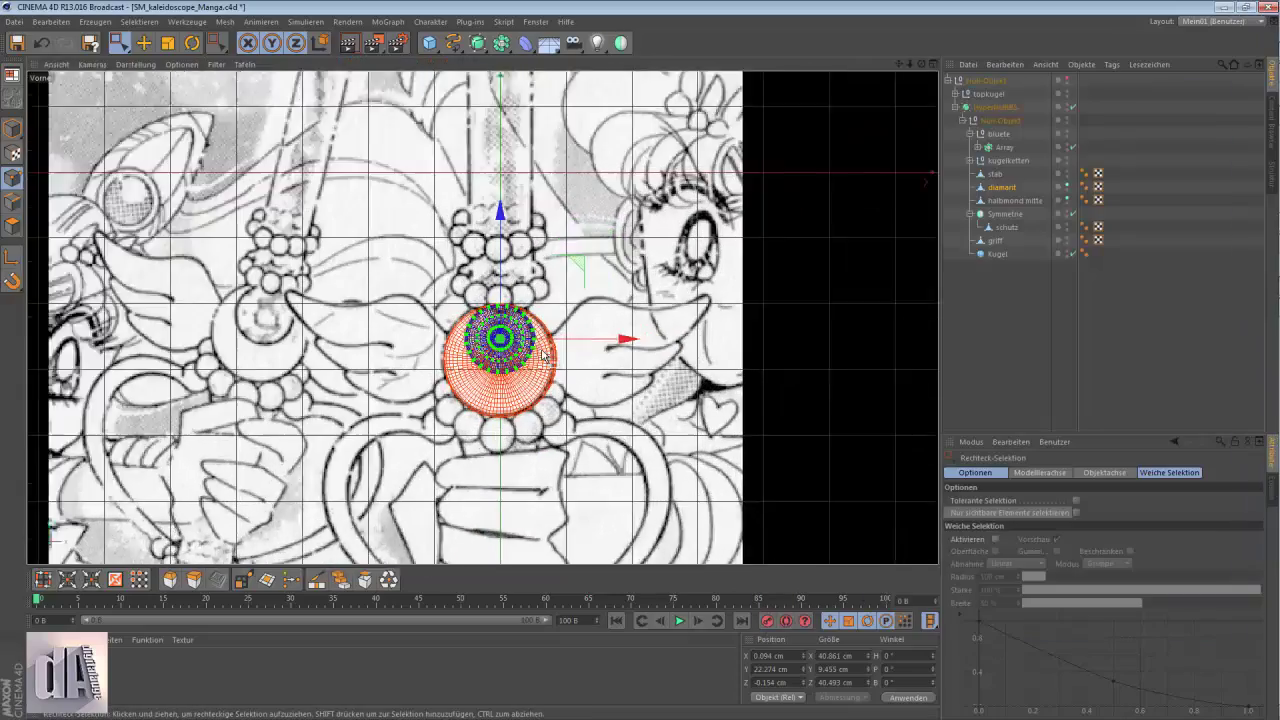
- Make flugel editable and flatten it to about 60% depth in the right view
scroll(545, 355, "up", 3)
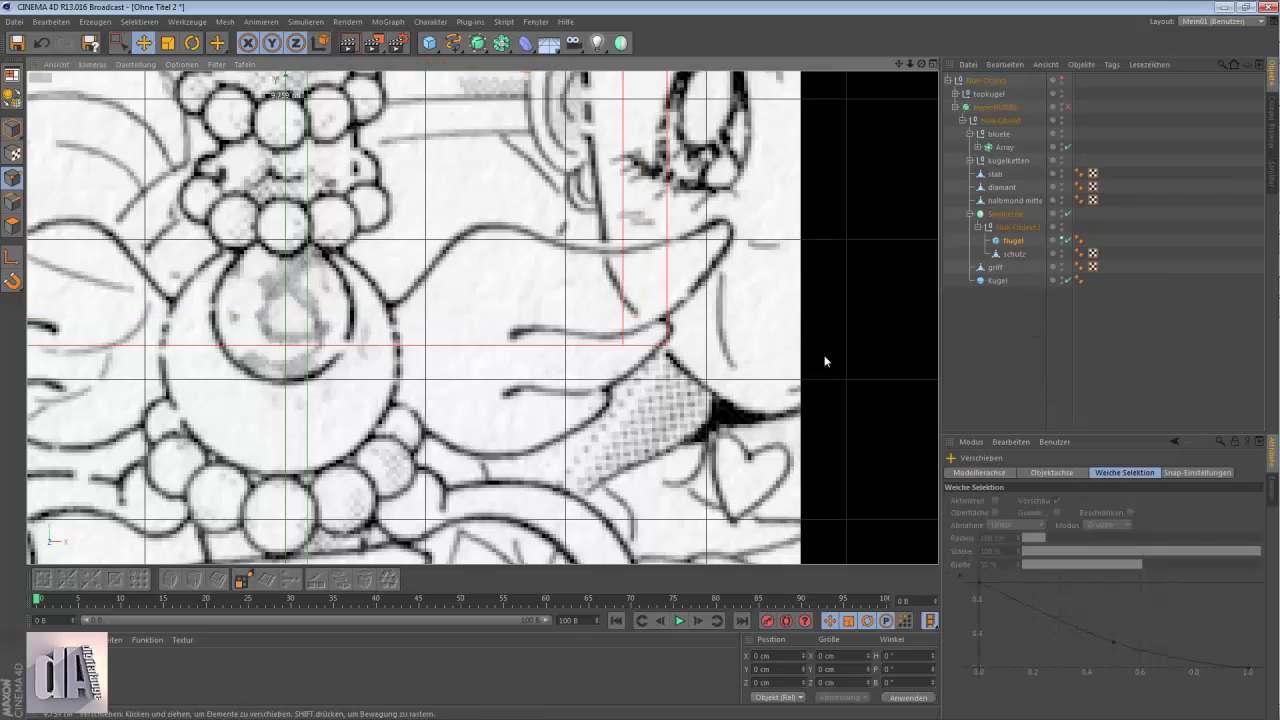
key("t")
key("F3")
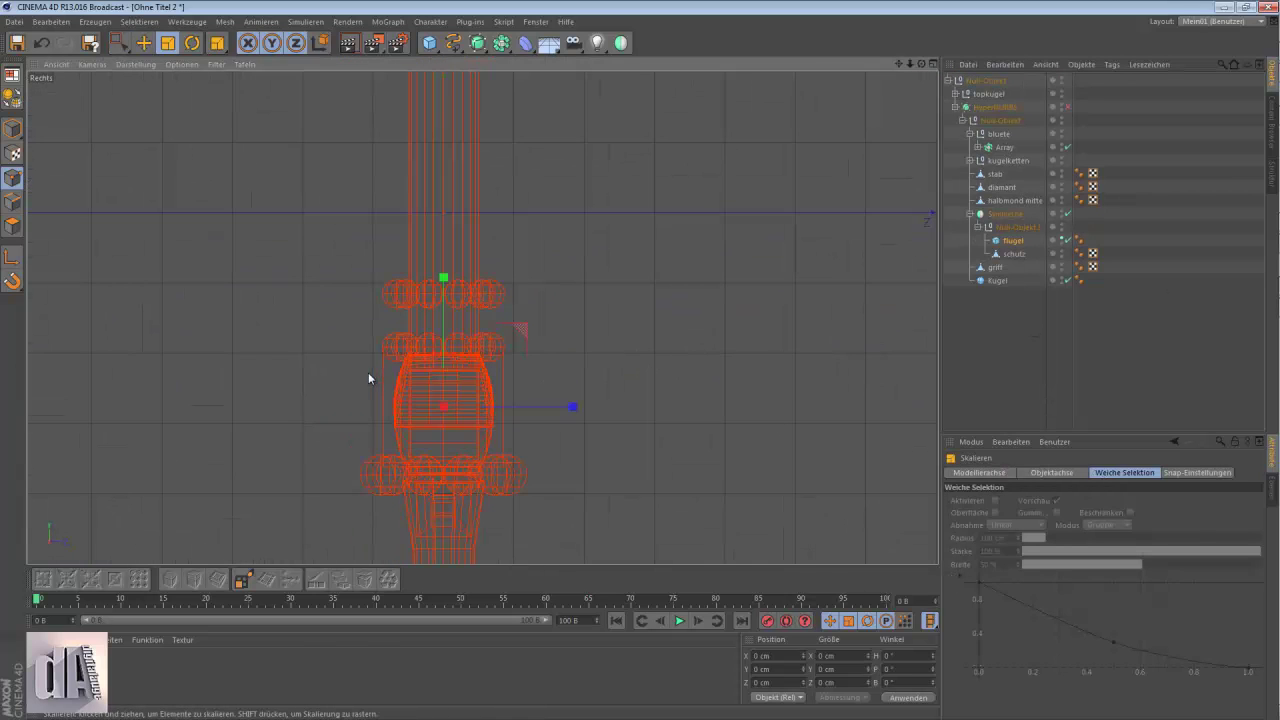
key("c")
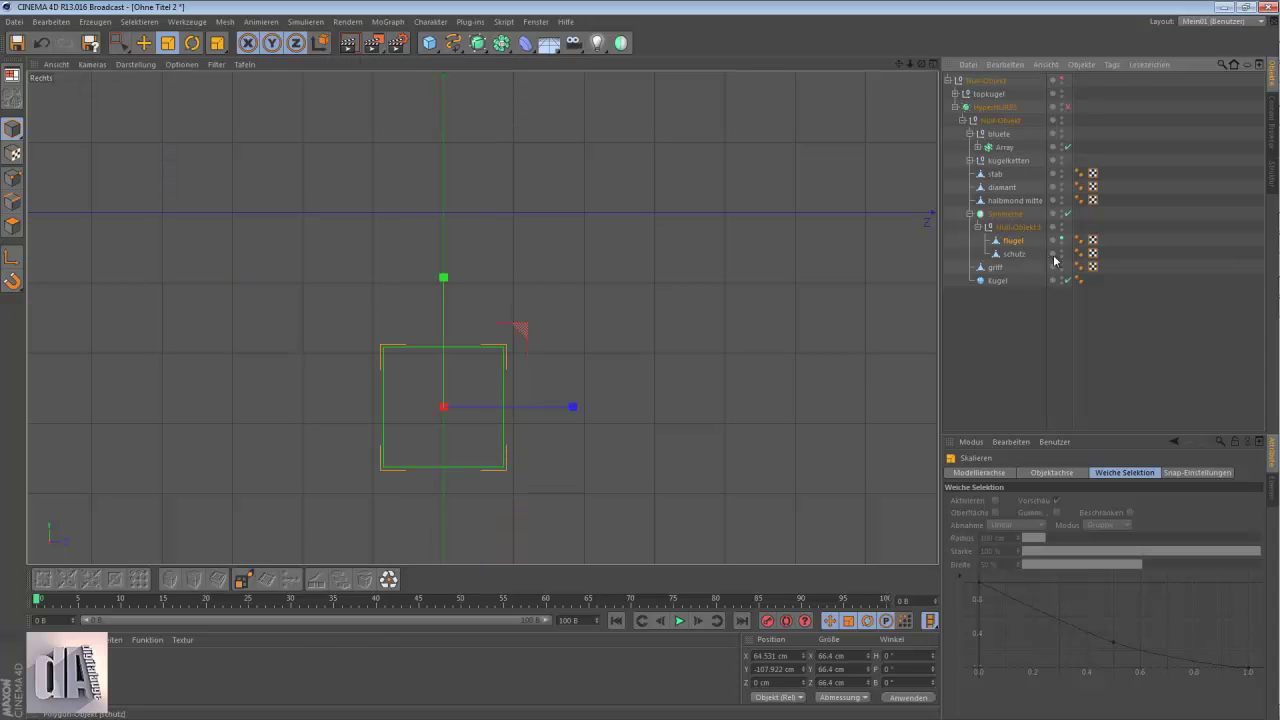
left_click_drag(572, 407, 508, 416)
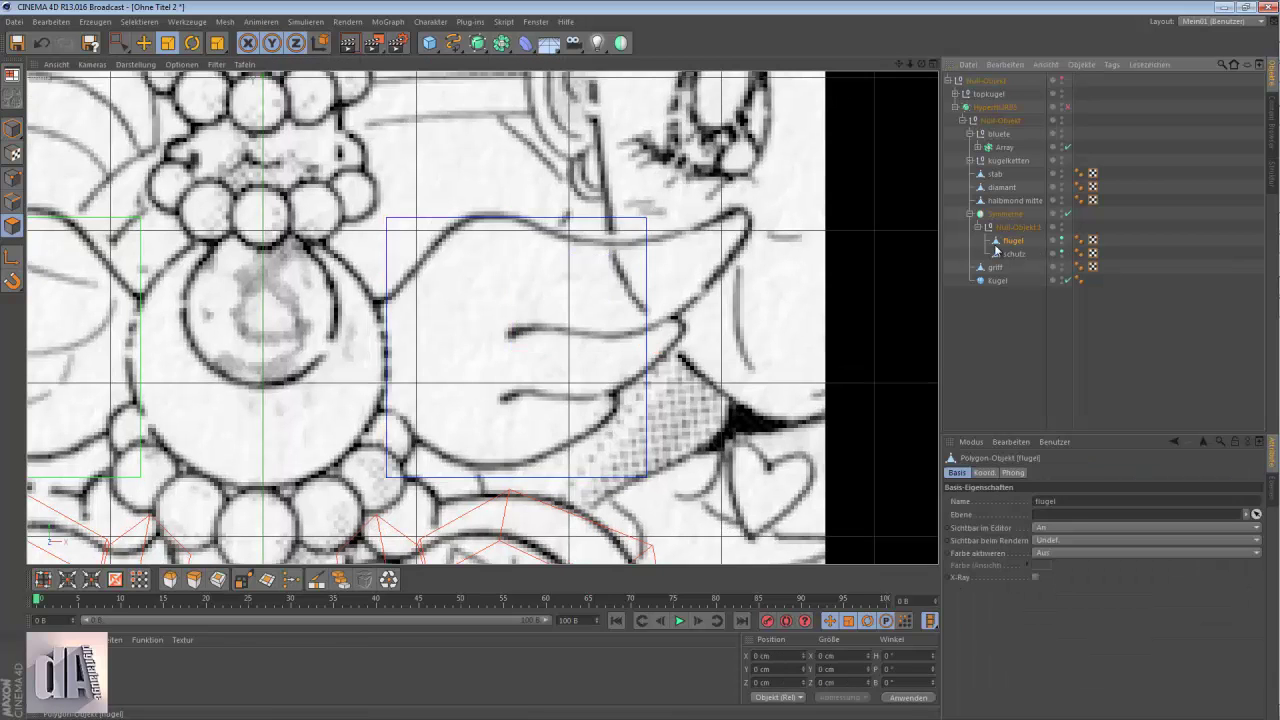
- Set the Knife to Loop mode and nudge the wing's inner middle point down slightly
left_click(997, 500)
left_click(988, 554)
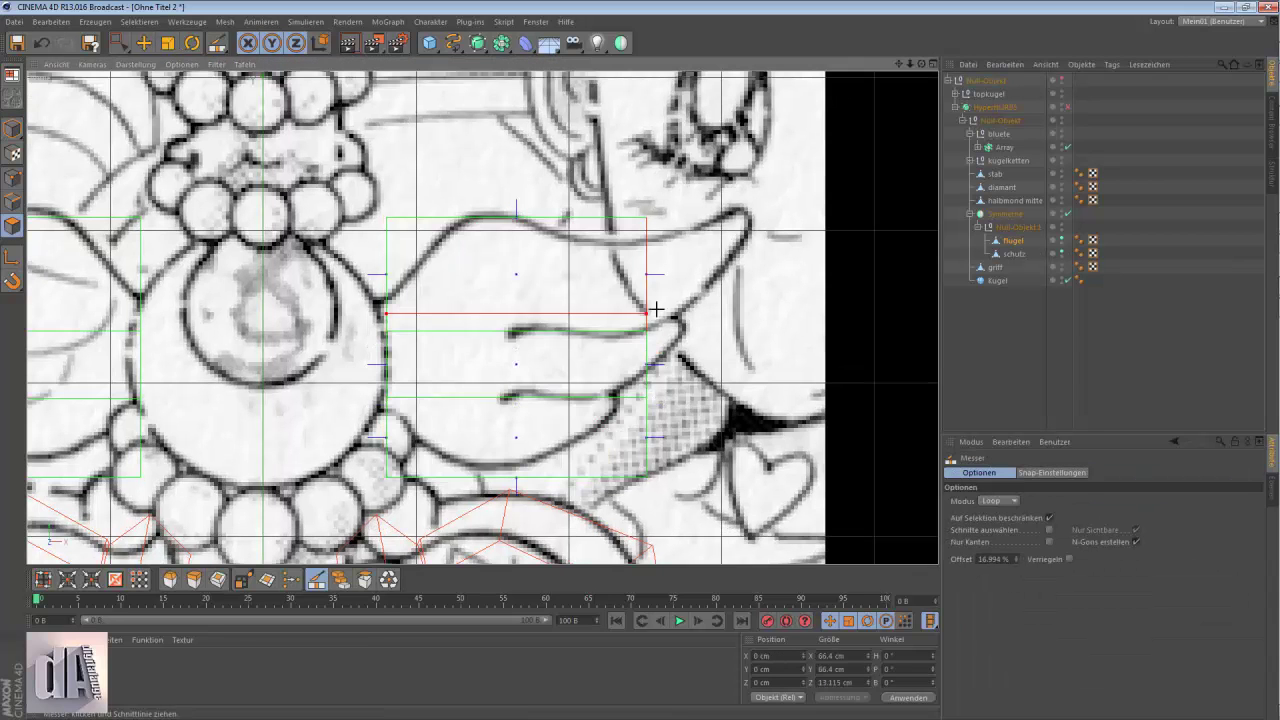
left_click(386, 347)
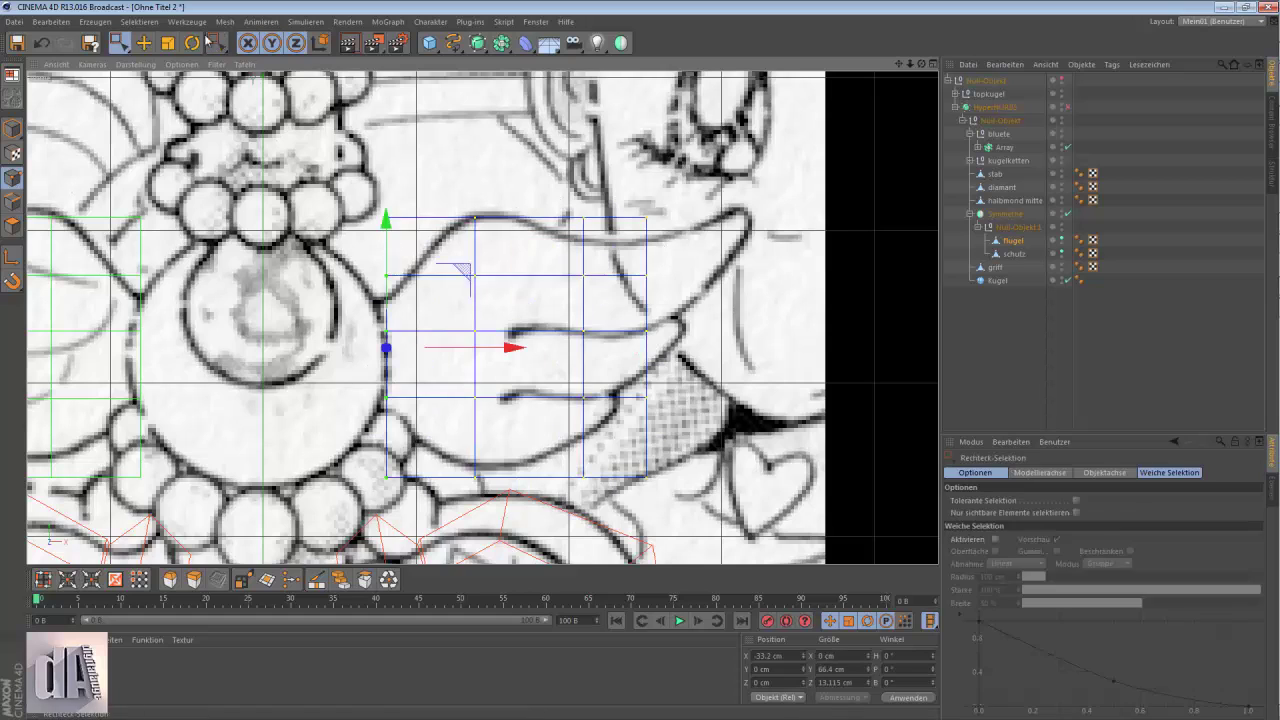
key("t")
key("e")
left_click_drag(391, 225, 391, 233)
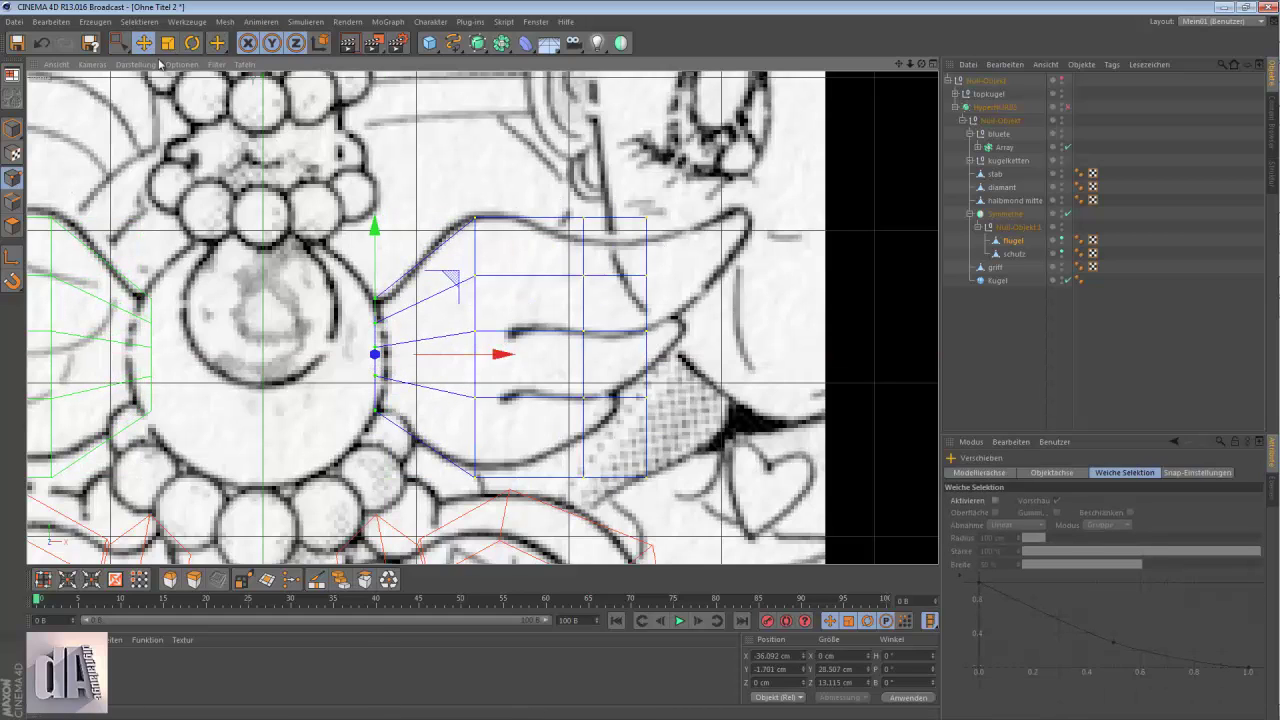
- Box-select groups of wing points and move them onto the drawn wing outline
key("0")
left_click_drag(500, 490, 324, 219)
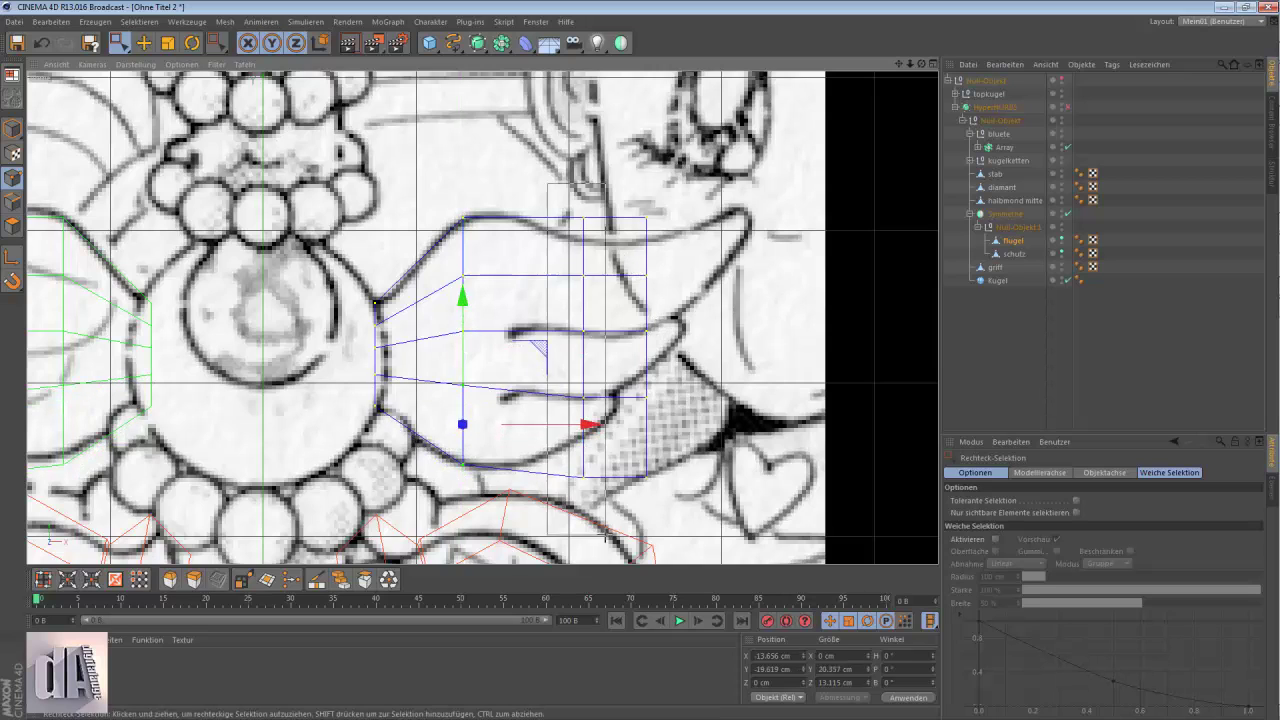
left_click_drag(605, 537, 605, 538)
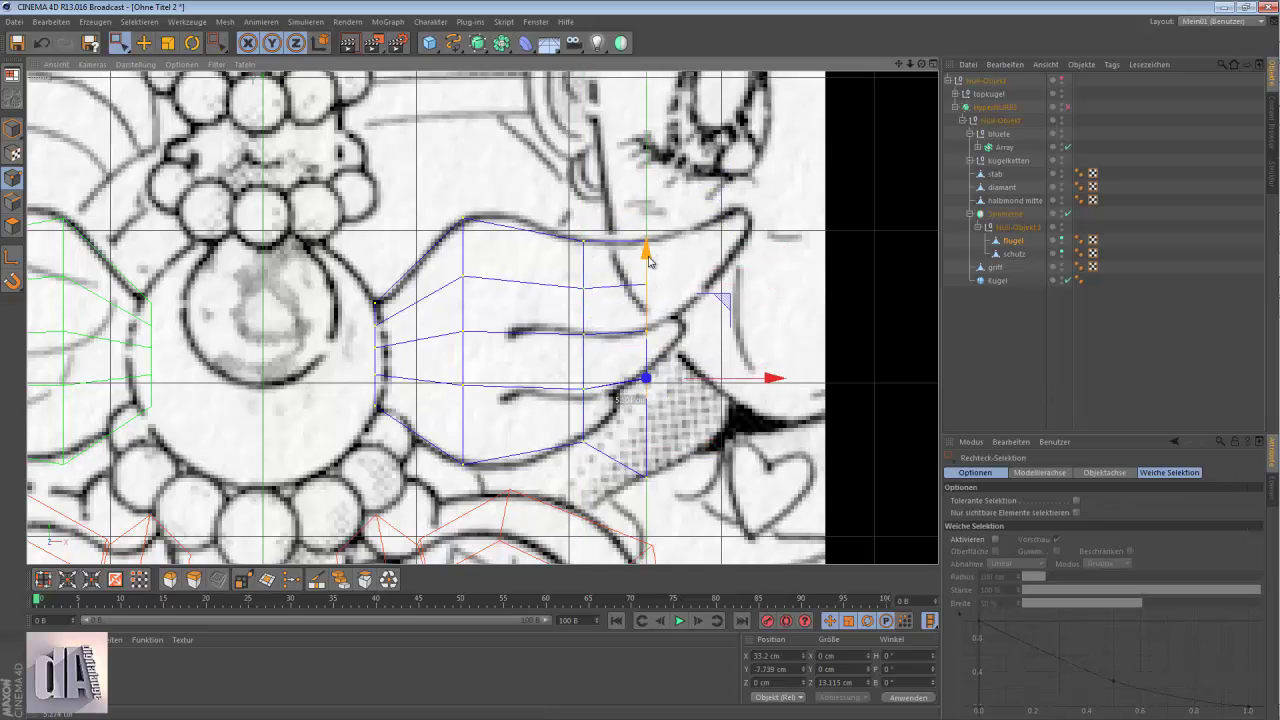
left_click_drag(660, 345, 525, 437)
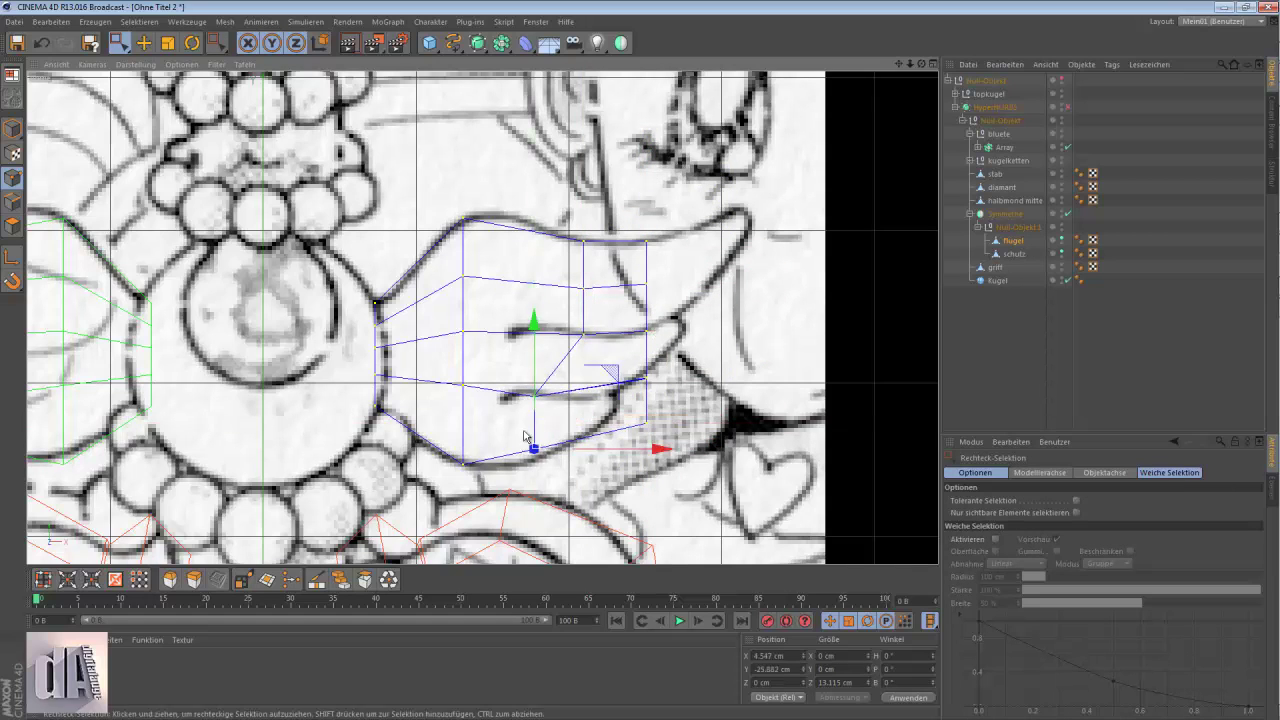
key("ctrl+z")
left_click_drag(612, 206, 639, 216)
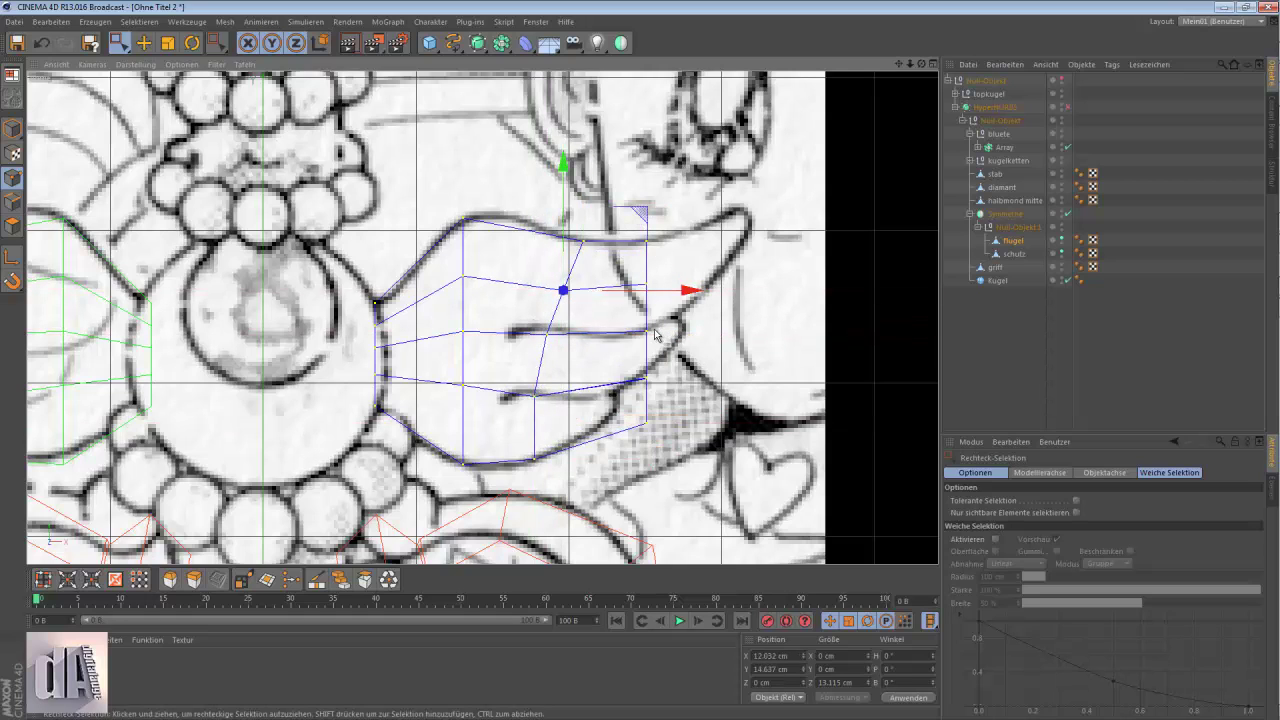
- Cut a new edge across the wing with the Knife
key("k")
left_click(999, 500)
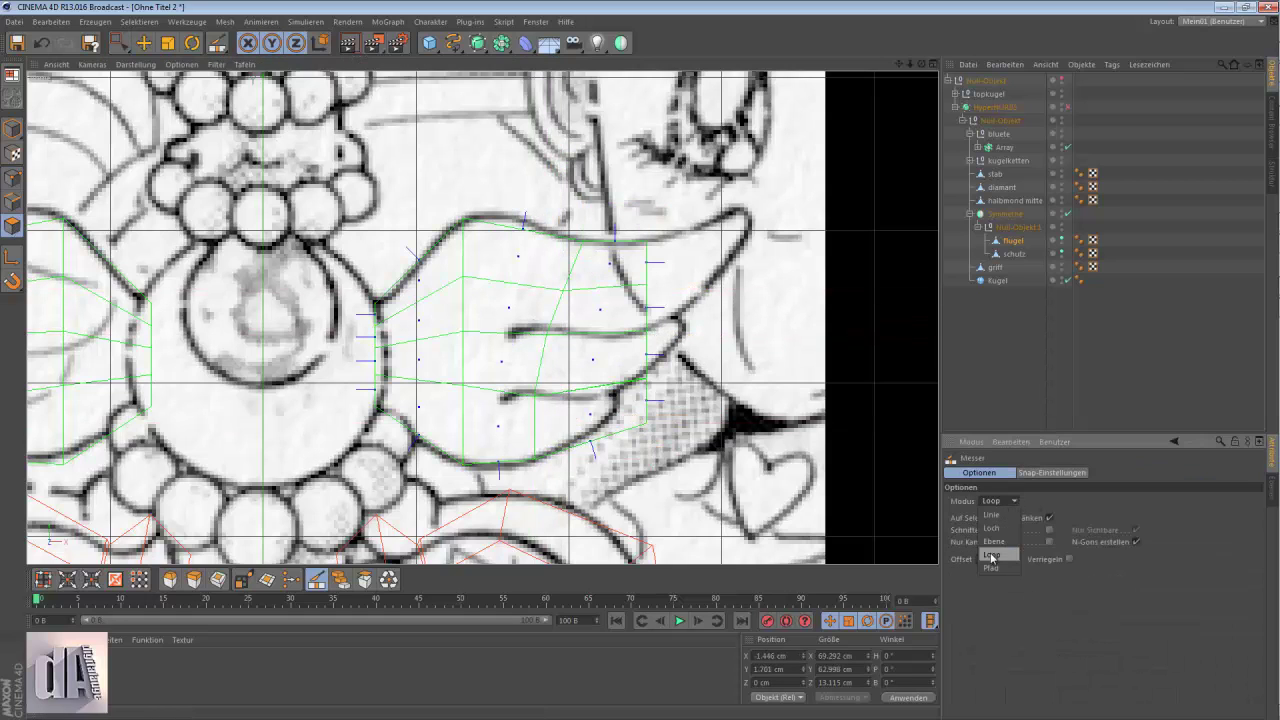
left_click_drag(645, 378, 645, 376)
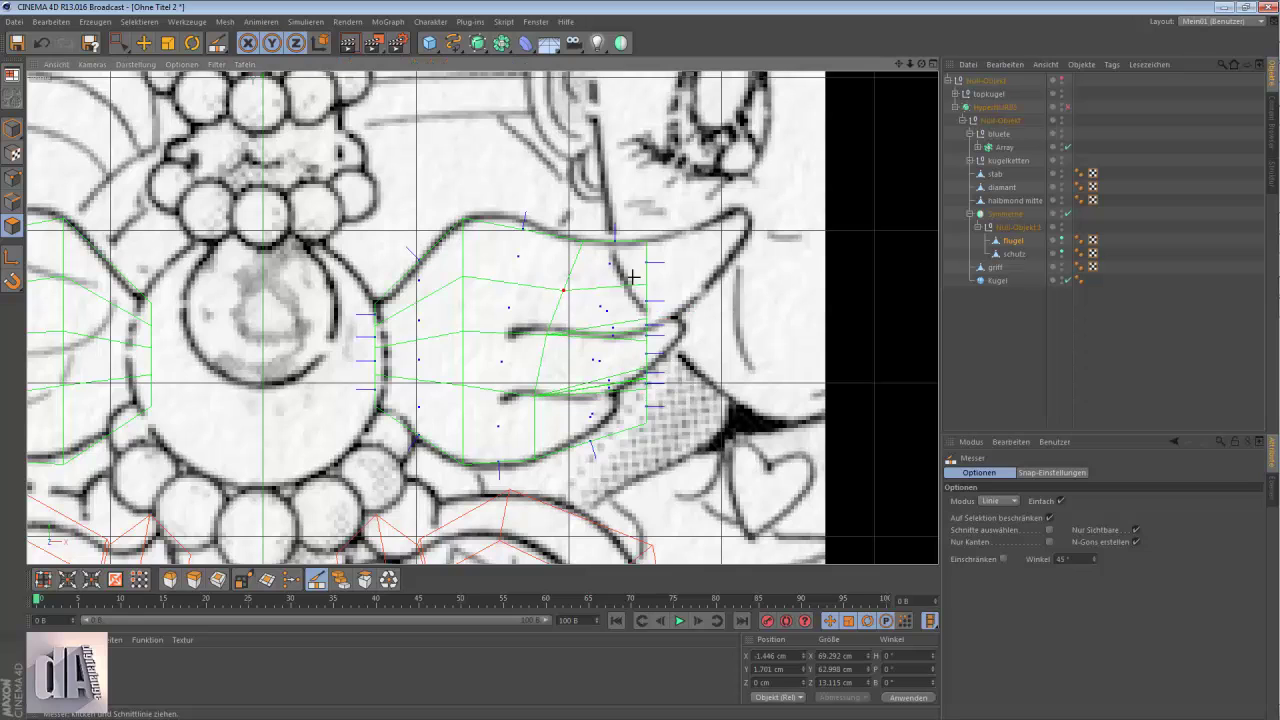
key("0")
scroll(773, 287, "up", 3)
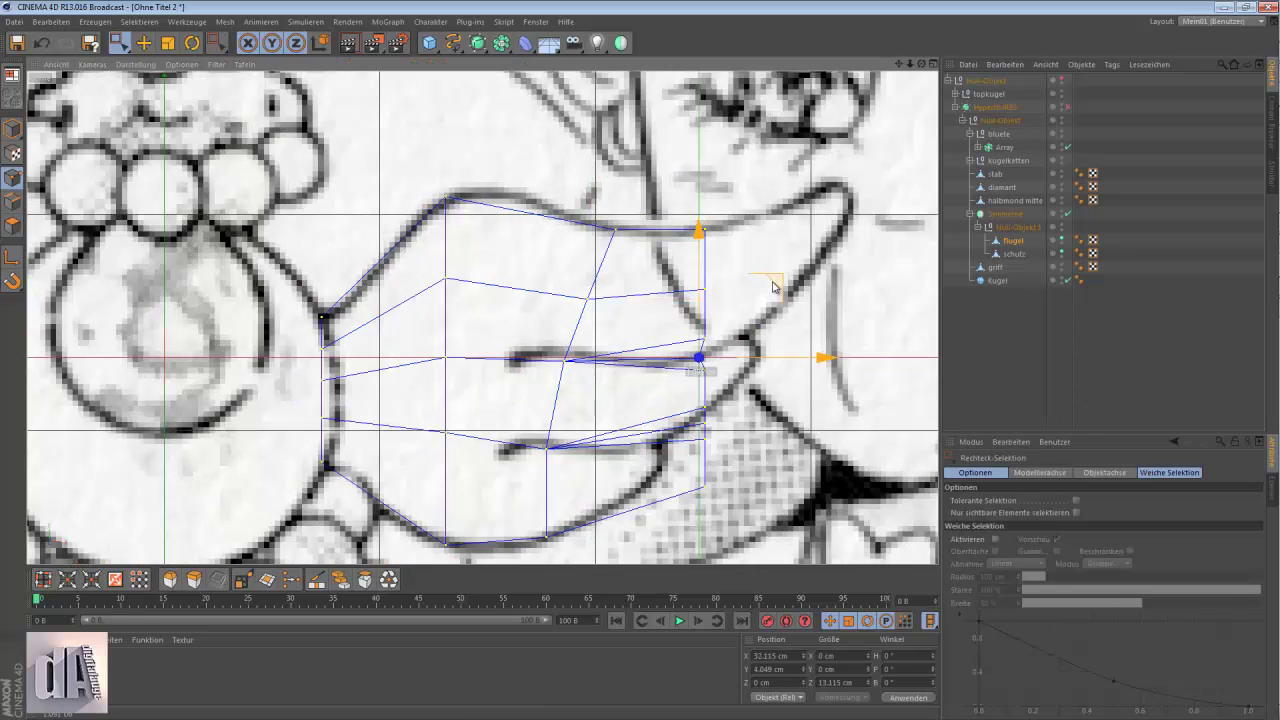
- Pull outline points and the tip out to the drawn wing tip, previewing with HyperNURBS
left_click_drag(692, 440, 762, 405)
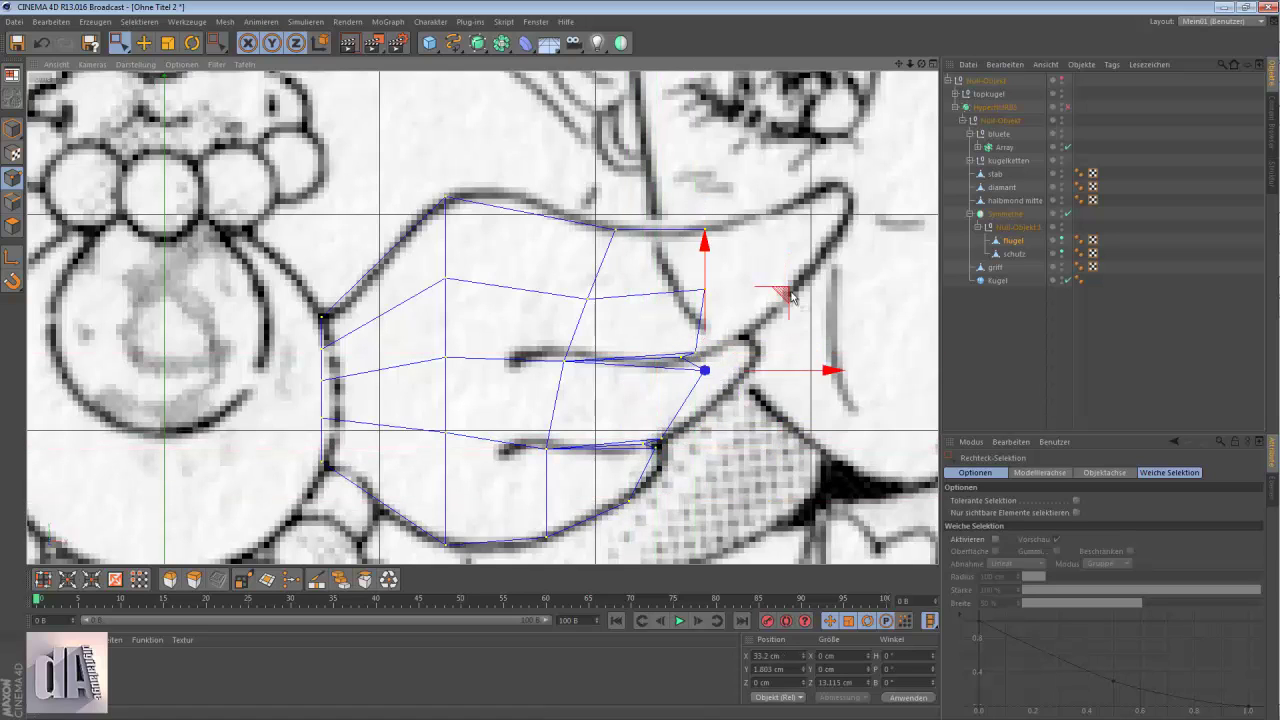
left_click_drag(733, 345, 775, 258)
left_click_drag(800, 189, 931, 115)
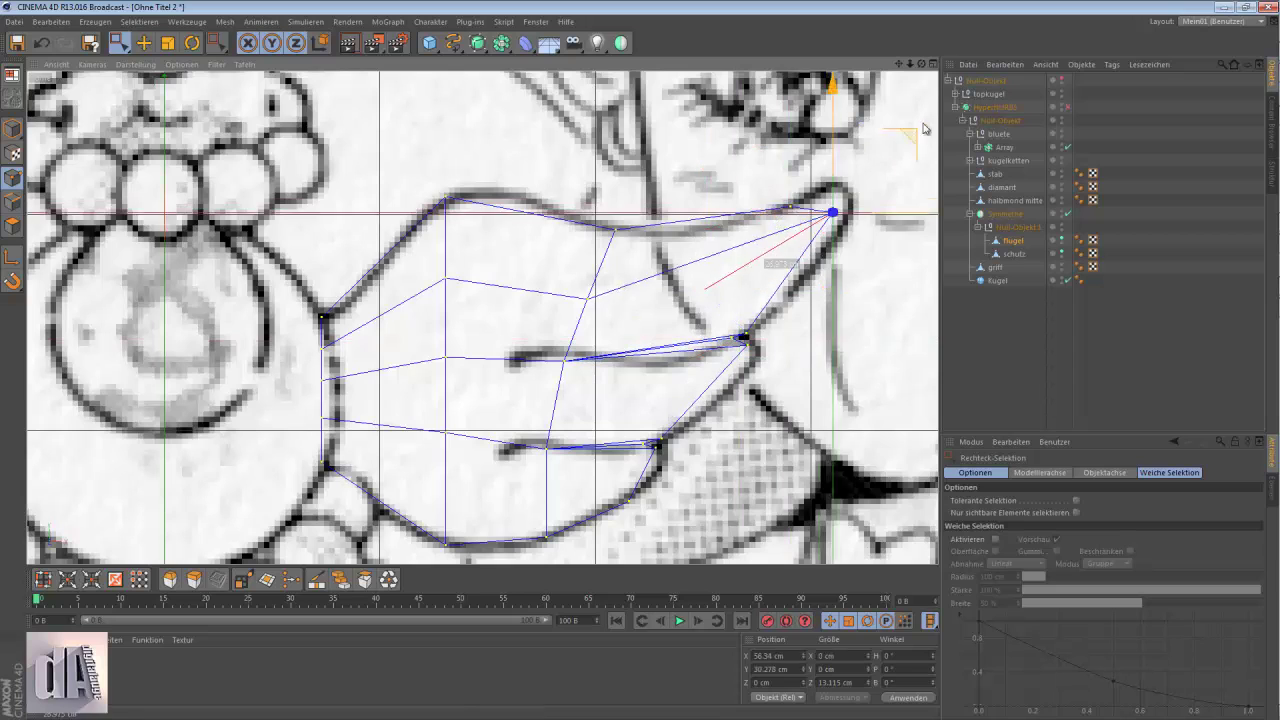
key("q")
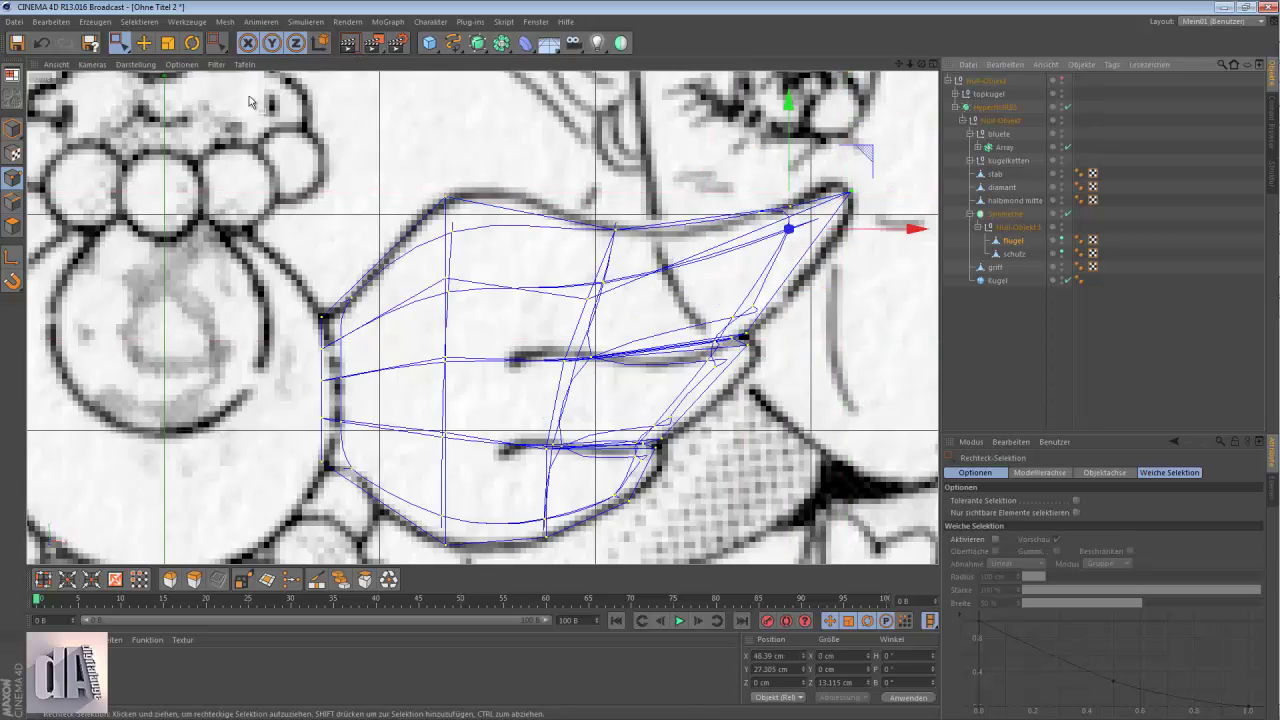
left_click_drag(572, 182, 645, 300)
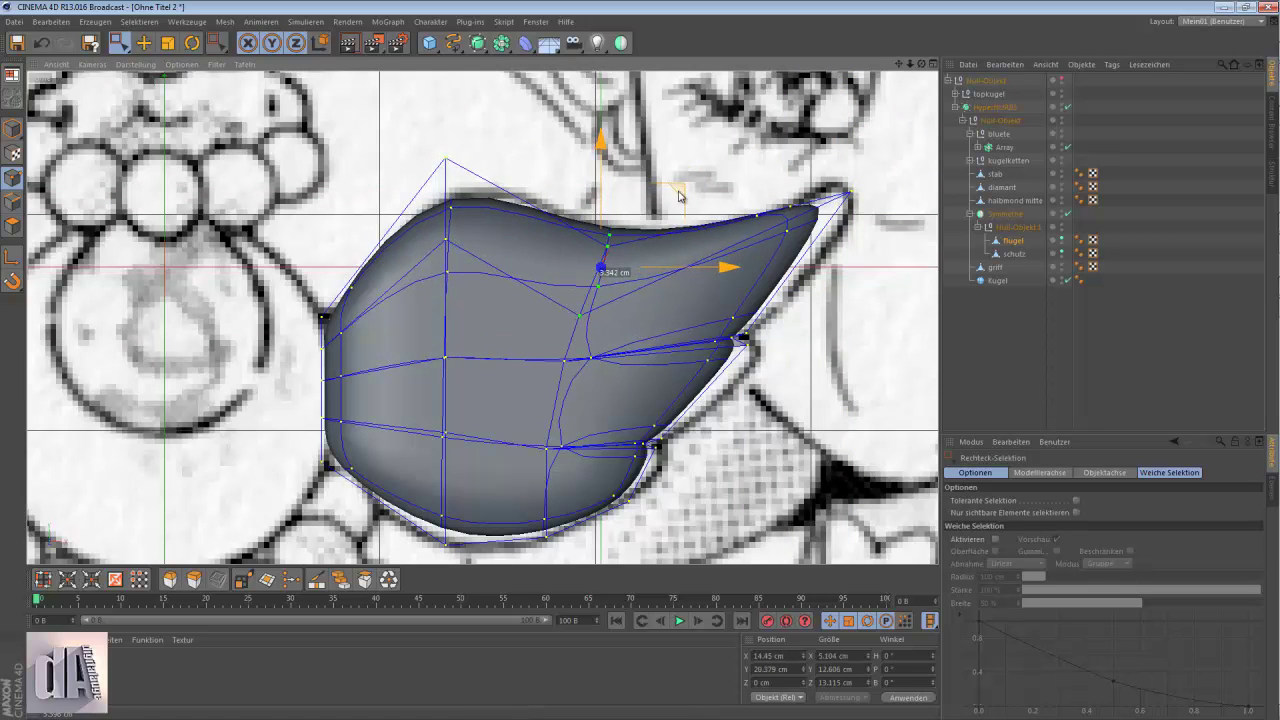
left_click(445, 157)
left_click_drag(445, 157, 461, 153)
left_click(13, 226)
- Switch the Knife back to Loop mode and select the bottom-left and lower inner wing points
key("k")
left_click(1000, 500)
left_click(991, 555)
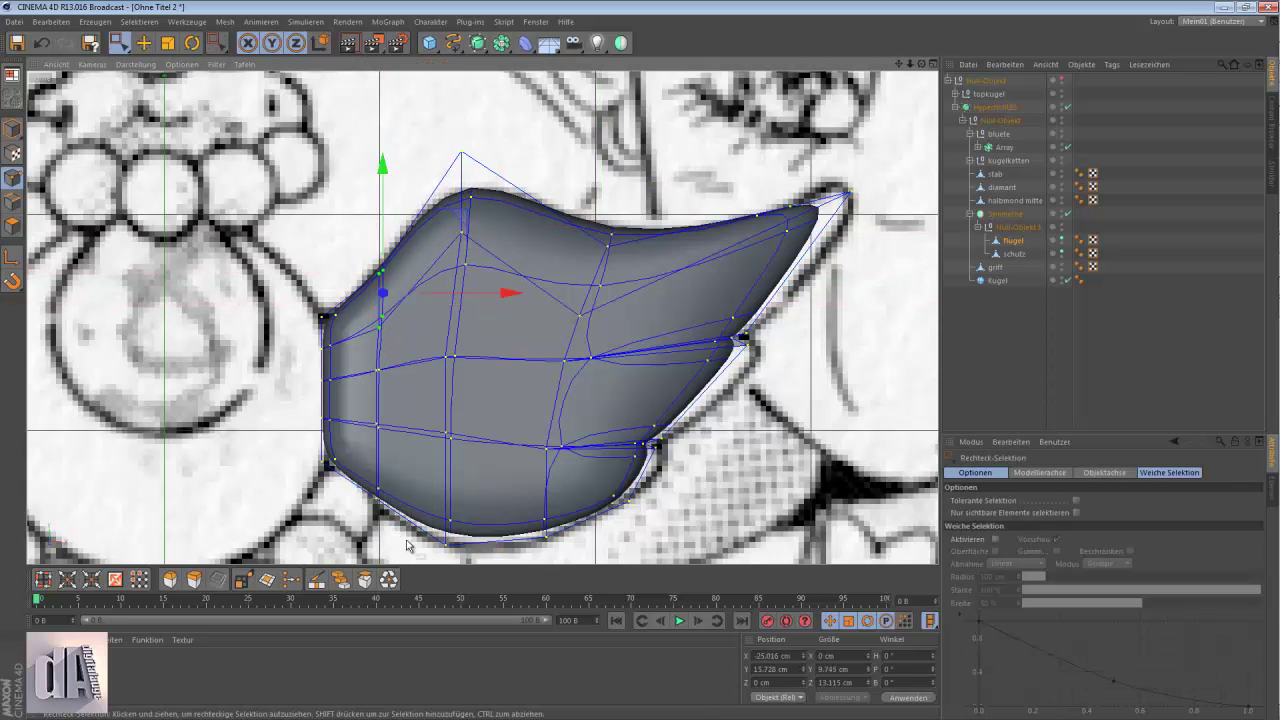
left_click(379, 497)
left_click_drag(430, 415, 459, 428)
left_click_drag(629, 456, 640, 450)
scroll(640, 450, "up", 3)
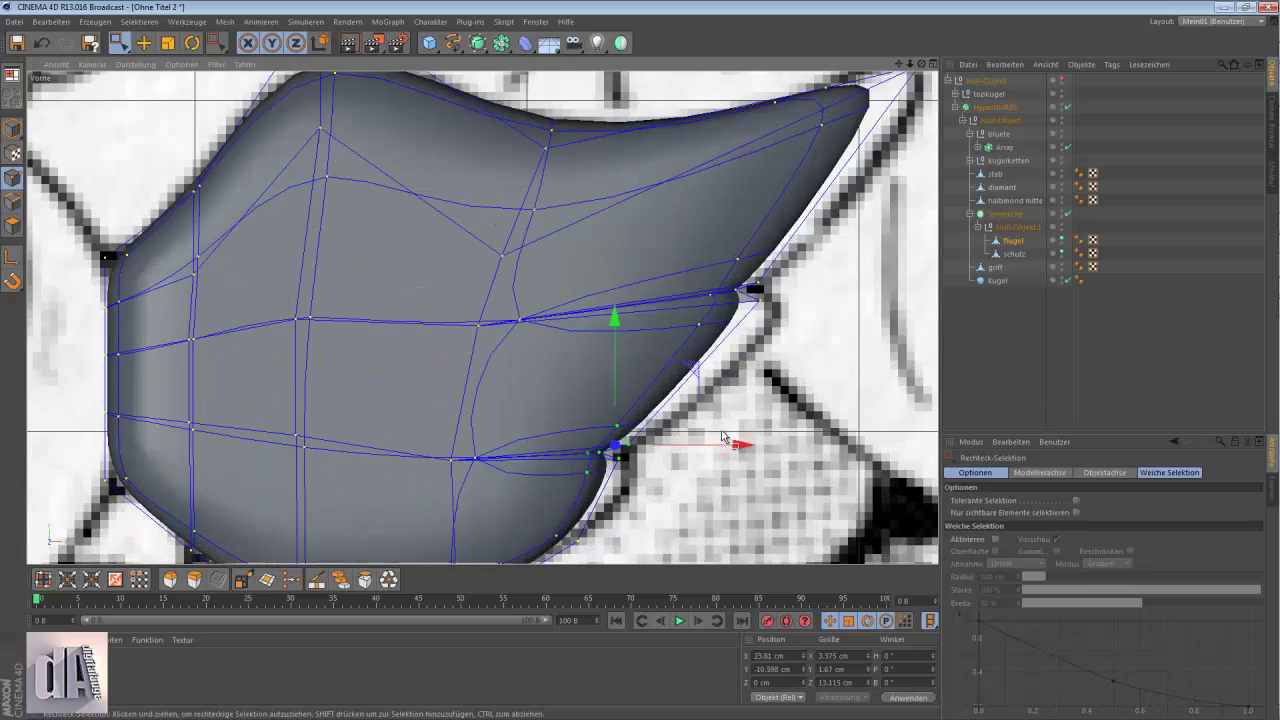
scroll(697, 424, "down", 1)
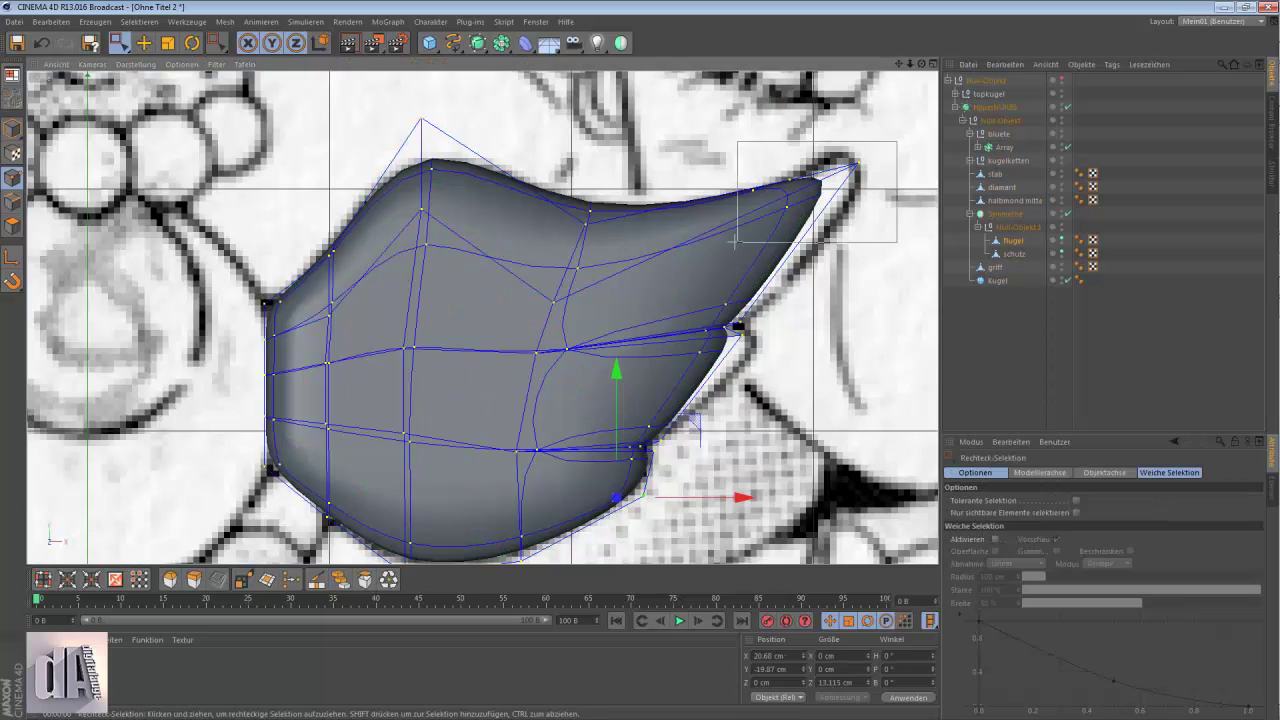
- Select the wing tip point and toggle HyperNURBS and line display to compare with the sketch
left_click_drag(862, 104, 880, 122)
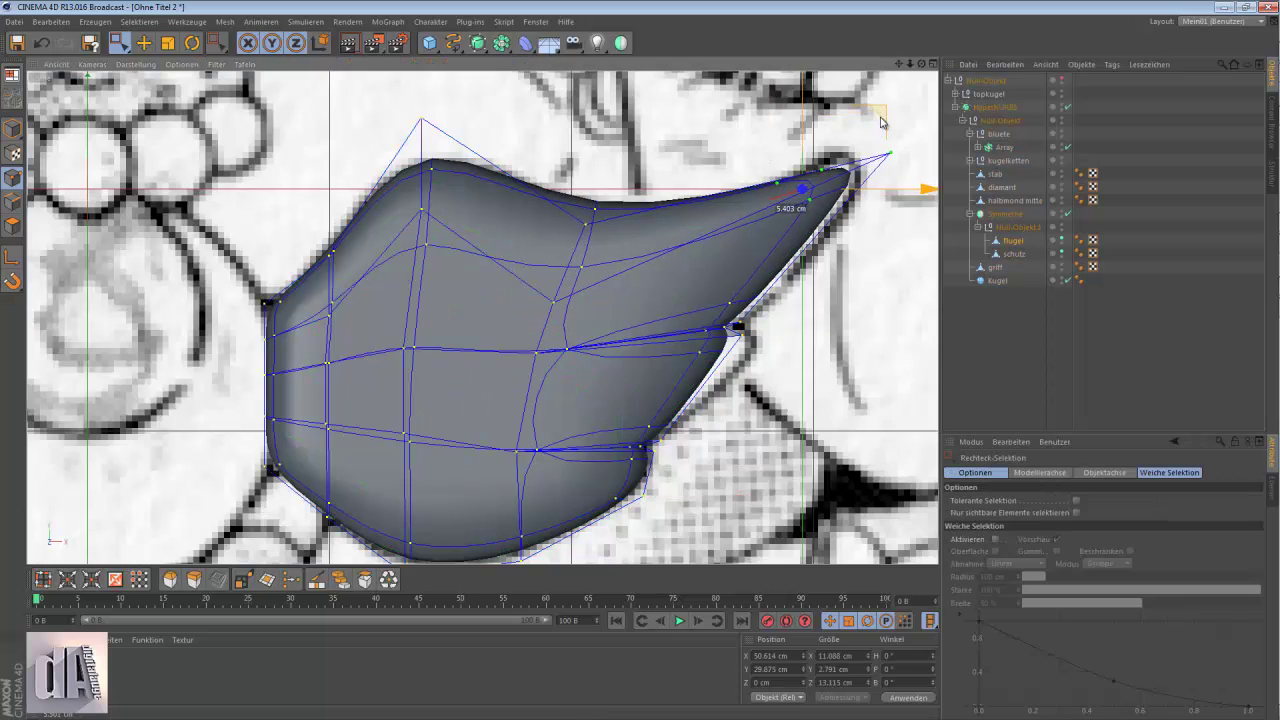
left_click(1067, 107)
scroll(868, 130, "down", 2)
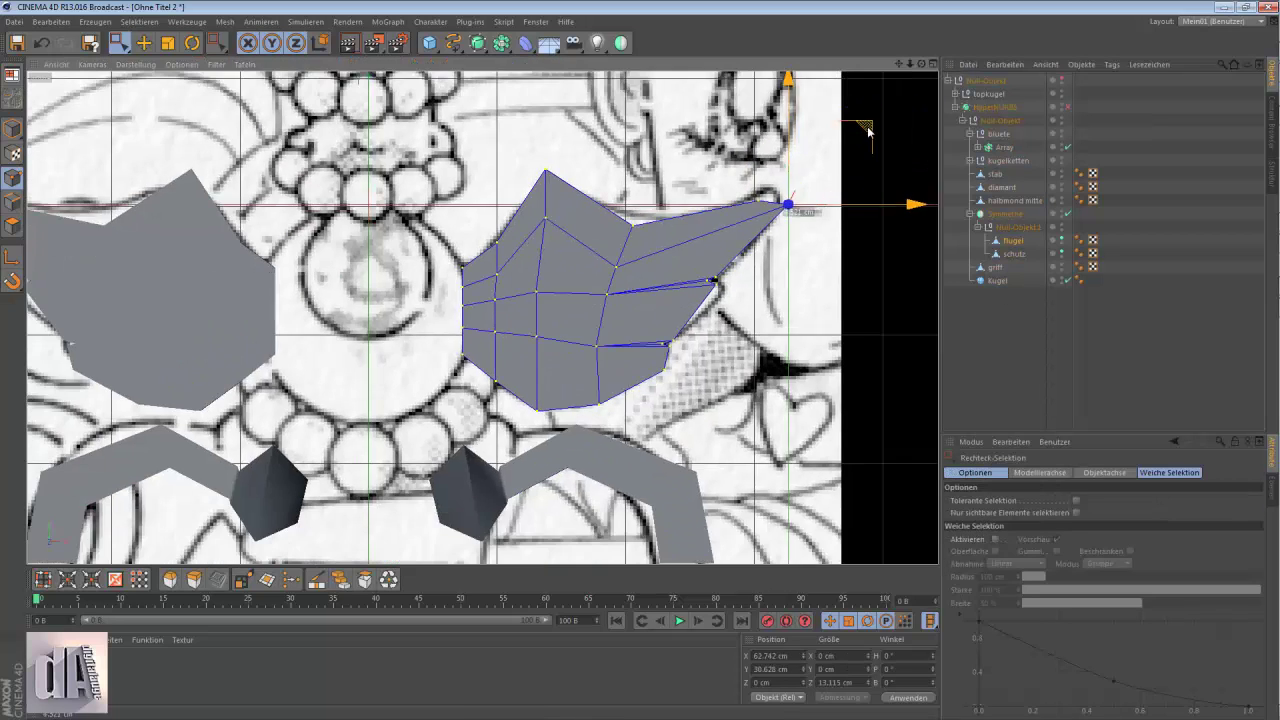
scroll(780, 185, "up", 2)
key("n")
key("g")
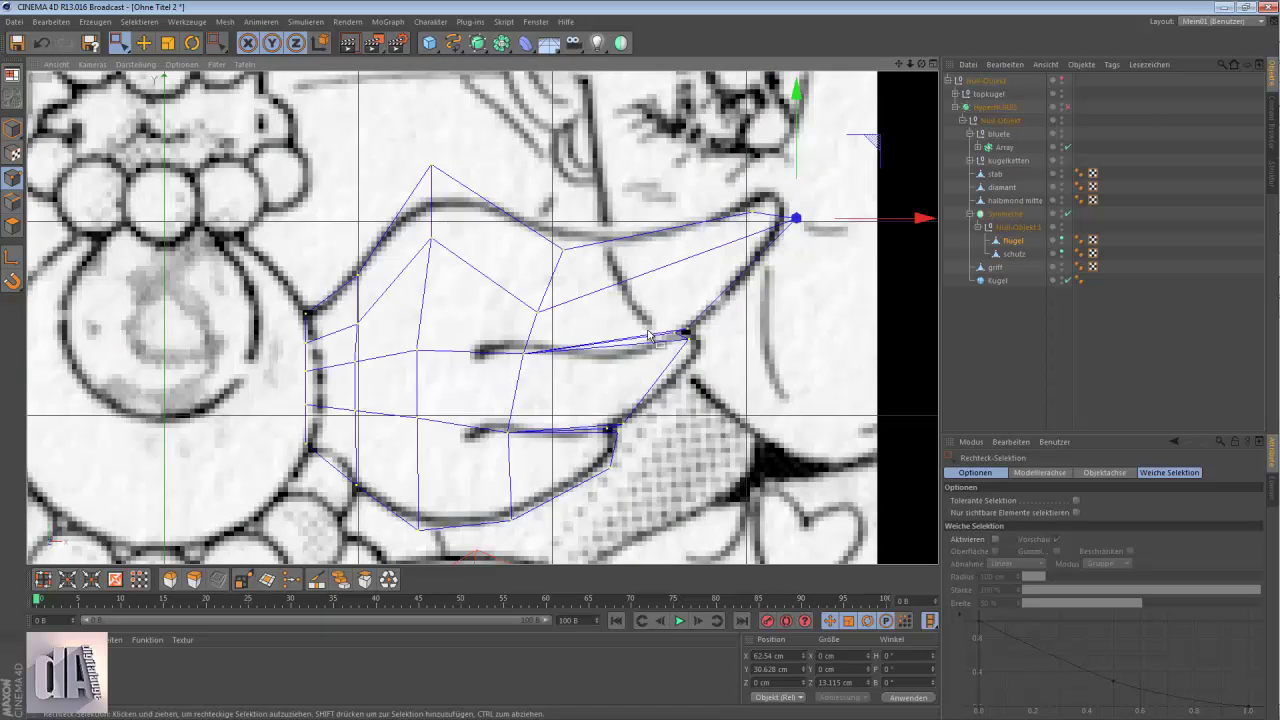
key("q")
key("n")
key("b")
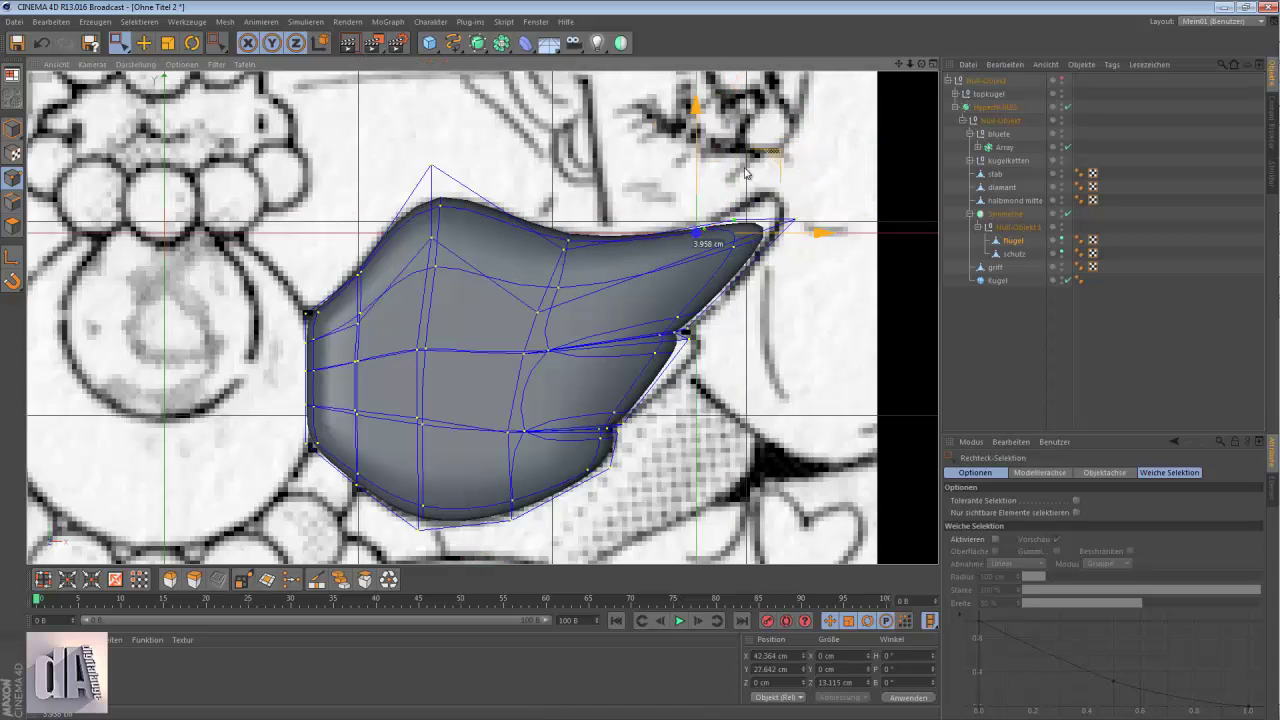
- Move the wing tip point up and right and nudge a nearby point onto the sketch line
left_click_drag(791, 207, 838, 148)
left_click(688, 334)
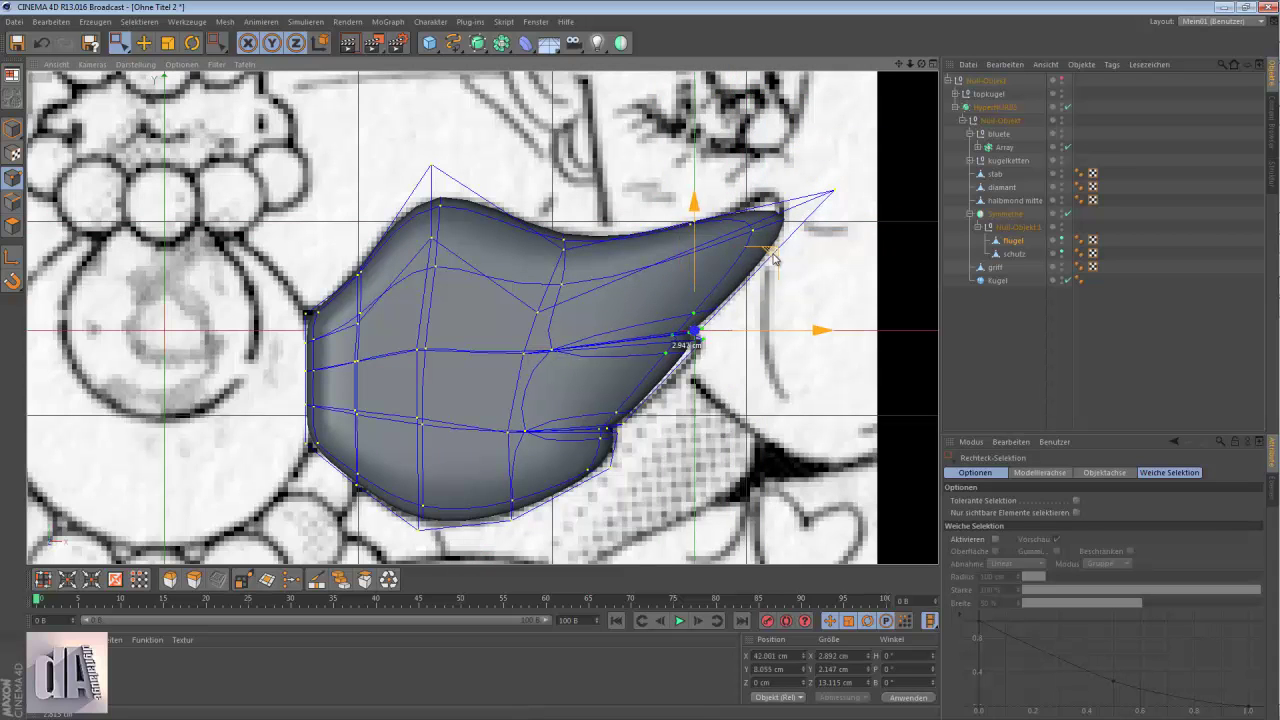
scroll(700, 340, "up", 3)
scroll(700, 340, "up", 3)
left_click_drag(705, 285, 713, 273)
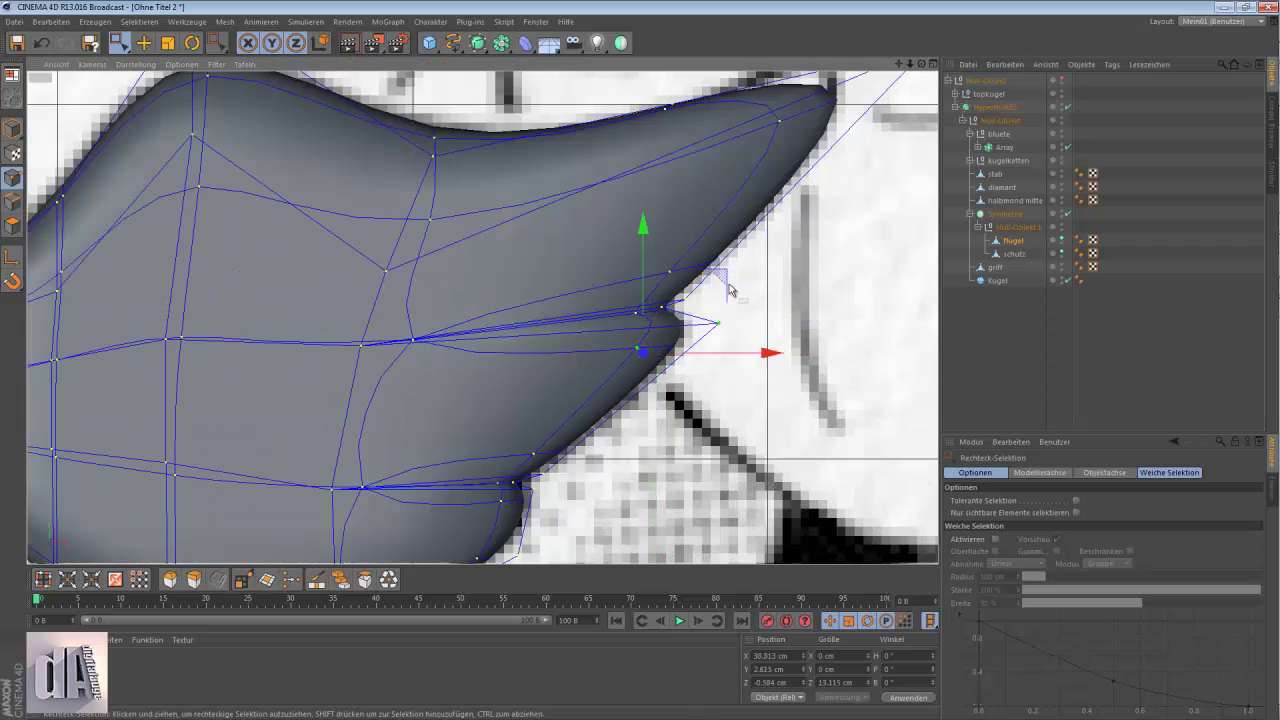
scroll(720, 280, "down", 5)
- Show lines only, turn HyperNURBS off, and drag the inner notch points left along the sketch
left_click(135, 64)
left_click(160, 160)
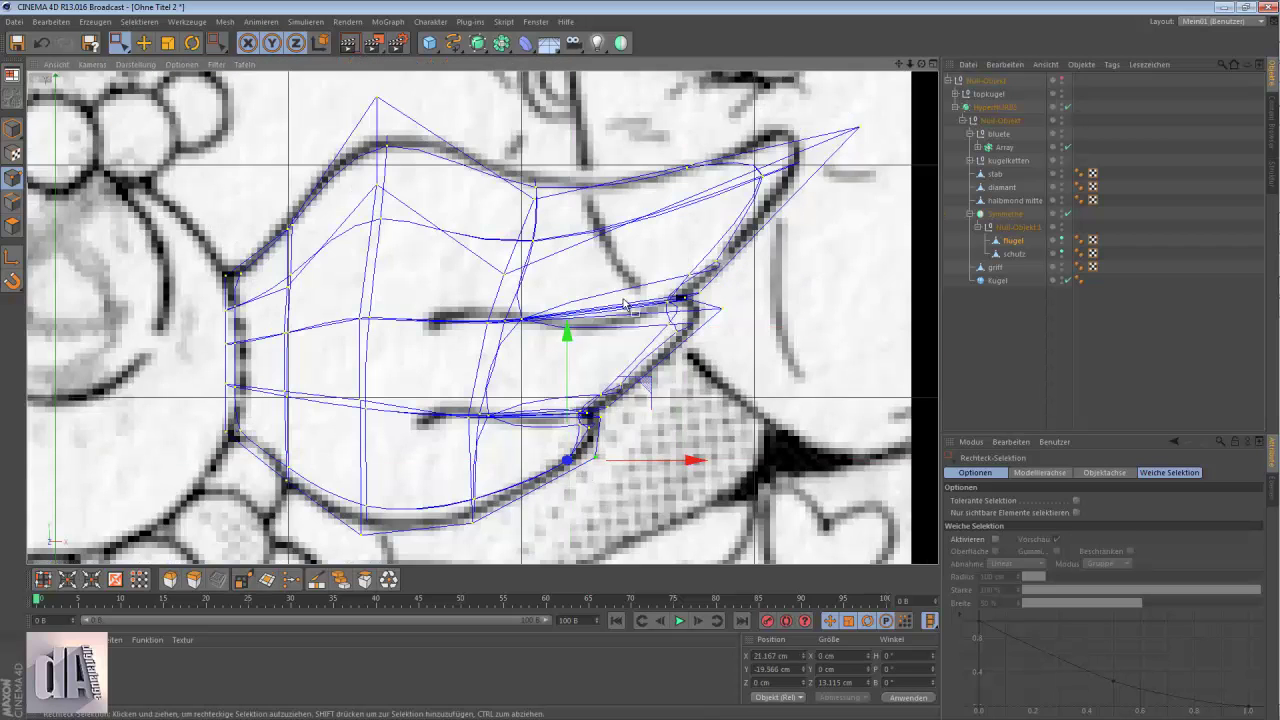
key("q")
left_click(486, 320)
left_click_drag(545, 322, 489, 390)
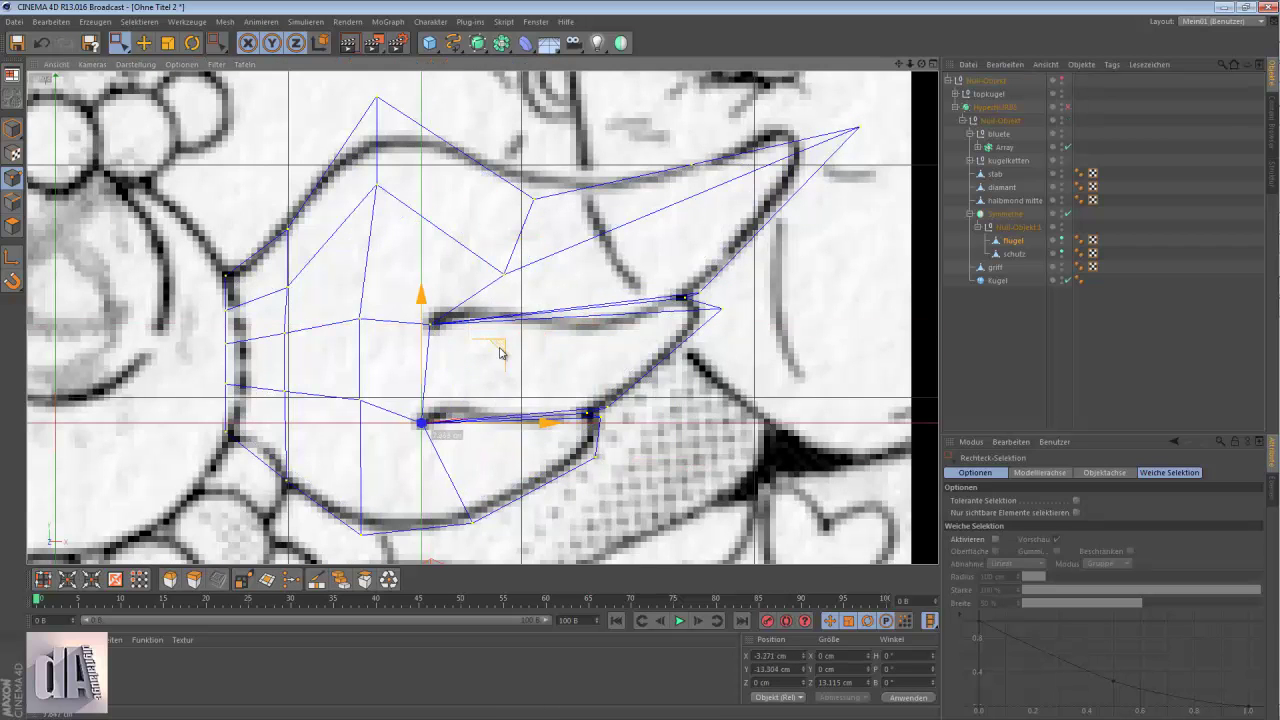
left_click_drag(471, 521, 425, 527)
- Check the wing against the sketch in the perspective and front views
key("Return")
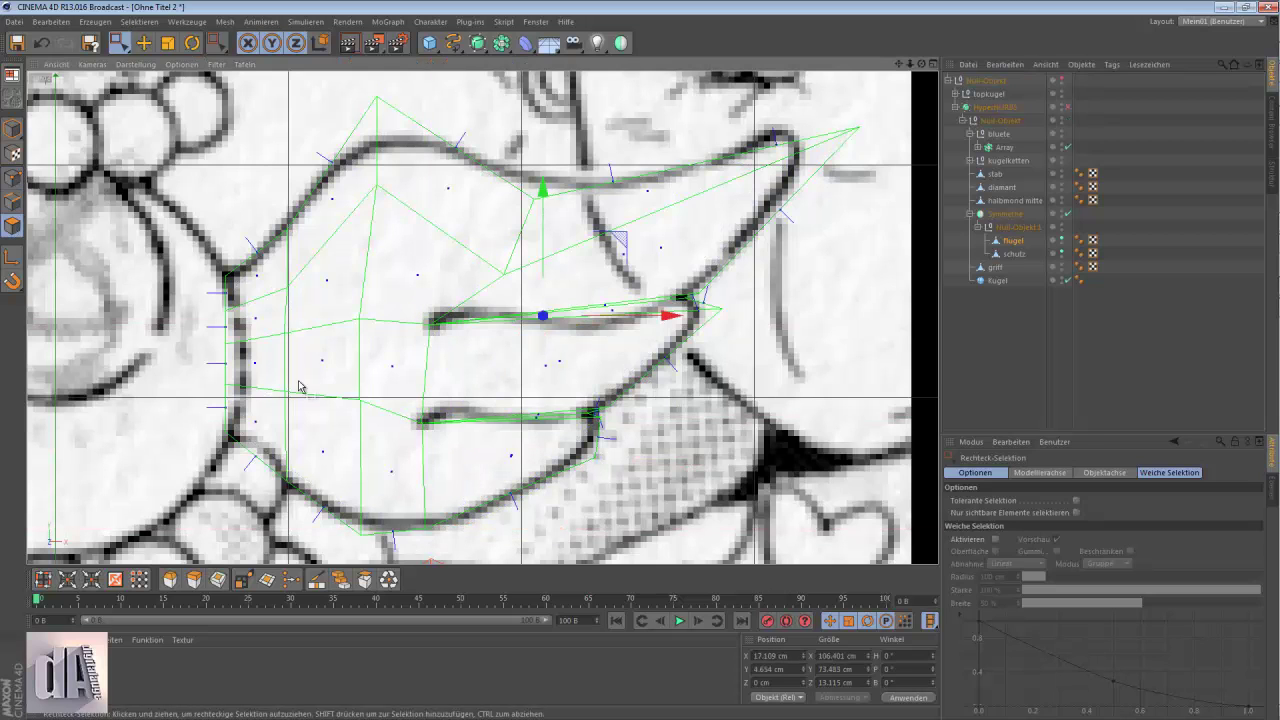
key("k")
key("F1")
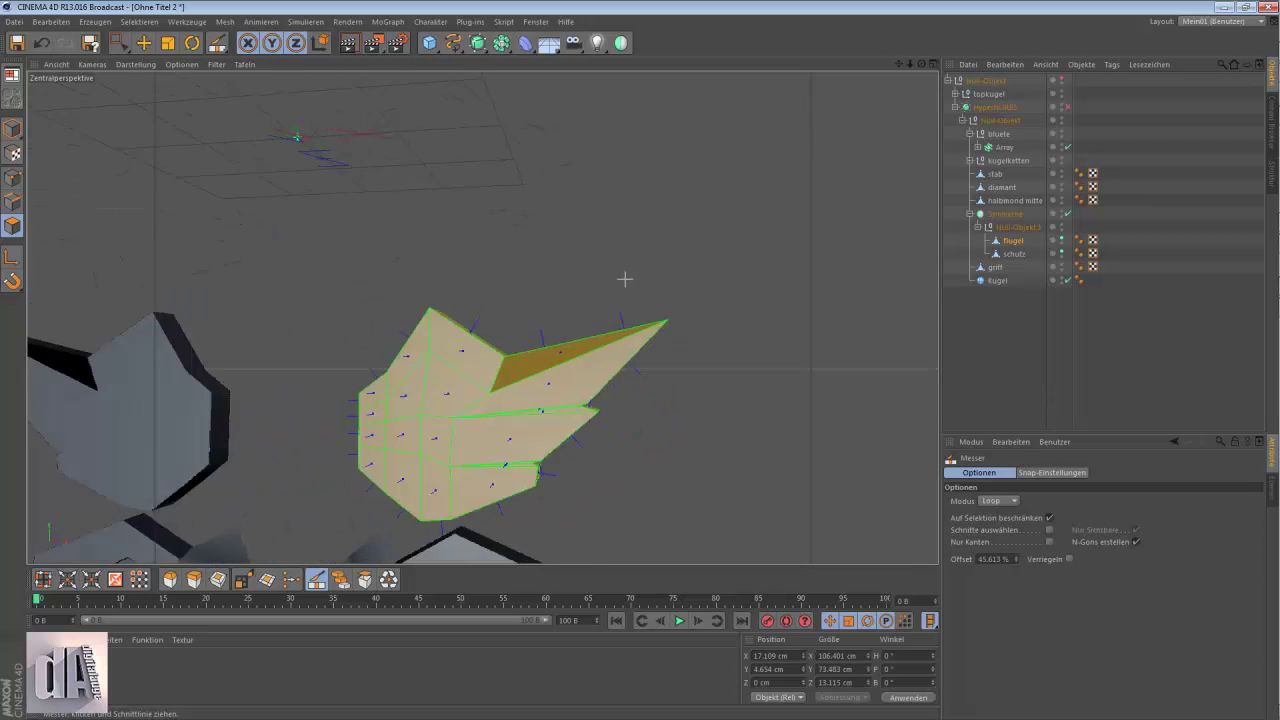
key("F4")
key("Return")
key("0")
key("F1")
- Orbit around the wing mesh, then return to the front view with the sketch
mouse_move(517, 345)
left_mouse_down("alt")
mouse_move(569, 346)
mouse_move(189, 366)
mouse_move(607, 428)
left_mouse_up("alt")
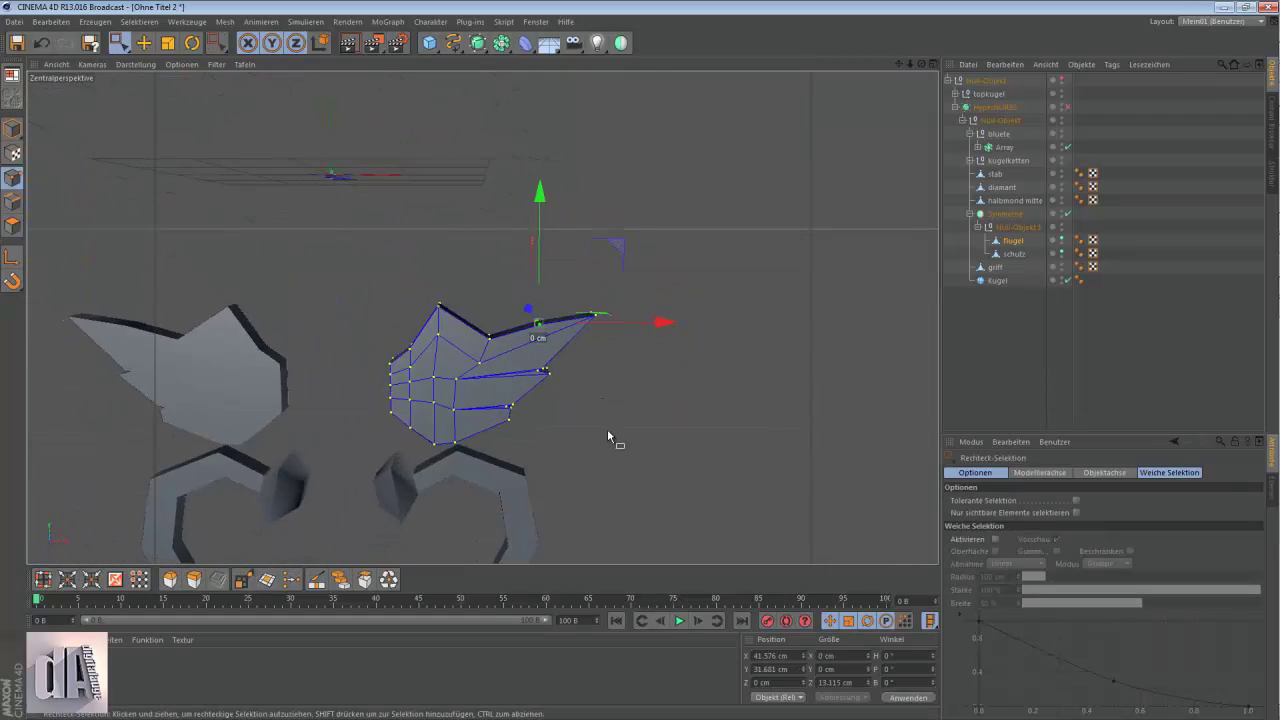
key("F3")
key("Return")
left_click(12, 178)
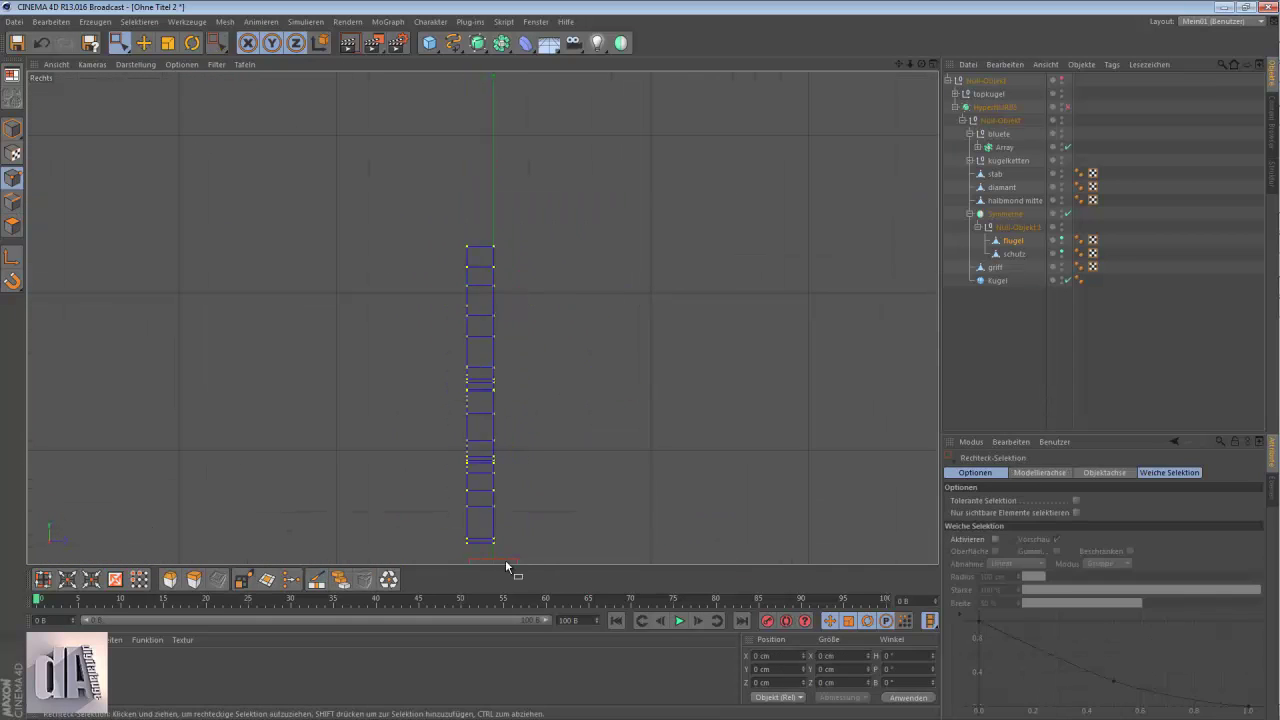
key("F1")
mouse_move(294, 371)
left_mouse_down("alt")
mouse_move(286, 328)
mouse_move(460, 370)
left_mouse_up("alt")
key("F3")
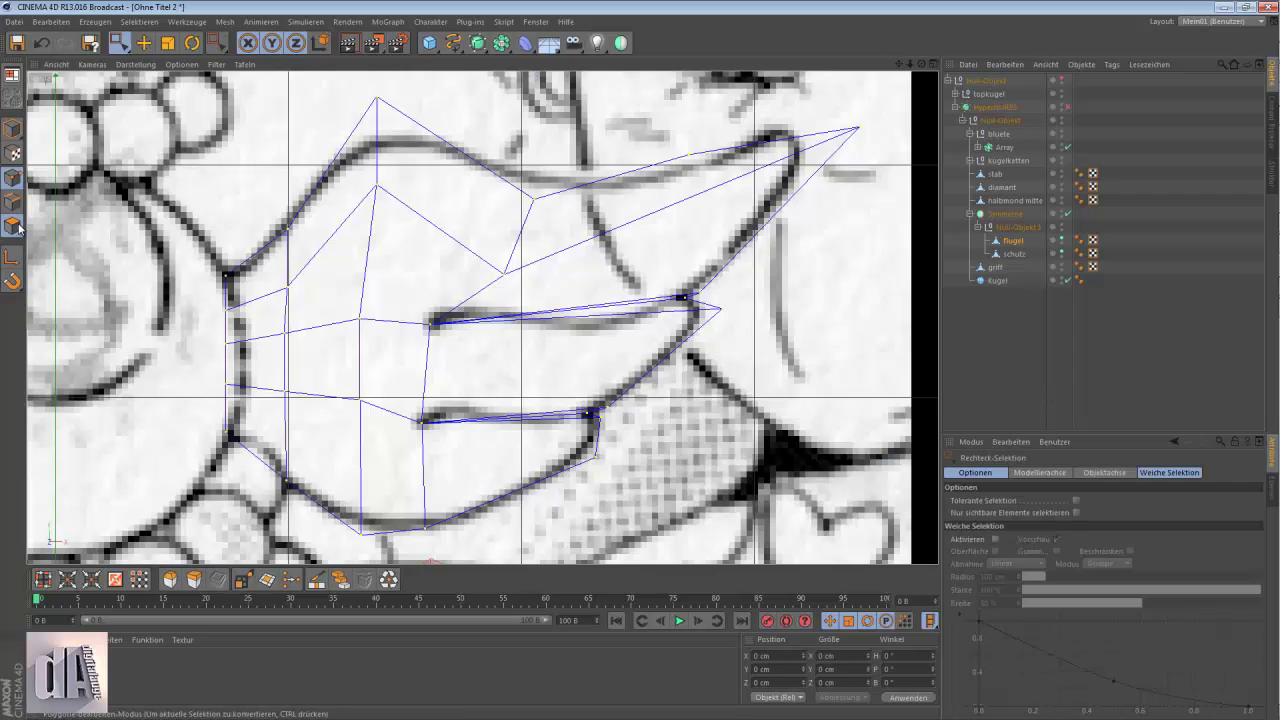
- Cut two edge loops across the middle of the wing with the Knife
key("k")
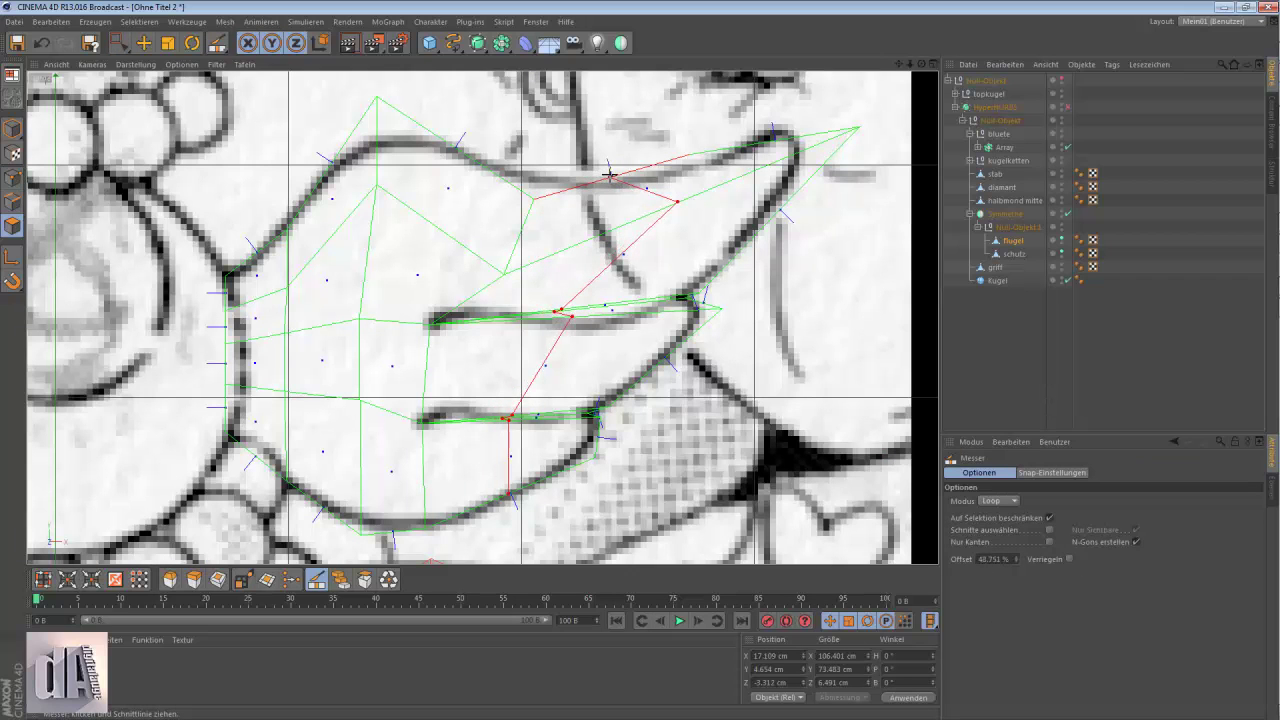
left_click(609, 174)
key("0")
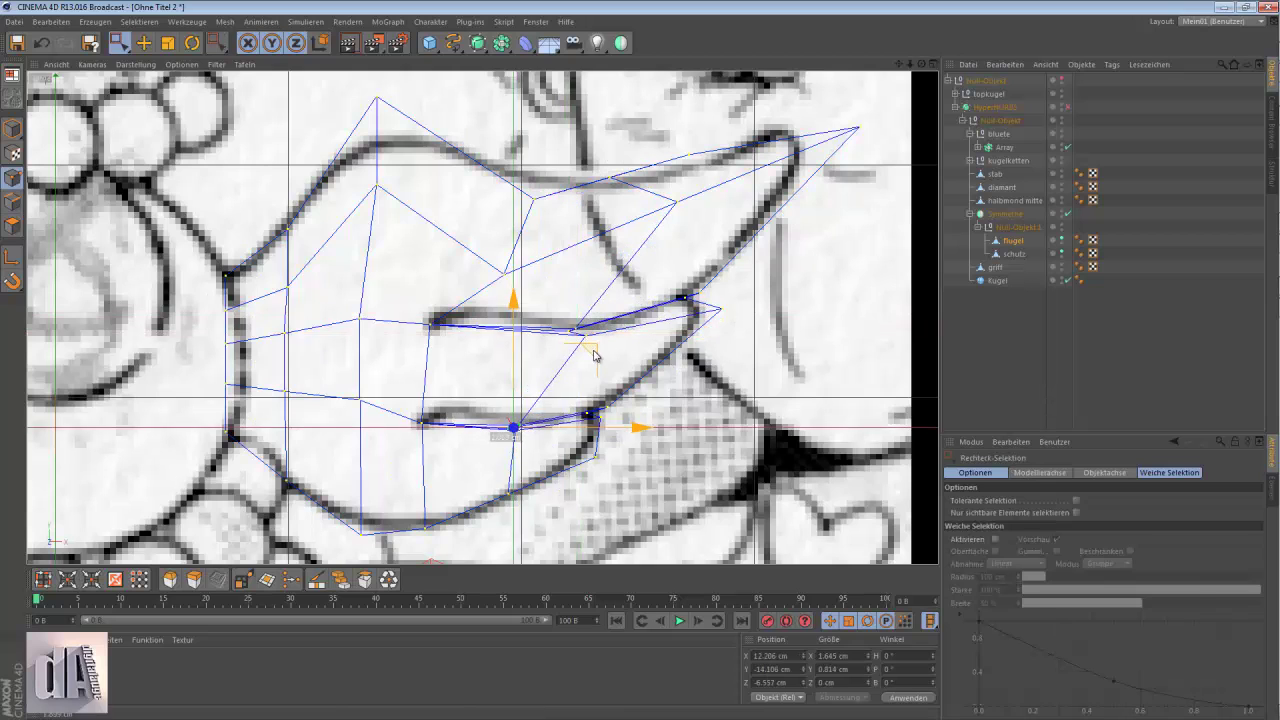
left_click(20, 230)
key("k")
left_click(539, 198)
key("0")
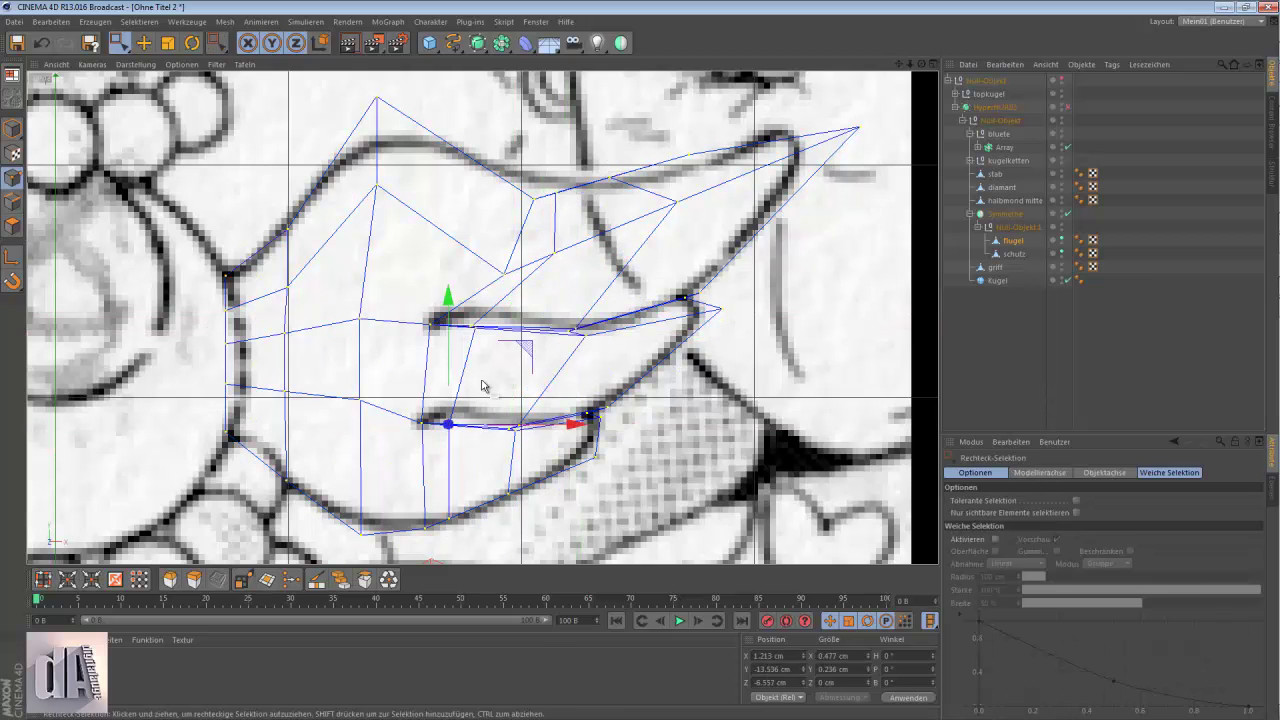
- Check the smoothing, switch HyperNURBS off, and pull the wing tip point inward
key("q")
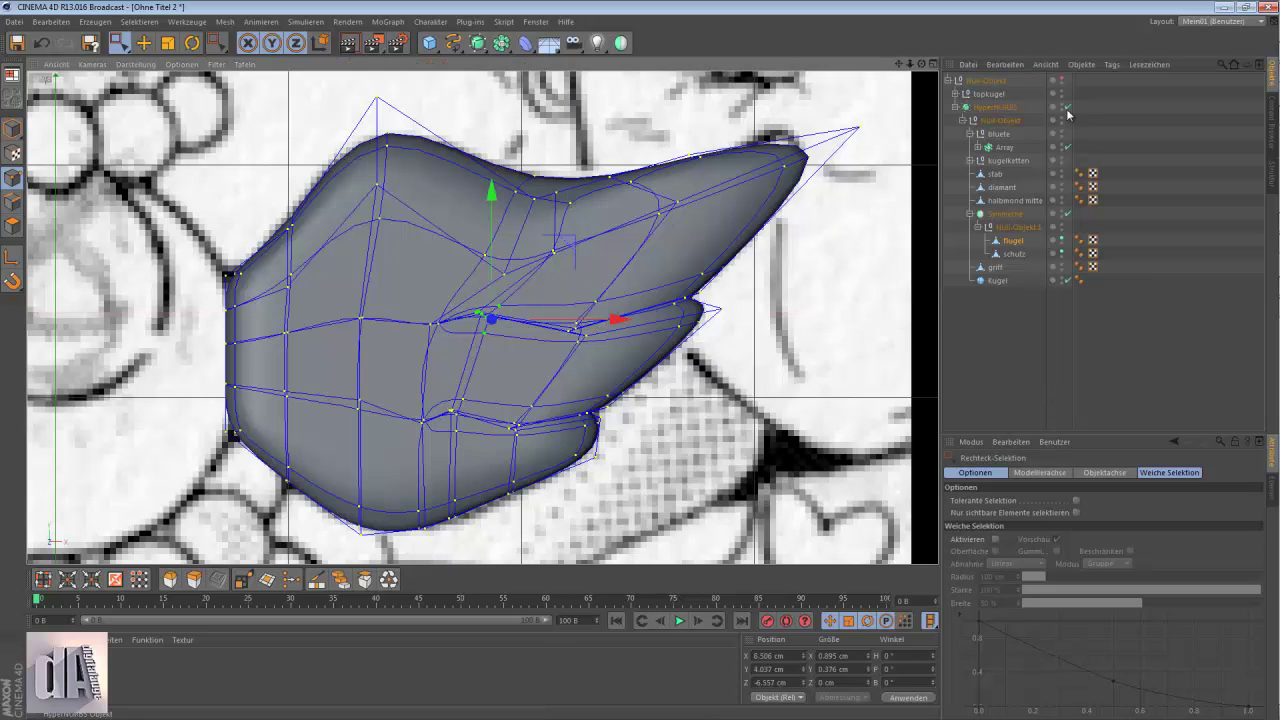
left_click(1066, 107)
scroll(706, 156, "down", 3)
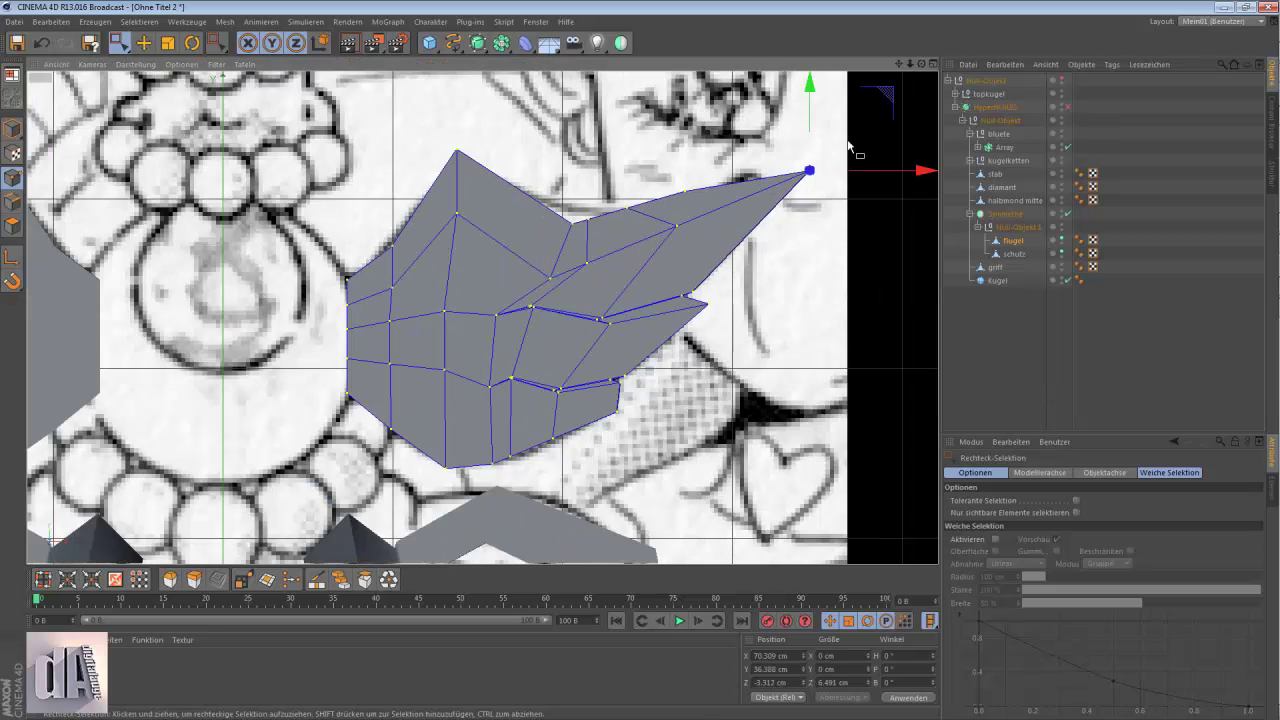
left_click_drag(726, 177, 505, 265)
left_click(671, 209)
key("F1")
- Set the Knife to Line mode and return to the front view with the sketch
key("k")
left_click(998, 500)
left_click(995, 509)
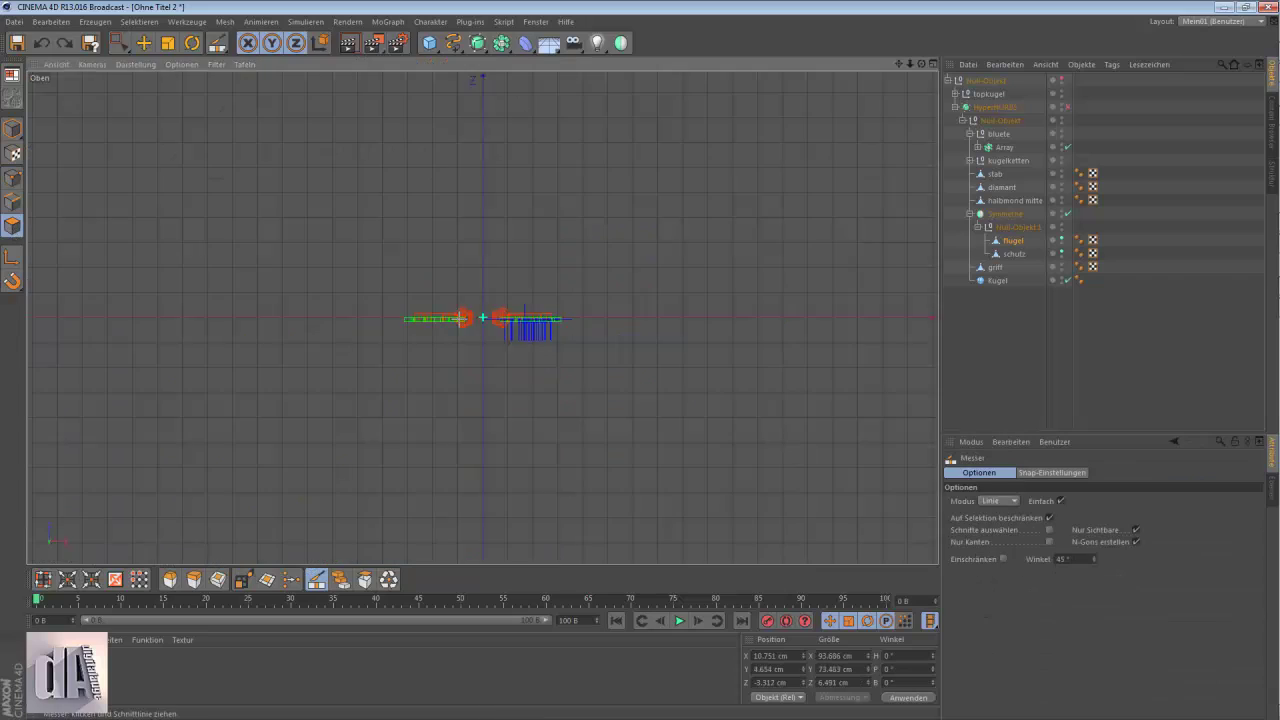
left_click_drag(544, 264, 365, 232, "alt")
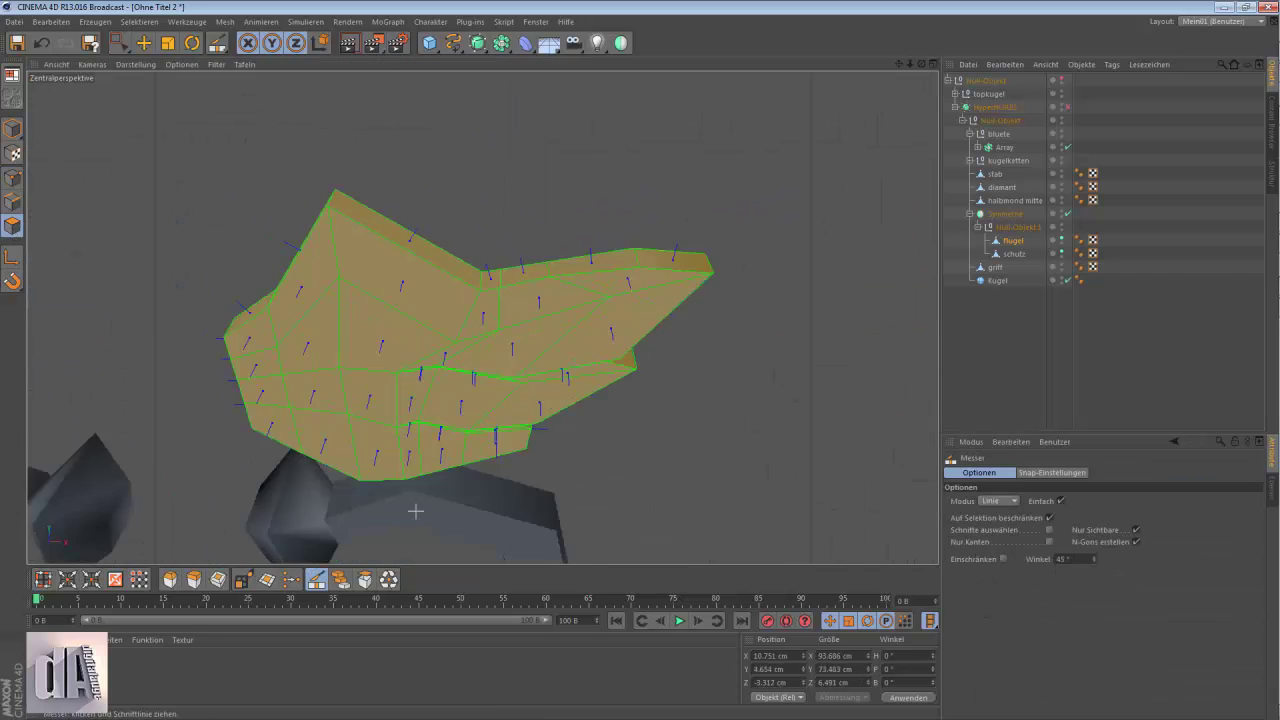
key("F4")
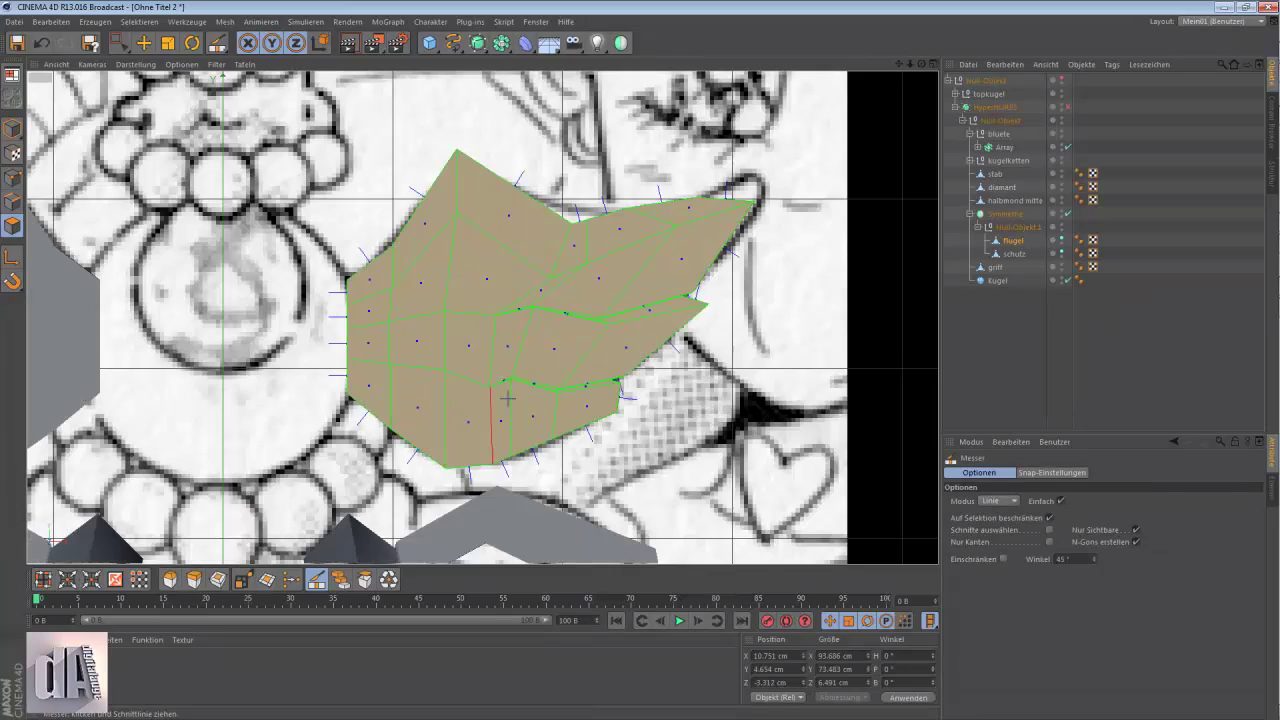
key("0")
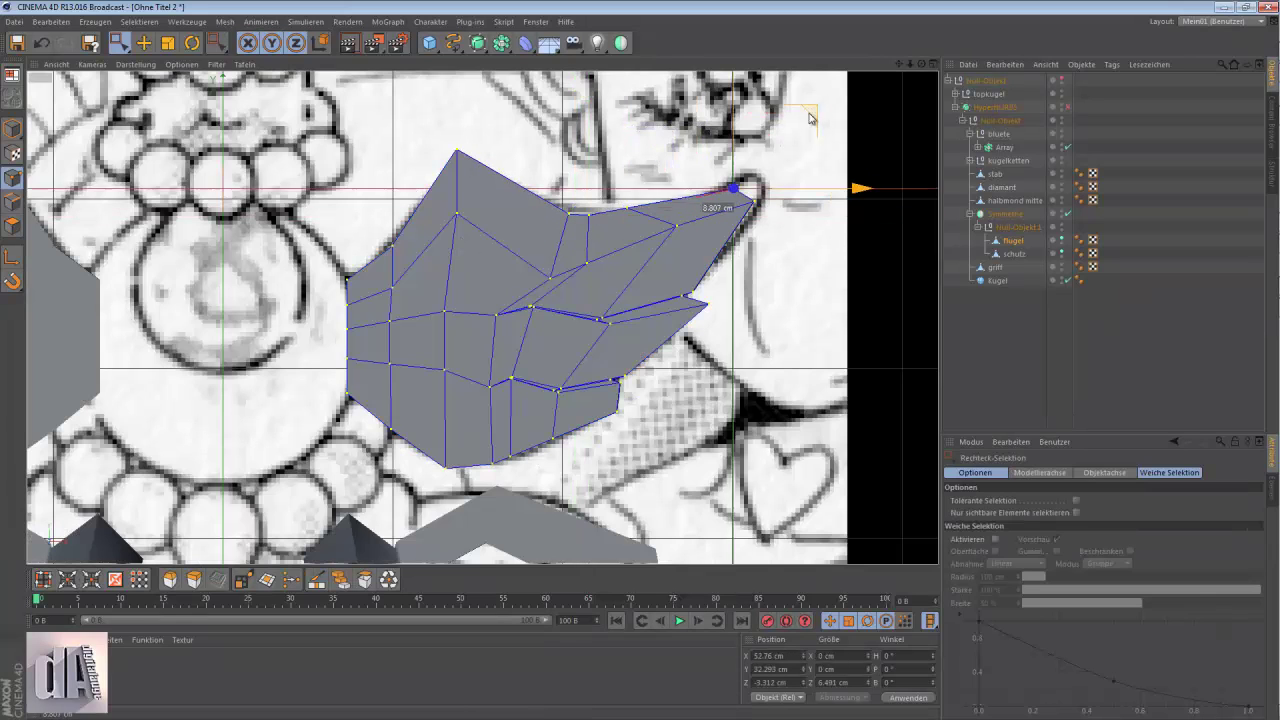
- Nudge the tip point up and move a top-edge point left, toggling HyperNURBS to check
left_click_drag(707, 133, 650, 225)
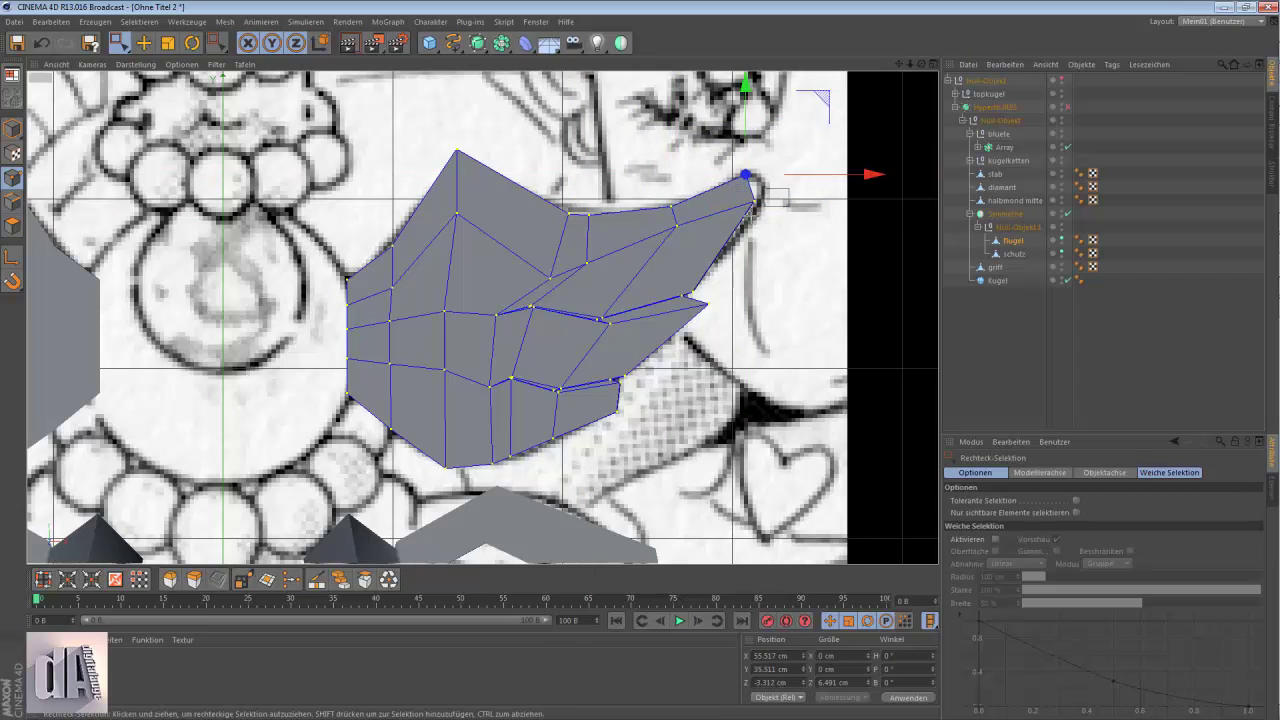
left_click(1066, 106)
scroll(760, 200, "up", 2)
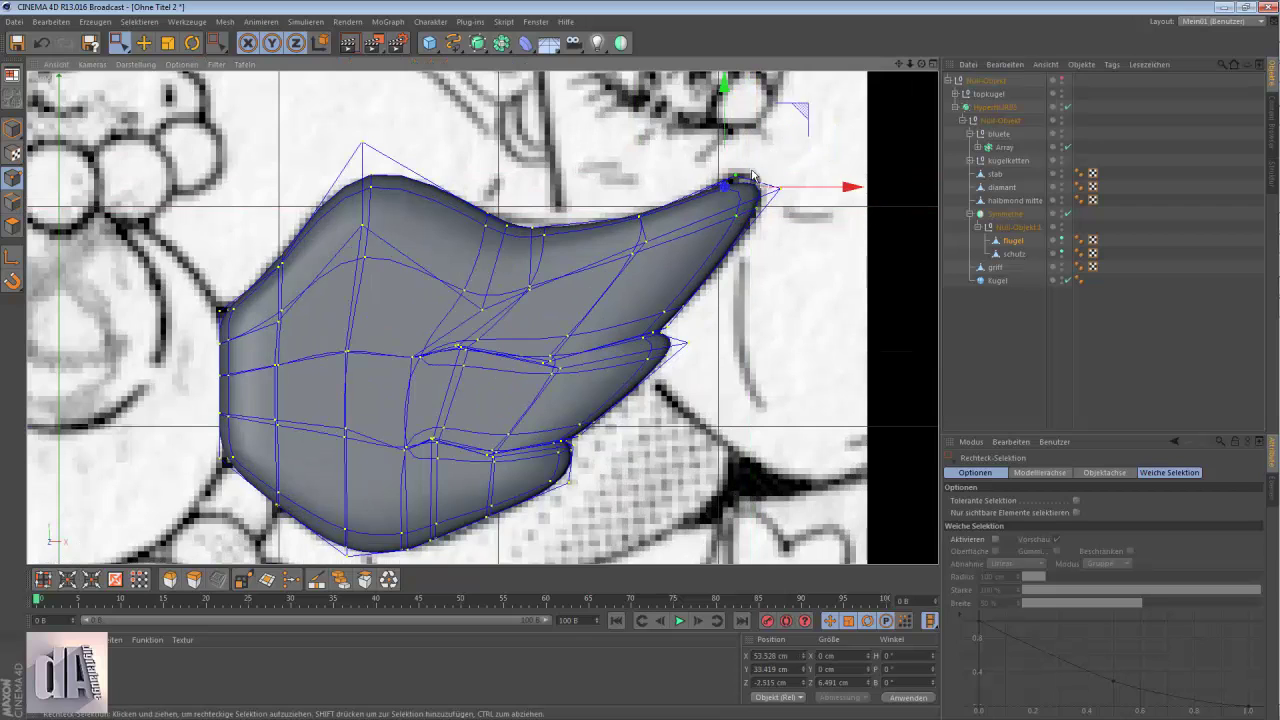
left_click_drag(752, 175, 753, 169)
key("q")
left_click(507, 226)
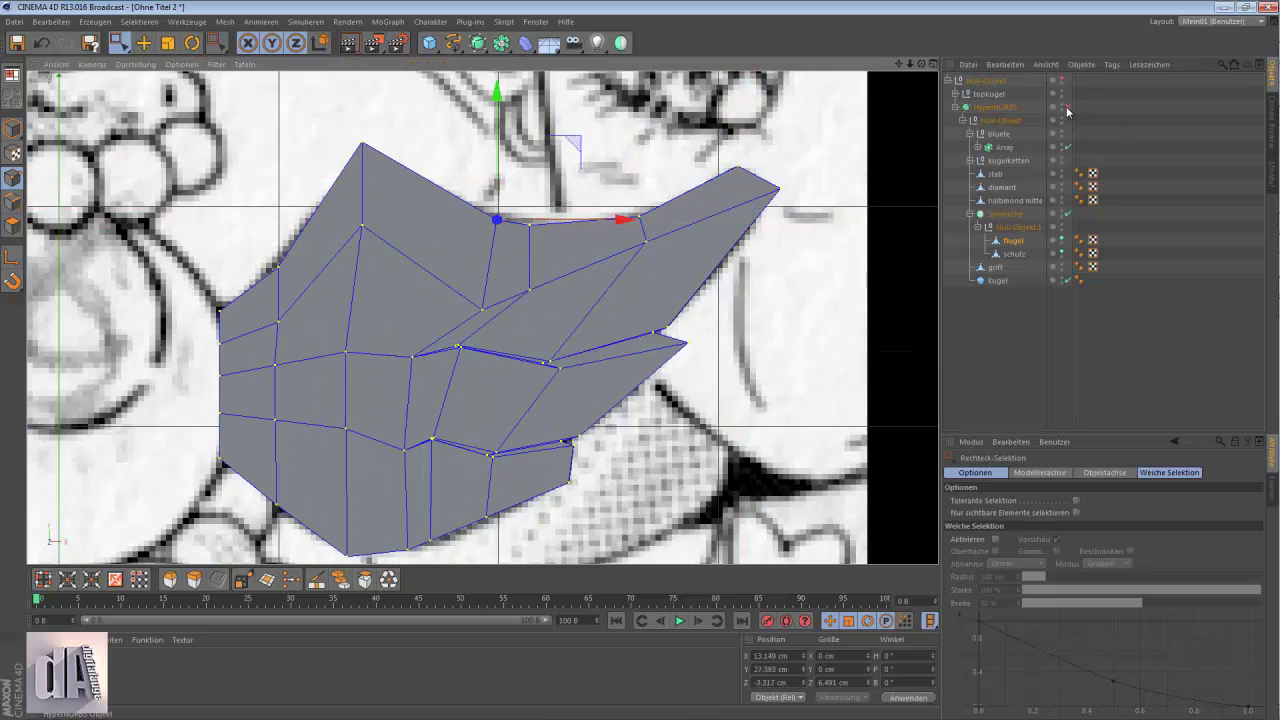
left_click(1066, 106)
left_click_drag(573, 150, 546, 150)
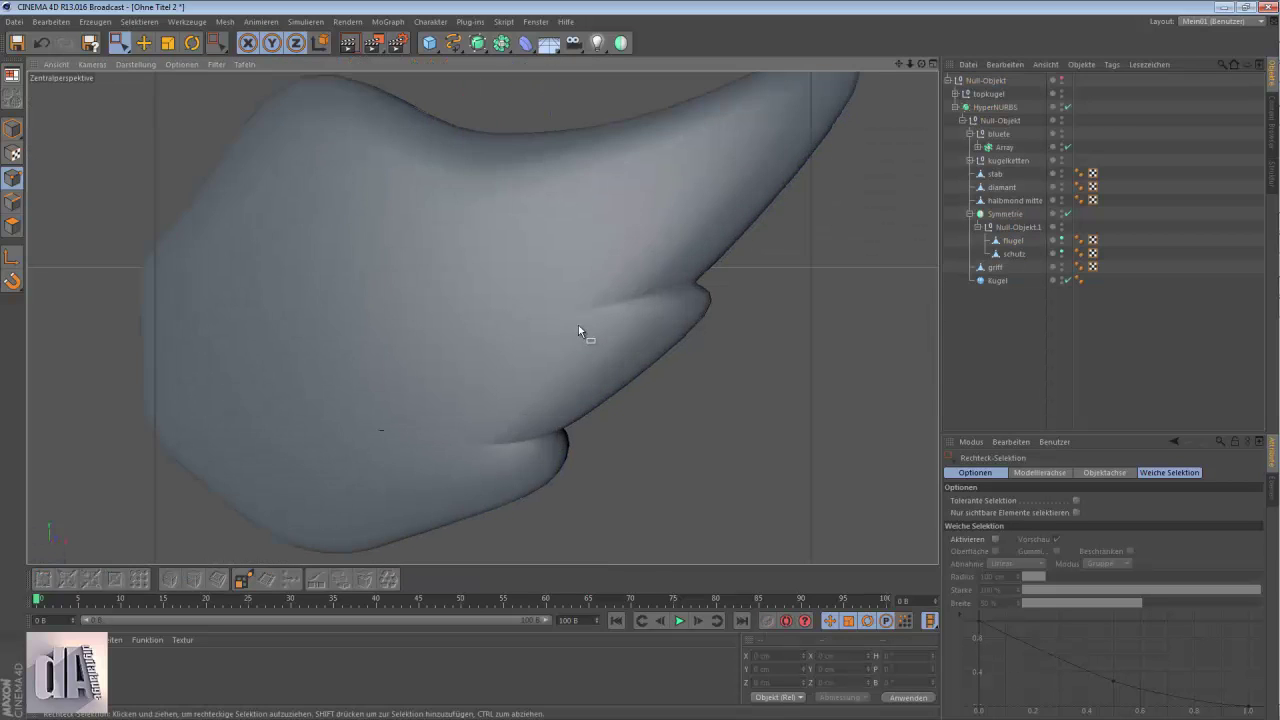
left_click(1066, 106)
scroll(637, 359, "up", 5)
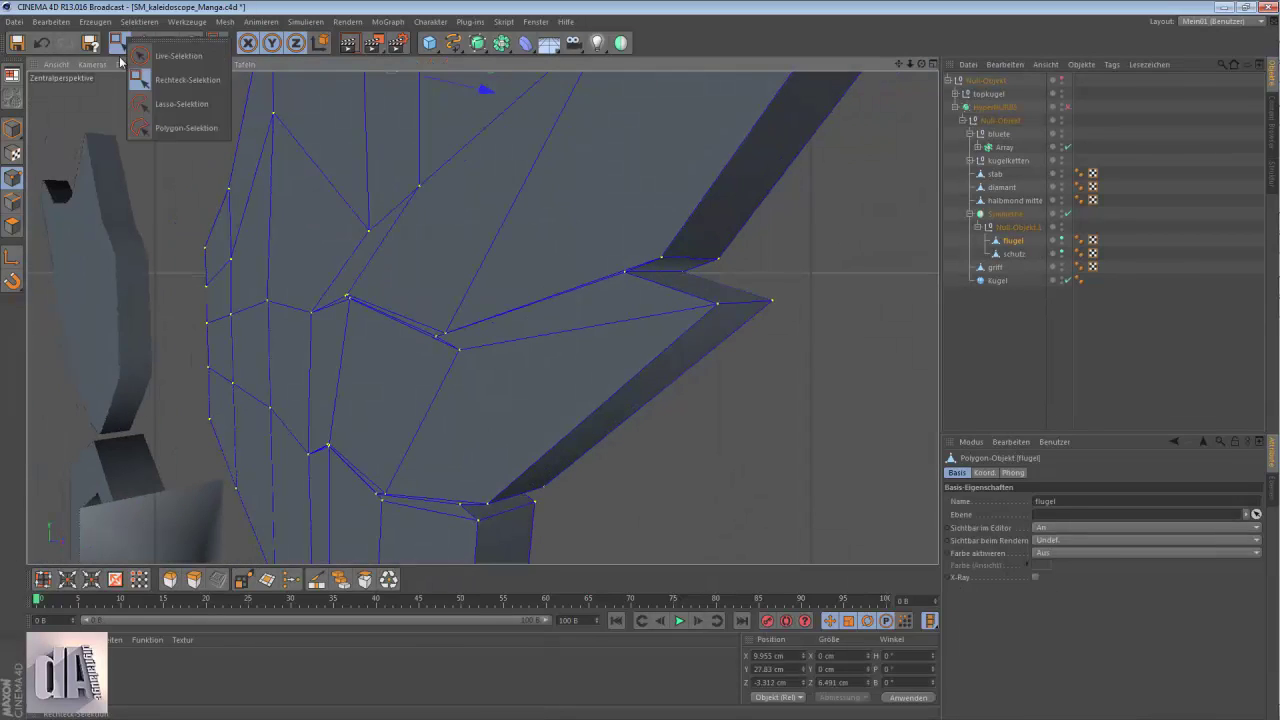
- Inspect the wing cage from perspective and right-side views
left_click(119, 42)
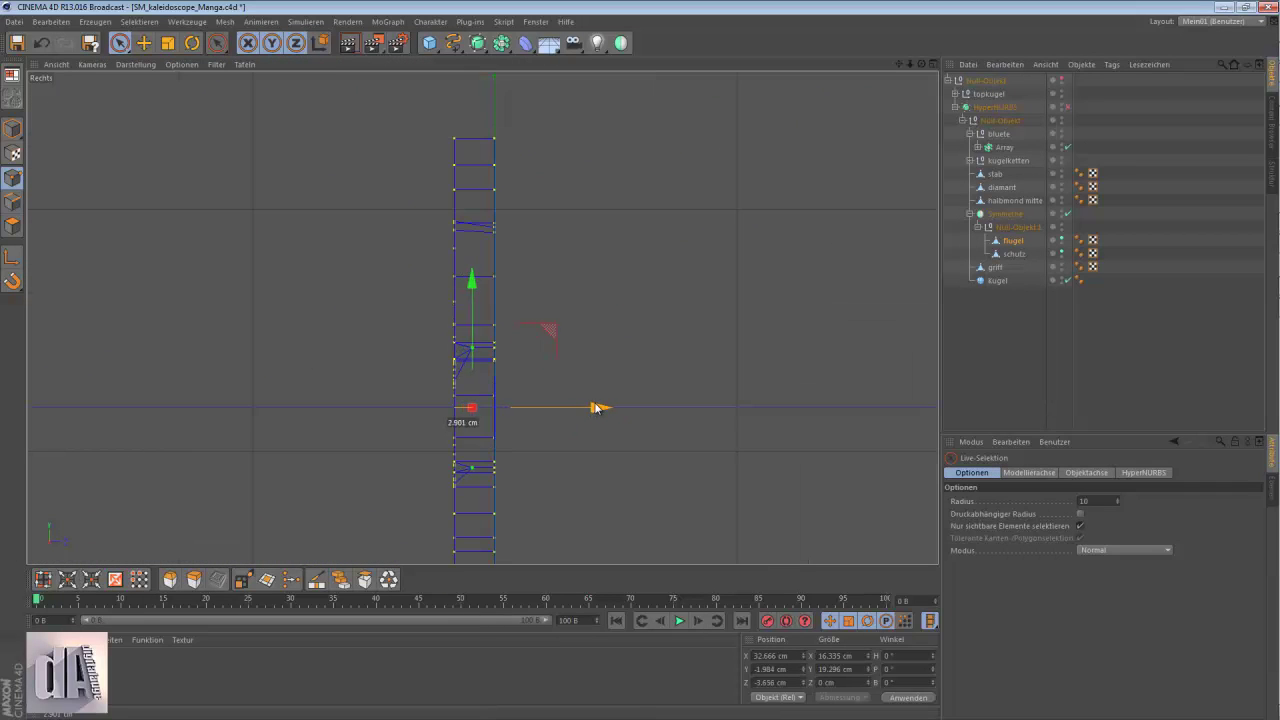
mouse_move(592, 341)
left_mouse_down("alt")
mouse_move(548, 357)
mouse_move(600, 280)
mouse_move(615, 213)
left_mouse_up("alt")
key("F3")
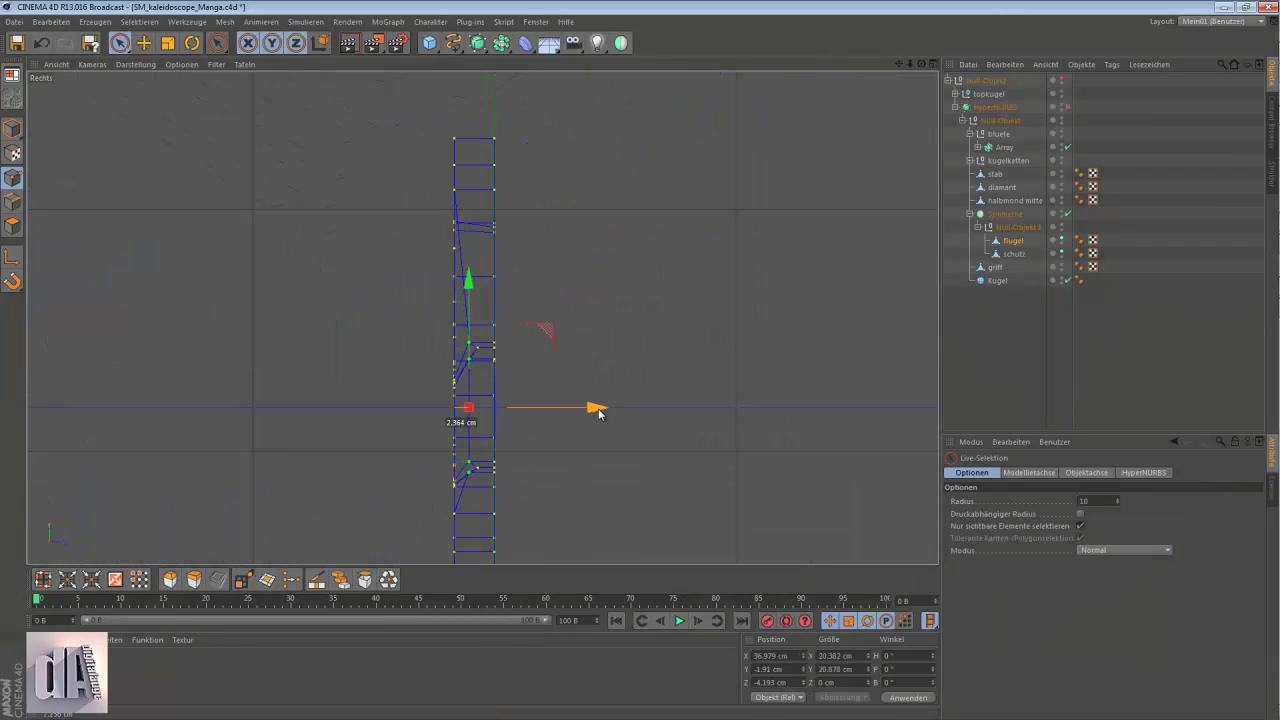
key("F1")
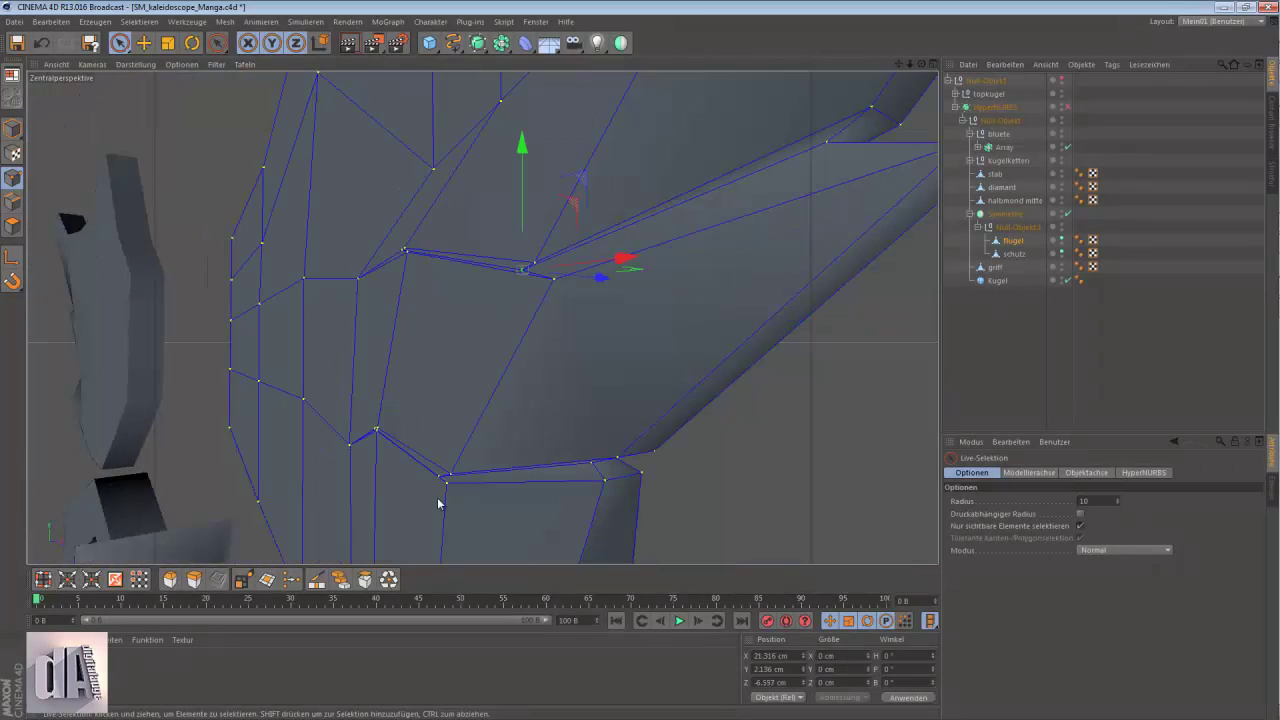
key("F3")
key("F1")
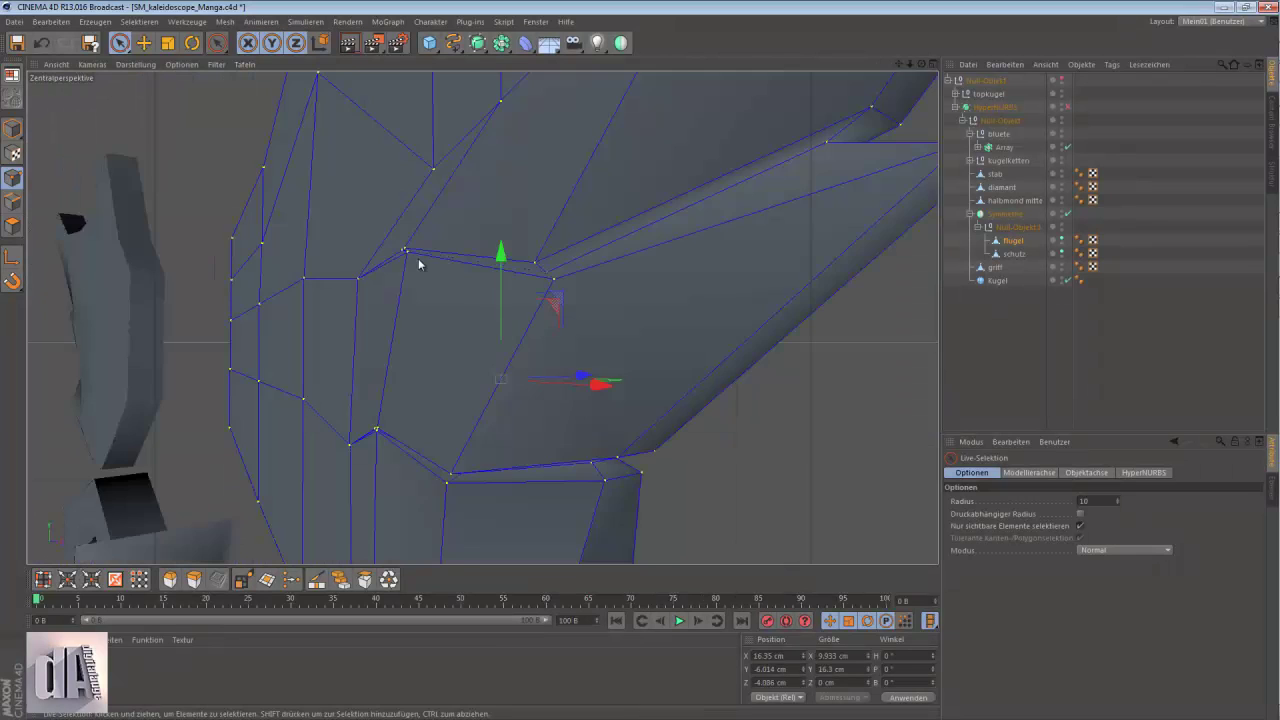
- Zoom in and back out to inspect the smoothed wings and heart guard
scroll(396, 407, "up", 3)
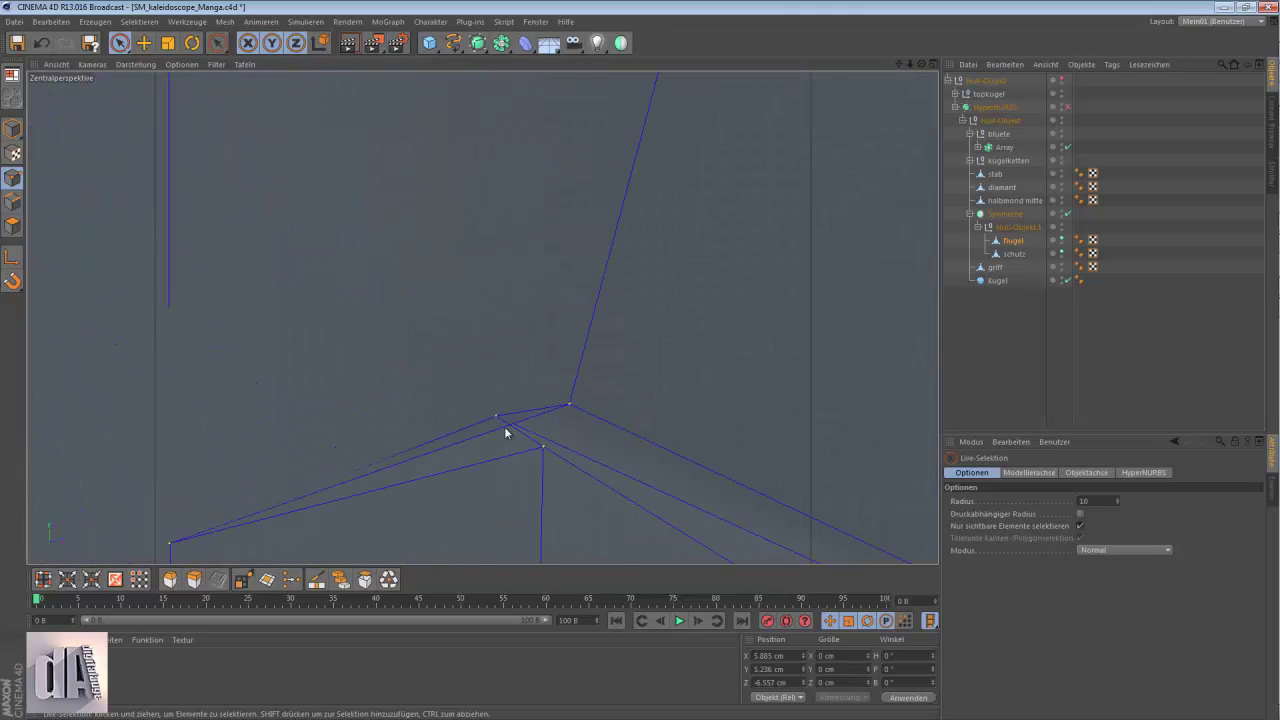
scroll(514, 428, "up", 2)
scroll(566, 443, "up", 3)
key("F3")
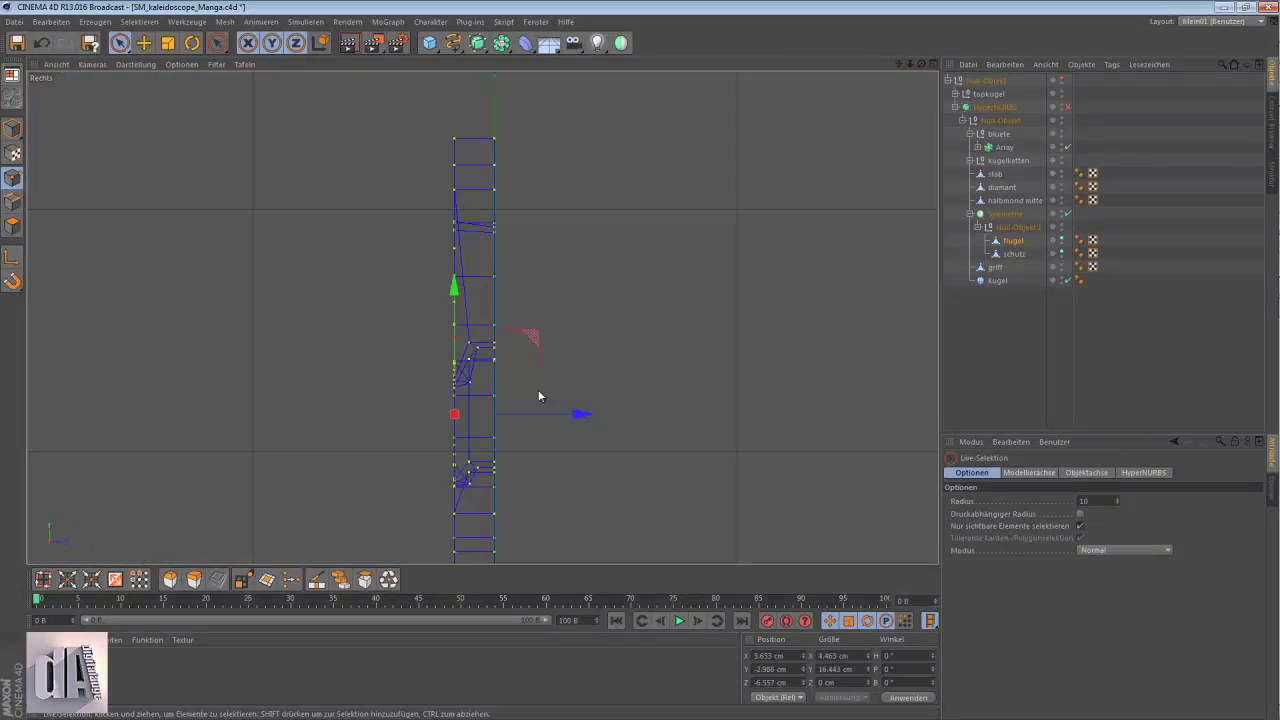
key("F1")
scroll(552, 400, "down", 2)
scroll(414, 474, "down", 2)
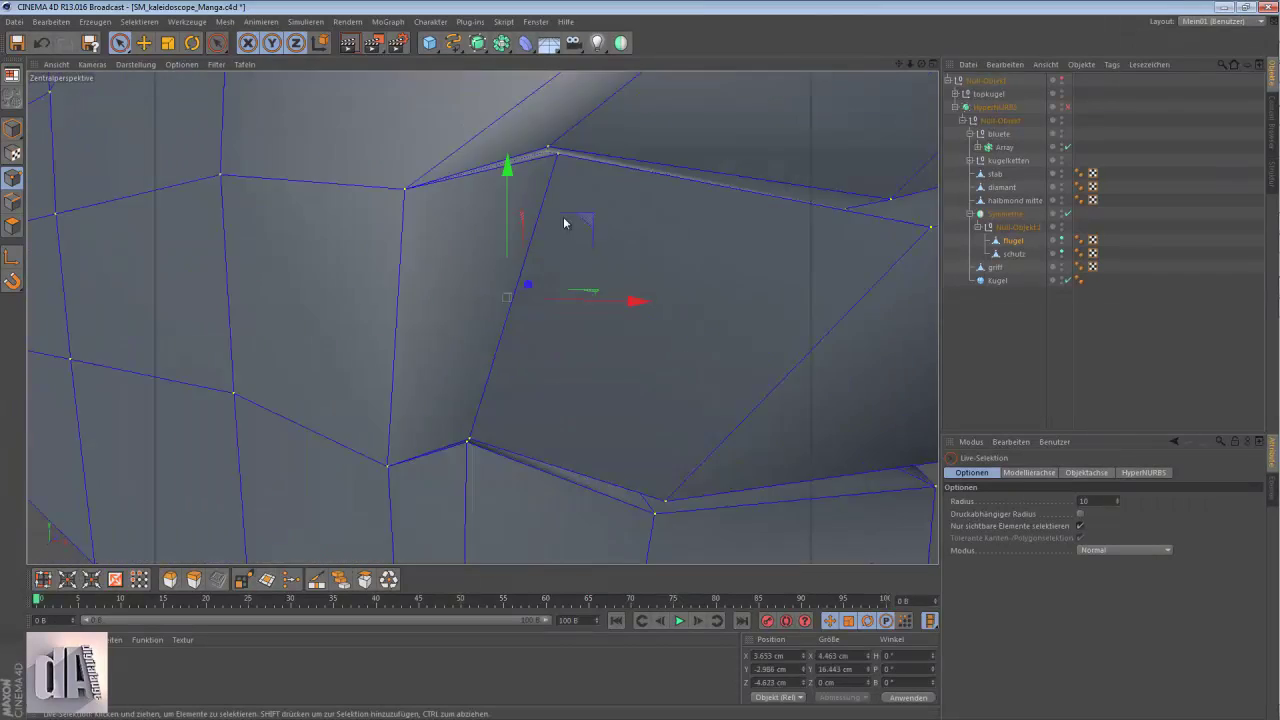
scroll(566, 220, "down", 2)
scroll(496, 140, "down", 5)
scroll(552, 333, "down", 2)
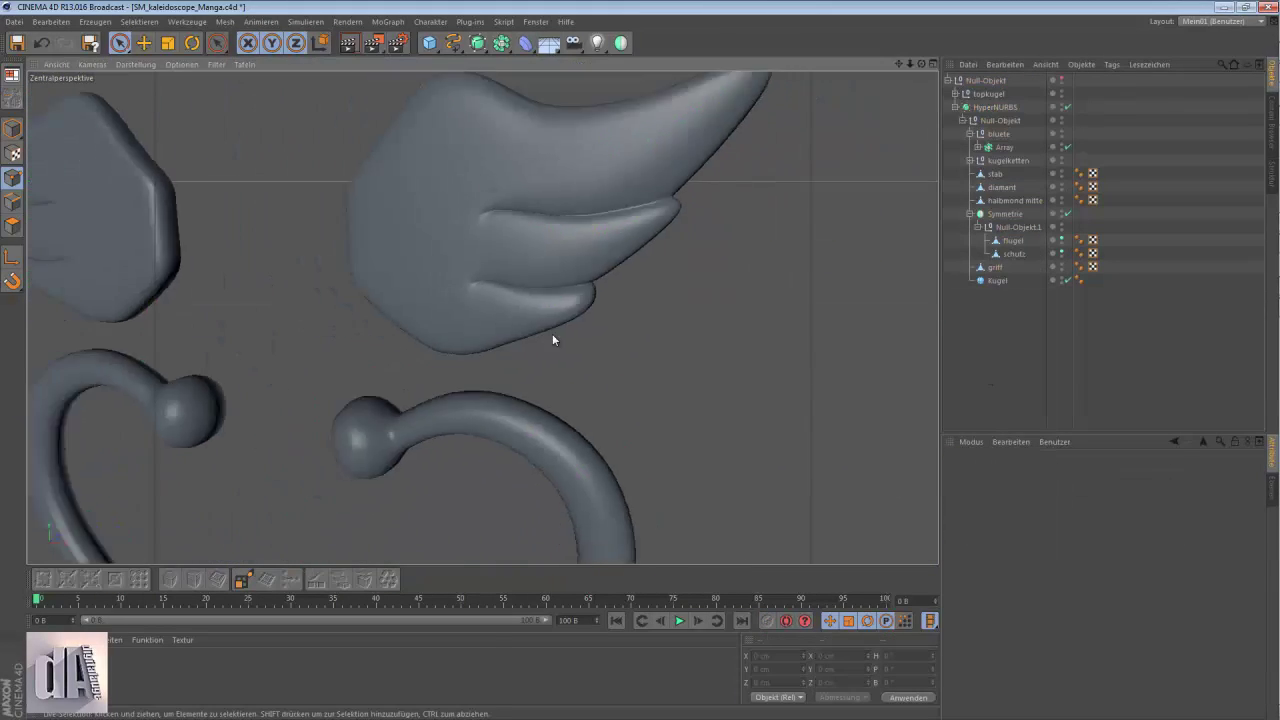
- With smoothing off, select flugel, raise its bottom-edge points, then re-enable HyperNURBS
key("q")
left_click(521, 193)
mouse_move(638, 226)
left_mouse_down("alt")
mouse_move(731, 317)
mouse_move(777, 286)
mouse_move(486, 200)
mouse_move(349, 206)
mouse_move(422, 235)
left_mouse_up("alt")
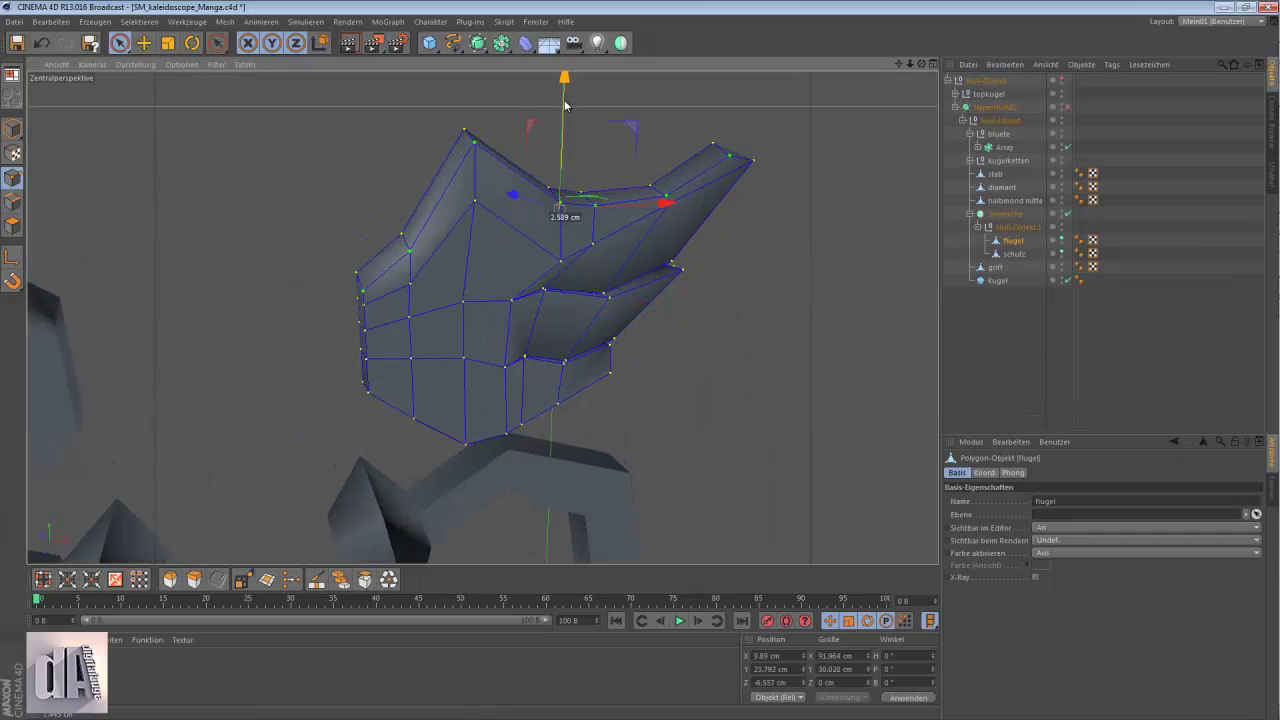
mouse_move(697, 177)
left_mouse_down("alt")
mouse_move(631, 199)
mouse_move(218, 215)
mouse_move(660, 215)
mouse_move(643, 363)
mouse_move(803, 206)
mouse_move(840, 266)
mouse_move(817, 245)
mouse_move(829, 251)
mouse_move(600, 260)
mouse_move(709, 280)
left_mouse_up("alt")
right_click_drag(709, 280, 842, 325, "alt")
mouse_move(842, 325)
left_mouse_down("alt")
mouse_move(544, 335)
mouse_move(686, 271)
mouse_move(462, 310)
mouse_move(636, 266)
mouse_move(538, 435)
left_mouse_up("alt")
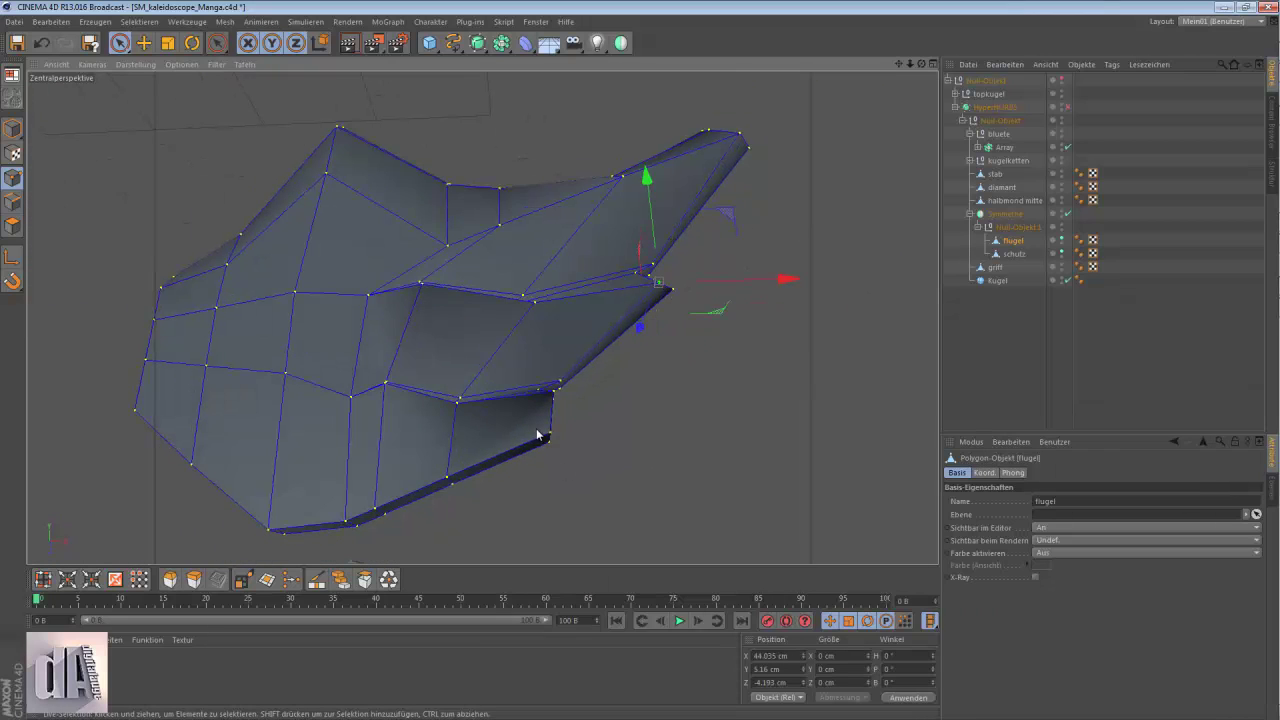
mouse_move(419, 368)
left_mouse_down()
mouse_move(417, 355)
mouse_move(937, 283)
mouse_move(886, 243)
mouse_move(703, 329)
mouse_move(394, 374)
mouse_move(400, 303)
mouse_move(571, 94)
mouse_move(571, 309)
mouse_move(494, 257)
mouse_move(467, 299)
mouse_move(430, 300)
left_mouse_up()
key("q")
key("q")
- Move wing points onto the manga reference in the front and perspective views
key("F4")
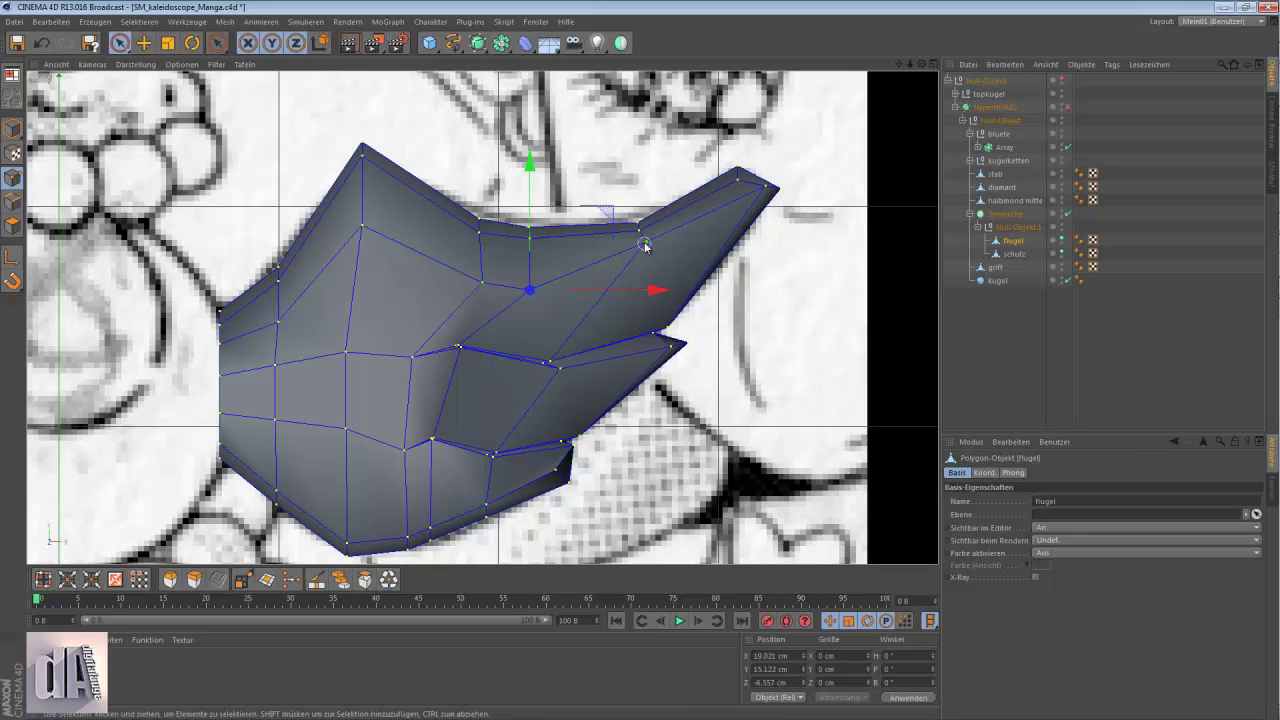
left_click_drag(645, 245, 735, 190)
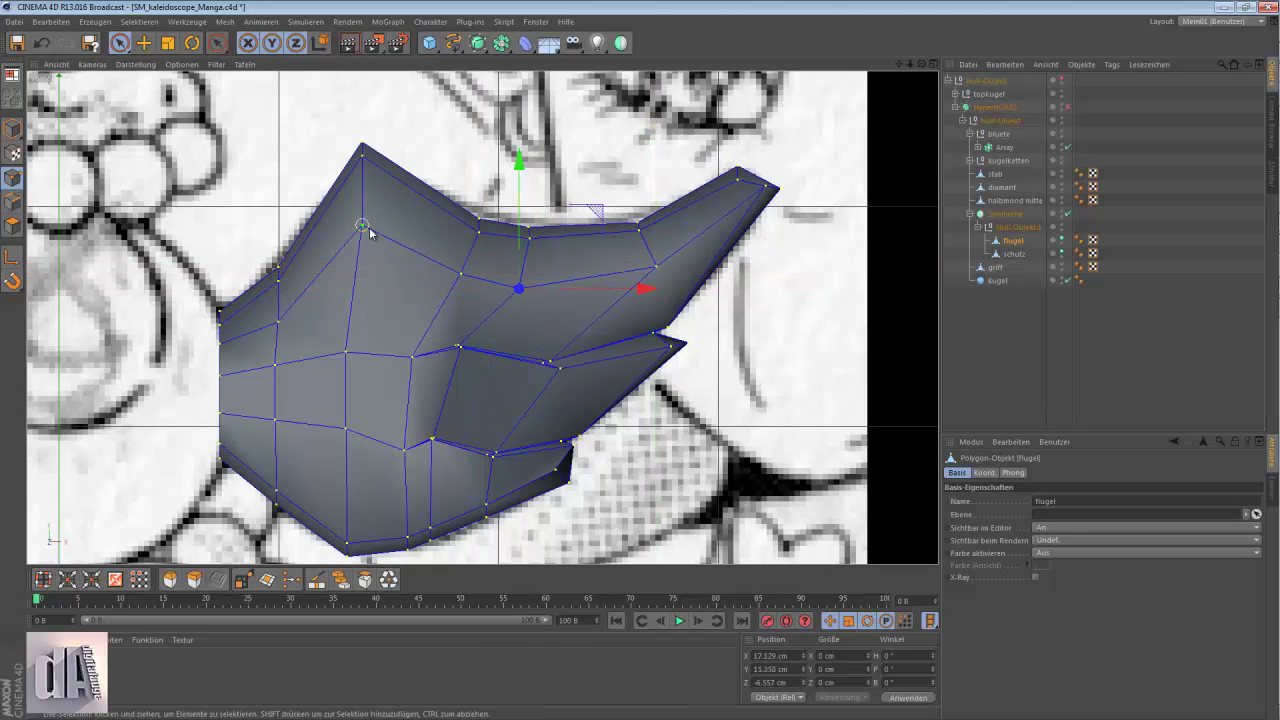
key("F1")
left_click(667, 232)
left_click_drag(667, 232, 572, 177, "alt")
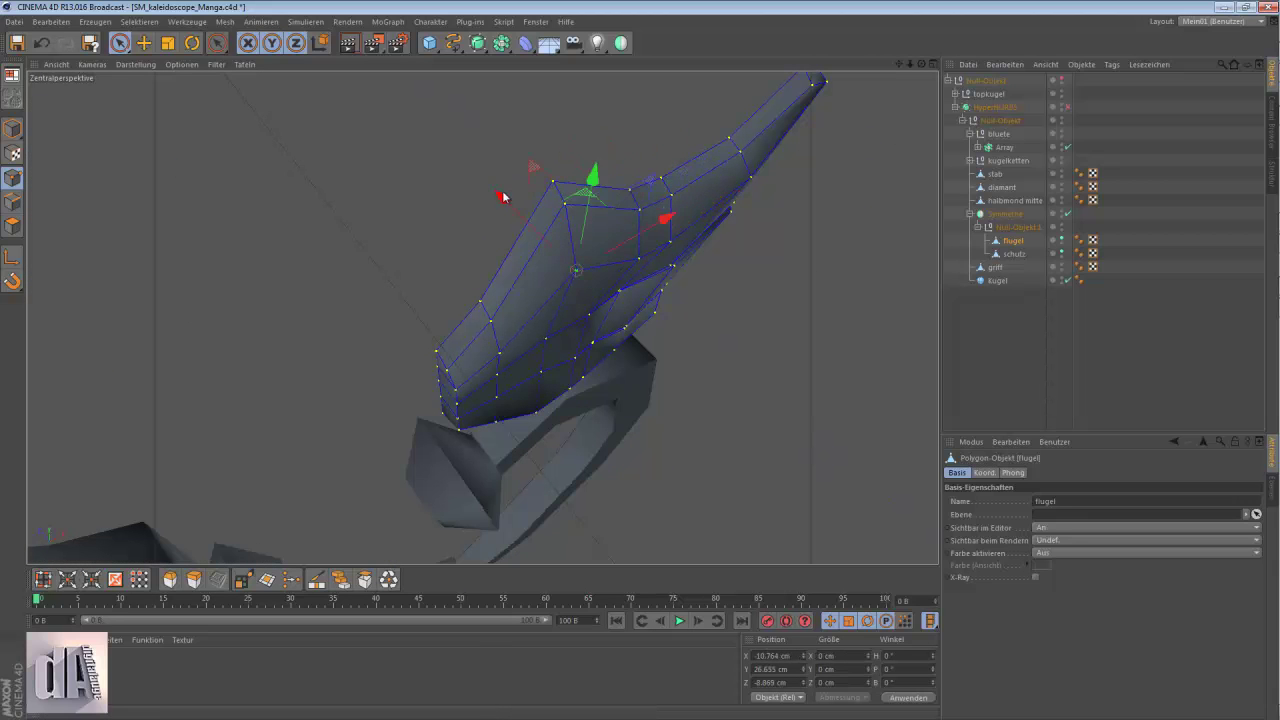
- Orbit around the smoothed wing and pick further vertices to reshape
mouse_move(502, 196)
left_mouse_down("alt")
mouse_move(286, 180)
mouse_move(696, 348)
left_mouse_up("alt")
scroll(642, 161, "up", 5)
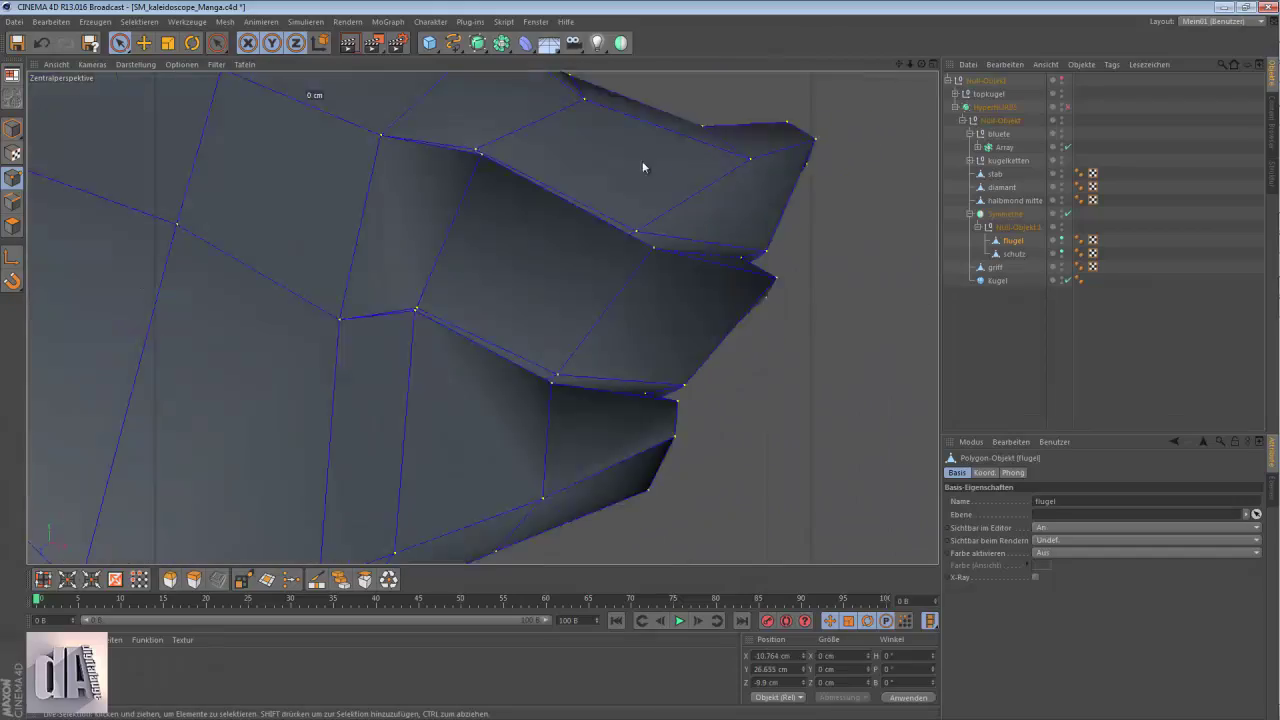
mouse_move(642, 167)
left_mouse_down("alt")
mouse_move(360, 214)
mouse_move(606, 421)
mouse_move(590, 347)
mouse_move(544, 298)
left_mouse_up("alt")
left_click(544, 298)
mouse_move(736, 207)
left_mouse_down("alt")
mouse_move(731, 217)
mouse_move(726, 137)
mouse_move(338, 232)
mouse_move(323, 334)
mouse_move(277, 286)
mouse_move(551, 320)
mouse_move(450, 318)
left_mouse_up("alt")
left_click(338, 232)
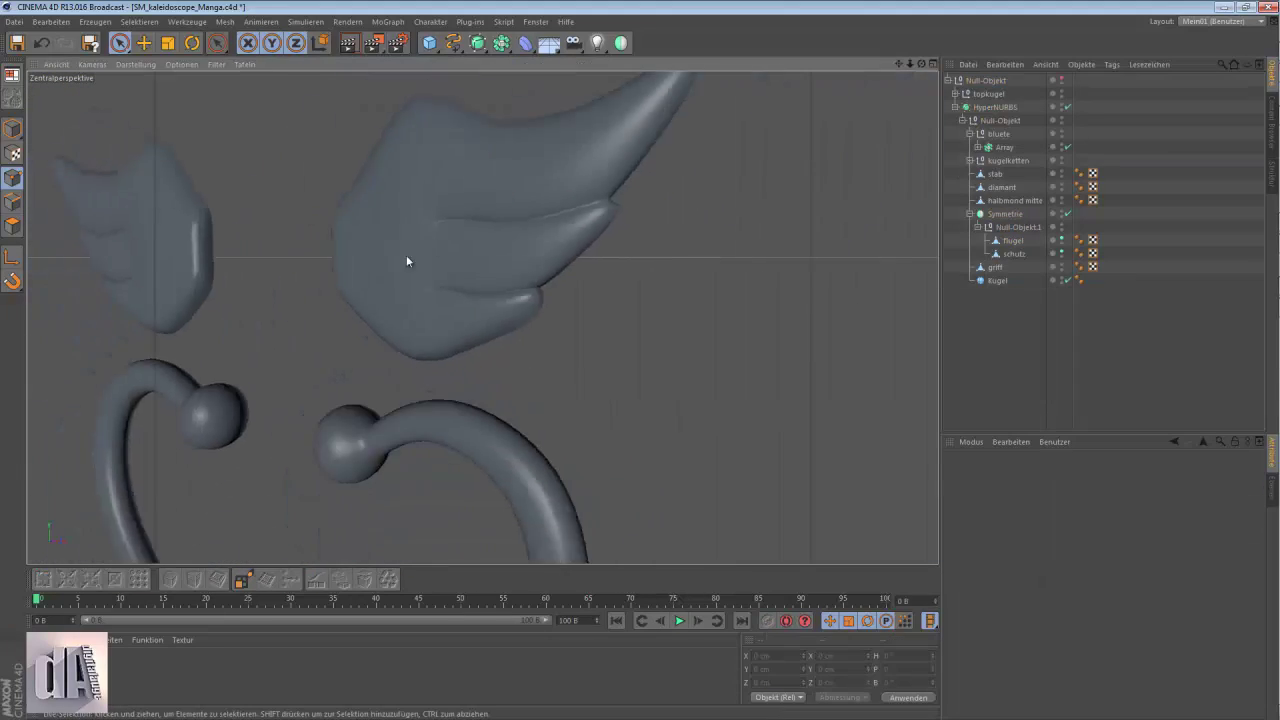
left_click_drag(406, 255, 347, 276, "alt")
- Add a Symmetrie object inside Null-Objekt.1 and parent the flugel mesh under it
left_click(978, 79)
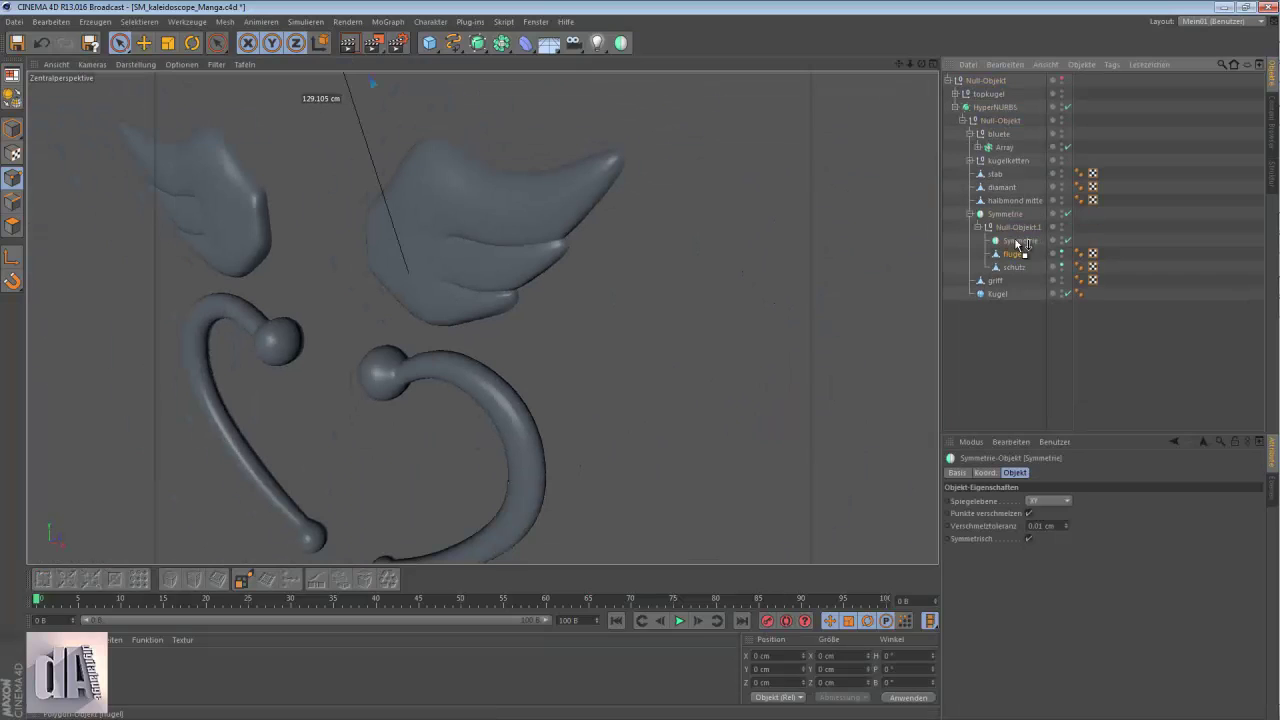
left_click_drag(978, 80, 1013, 248)
mouse_move(649, 214)
left_mouse_down("alt")
mouse_move(432, 296)
mouse_move(500, 228)
left_mouse_up("alt")
left_click(500, 228)
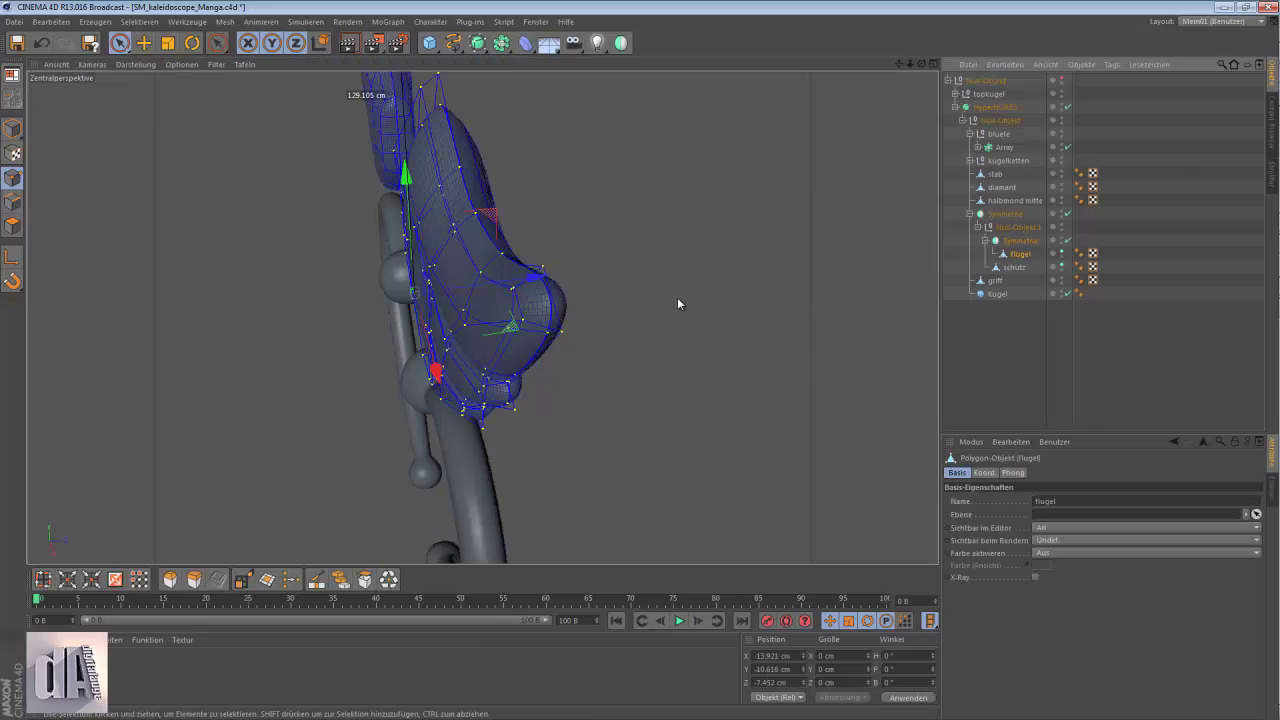
- In top view, hide the spheres, turn off the mirroring and pick Rectangle Selection
key("F2")
left_click(1061, 265)
left_click(1067, 240)
left_click(120, 42)
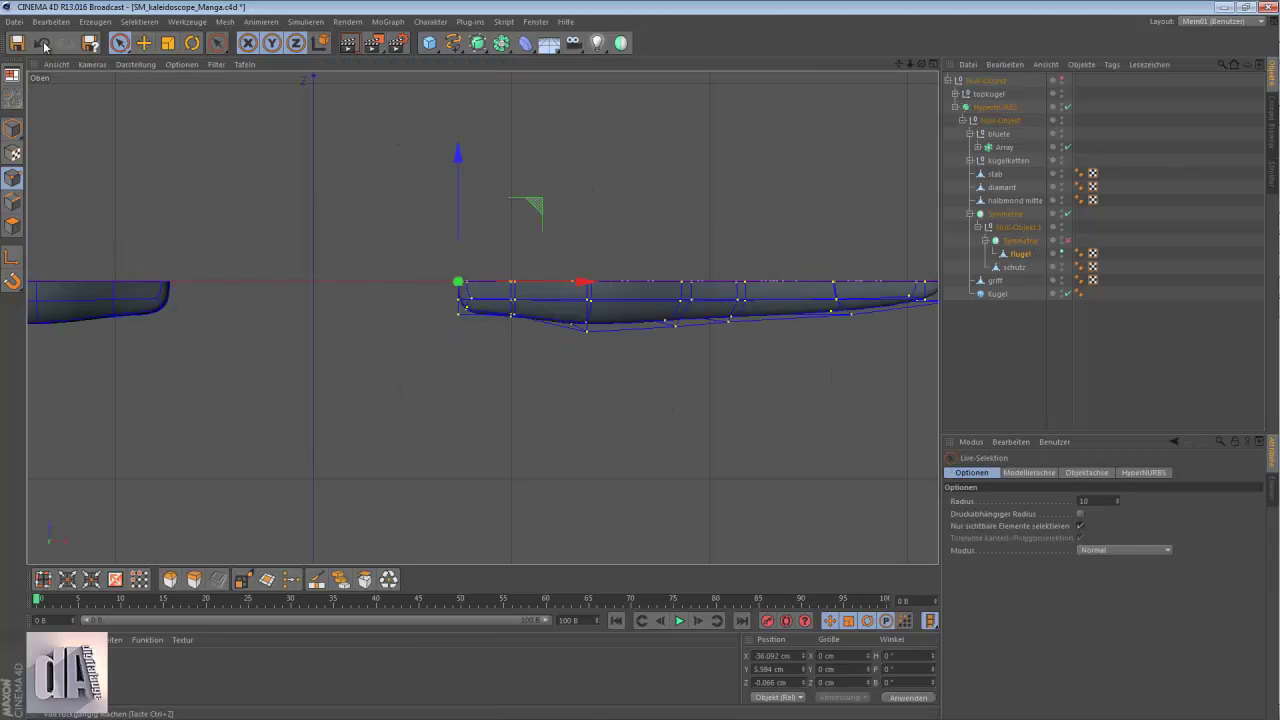
left_click(120, 42)
left_click(170, 78)
- Move the selected back points along Z, X locked, to thicken the wing
scroll(600, 300, "up", 5)
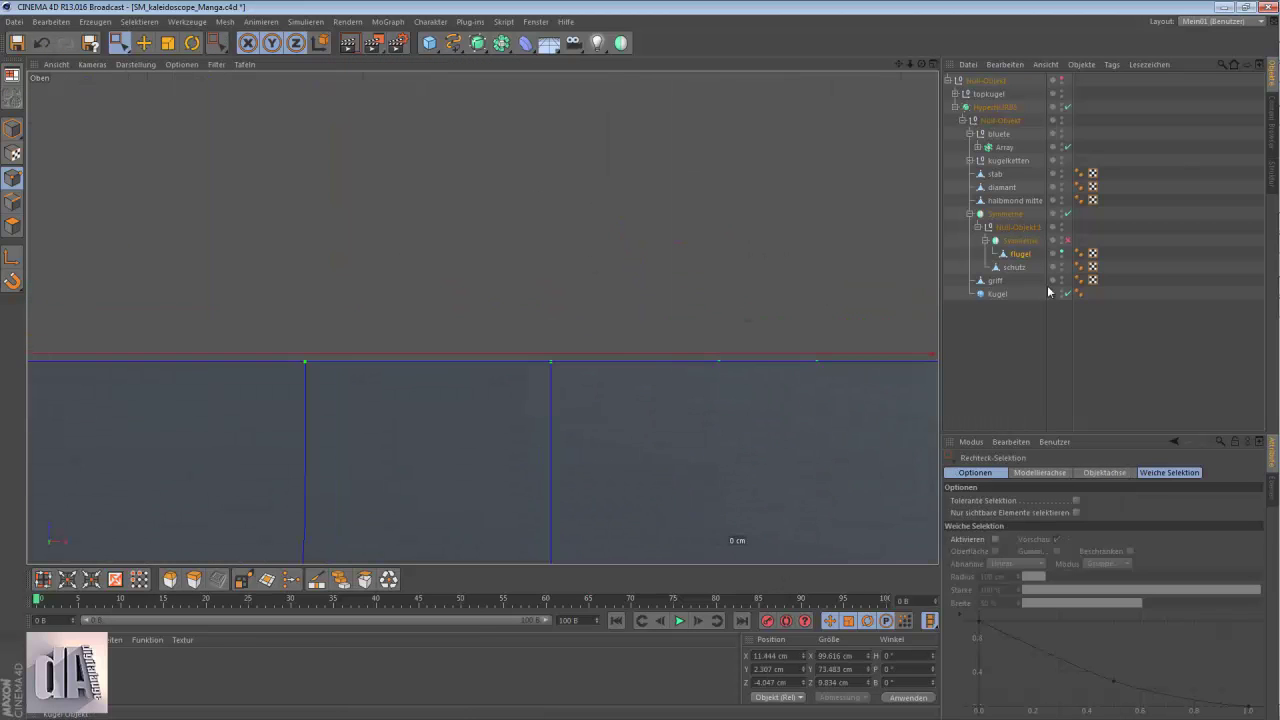
scroll(331, 90, "up", 2)
scroll(293, 120, "down", 3)
key("e")
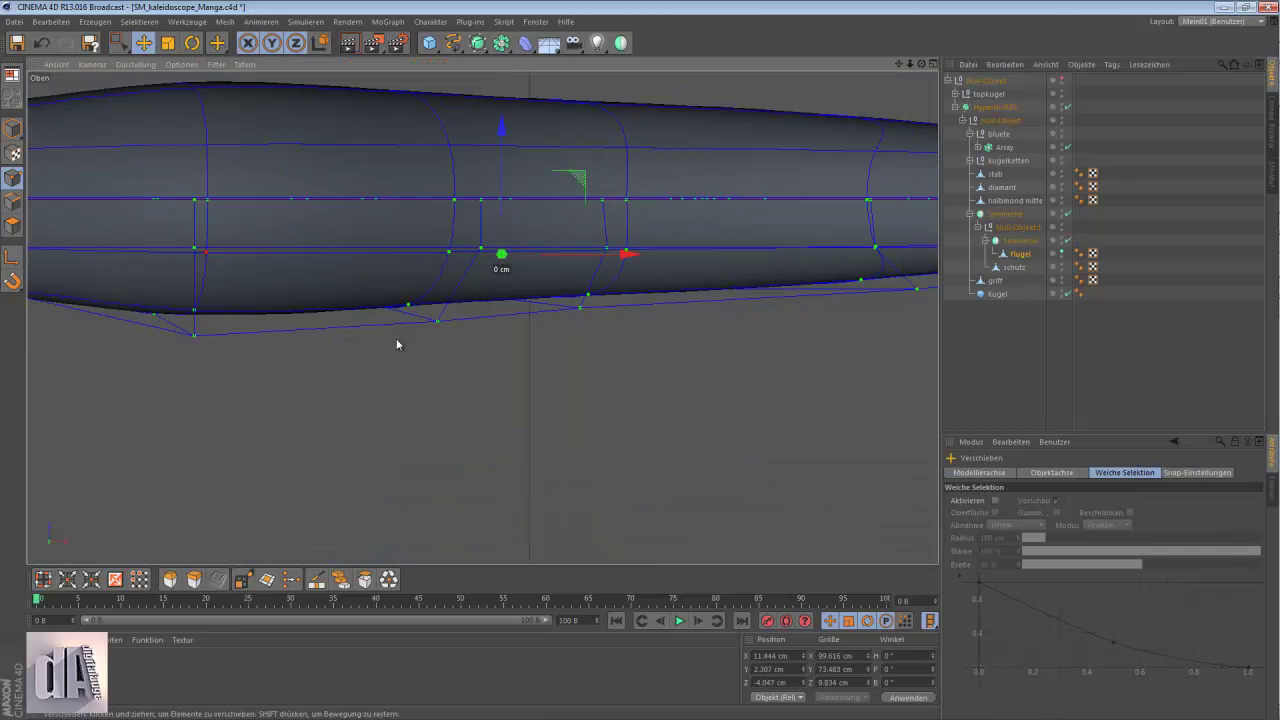
left_click(262, 45)
left_click_drag(111, 70, 111, 95)
scroll(423, 223, "up", 5)
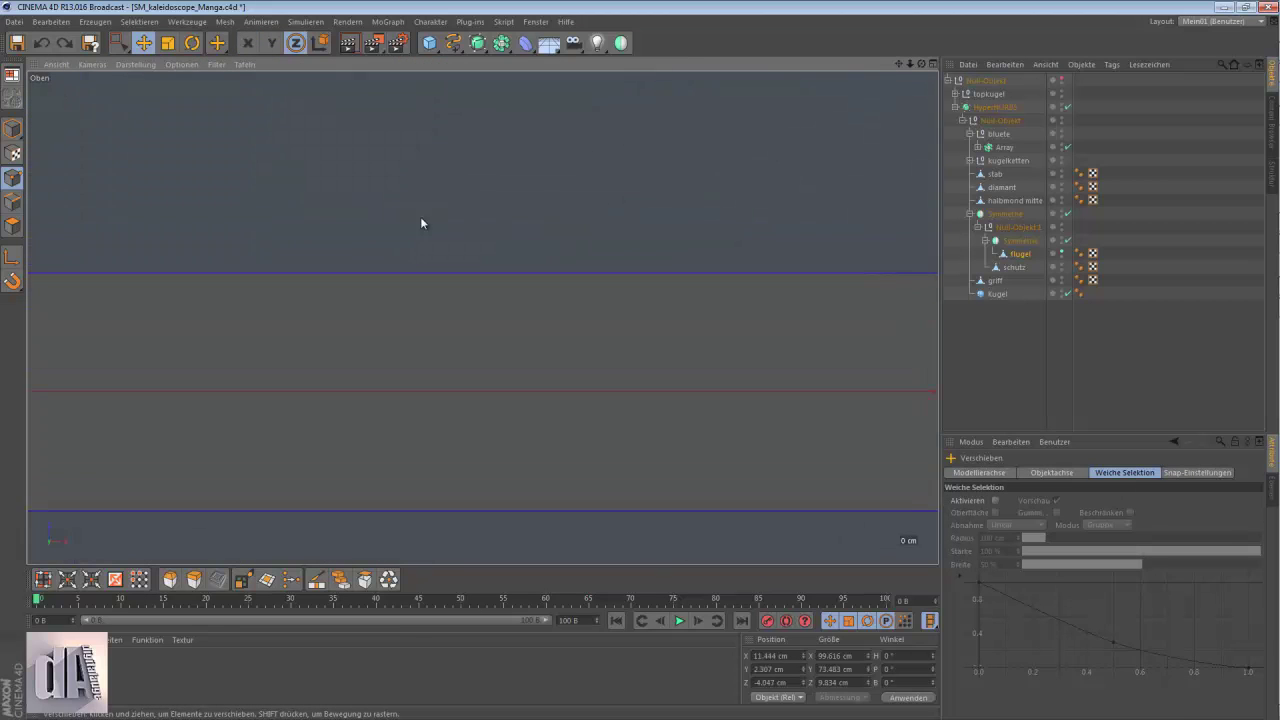
- Frame the flugel wing in the viewport and adjust the zoom
left_click(56, 64)
left_click(130, 129)
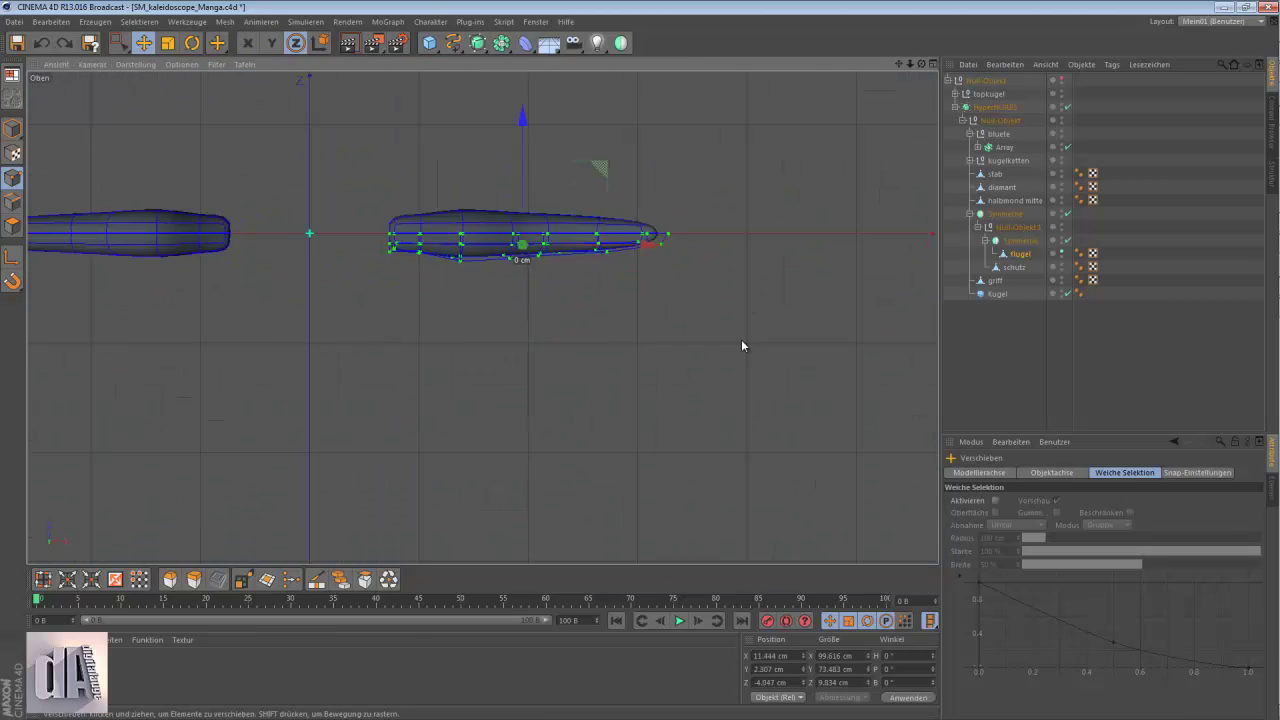
scroll(700, 350, "up", 5)
scroll(670, 330, "up", 5)
scroll(669, 316, "up", 3)
scroll(478, 199, "down", 3)
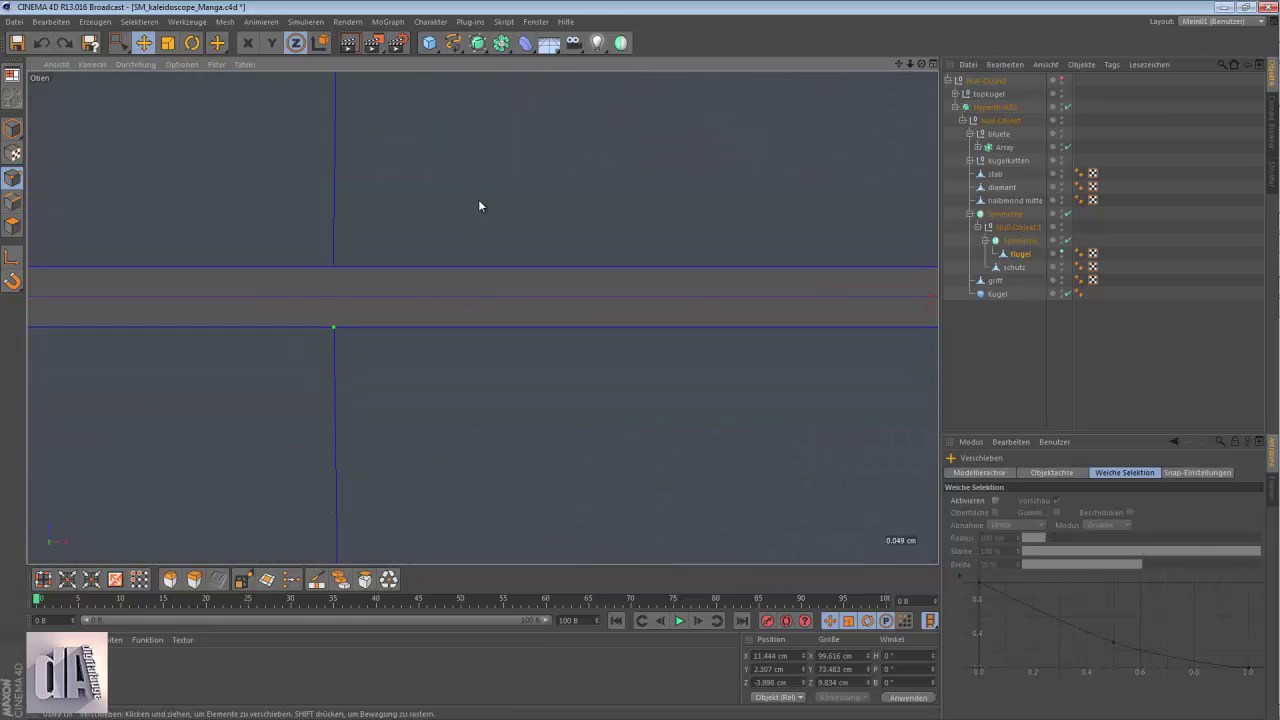
scroll(487, 192, "down", 2)
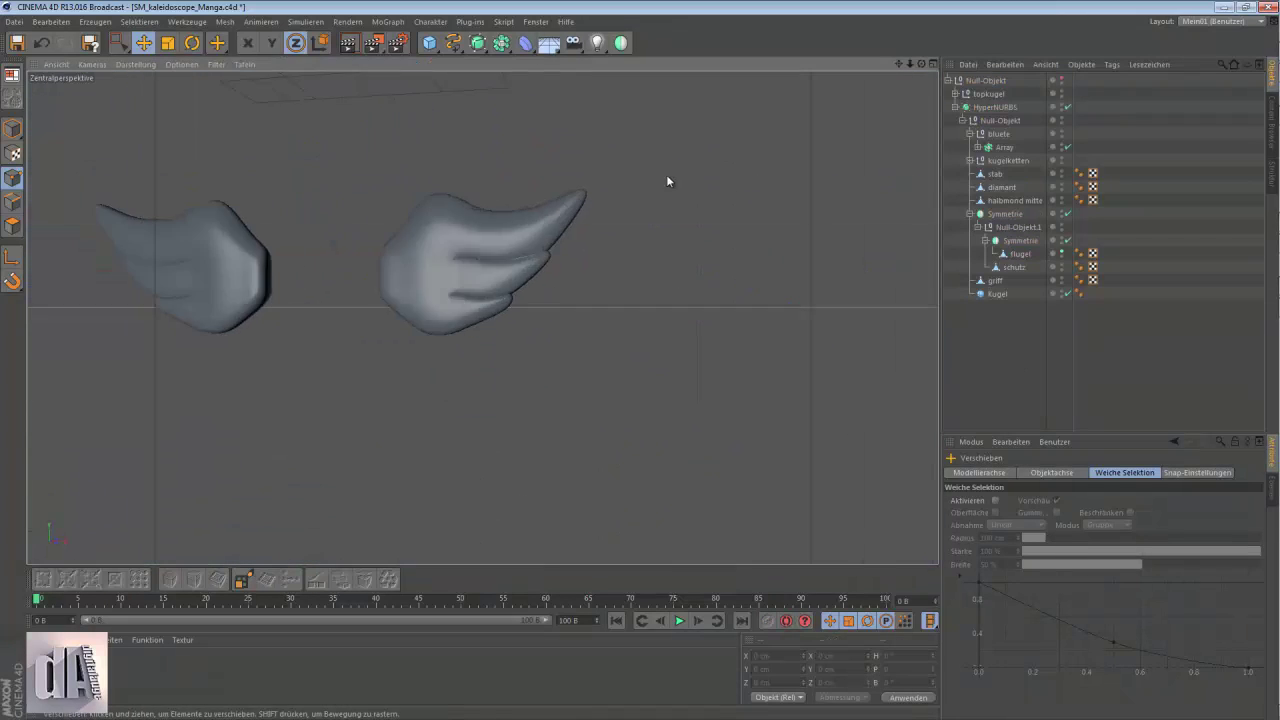
- Box-select the wing's left-edge points, move them 3.655 cm left and nudge them up slightly
scroll(634, 214, "up", 3)
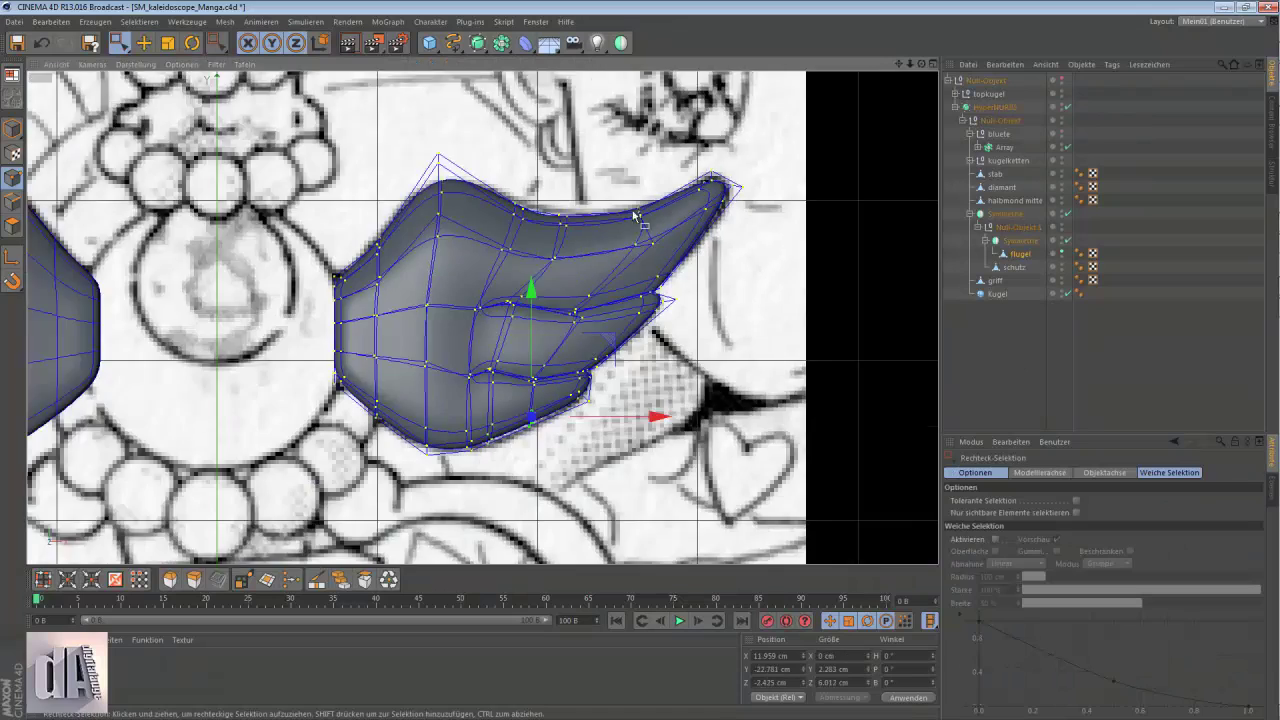
scroll(542, 254, "up", 3)
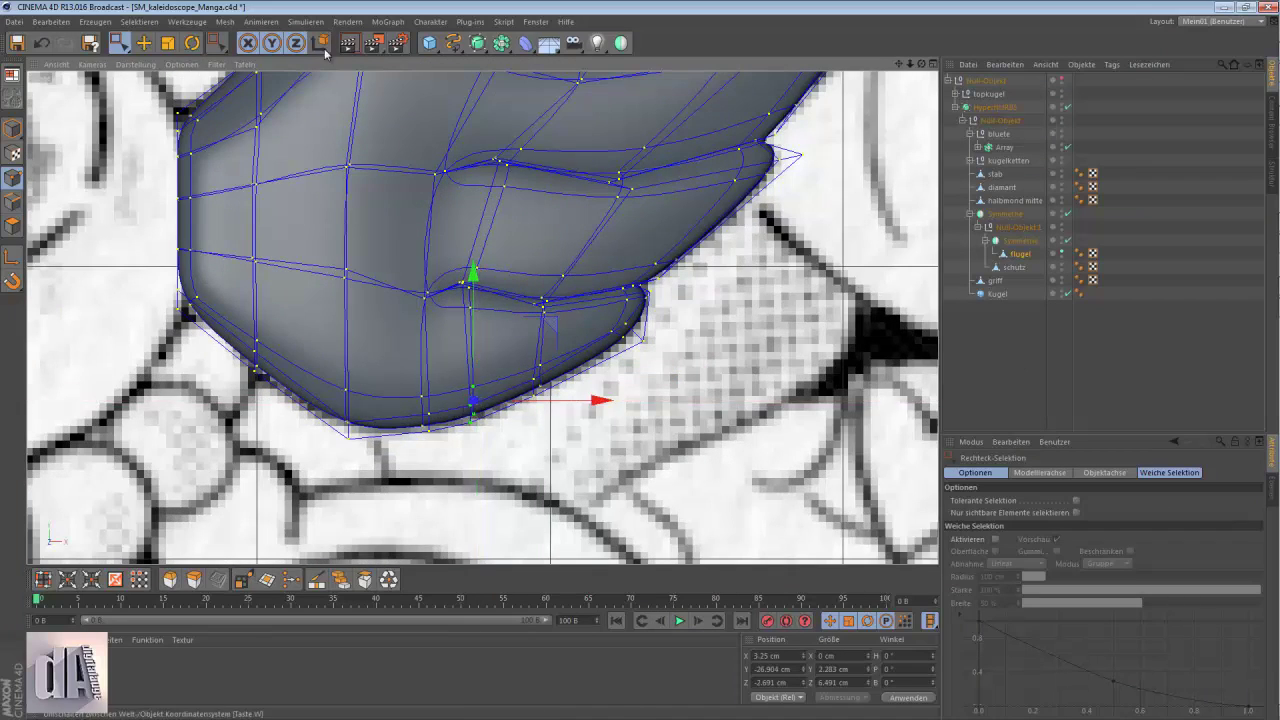
scroll(566, 436, "up", 1)
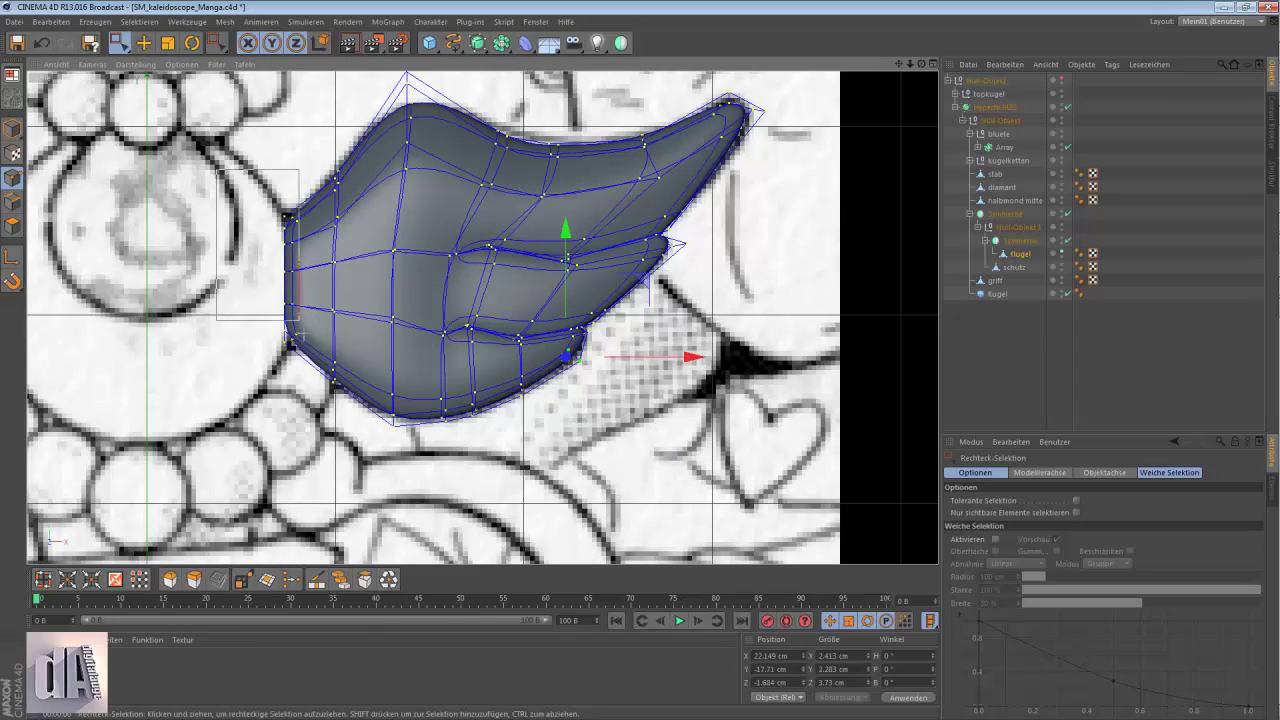
left_click_drag(299, 322, 300, 322)
left_click_drag(413, 281, 401, 283)
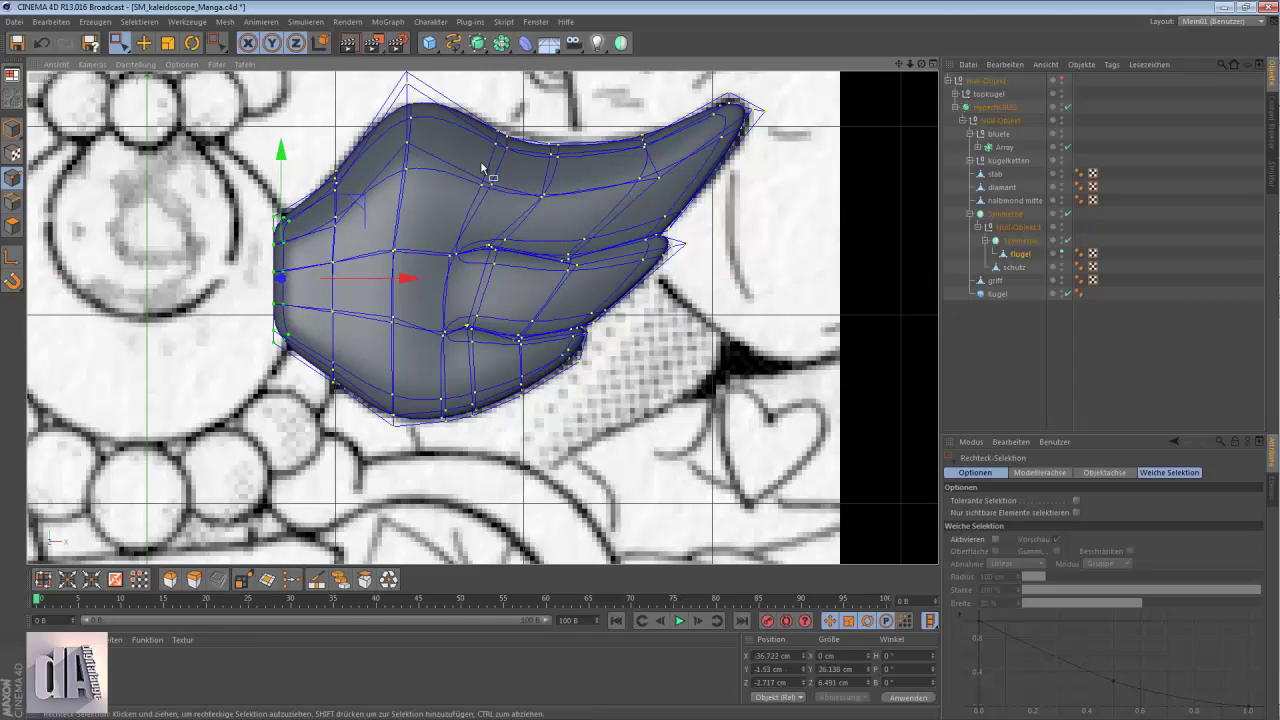
scroll(529, 265, "up", 2)
left_click_drag(529, 110, 529, 103)
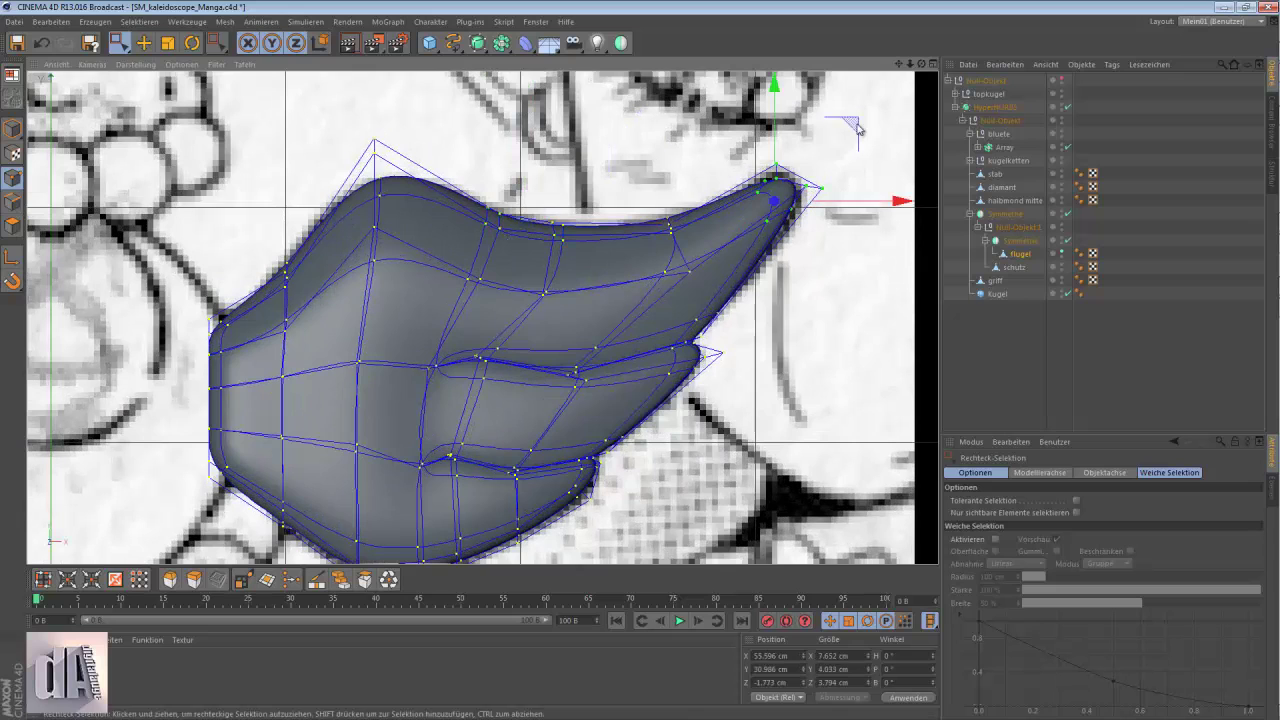
- Toggle HyperNURBS off and on while repositioning the wing tip point onto the sketch
key("q")
left_click_drag(771, 249, 813, 233)
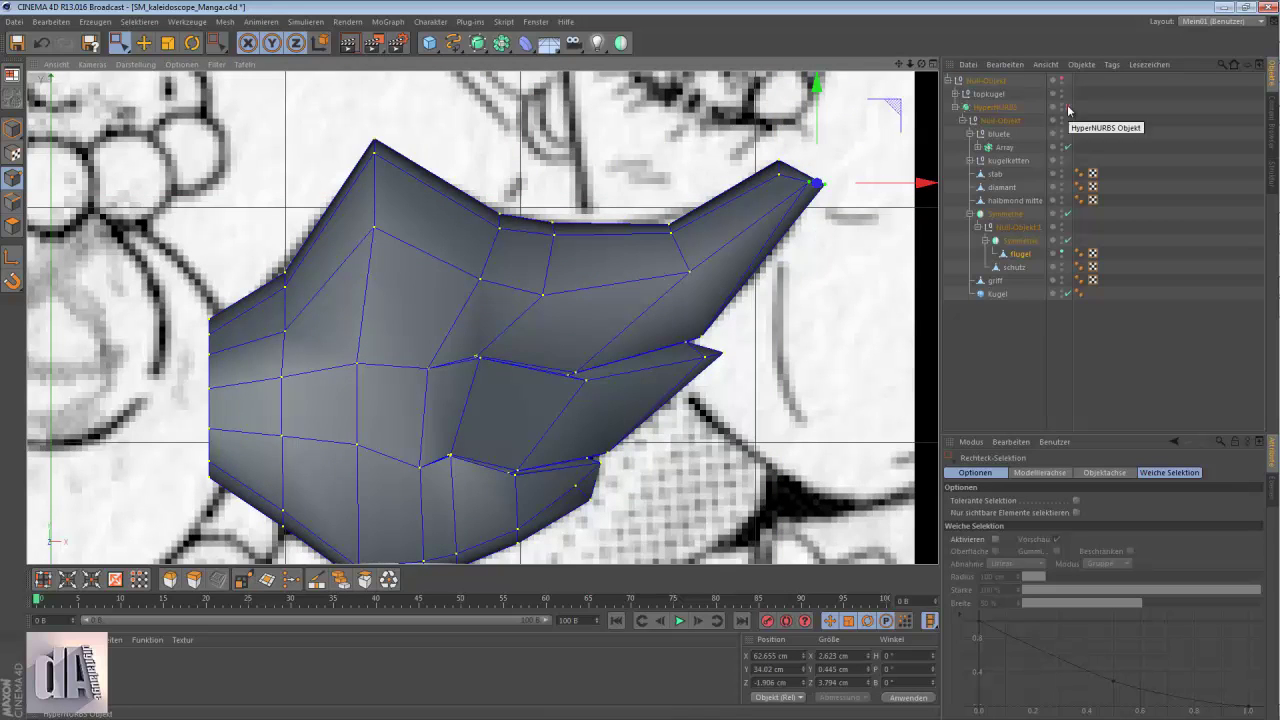
left_click(1068, 107)
left_click_drag(900, 114, 866, 143)
scroll(719, 362, "up", 2)
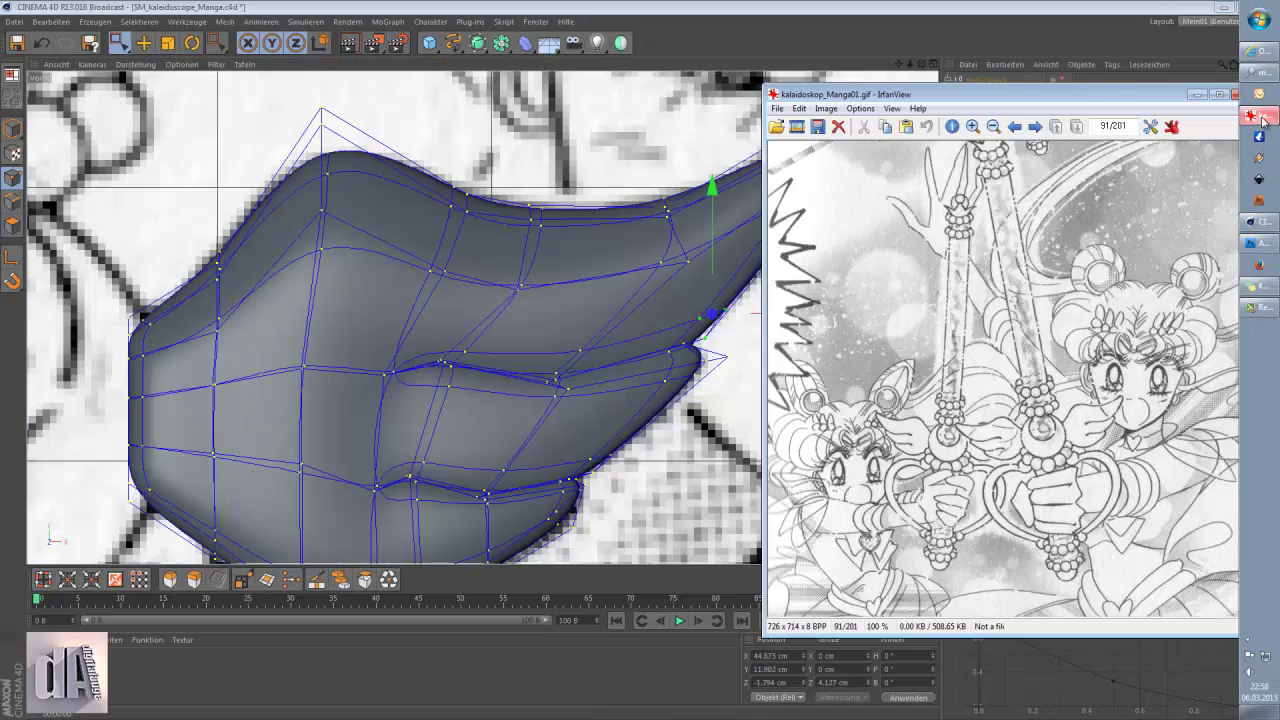
left_click(1258, 117)
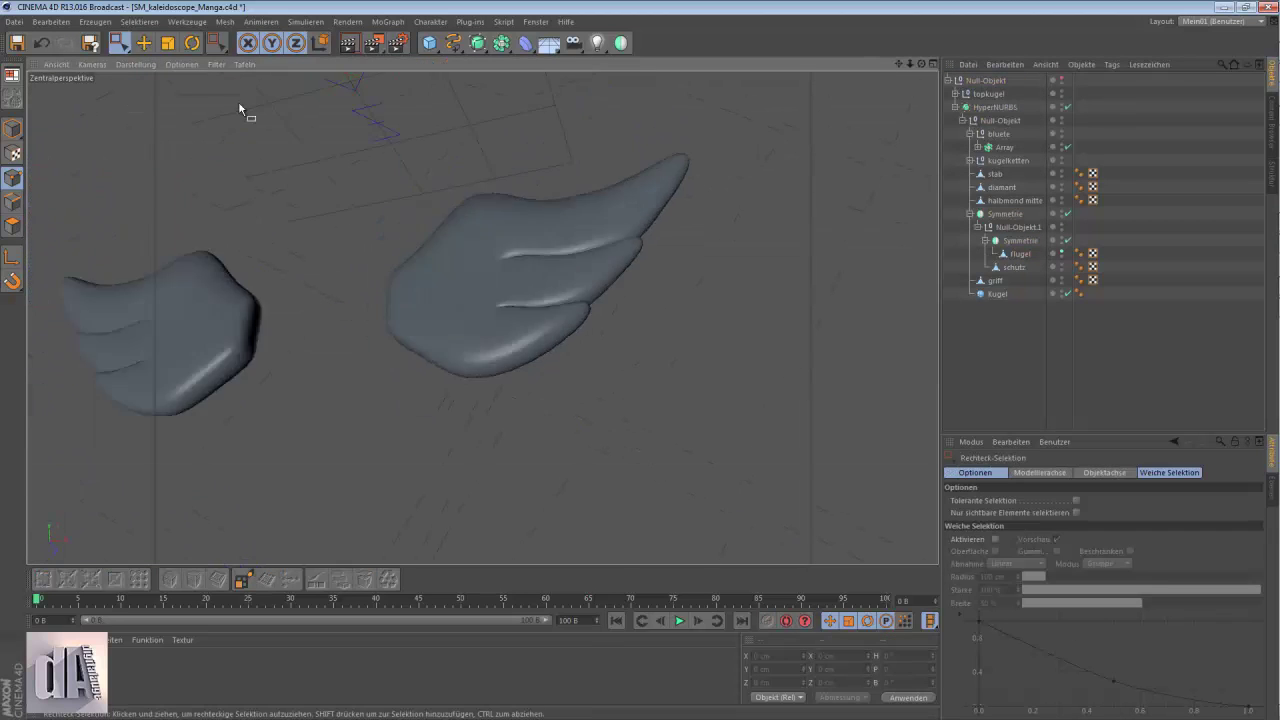
- Orbit around the wings and the sideways wand, compare with the manga reference, then close it
mouse_move(238, 101)
left_mouse_down("alt")
mouse_move(269, 203)
mouse_move(88, 195)
mouse_move(158, 208)
left_mouse_up("alt")
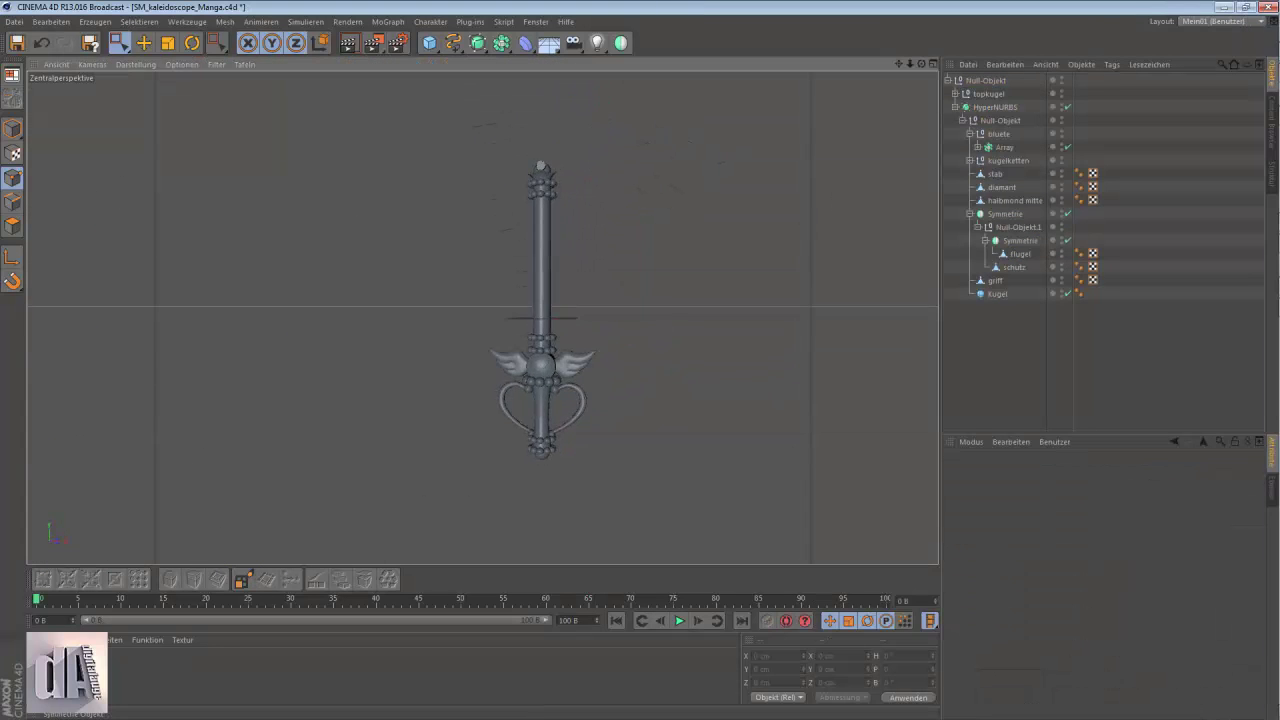
left_click(1268, 118)
scroll(561, 341, "up", 2)
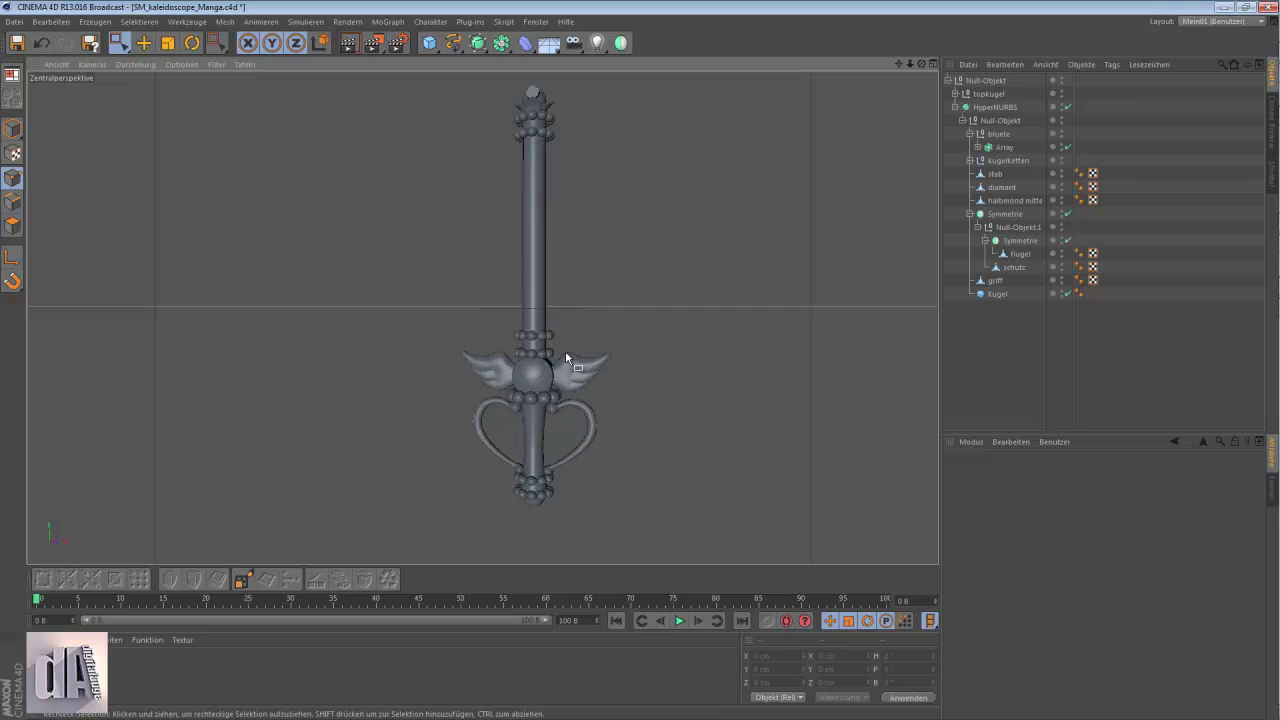
mouse_move(582, 406)
left_mouse_down("alt")
mouse_move(303, 417)
mouse_move(343, 383)
mouse_move(543, 400)
mouse_move(466, 353)
mouse_move(523, 340)
left_mouse_up("alt")
left_click(1255, 118)
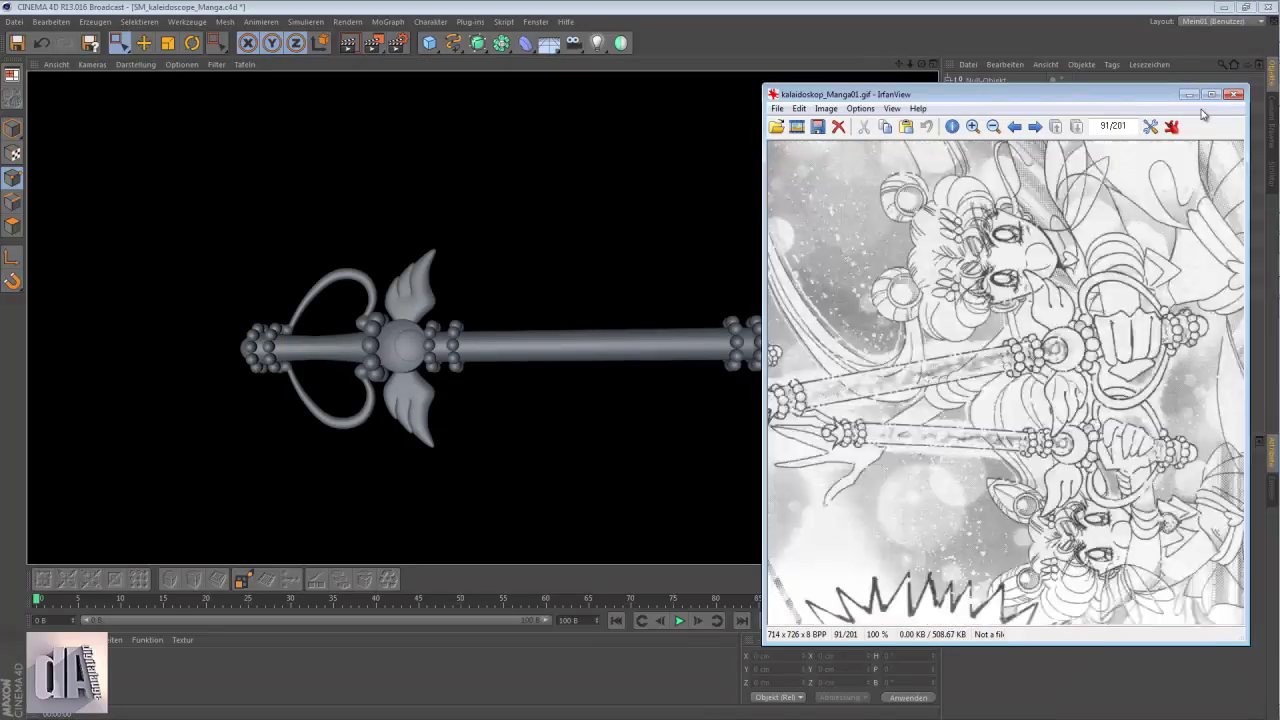
left_click(1188, 94)
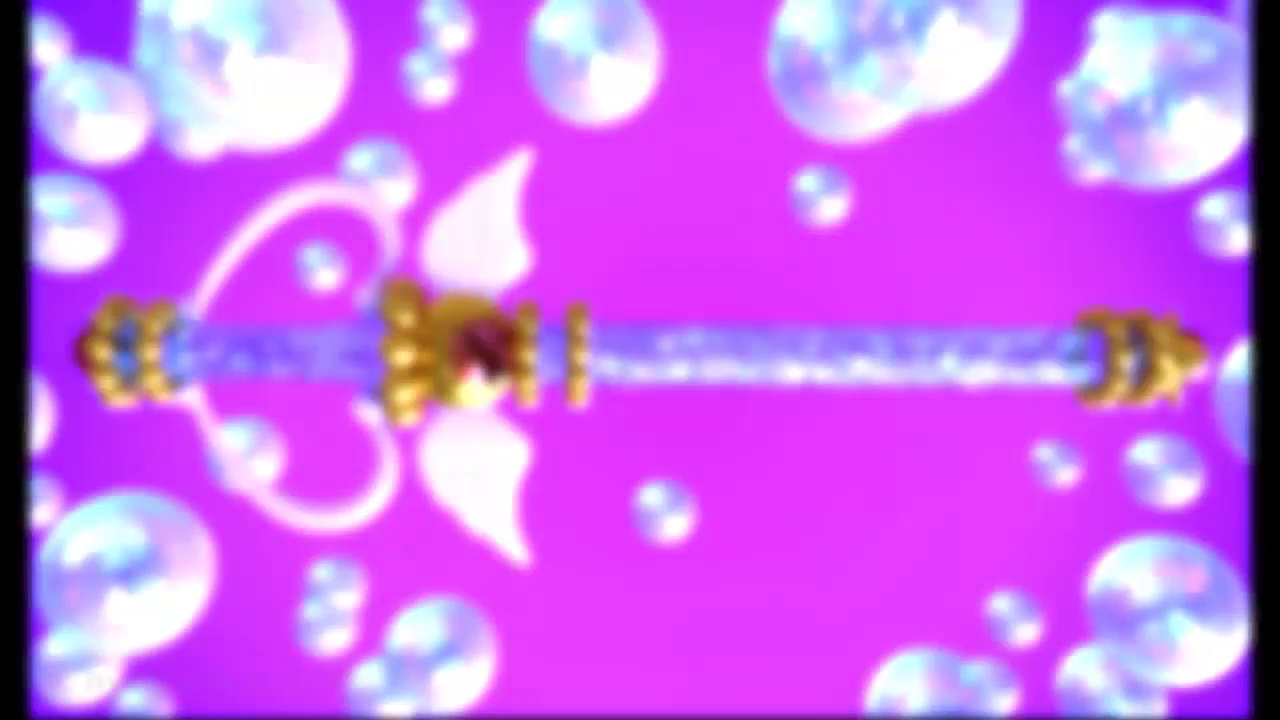